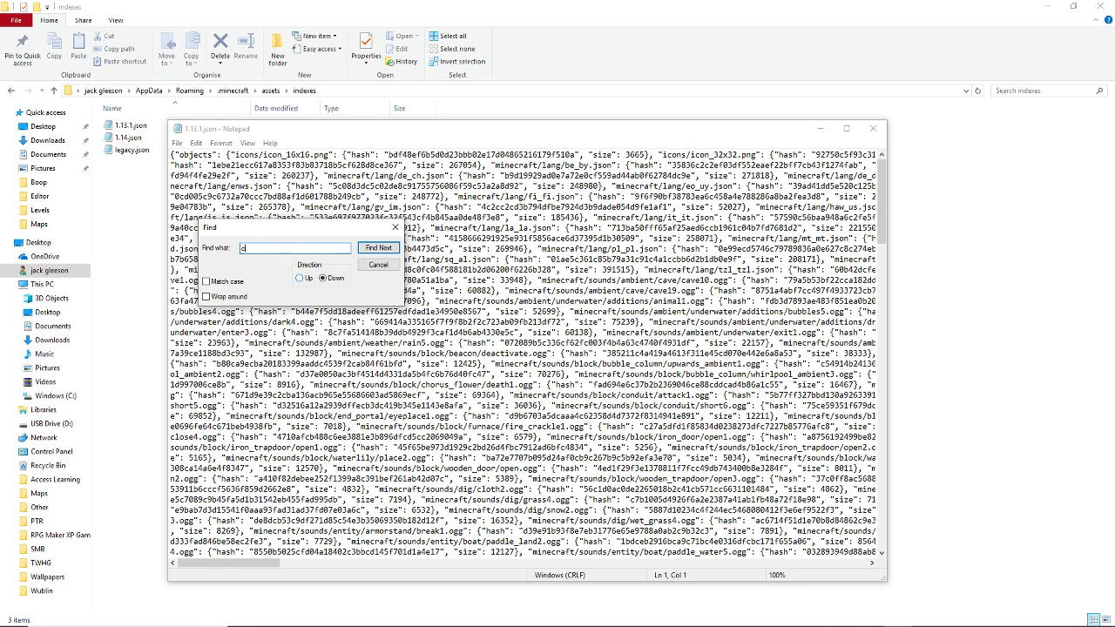
Step: Search 1.13.1.json for "chirp" and close the file
{"action": "key", "text": "Return"}
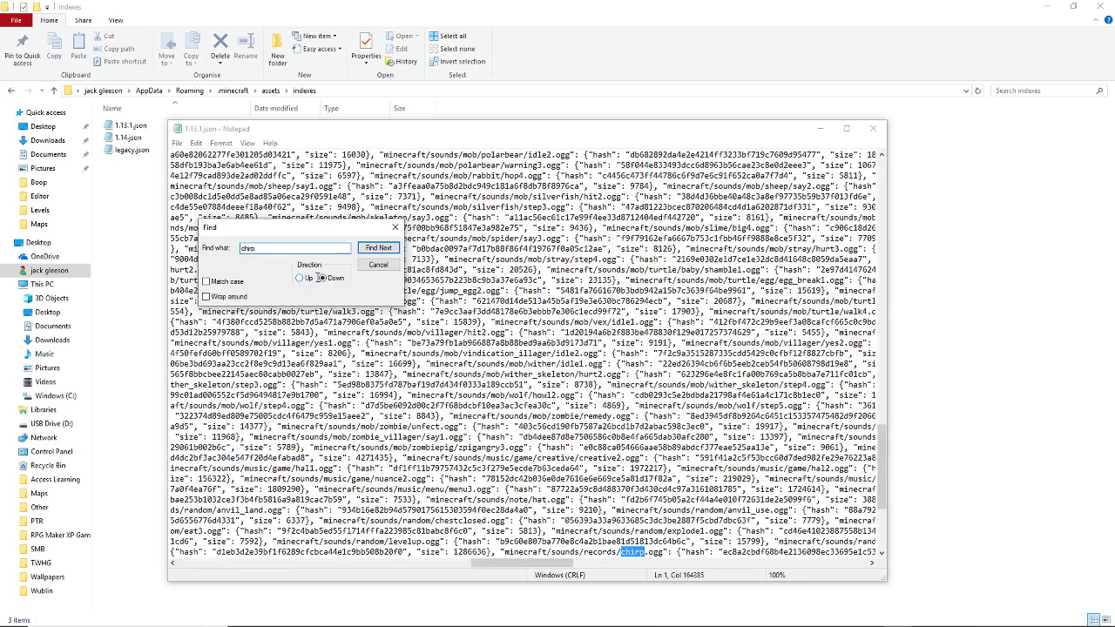
{"action": "left_click", "coordinate": [377, 265]}
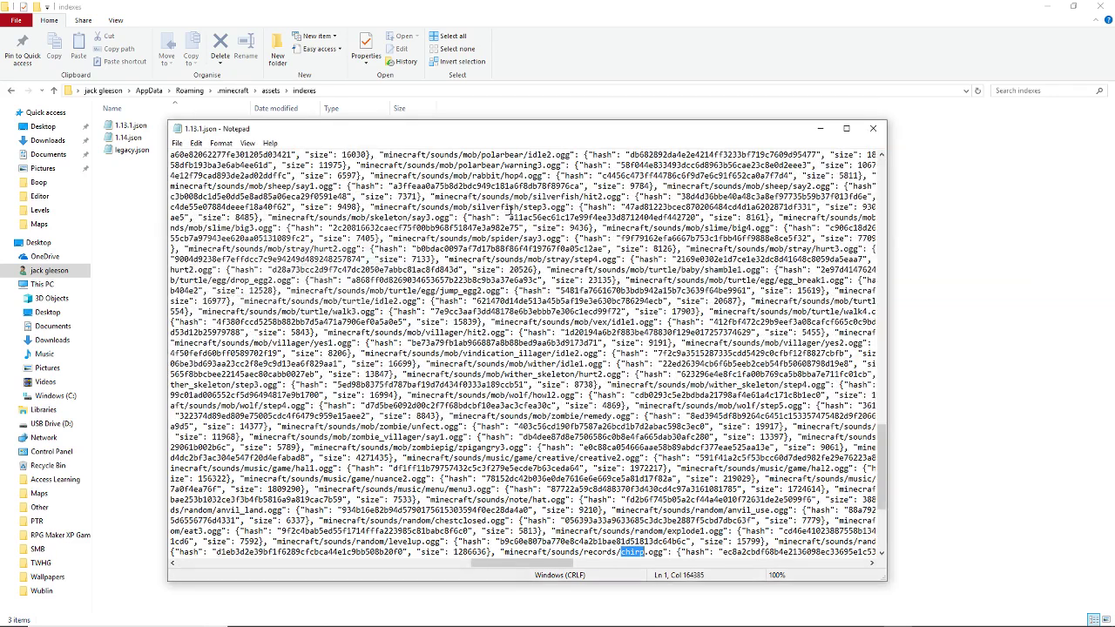
{"action": "left_click", "coordinate": [873, 129]}
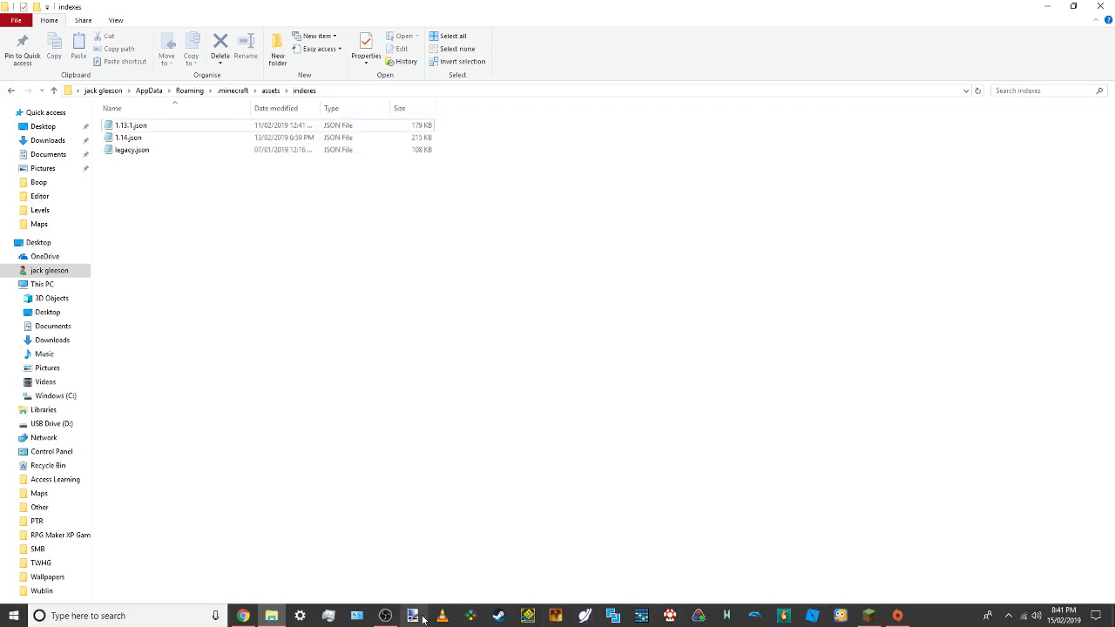
Step: Switch to paint.net and open icons.png from the textures gui folder
{"action": "left_click", "coordinate": [423, 619]}
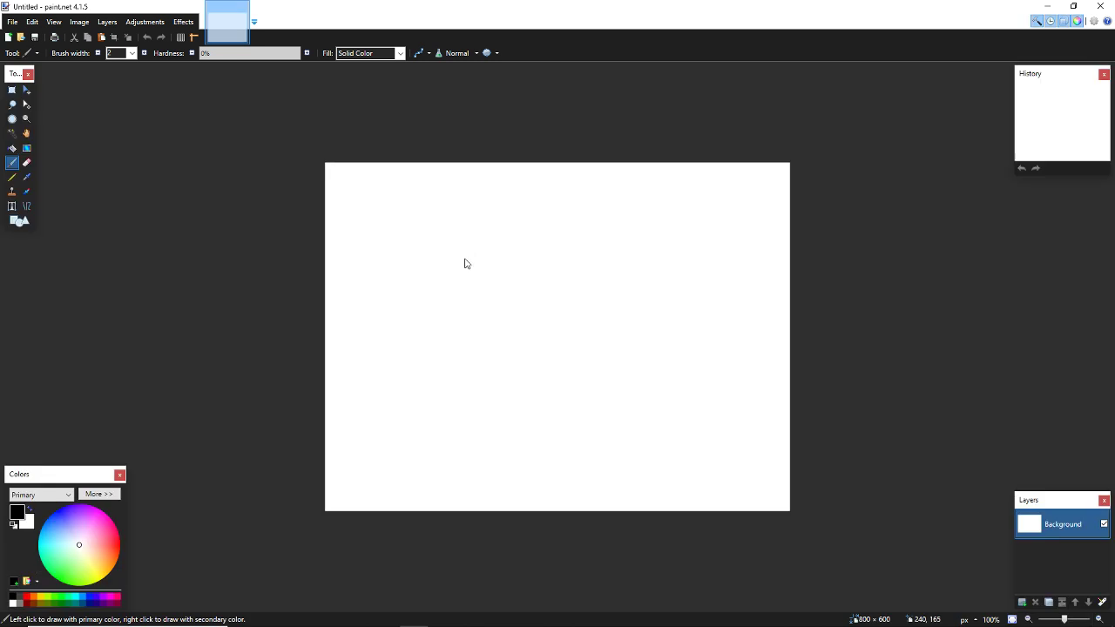
{"action": "key", "text": "ctrl+o"}
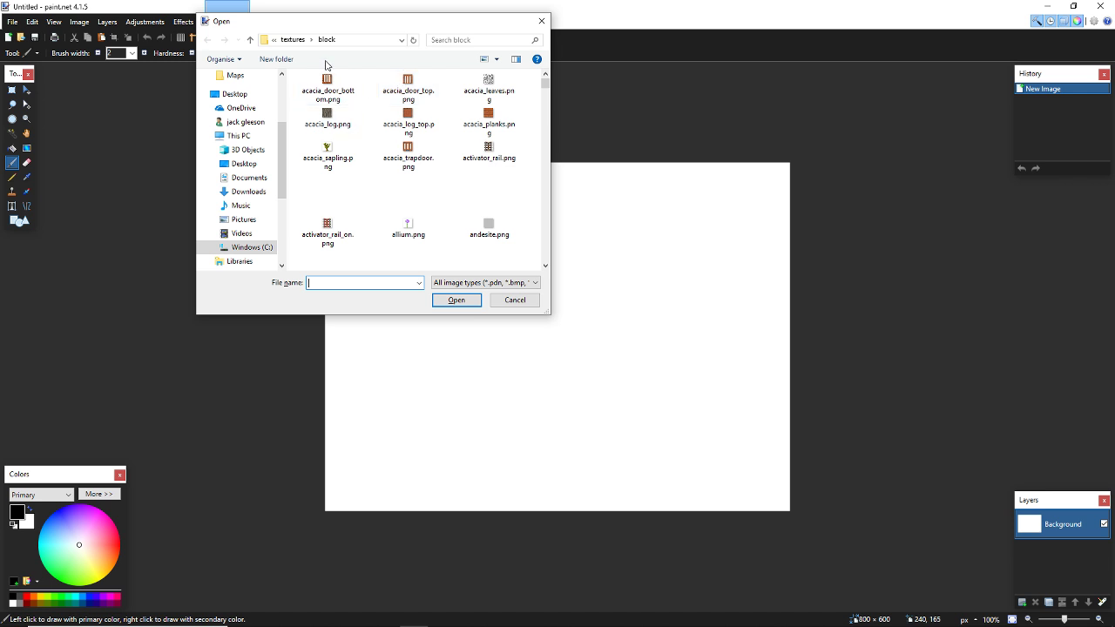
{"action": "left_click", "coordinate": [292, 41]}
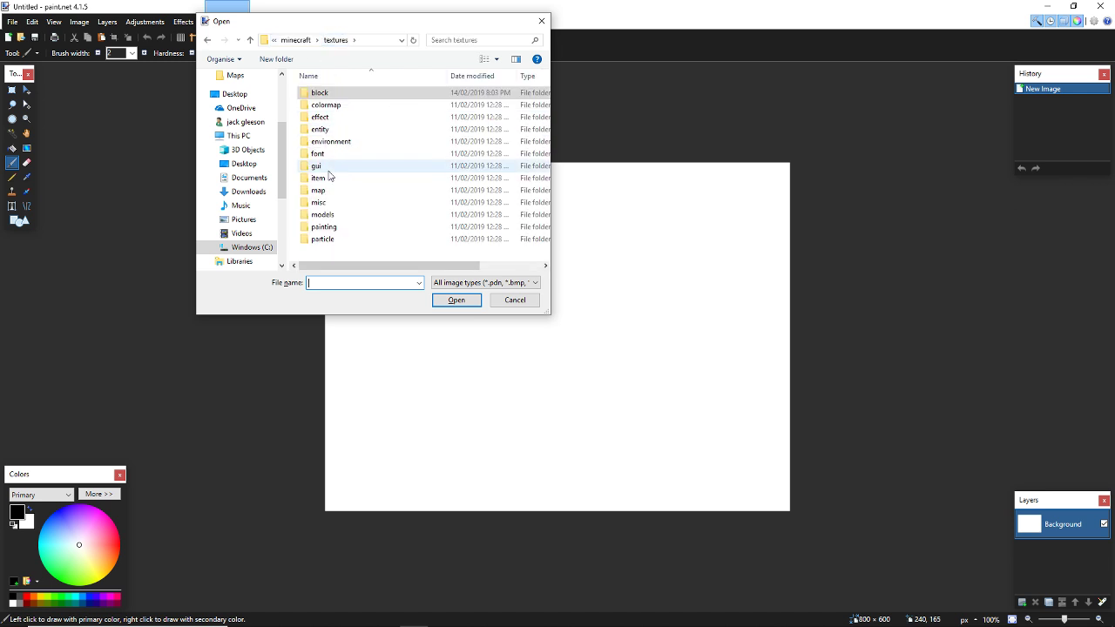
{"action": "double_click", "coordinate": [369, 170]}
{"action": "scroll", "coordinate": [399, 174], "scroll_direction": "down", "scroll_amount": 2}
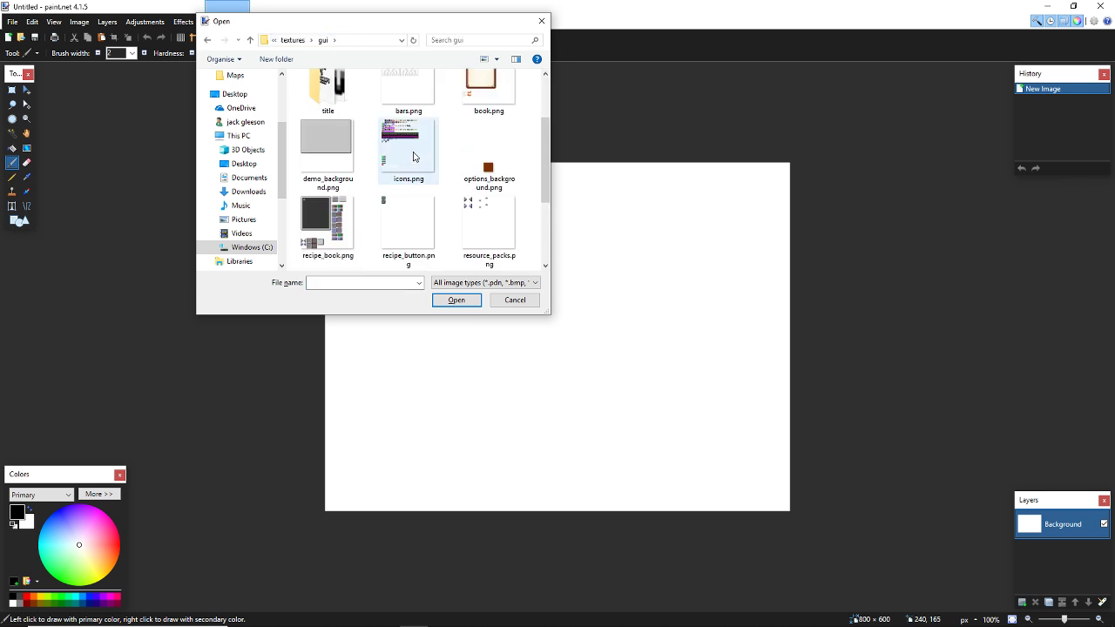
{"action": "double_click", "coordinate": [405, 153]}
Step: Examine the heart, armour and hunger icons and the coloured bars in icons.png
{"action": "scroll", "coordinate": [580, 333], "scroll_direction": "up", "scroll_amount": 6}
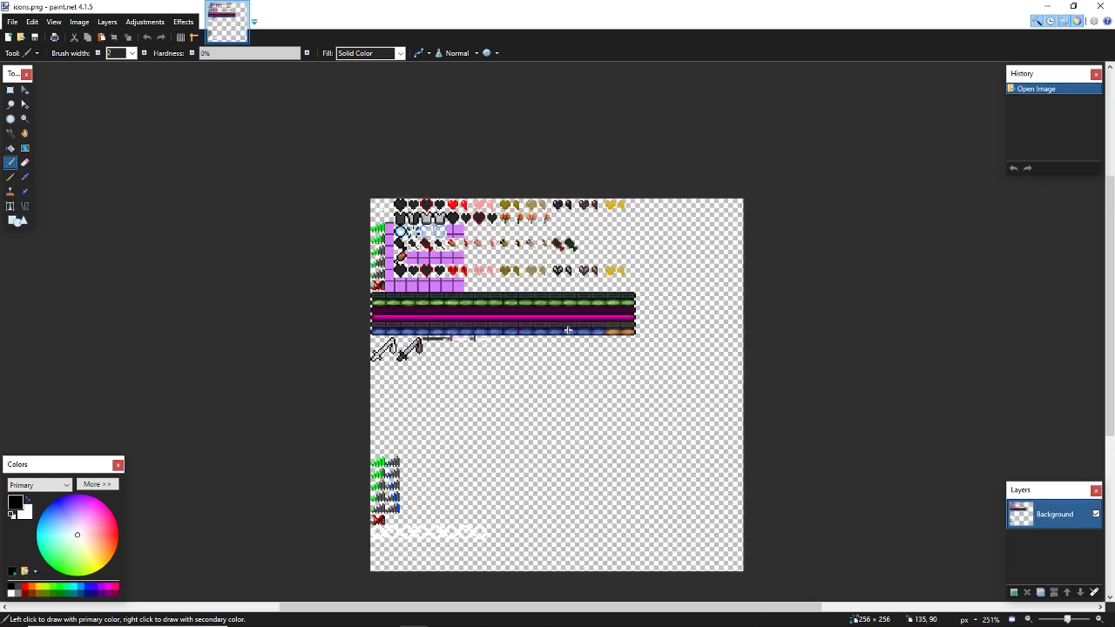
{"action": "scroll", "coordinate": [580, 333], "scroll_direction": "up", "scroll_amount": 3}
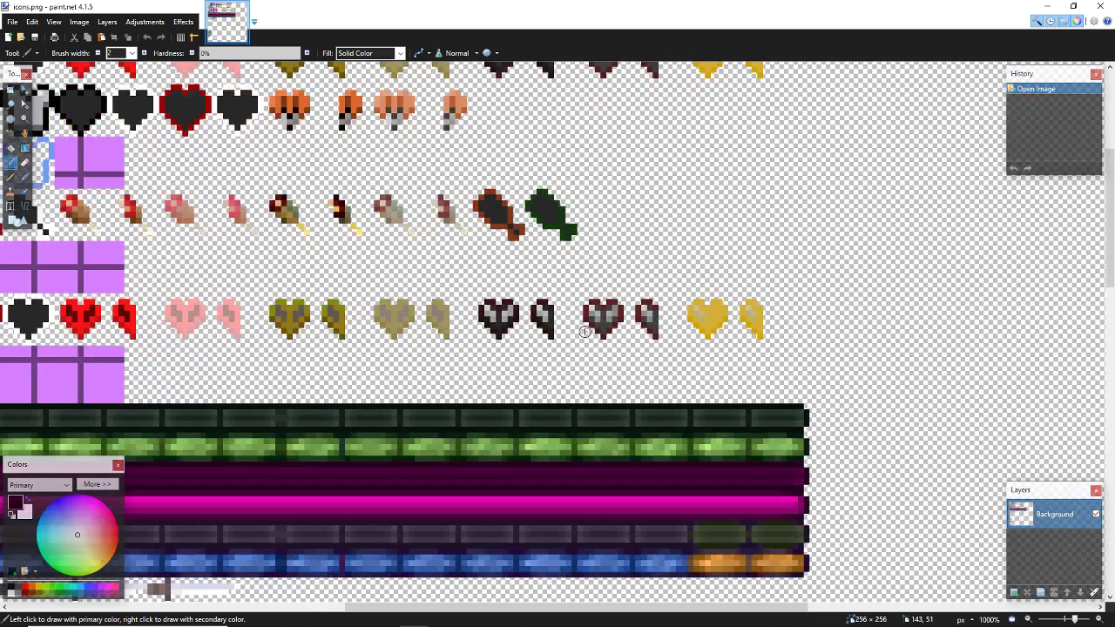
{"action": "scroll", "coordinate": [582, 331], "scroll_direction": "down", "scroll_amount": 3}
{"action": "scroll", "coordinate": [585, 332], "scroll_direction": "up", "scroll_amount": 4}
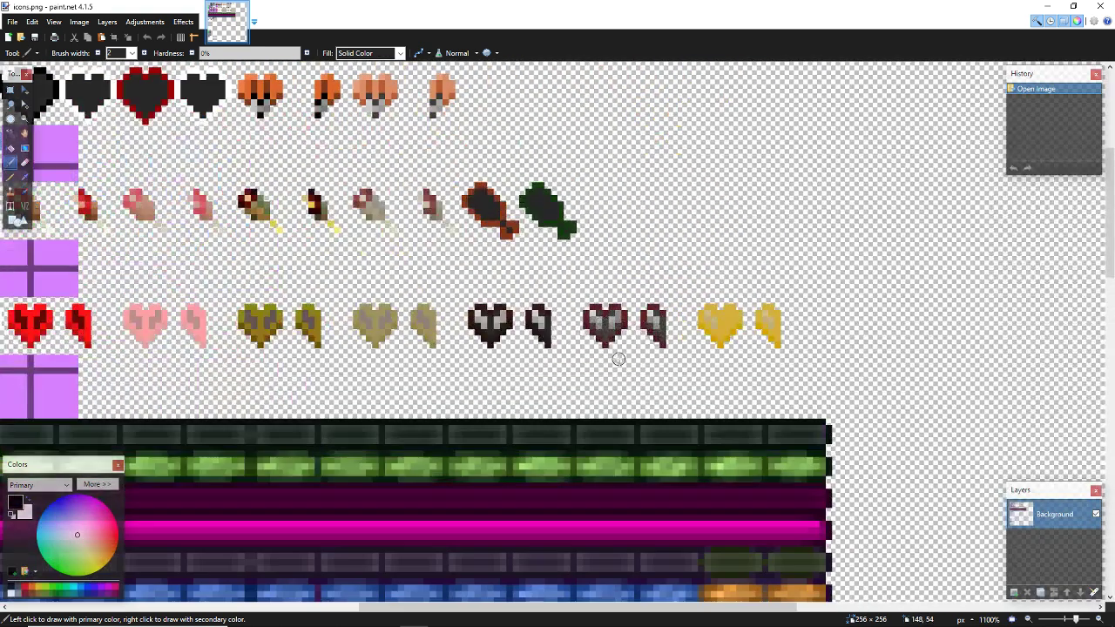
{"action": "scroll", "coordinate": [616, 355], "scroll_direction": "down", "scroll_amount": 3}
{"action": "left_click_drag", "start_coordinate": [603, 607], "coordinate": [399, 607]}
{"action": "scroll", "coordinate": [436, 407], "scroll_direction": "up", "scroll_amount": 5}
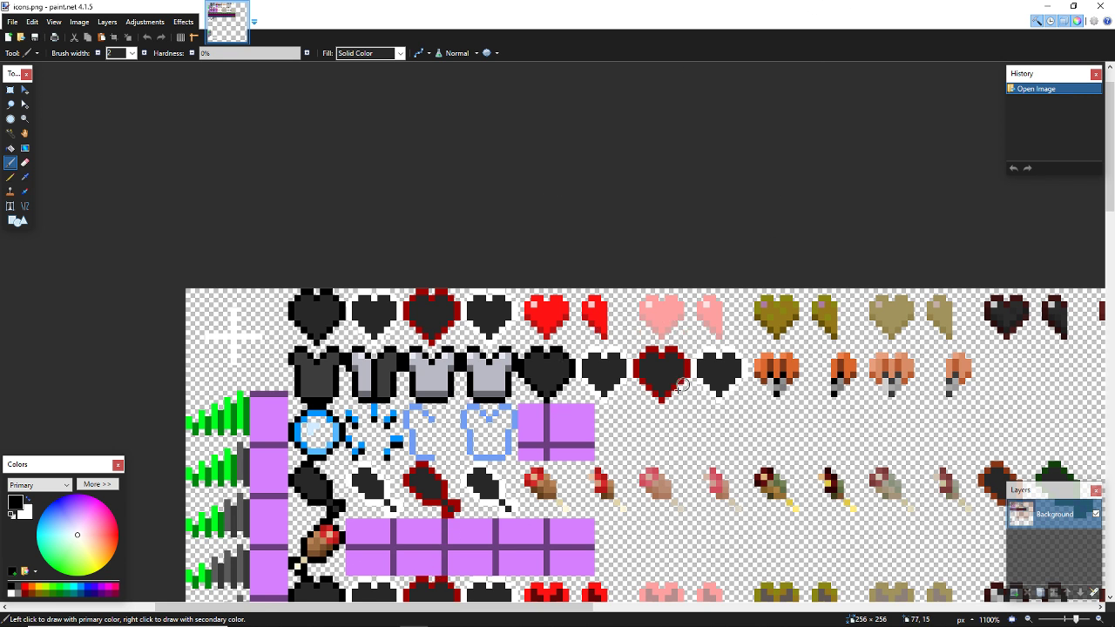
{"action": "scroll", "coordinate": [634, 485], "scroll_direction": "down", "scroll_amount": 3}
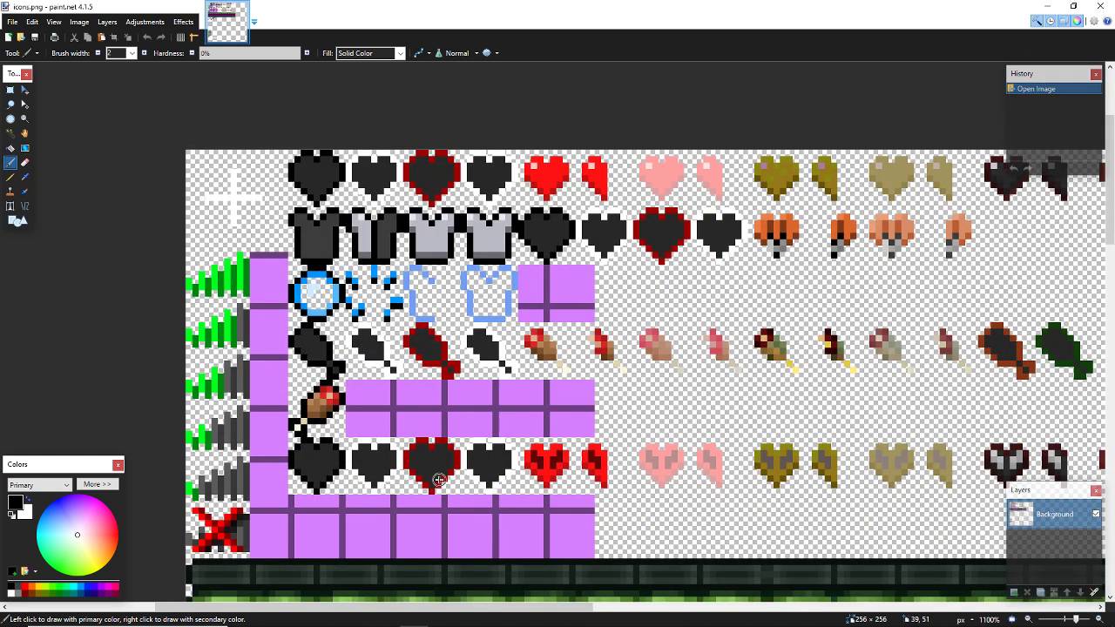
{"action": "scroll", "coordinate": [440, 488], "scroll_direction": "down", "scroll_amount": 5}
{"action": "scroll", "coordinate": [480, 441], "scroll_direction": "down", "scroll_amount": 2}
{"action": "scroll", "coordinate": [383, 401], "scroll_direction": "up", "scroll_amount": 3}
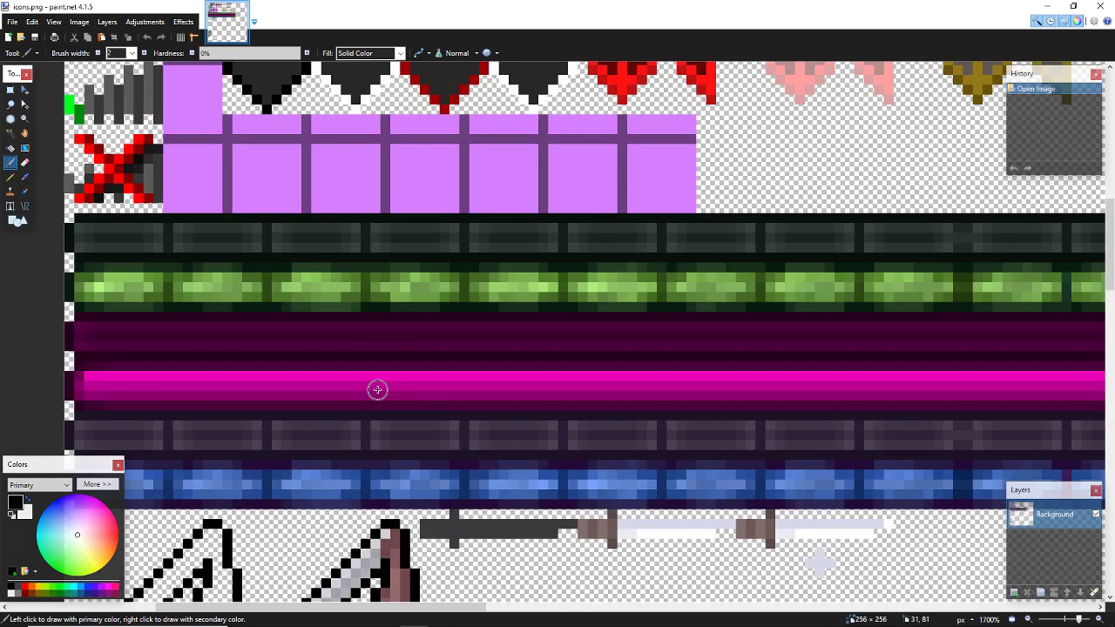
{"action": "scroll", "coordinate": [455, 562], "scroll_direction": "up", "scroll_amount": 2}
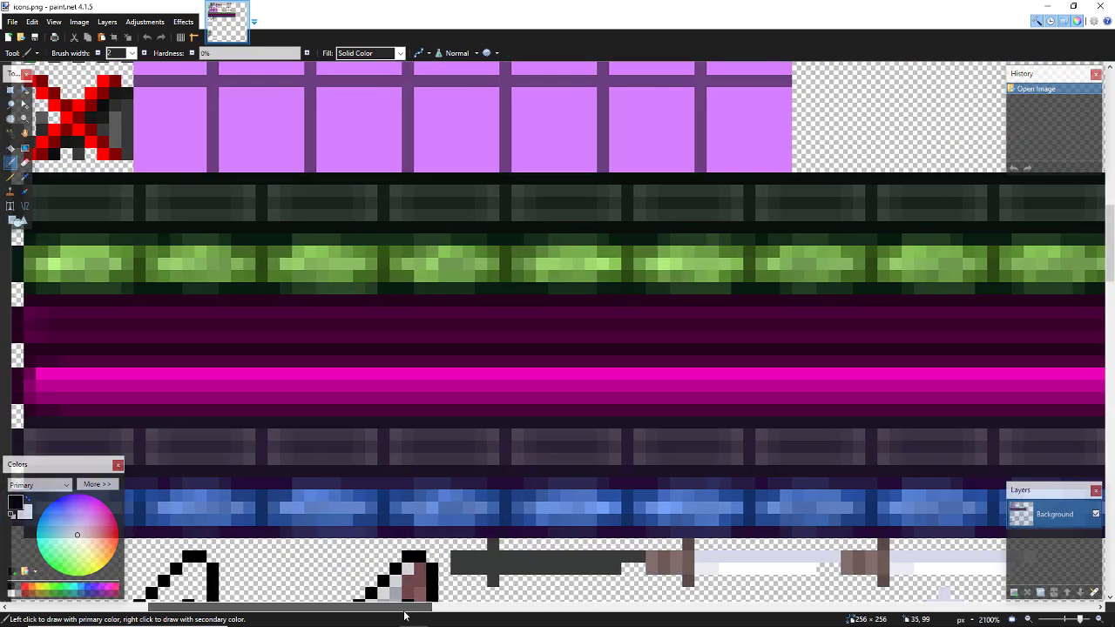
{"action": "scroll", "coordinate": [351, 423], "scroll_direction": "down", "scroll_amount": 3}
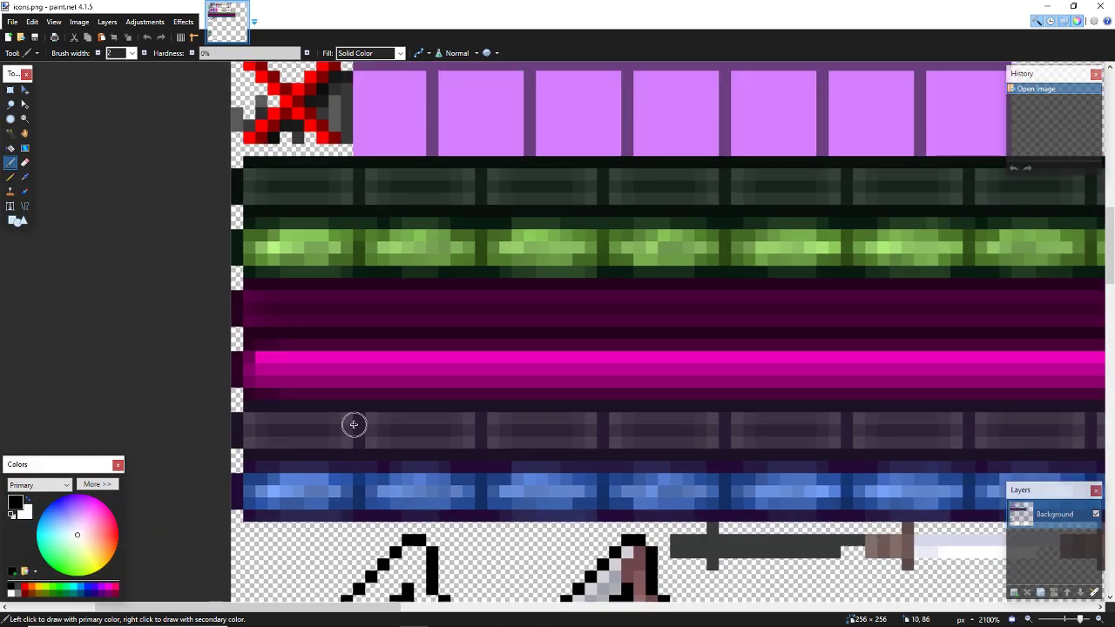
{"action": "scroll", "coordinate": [357, 401], "scroll_direction": "up", "scroll_amount": 6}
{"action": "scroll", "coordinate": [370, 364], "scroll_direction": "up", "scroll_amount": 3}
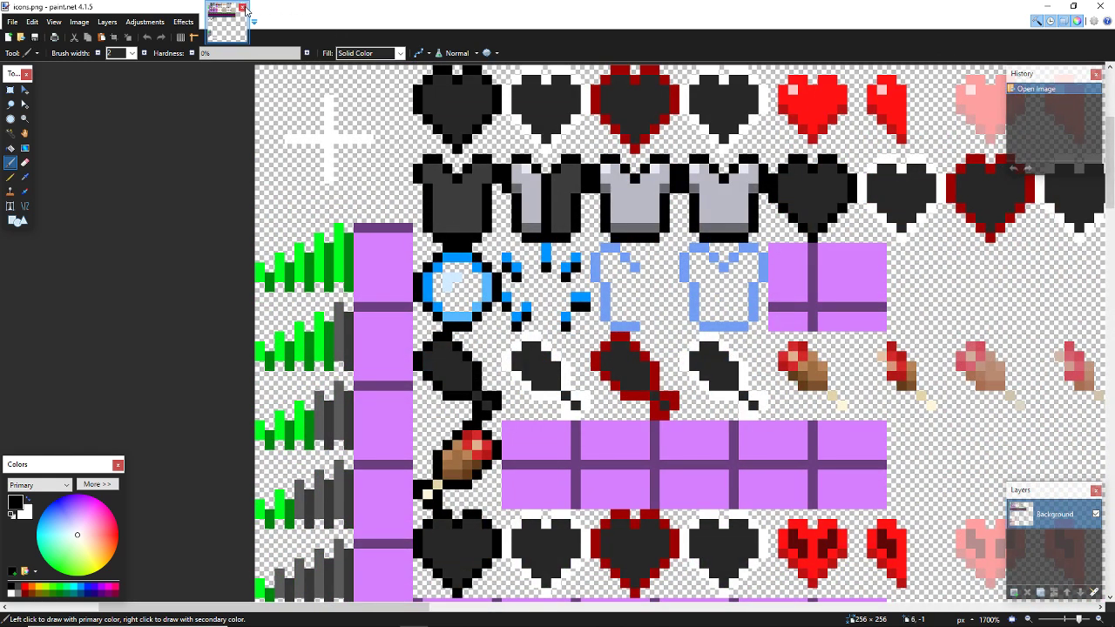
Step: Close icons.png and look through the gui advancements folder and its backgrounds subfolder for images to open
{"action": "left_click", "coordinate": [243, 8]}
{"action": "key", "text": "ctrl+o"}
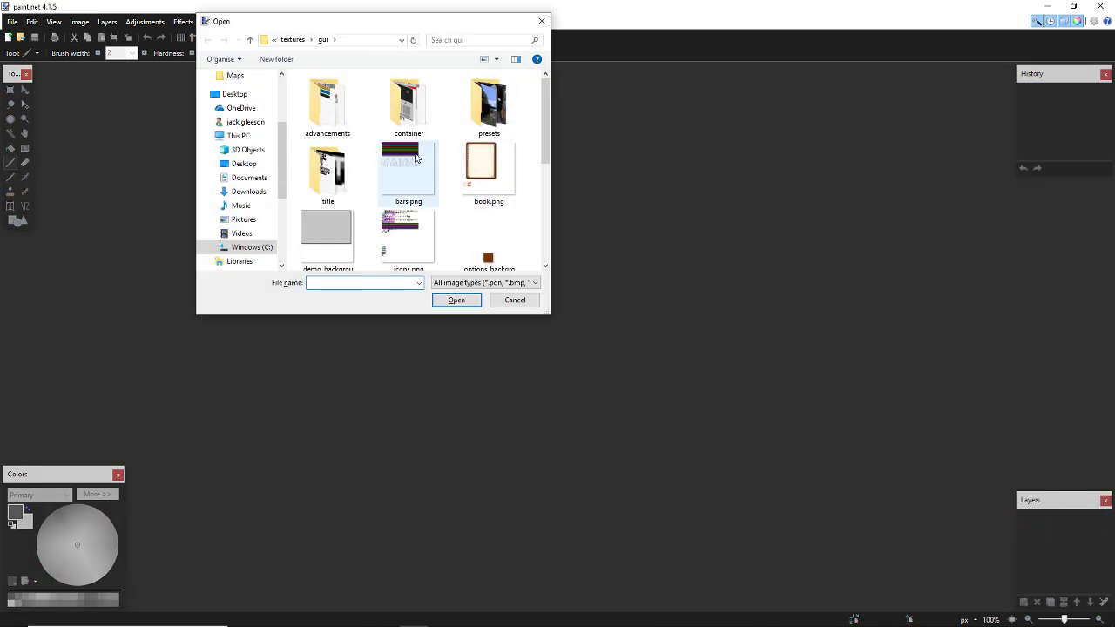
{"action": "scroll", "coordinate": [416, 157], "scroll_direction": "down", "scroll_amount": 8}
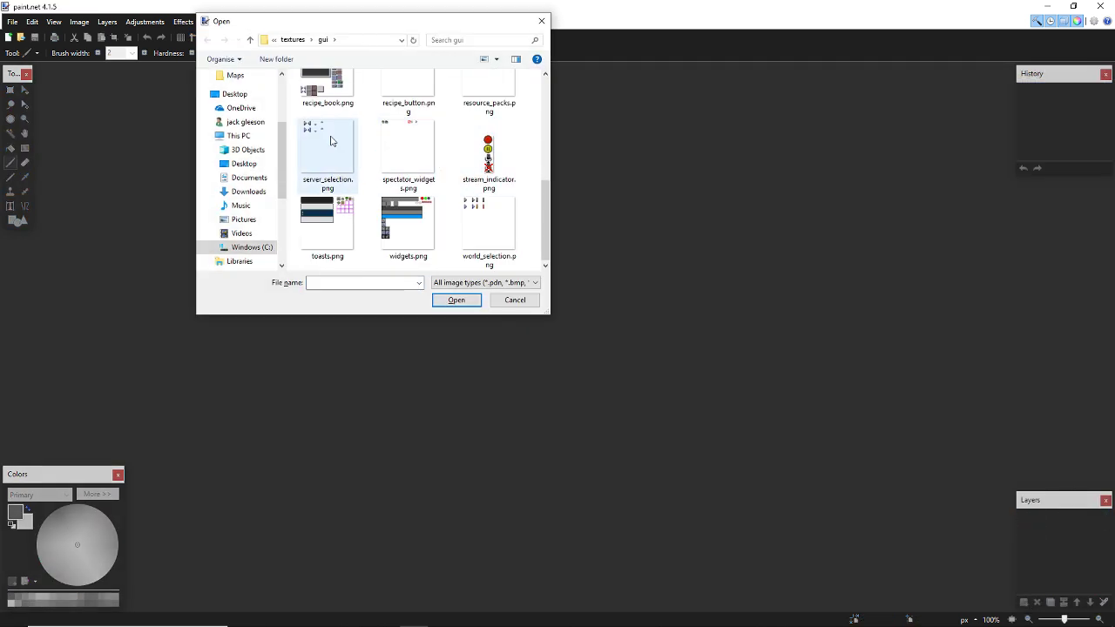
{"action": "scroll", "coordinate": [330, 141], "scroll_direction": "up", "scroll_amount": 8}
{"action": "double_click", "coordinate": [336, 113]}
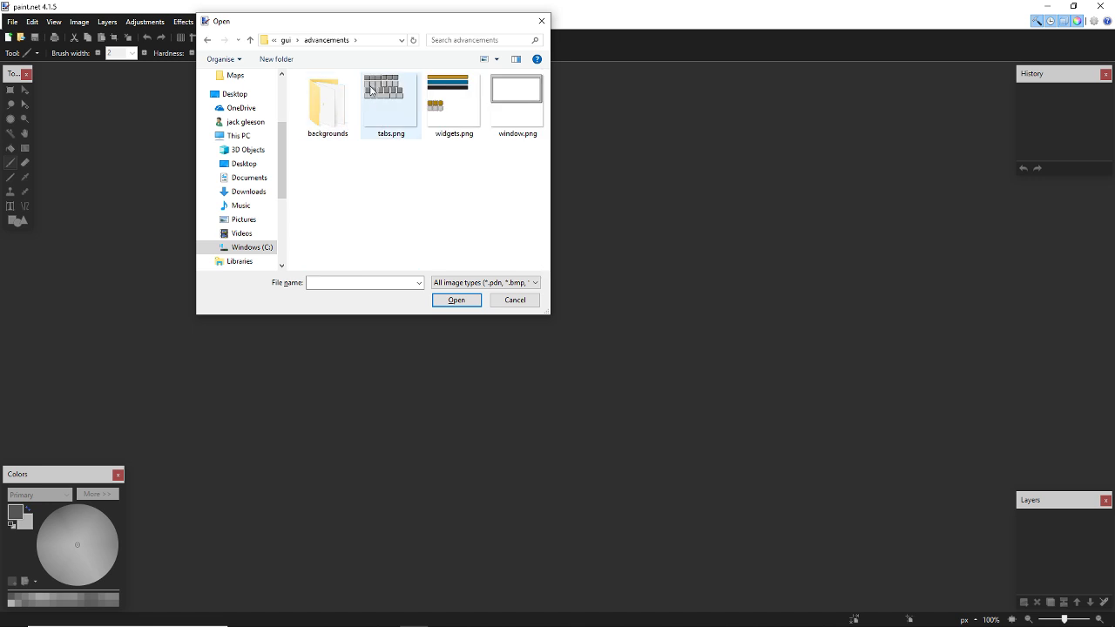
{"action": "double_click", "coordinate": [325, 90]}
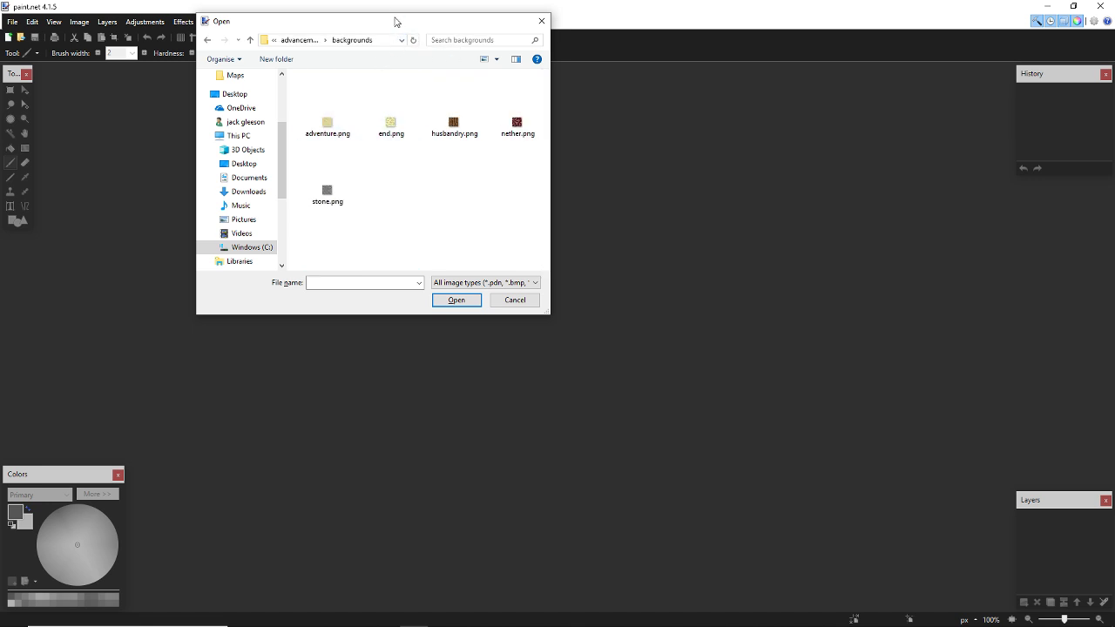
{"action": "left_click", "coordinate": [296, 40]}
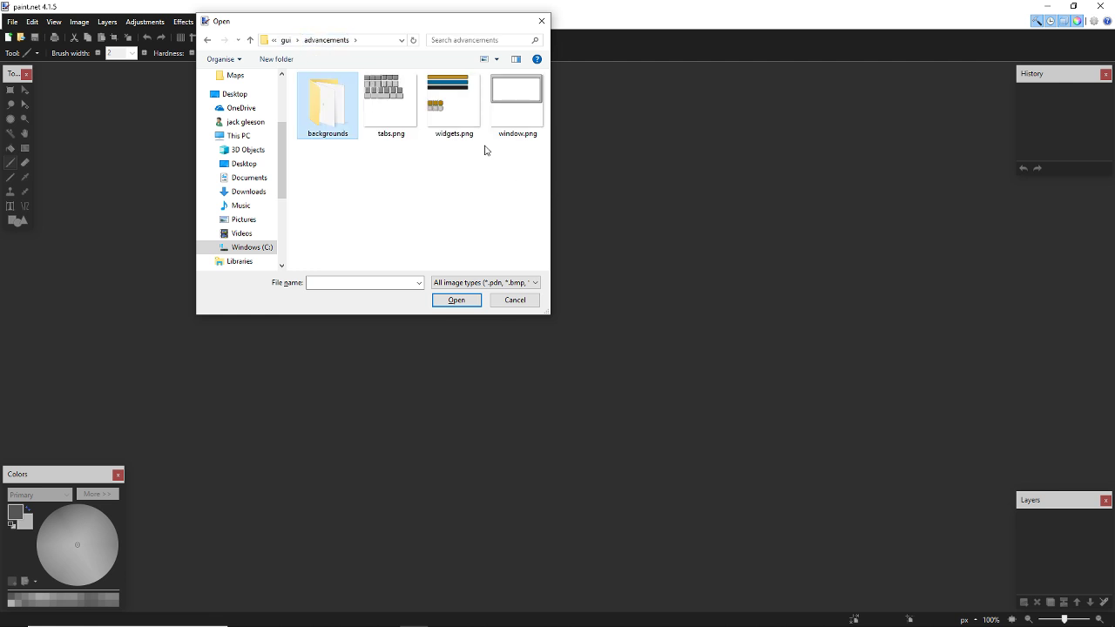
Step: Look through the presets folder inside gui and return to the gui folder
{"action": "left_click", "coordinate": [285, 40]}
{"action": "left_click", "coordinate": [477, 104]}
{"action": "double_click", "coordinate": [476, 105]}
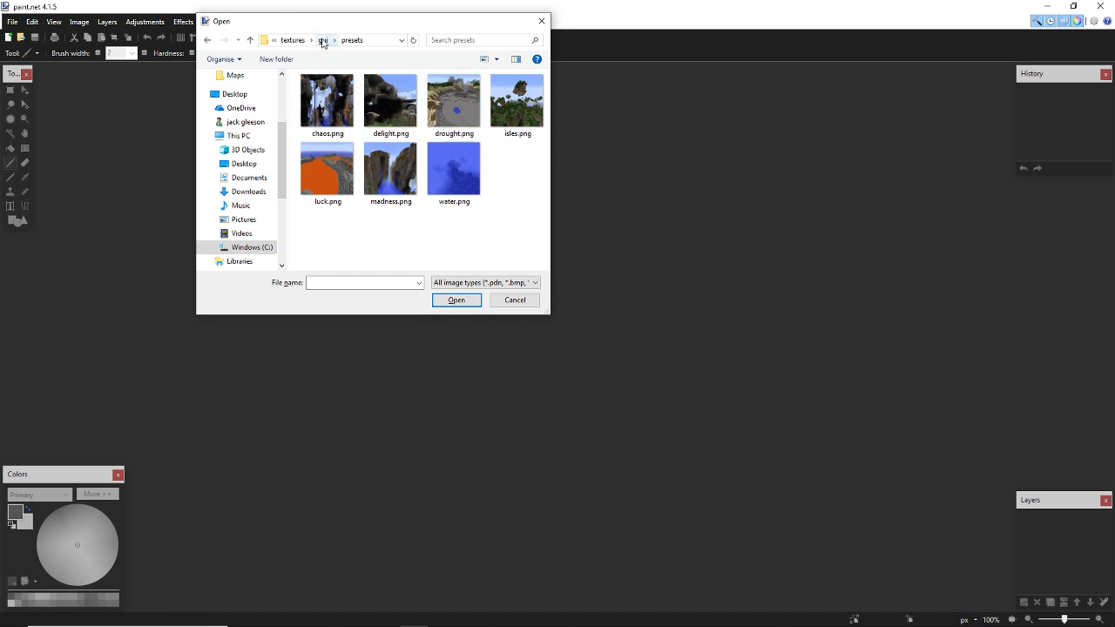
{"action": "left_click", "coordinate": [323, 41]}
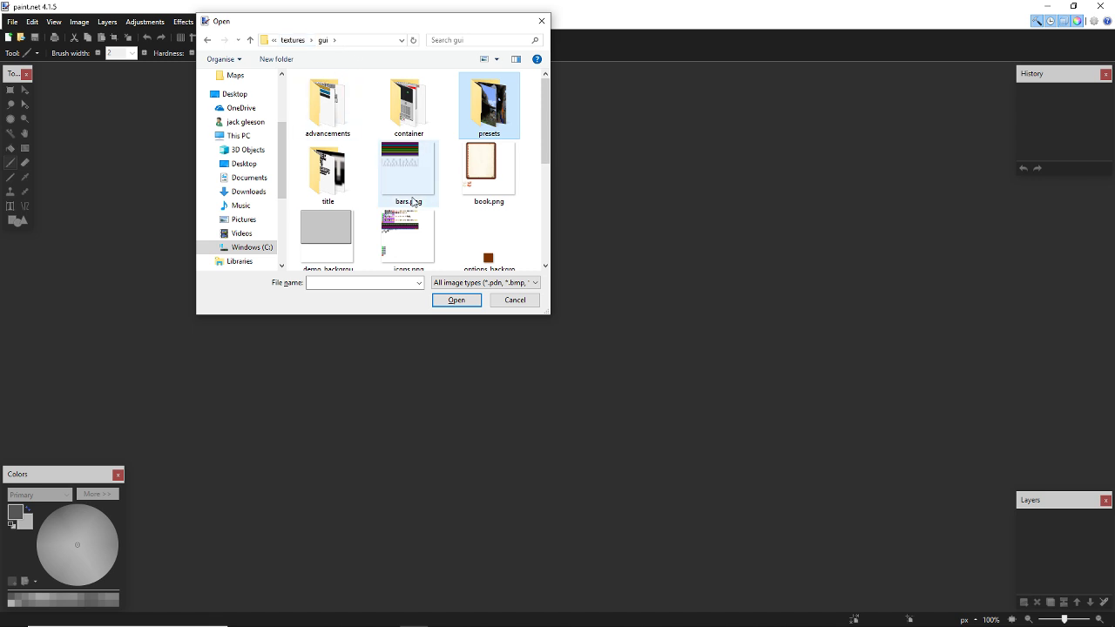
Step: Open widgets.png from the gui folder
{"action": "scroll", "coordinate": [374, 225], "scroll_direction": "down", "scroll_amount": 2}
{"action": "scroll", "coordinate": [367, 230], "scroll_direction": "down", "scroll_amount": 1}
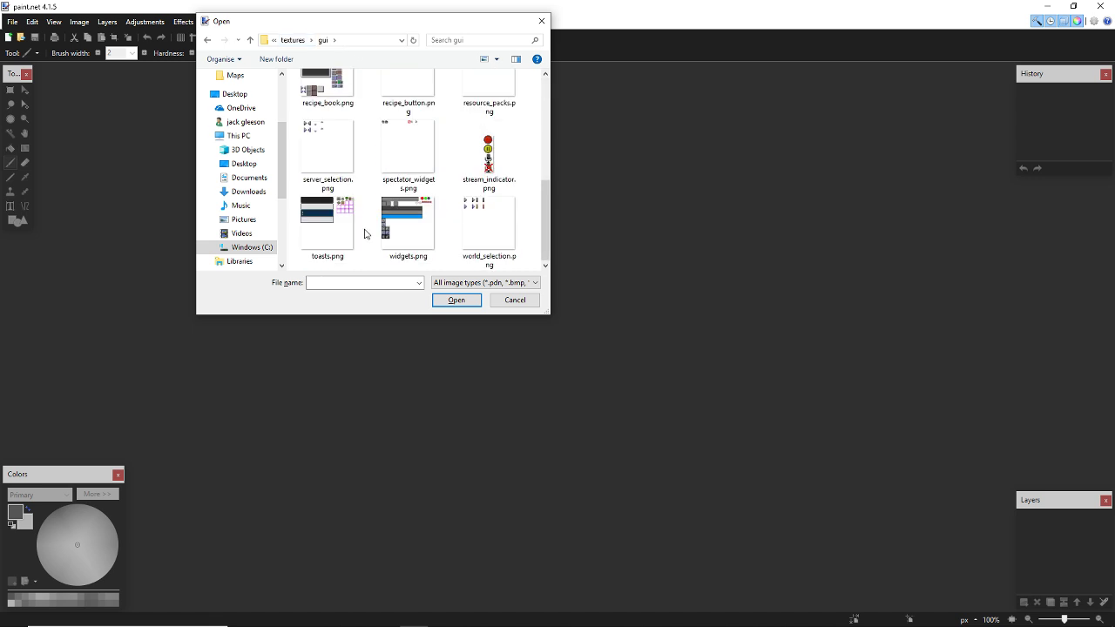
{"action": "left_click", "coordinate": [410, 207]}
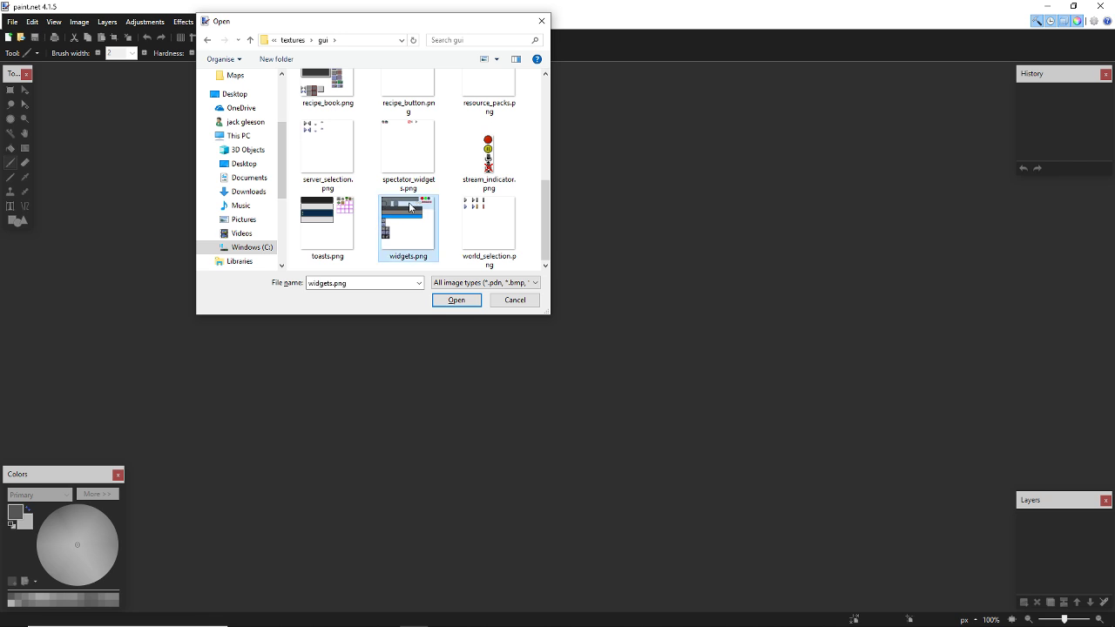
{"action": "double_click", "coordinate": [410, 204]}
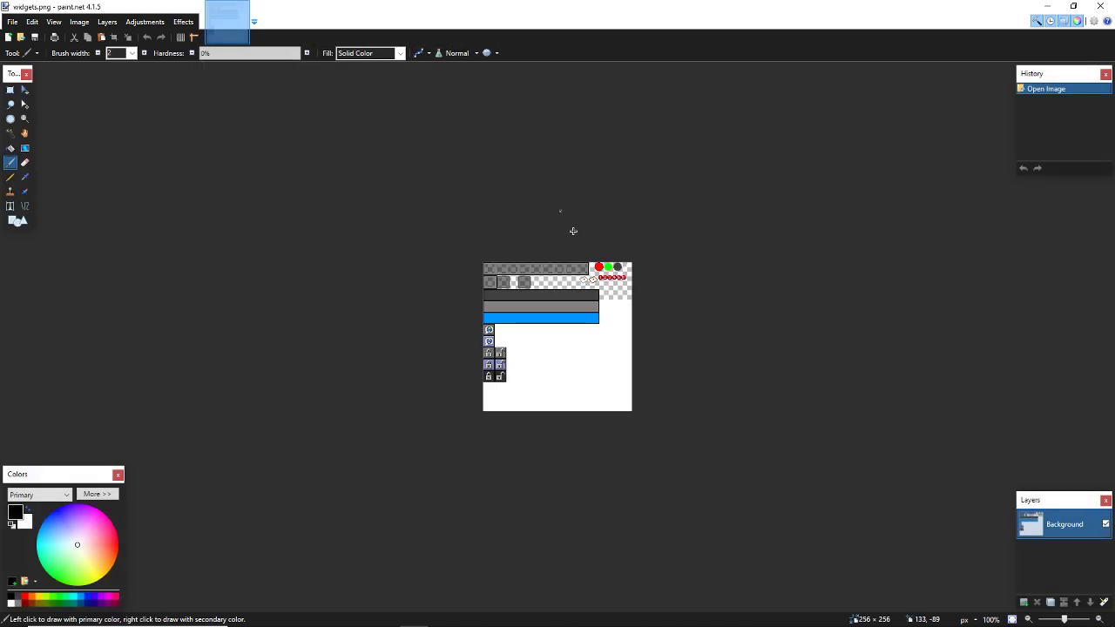
Step: Set the primary colour to bright red and fill the bottom edge of the number 3 badge using the Paint Bucket
{"action": "scroll", "coordinate": [638, 341], "scroll_direction": "up", "scroll_amount": 7}
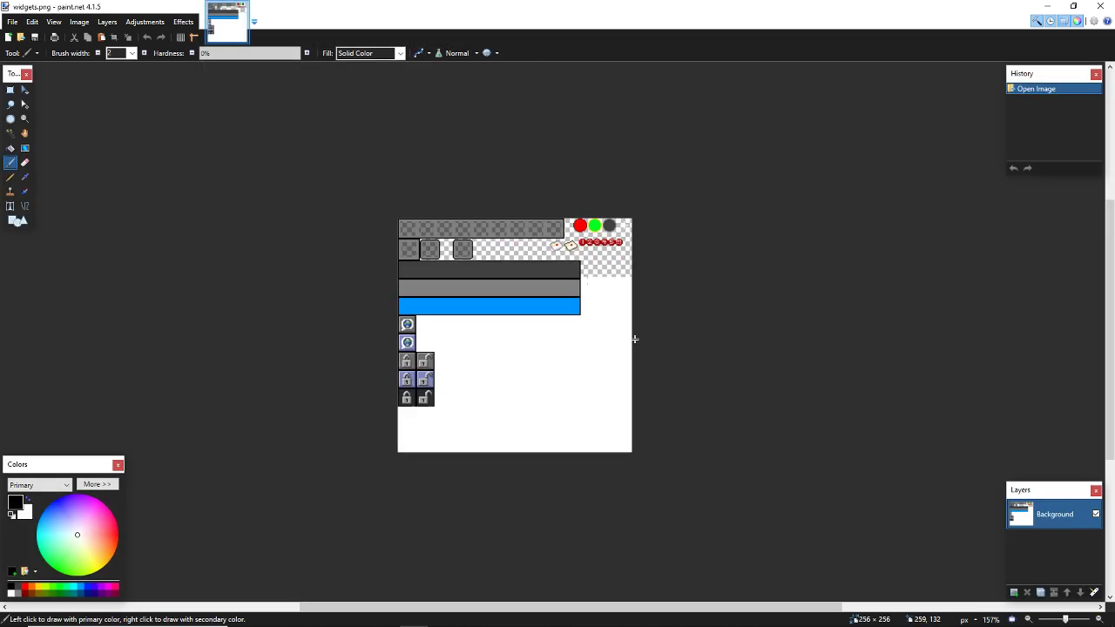
{"action": "scroll", "coordinate": [637, 293], "scroll_direction": "up", "scroll_amount": 6}
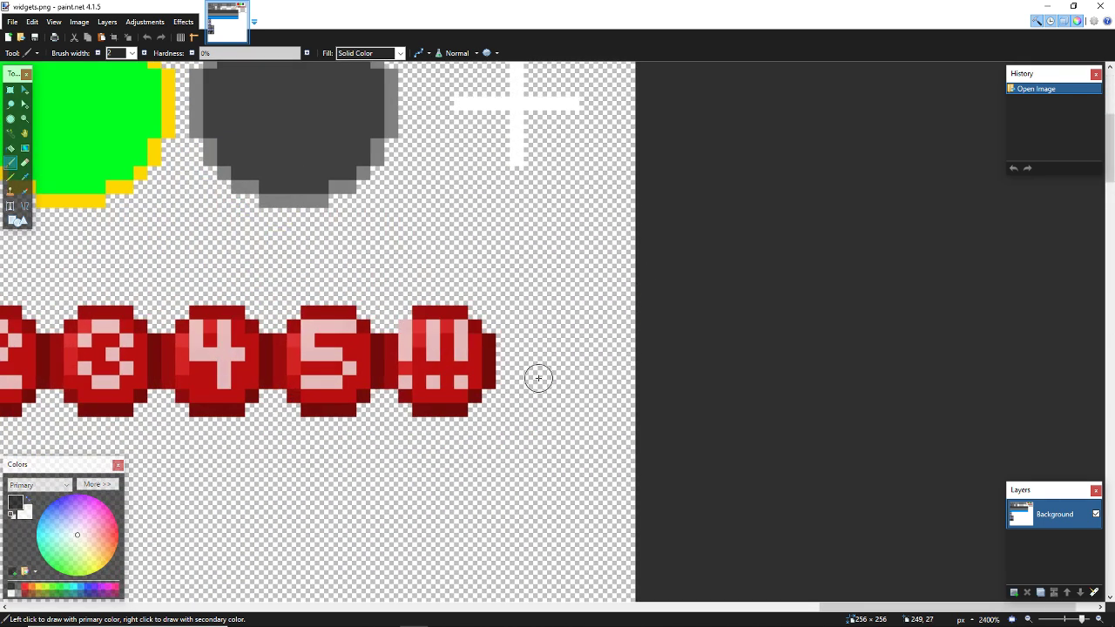
{"action": "key", "text": "k"}
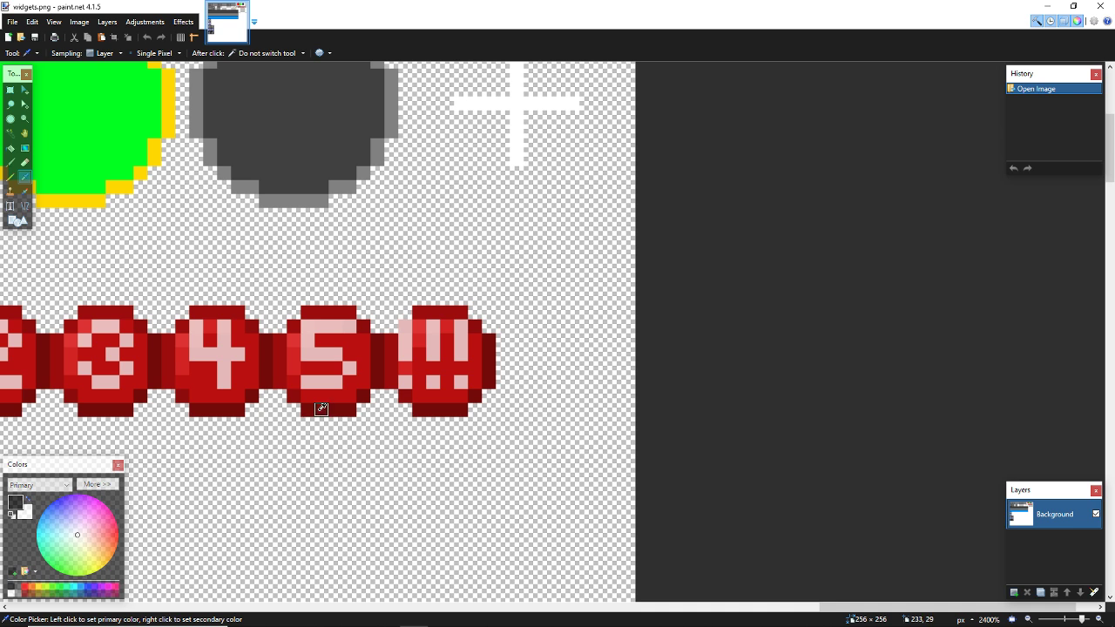
{"action": "scroll", "coordinate": [331, 470], "scroll_direction": "down", "scroll_amount": 5}
{"action": "scroll", "coordinate": [493, 357], "scroll_direction": "up", "scroll_amount": 4}
{"action": "scroll", "coordinate": [518, 458], "scroll_direction": "up", "scroll_amount": 2}
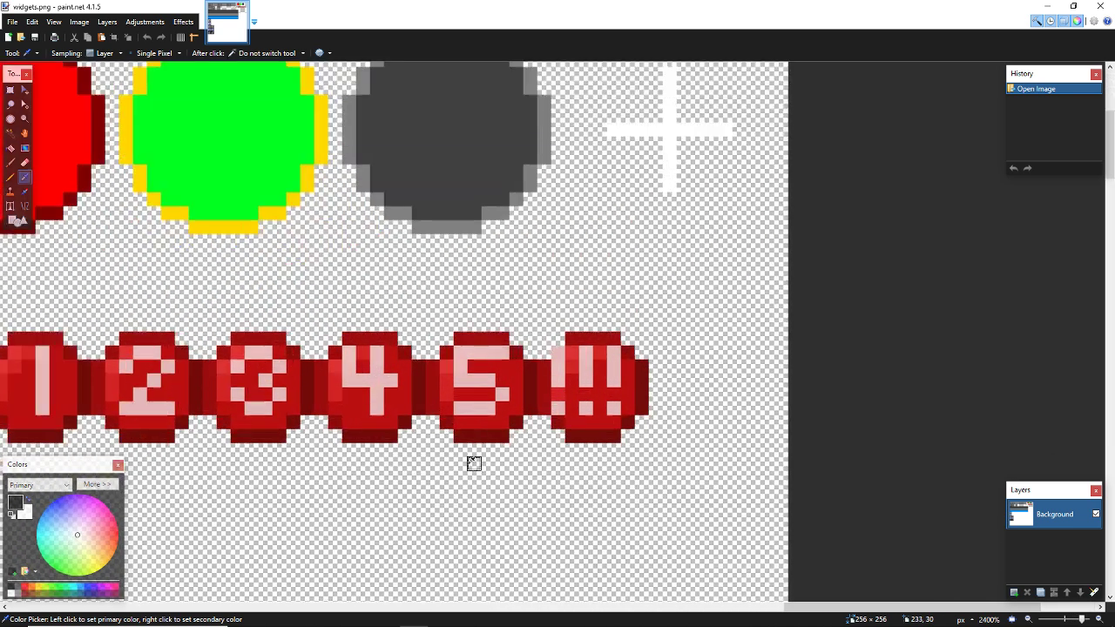
{"action": "left_click", "coordinate": [25, 588]}
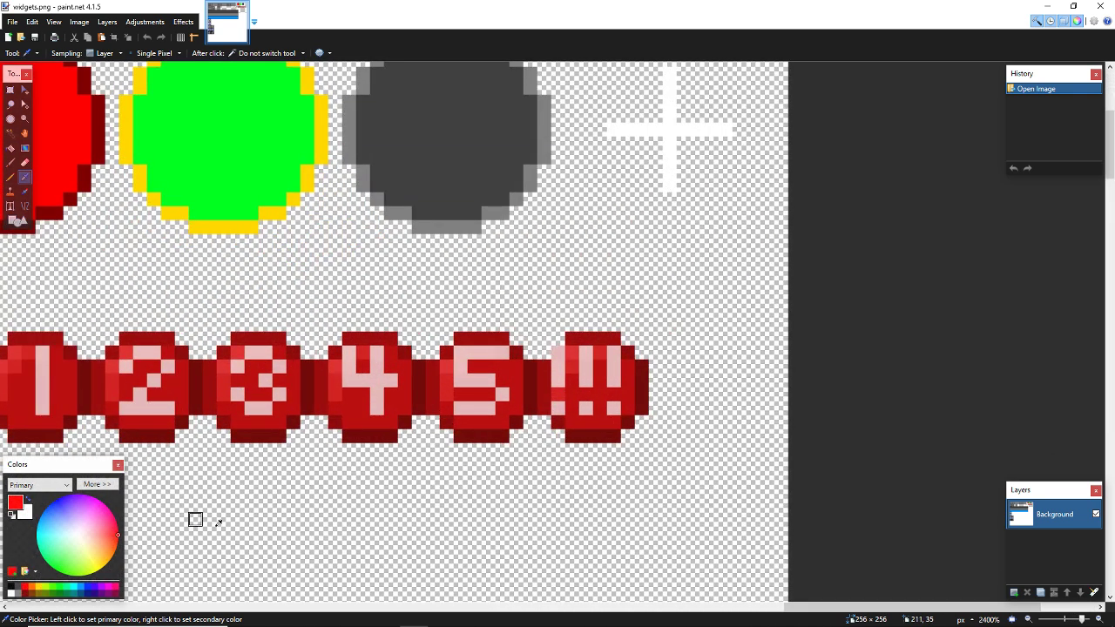
{"action": "key", "text": "f"}
{"action": "left_click", "coordinate": [262, 440]}
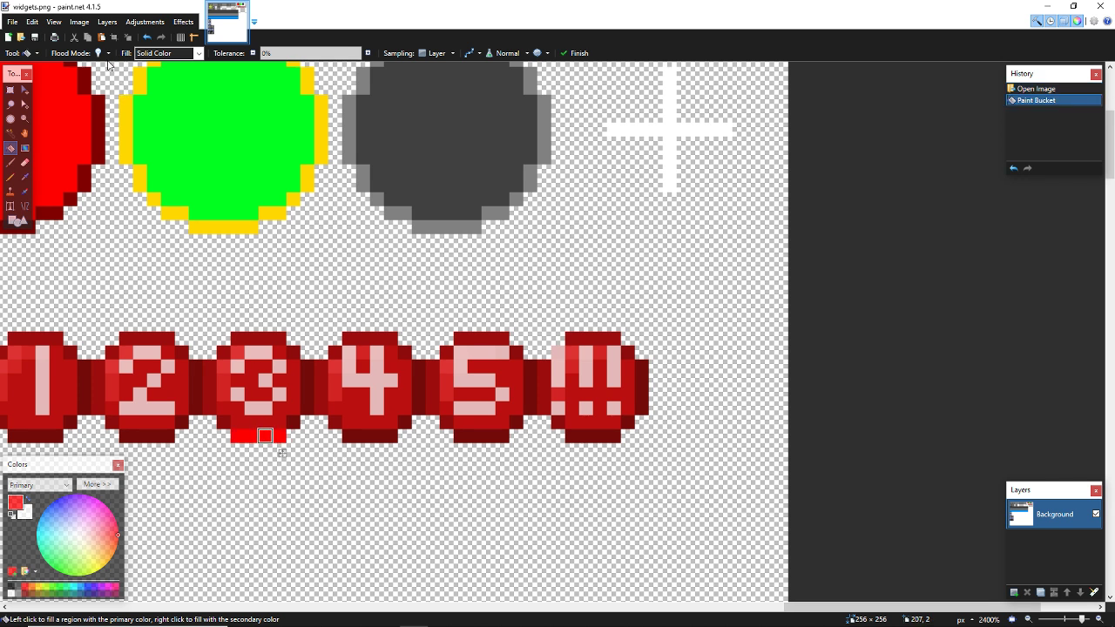
Step: Switch the Paint Bucket to global flood mode and fill the remaining red shades of the numbered badges with bright red
{"action": "key", "text": "shift"}
{"action": "left_click", "coordinate": [263, 335], "text": "shift"}
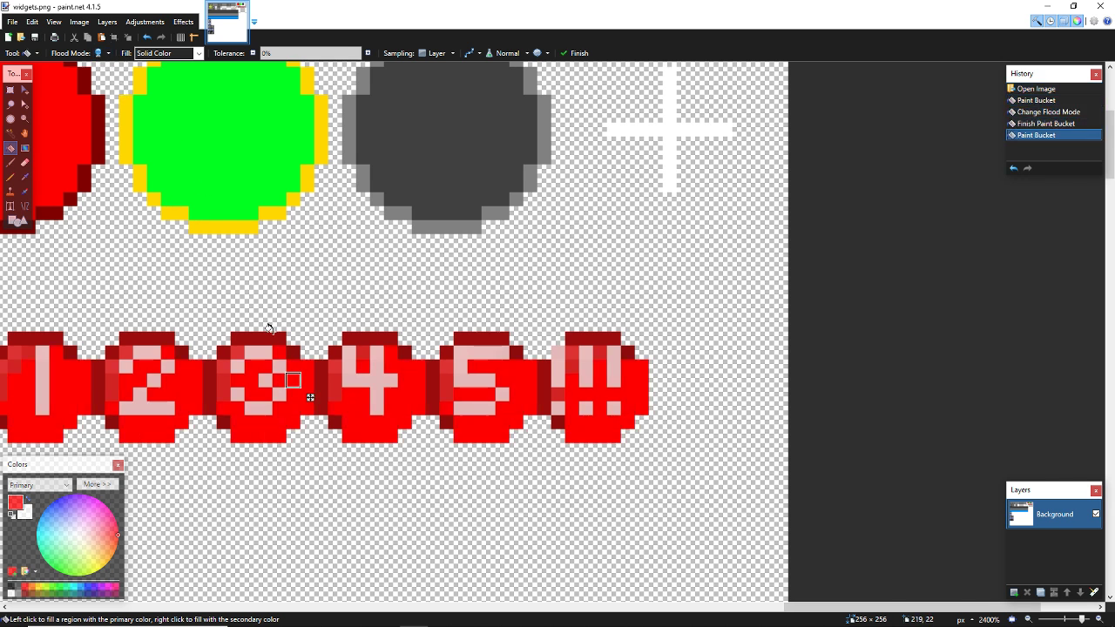
{"action": "left_click", "coordinate": [261, 340], "text": "shift"}
{"action": "left_click", "coordinate": [237, 347]}
{"action": "left_click", "coordinate": [293, 352]}
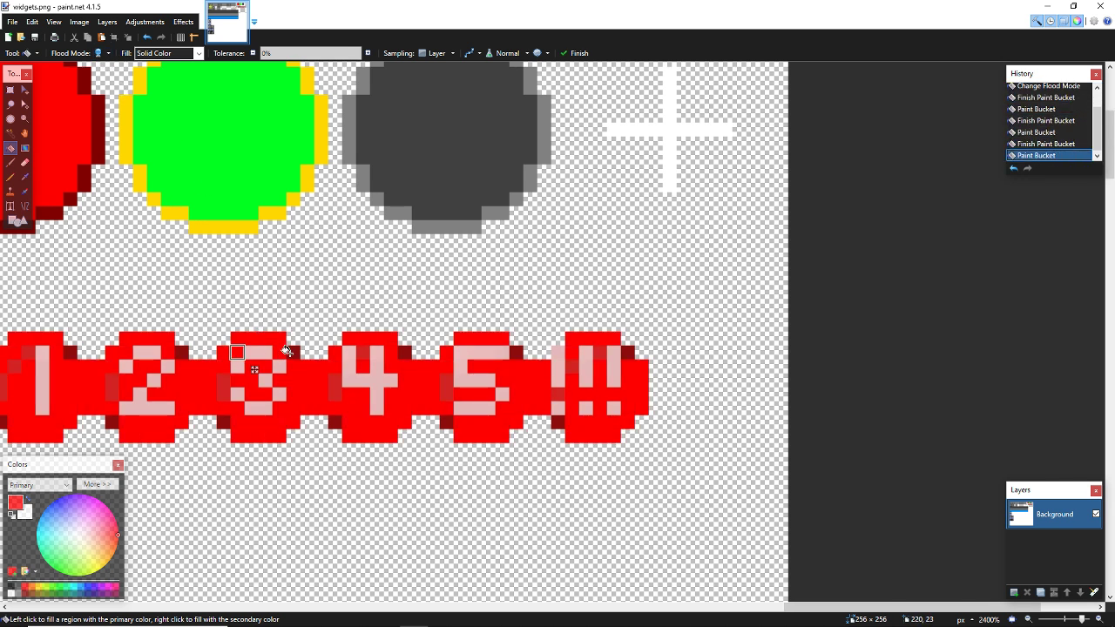
{"action": "left_click", "coordinate": [310, 370]}
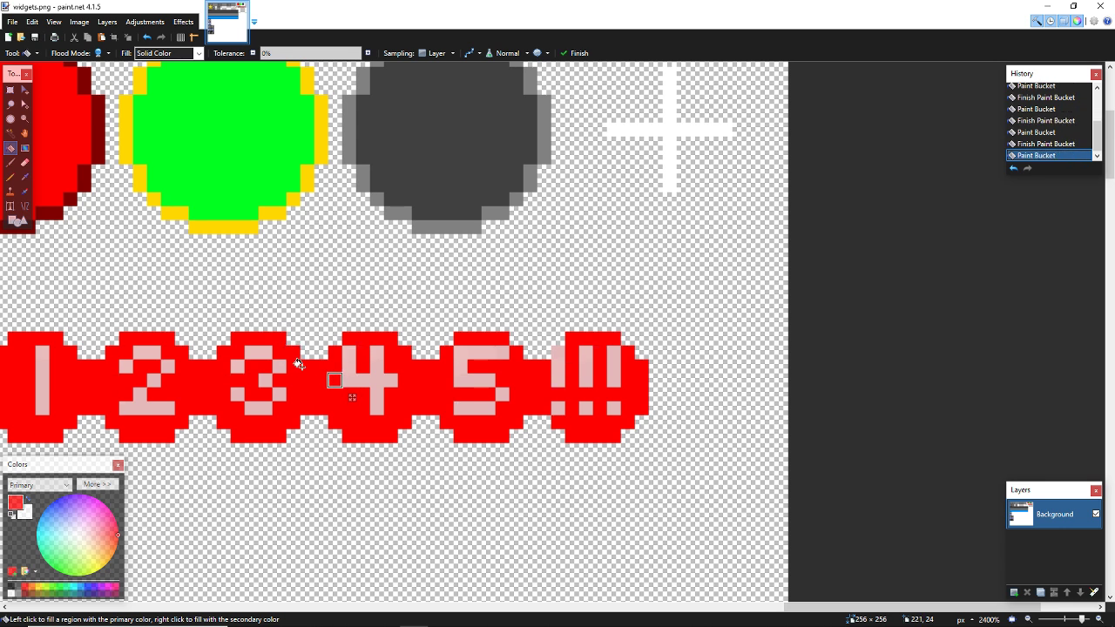
Step: Set the primary colour to white and fill the pale pink digits and exclamation marks on the red badges using the Paint Bucket
{"action": "key", "text": "k"}
{"action": "left_click", "coordinate": [11, 593]}
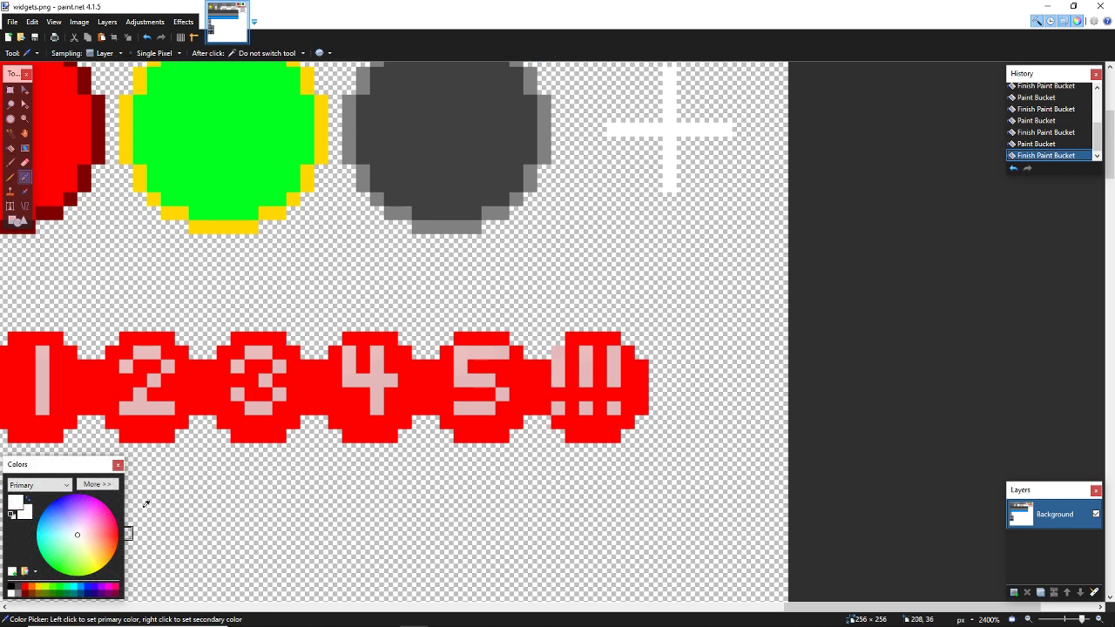
{"action": "key", "text": "f"}
{"action": "left_click", "coordinate": [237, 366]}
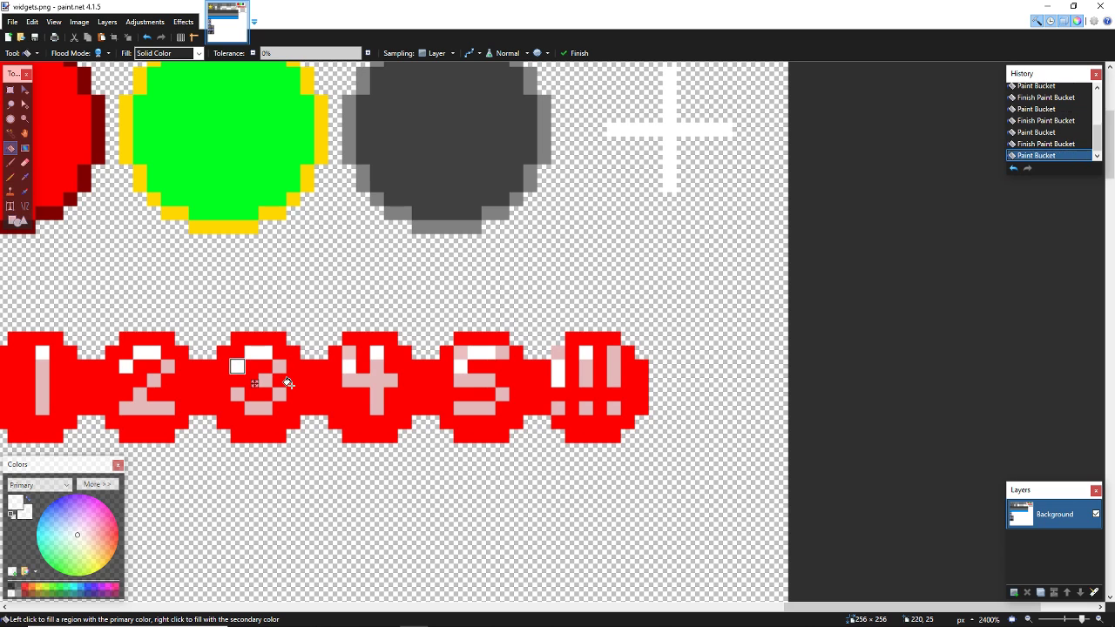
{"action": "left_click_drag", "start_coordinate": [254, 384], "coordinate": [332, 353]}
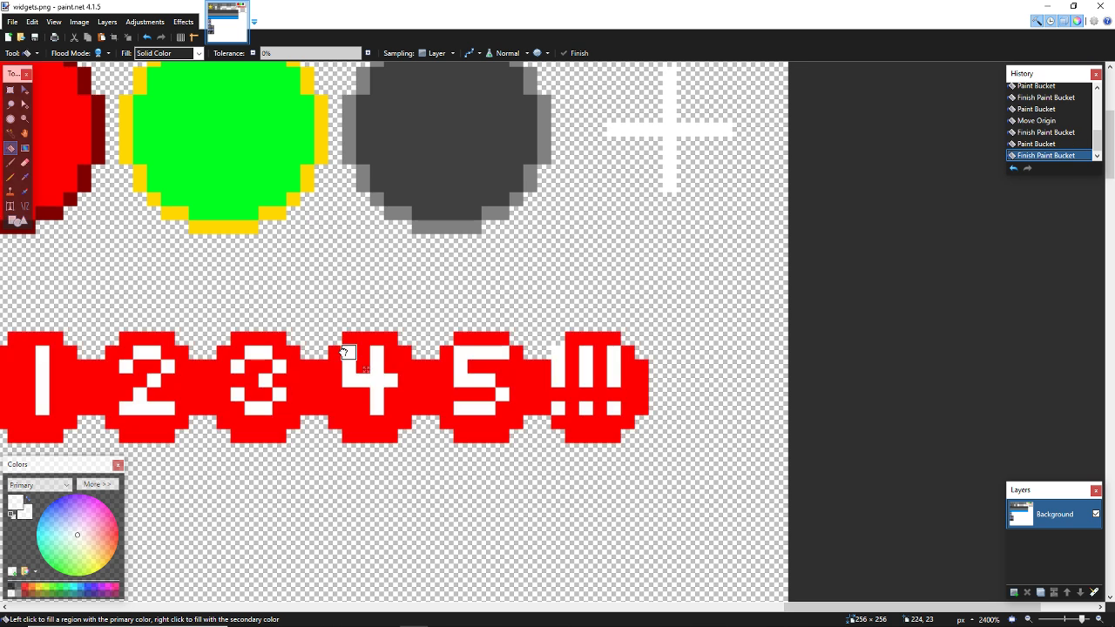
Step: Look over the button bars, globe icons and padlock icons on the rest of the widgets sheet
{"action": "scroll", "coordinate": [344, 333], "scroll_direction": "down", "scroll_amount": 3}
{"action": "scroll", "coordinate": [343, 333], "scroll_direction": "down", "scroll_amount": 3}
{"action": "scroll", "coordinate": [366, 393], "scroll_direction": "up", "scroll_amount": 1}
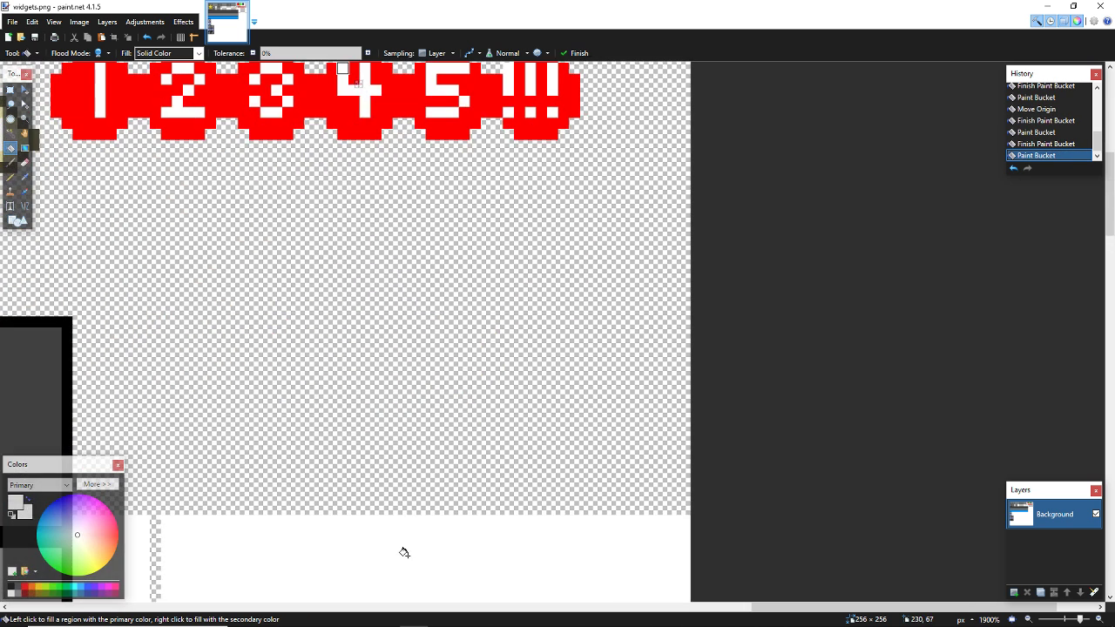
{"action": "left_click_drag", "start_coordinate": [757, 607], "coordinate": [160, 577]}
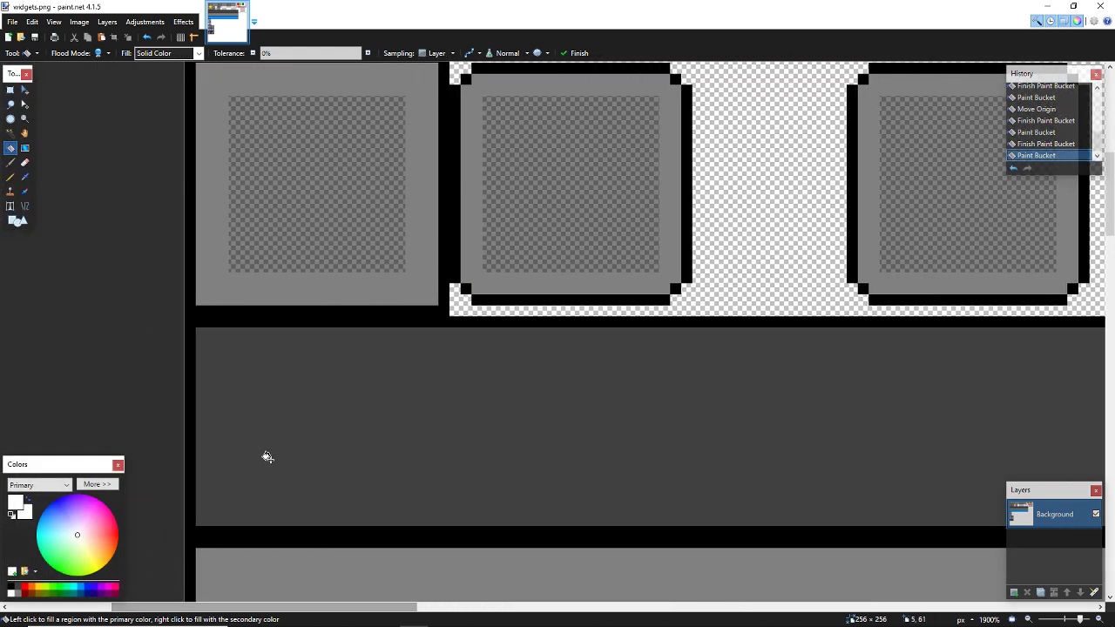
{"action": "scroll", "coordinate": [435, 439], "scroll_direction": "down", "scroll_amount": 5}
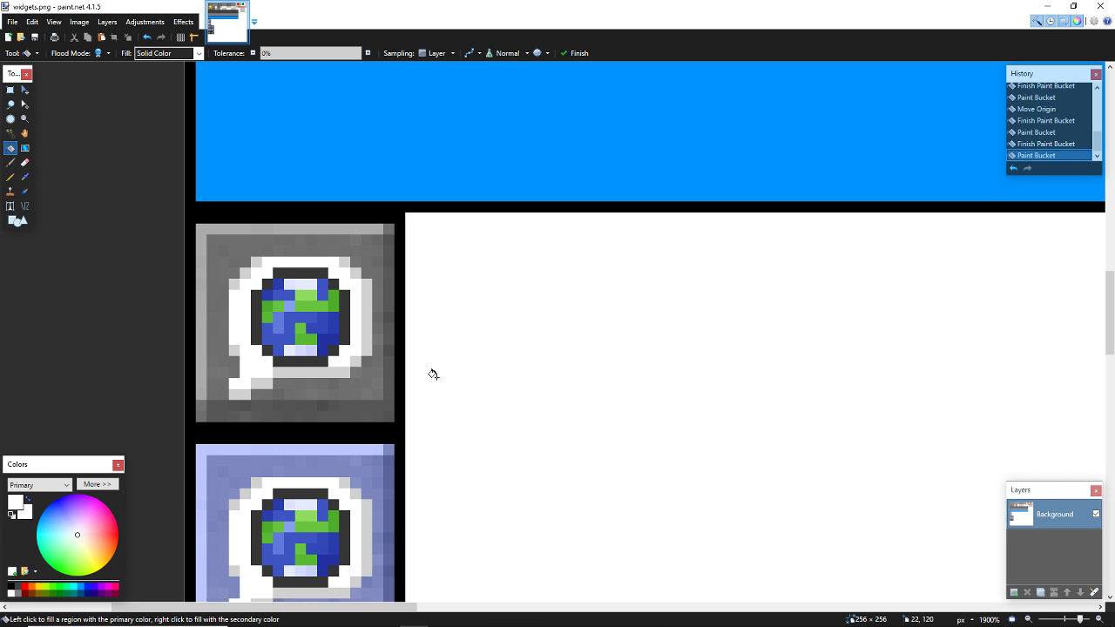
{"action": "scroll", "coordinate": [433, 374], "scroll_direction": "up", "scroll_amount": 2}
{"action": "scroll", "coordinate": [448, 371], "scroll_direction": "down", "scroll_amount": 6}
{"action": "scroll", "coordinate": [453, 383], "scroll_direction": "up", "scroll_amount": 2}
{"action": "scroll", "coordinate": [462, 401], "scroll_direction": "up", "scroll_amount": 3}
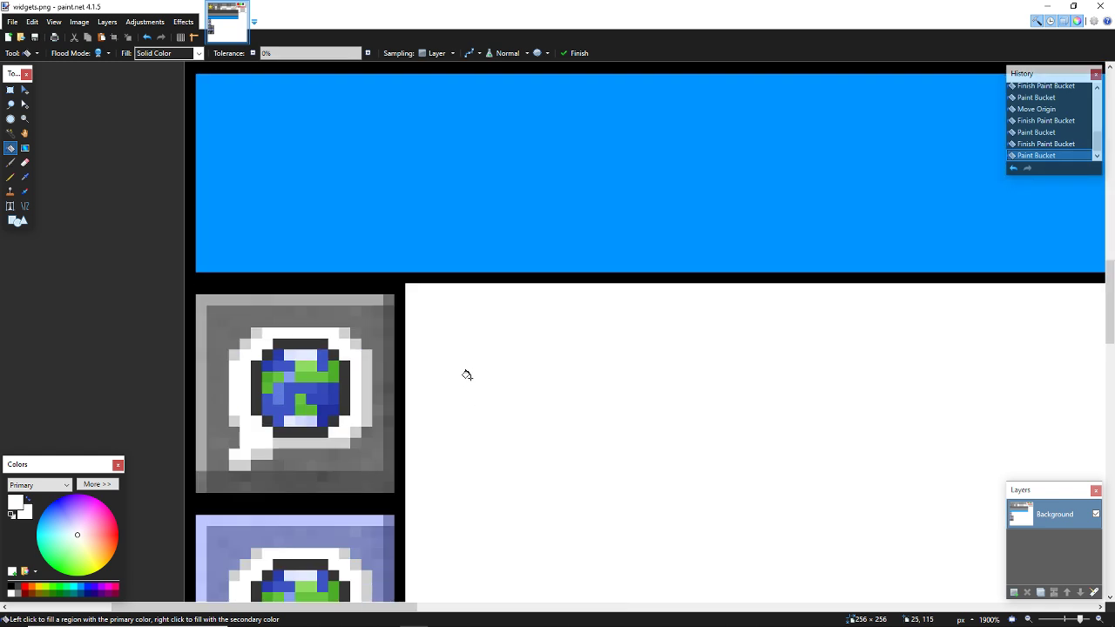
{"action": "scroll", "coordinate": [462, 376], "scroll_direction": "up", "scroll_amount": 3}
{"action": "scroll", "coordinate": [458, 379], "scroll_direction": "down", "scroll_amount": 8}
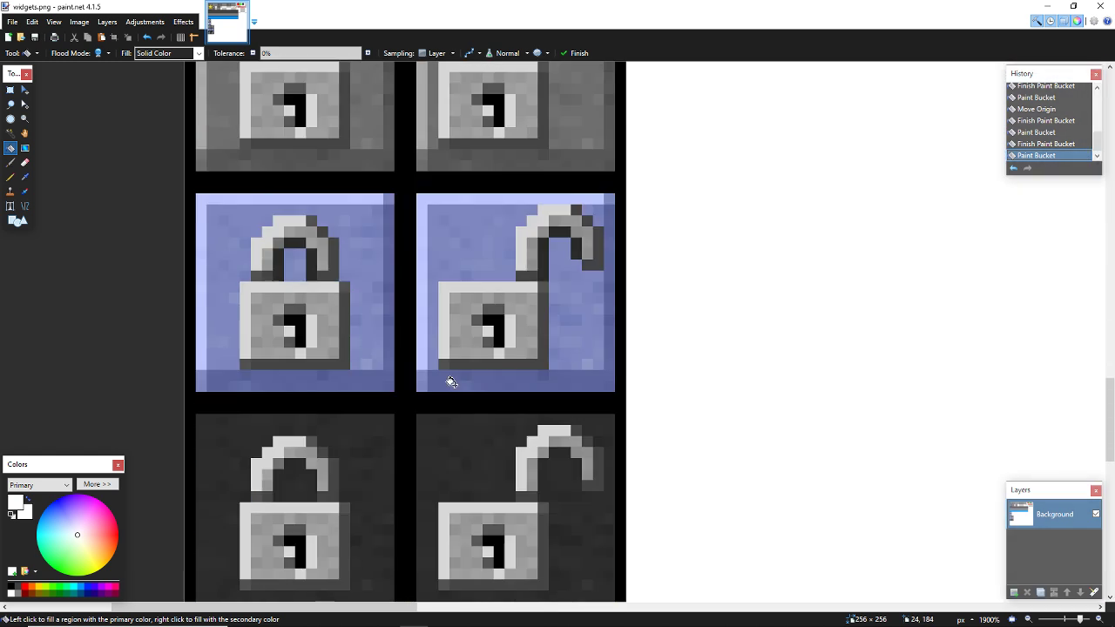
{"action": "scroll", "coordinate": [452, 378], "scroll_direction": "up", "scroll_amount": 5}
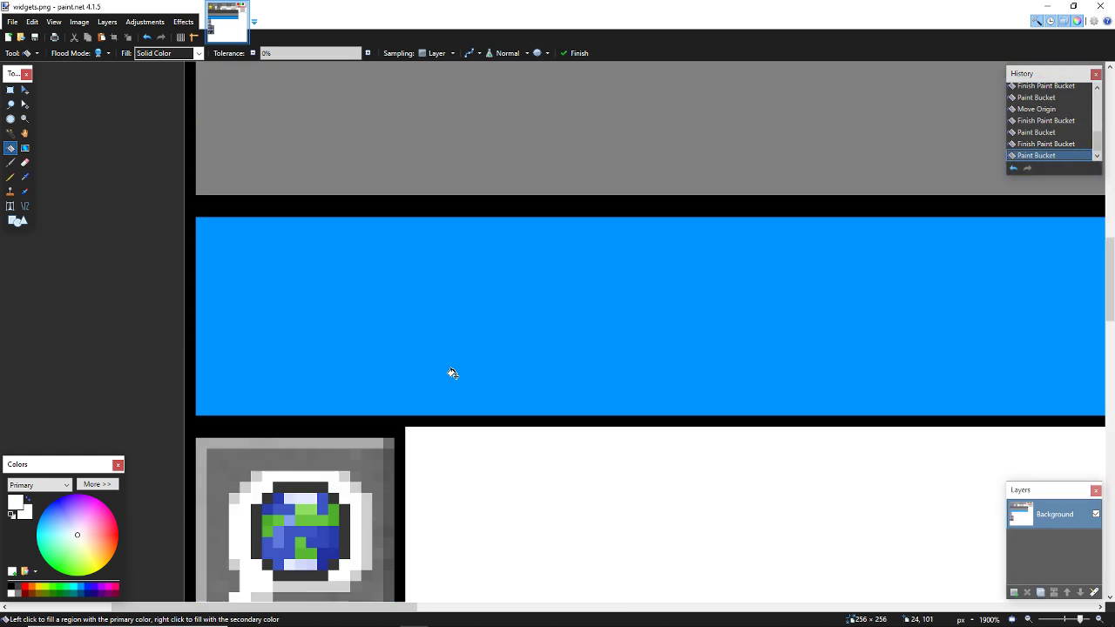
{"action": "scroll", "coordinate": [453, 373], "scroll_direction": "down", "scroll_amount": 2}
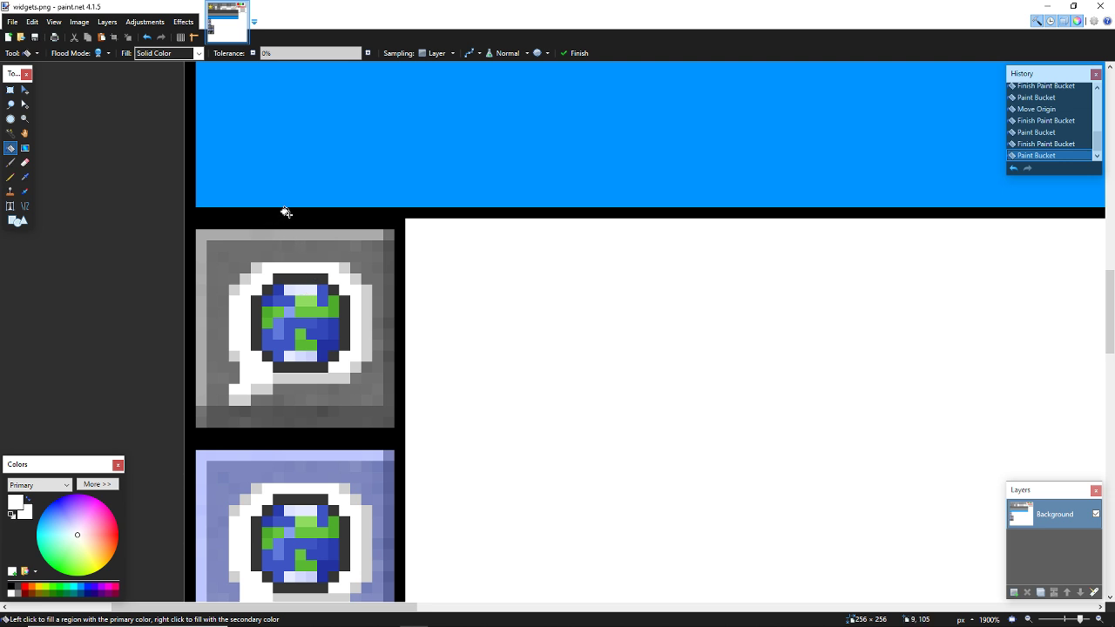
Step: Fill the light grey shading around the globe icon's speech bubble with white using the Paint Bucket
{"action": "key", "text": "k"}
{"action": "scroll", "coordinate": [287, 392], "scroll_direction": "up", "scroll_amount": 2}
{"action": "left_click", "coordinate": [293, 401]}
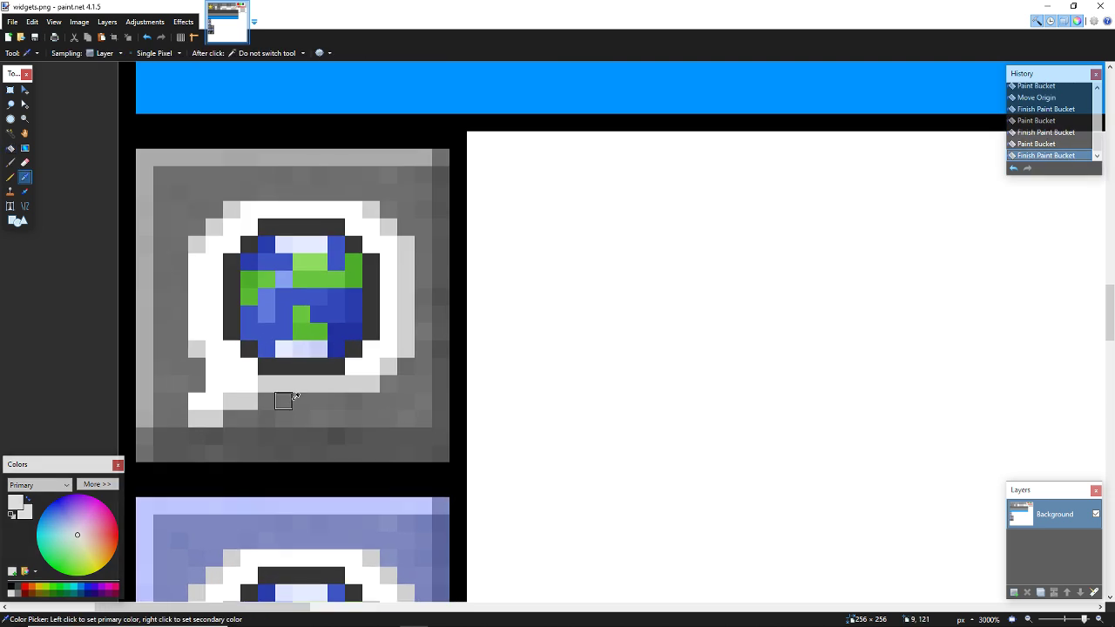
{"action": "key", "text": "f"}
{"action": "left_click", "coordinate": [284, 383]}
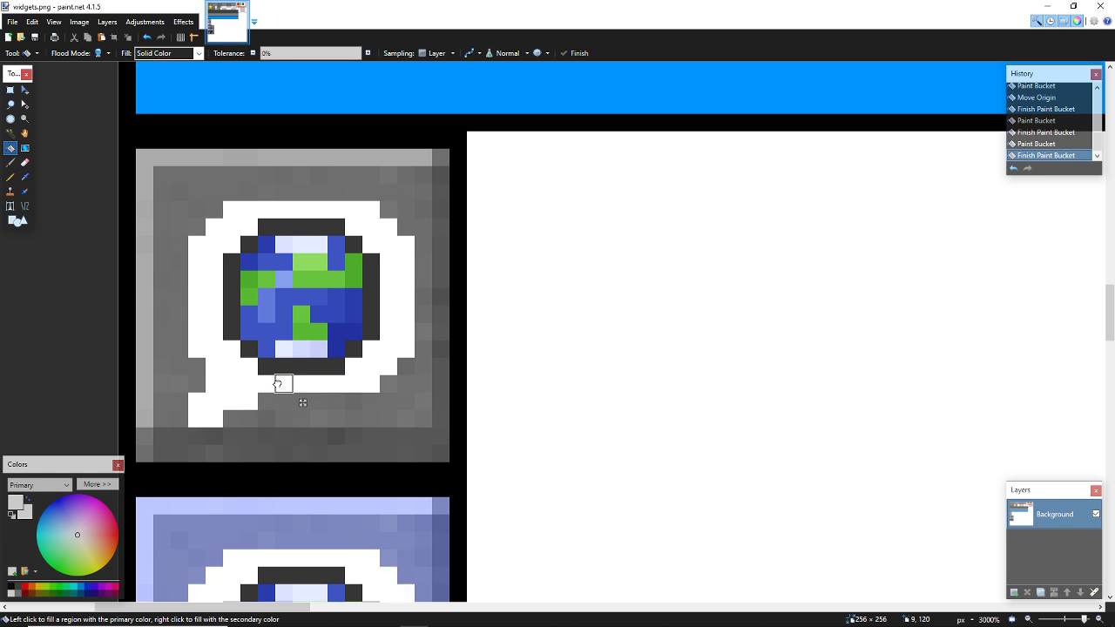
{"action": "left_click", "coordinate": [277, 383]}
{"action": "scroll", "coordinate": [287, 388], "scroll_direction": "up", "scroll_amount": 1}
Step: Set the primary colour to black and fill the dark grey outline around the globe
{"action": "key", "text": "p"}
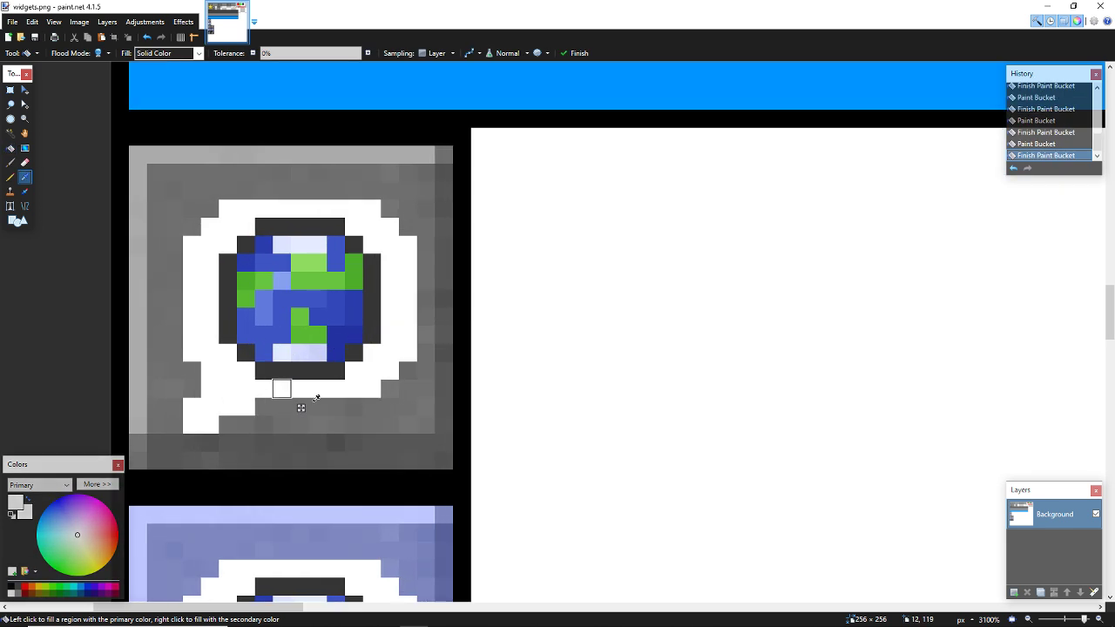
{"action": "key", "text": "k"}
{"action": "left_click", "coordinate": [287, 389]}
{"action": "left_click", "coordinate": [13, 590]}
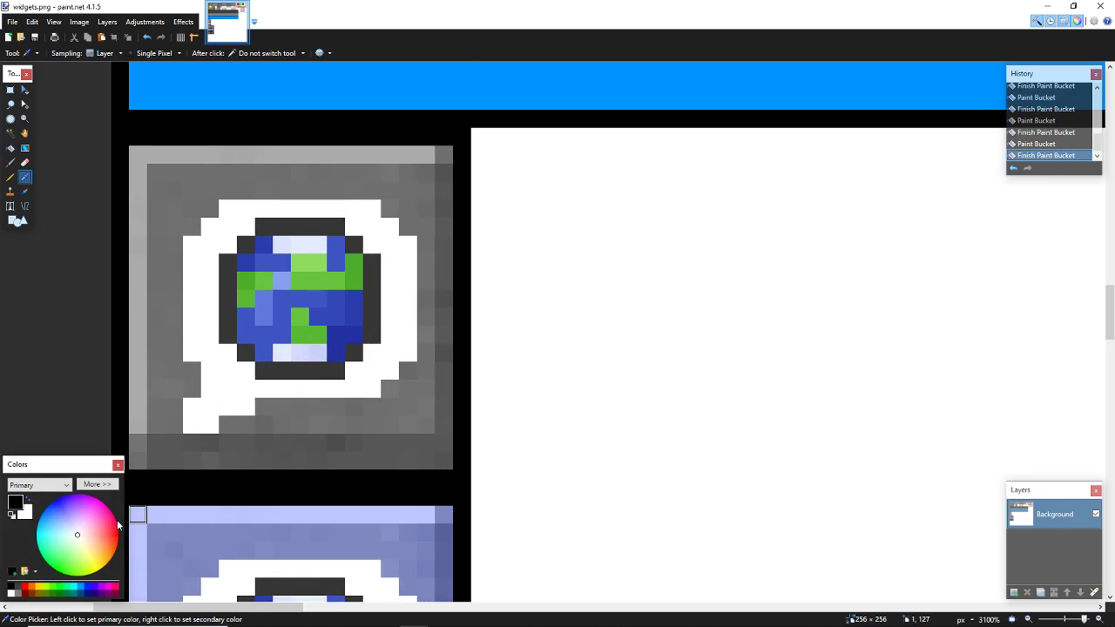
{"action": "key", "text": "f"}
{"action": "left_click", "coordinate": [279, 369]}
{"action": "scroll", "coordinate": [461, 381], "scroll_direction": "down", "scroll_amount": 2}
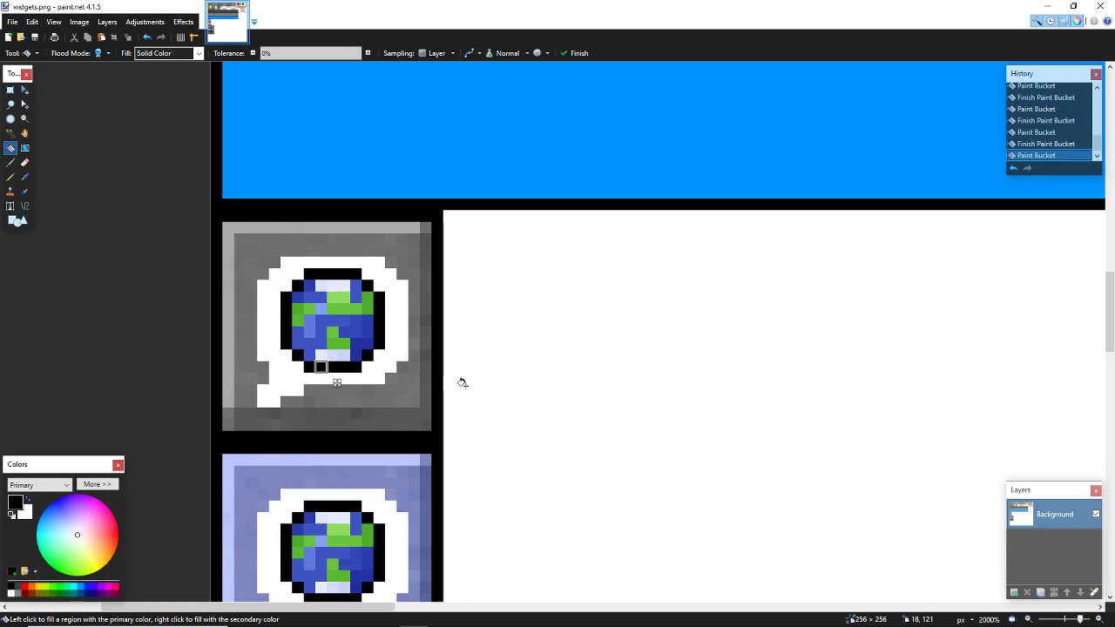
Step: Paint the pale polar caps of the grey button's globe pure white with the Pencil tool
{"action": "scroll", "coordinate": [485, 331], "scroll_direction": "down", "scroll_amount": 6}
{"action": "scroll", "coordinate": [486, 331], "scroll_direction": "up", "scroll_amount": 2}
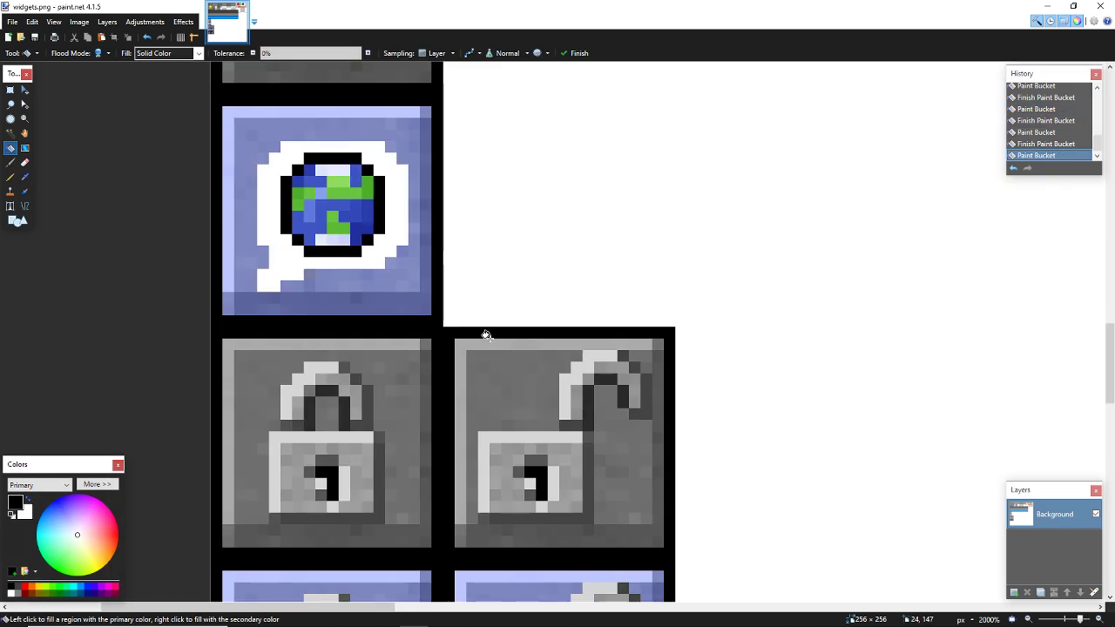
{"action": "scroll", "coordinate": [485, 335], "scroll_direction": "up", "scroll_amount": 2, "text": "ctrl"}
{"action": "scroll", "coordinate": [482, 334], "scroll_direction": "up", "scroll_amount": 3}
{"action": "key", "text": "k"}
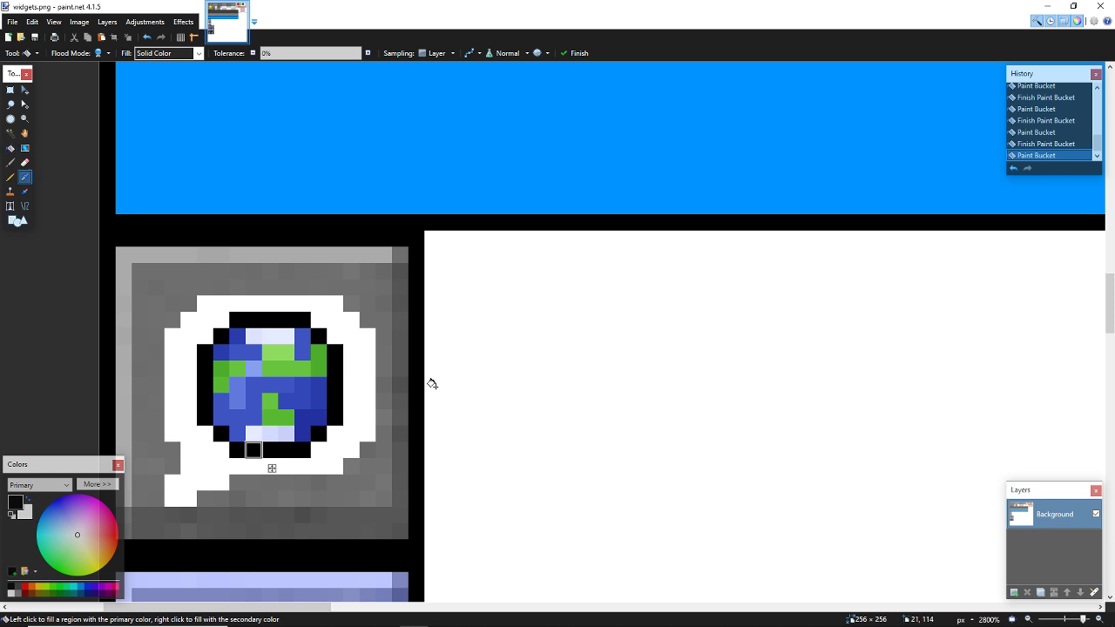
{"action": "left_click", "coordinate": [92, 593]}
{"action": "scroll", "coordinate": [287, 461], "scroll_direction": "up", "scroll_amount": 4, "text": "ctrl"}
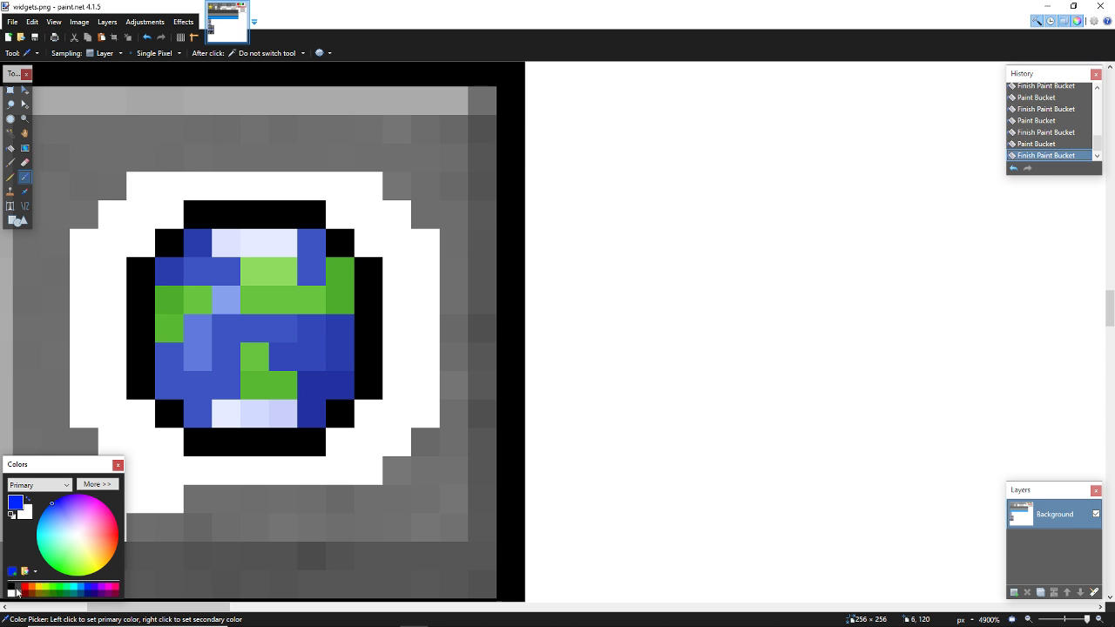
{"action": "key", "text": "p"}
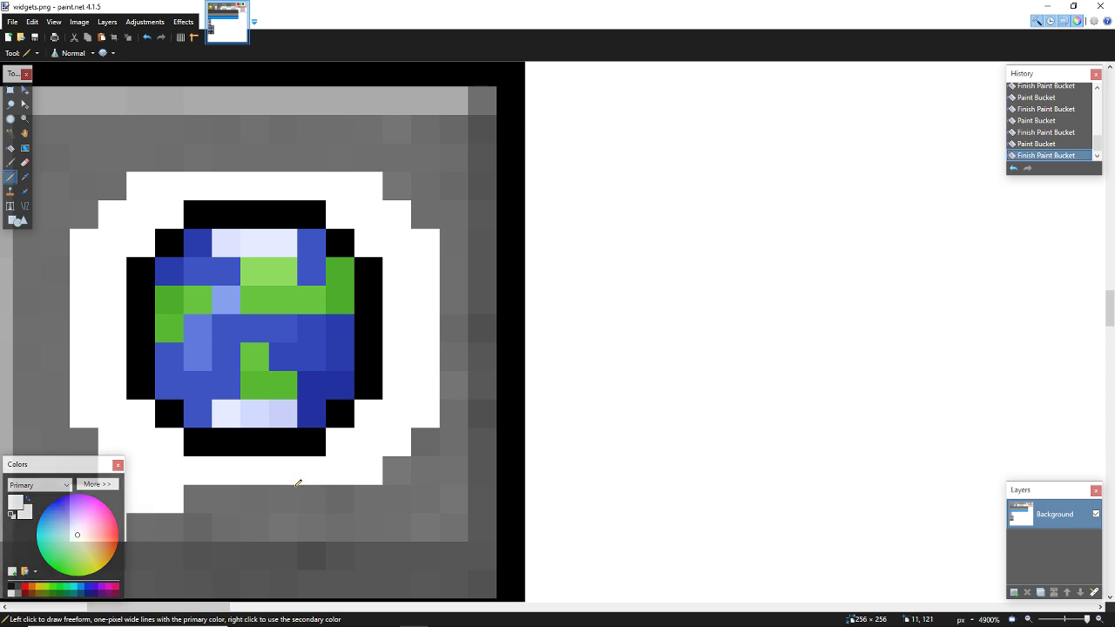
{"action": "left_click_drag", "start_coordinate": [279, 409], "coordinate": [235, 405]}
{"action": "left_click_drag", "start_coordinate": [223, 231], "coordinate": [279, 241]}
Step: Set the primary colour to bright green and repaint the globe's land pixels with the Recolor tool
{"action": "key", "text": "k"}
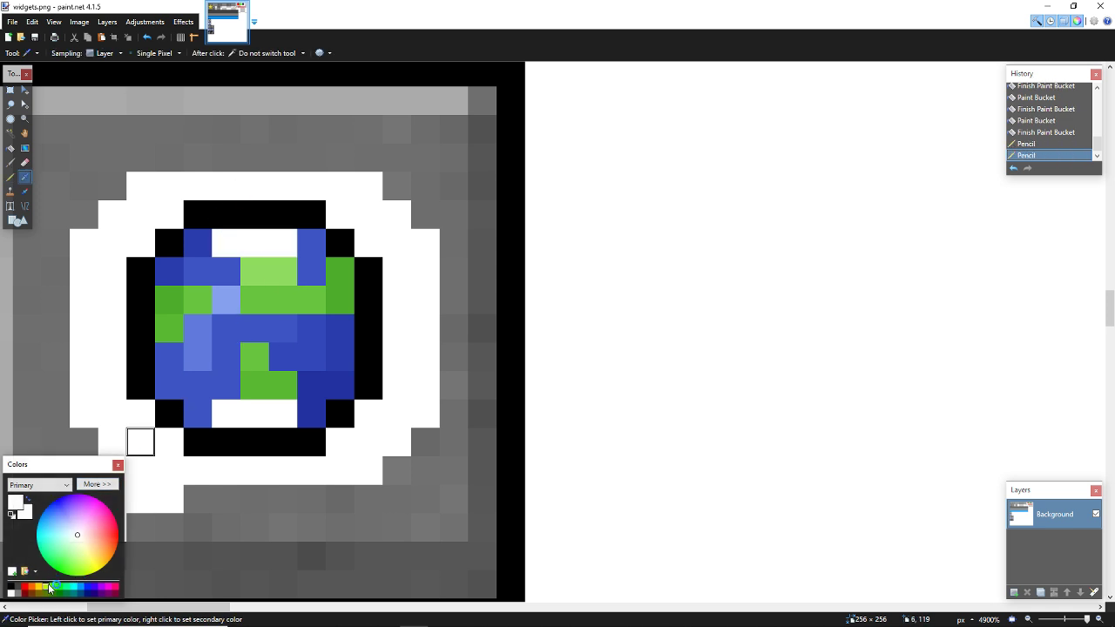
{"action": "left_click", "coordinate": [58, 593]}
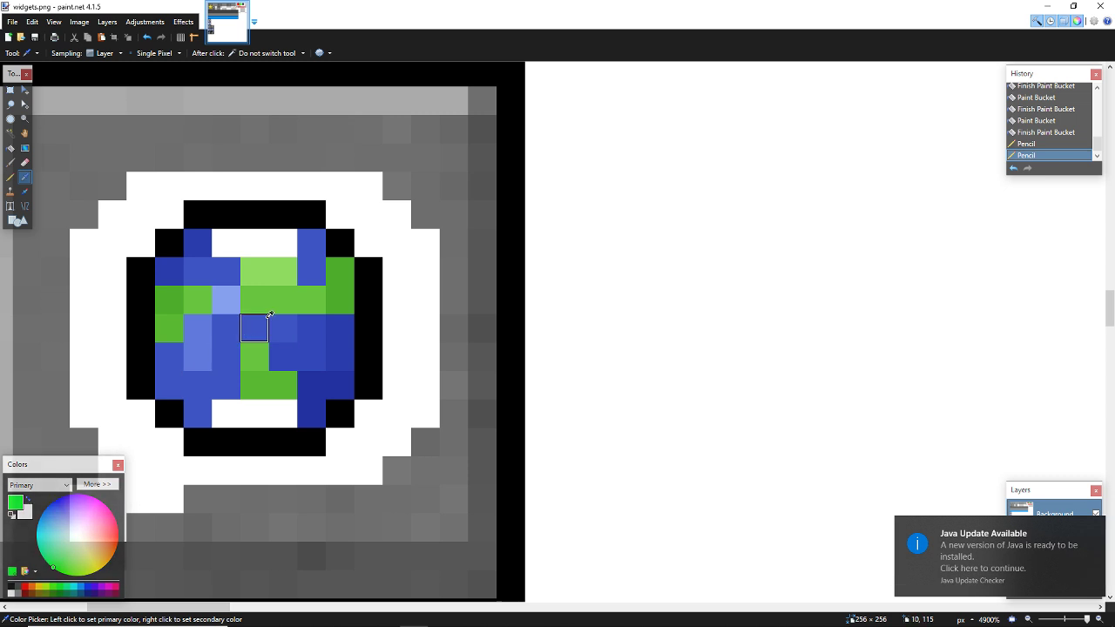
{"action": "key", "text": "r"}
{"action": "left_click", "coordinate": [269, 271]}
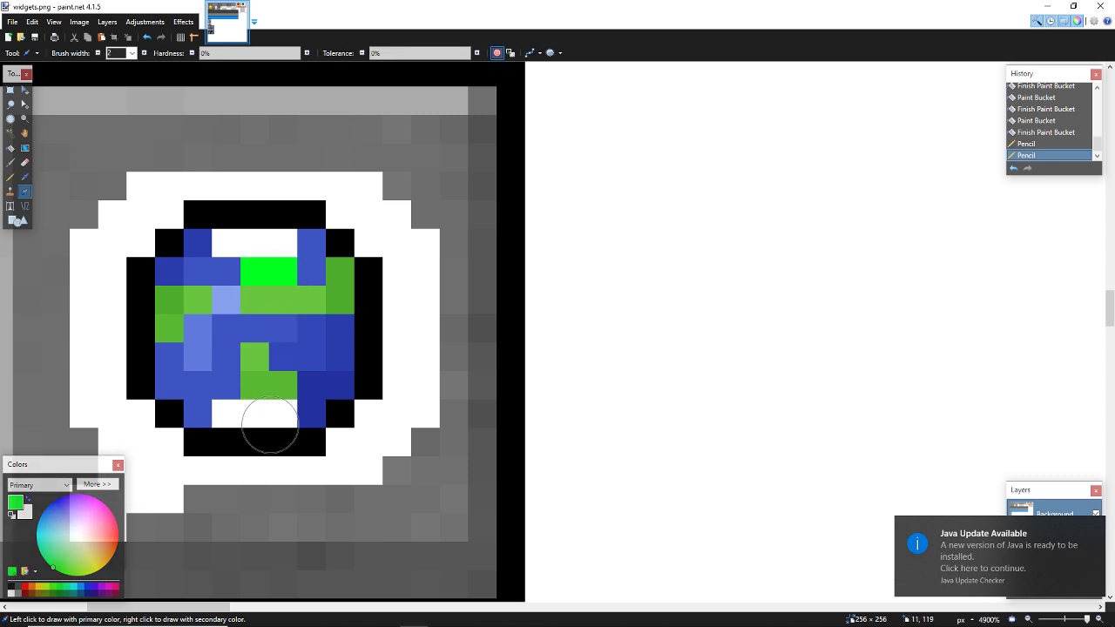
{"action": "mouse_move", "coordinate": [239, 327]}
{"action": "left_mouse_down"}
{"action": "mouse_move", "coordinate": [361, 274]}
{"action": "mouse_move", "coordinate": [343, 282]}
{"action": "mouse_move", "coordinate": [244, 428]}
{"action": "mouse_move", "coordinate": [184, 286]}
{"action": "mouse_move", "coordinate": [200, 295]}
{"action": "left_mouse_up"}
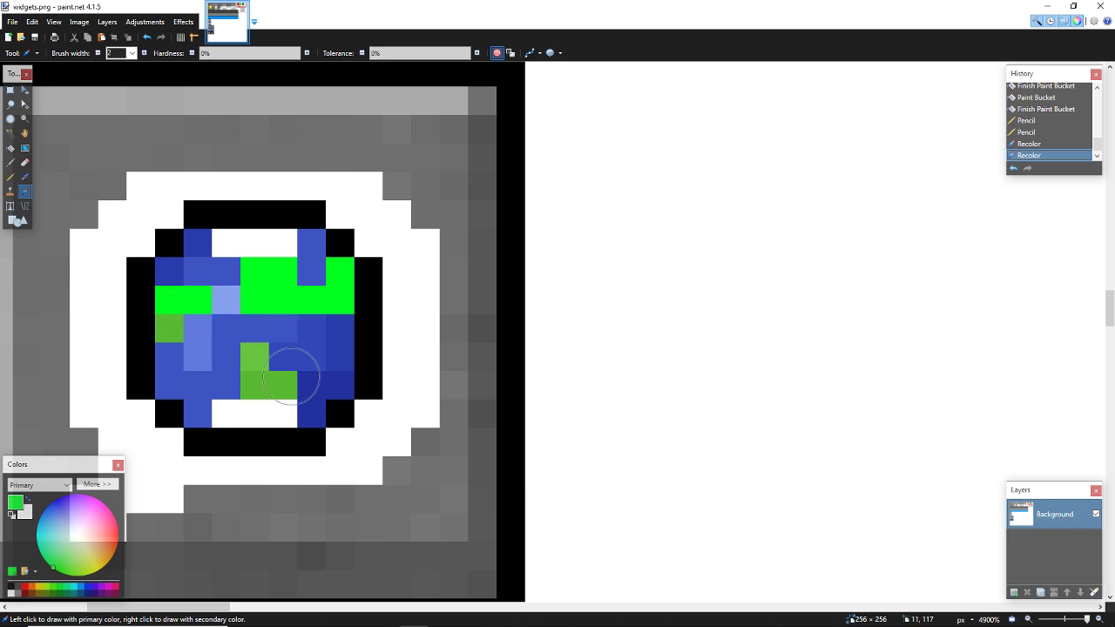
{"action": "left_click_drag", "start_coordinate": [99, 311], "coordinate": [164, 324]}
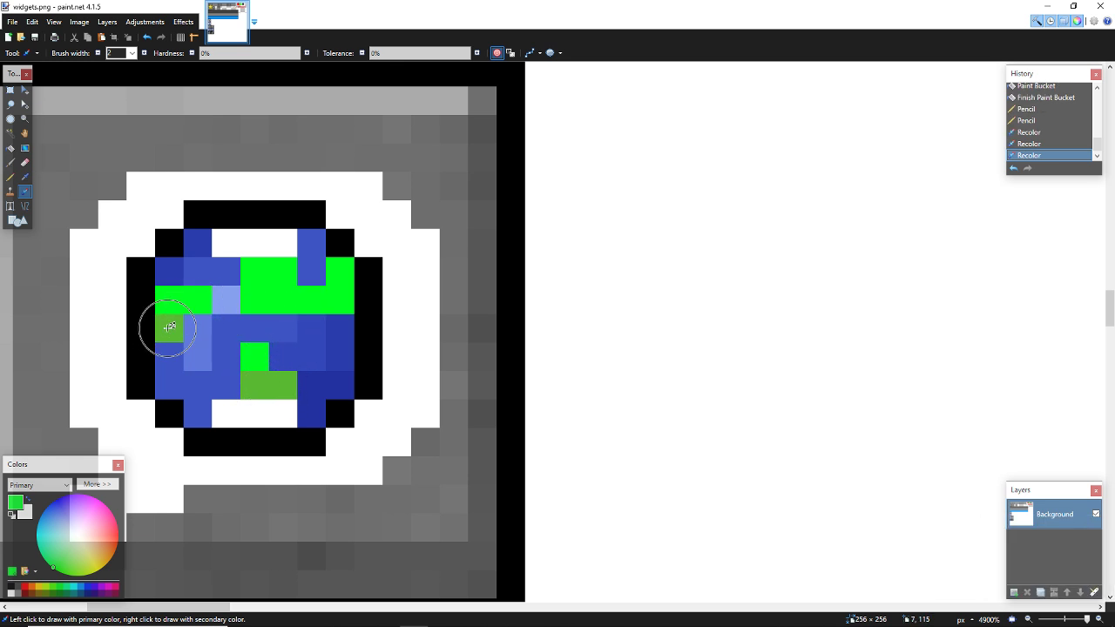
{"action": "left_click_drag", "start_coordinate": [227, 375], "coordinate": [294, 427]}
Step: Try filling the globe's blue ocean shades with dark navy blue using the Paint Bucket
{"action": "key", "text": "k"}
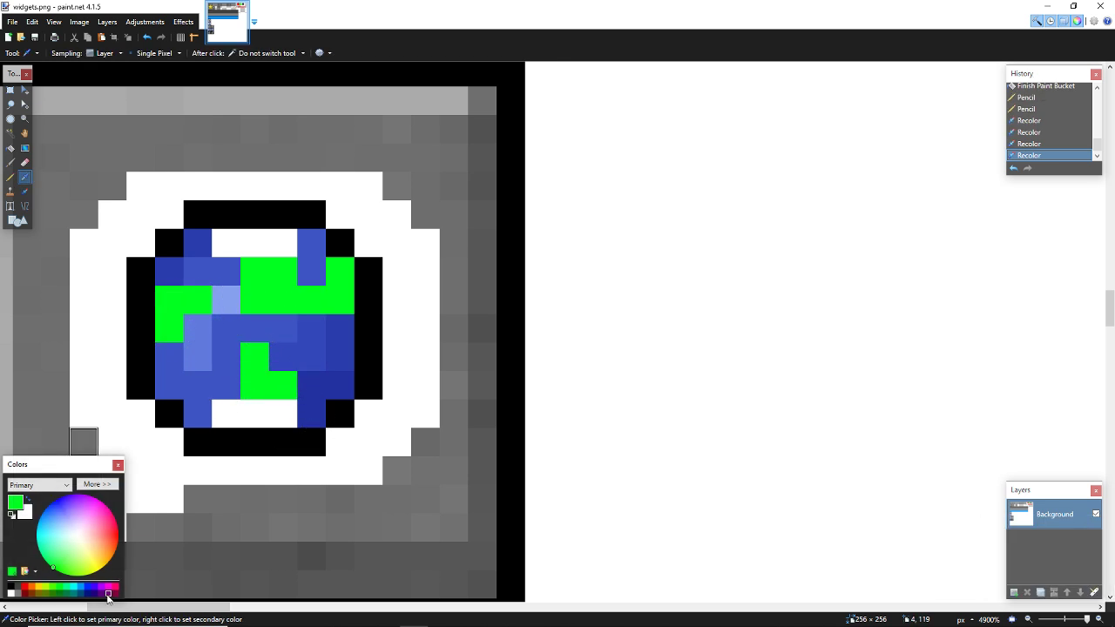
{"action": "left_click", "coordinate": [328, 361]}
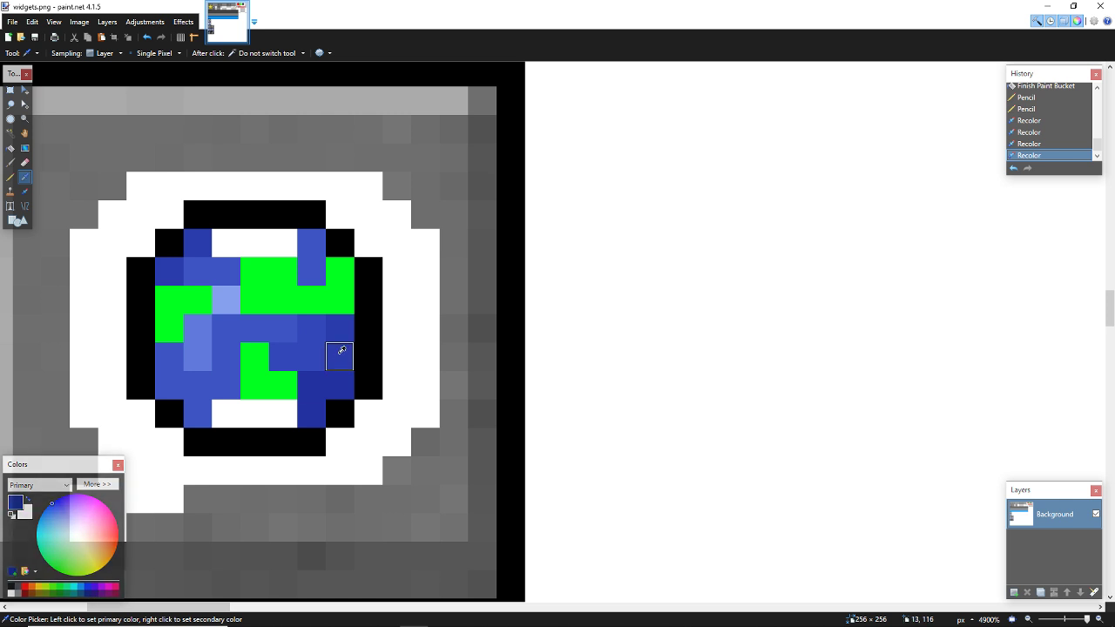
{"action": "key", "text": "f"}
{"action": "left_click", "coordinate": [340, 357]}
{"action": "left_click", "coordinate": [330, 401]}
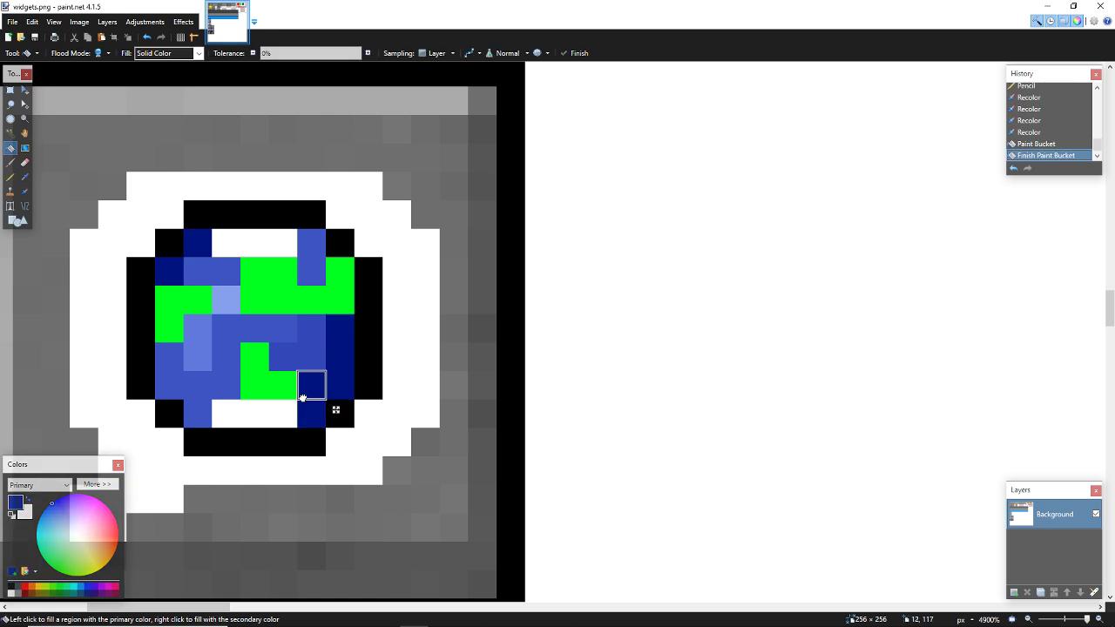
{"action": "left_click", "coordinate": [294, 351]}
{"action": "left_click", "coordinate": [254, 328]}
{"action": "left_click", "coordinate": [198, 357]}
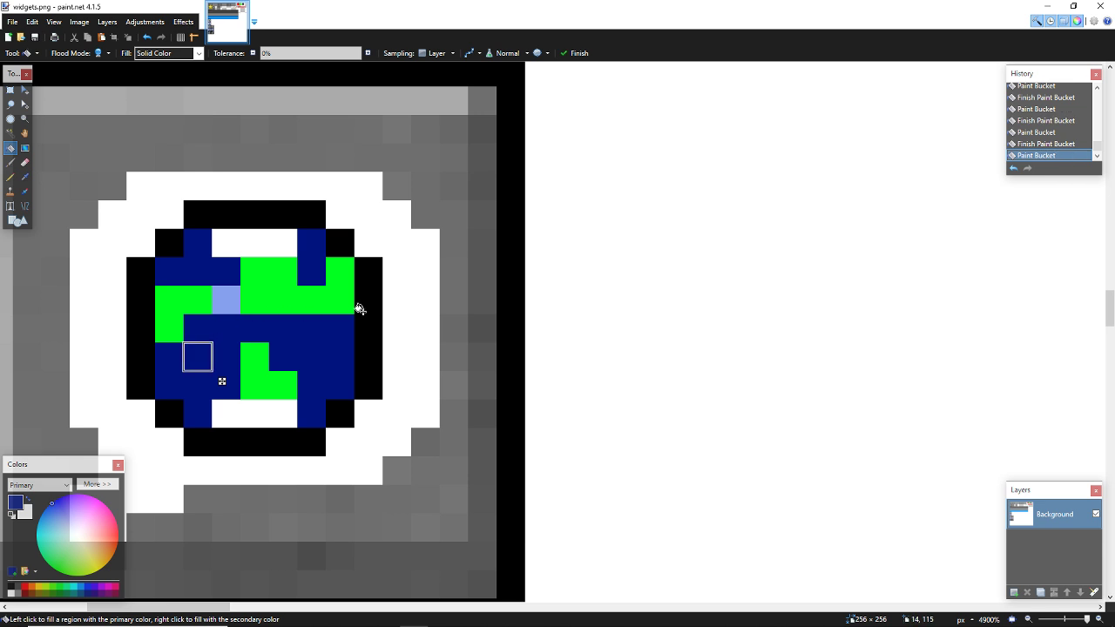
Step: Undo all the dark navy blue fills on the globe's ocean
{"action": "key", "text": "ctrl+z"}
{"action": "key", "text": "ctrl+z"}
{"action": "key", "text": "ctrl+z"}
{"action": "key", "text": "ctrl+z"}
{"action": "key", "text": "ctrl+z"}
{"action": "key", "text": "ctrl+z"}
{"action": "key", "text": "ctrl+z"}
{"action": "key", "text": "ctrl+z"}
{"action": "key", "text": "ctrl+z"}
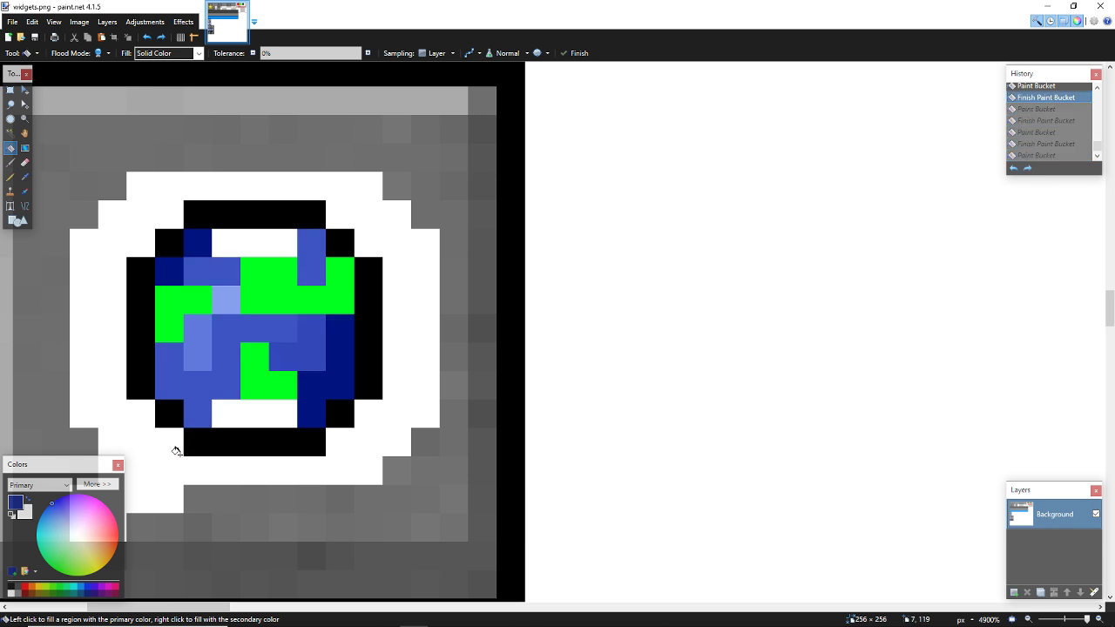
{"action": "key", "text": "ctrl+z"}
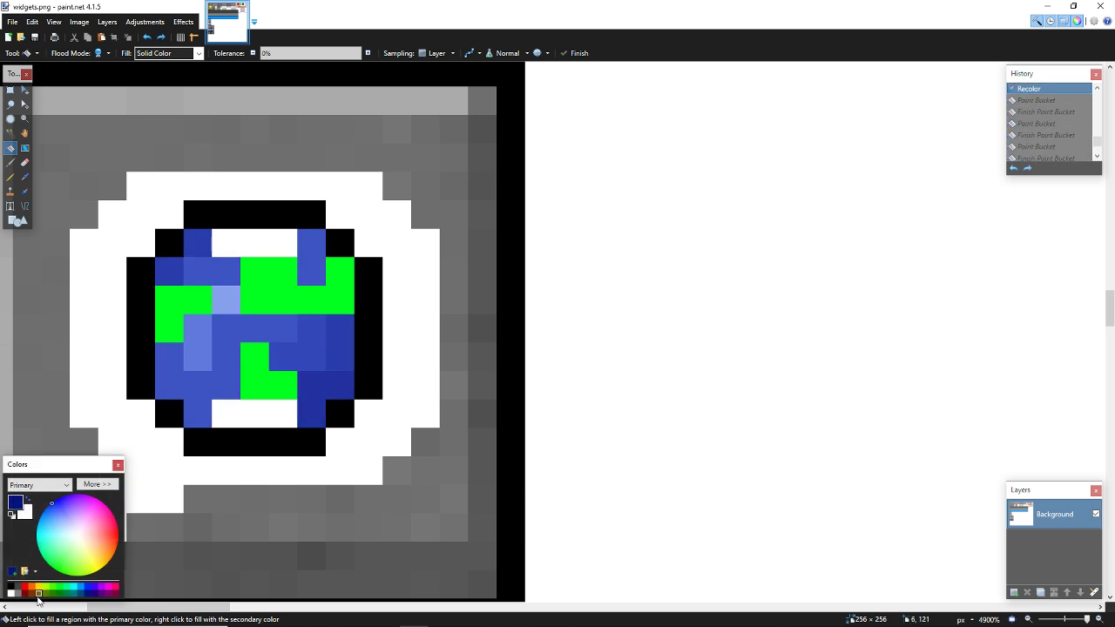
Step: Set the primary colour to bright sky blue and fill every blue ocean shade of the globe with it
{"action": "left_click", "coordinate": [229, 364]}
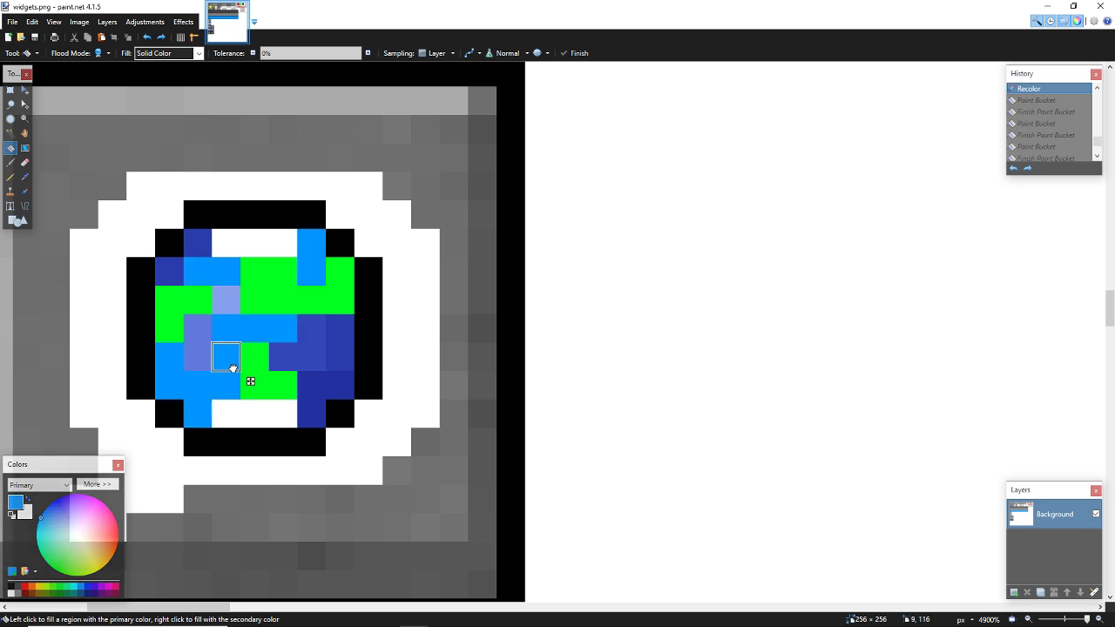
{"action": "left_click", "coordinate": [321, 329]}
{"action": "left_click", "coordinate": [337, 326]}
{"action": "left_click", "coordinate": [313, 383]}
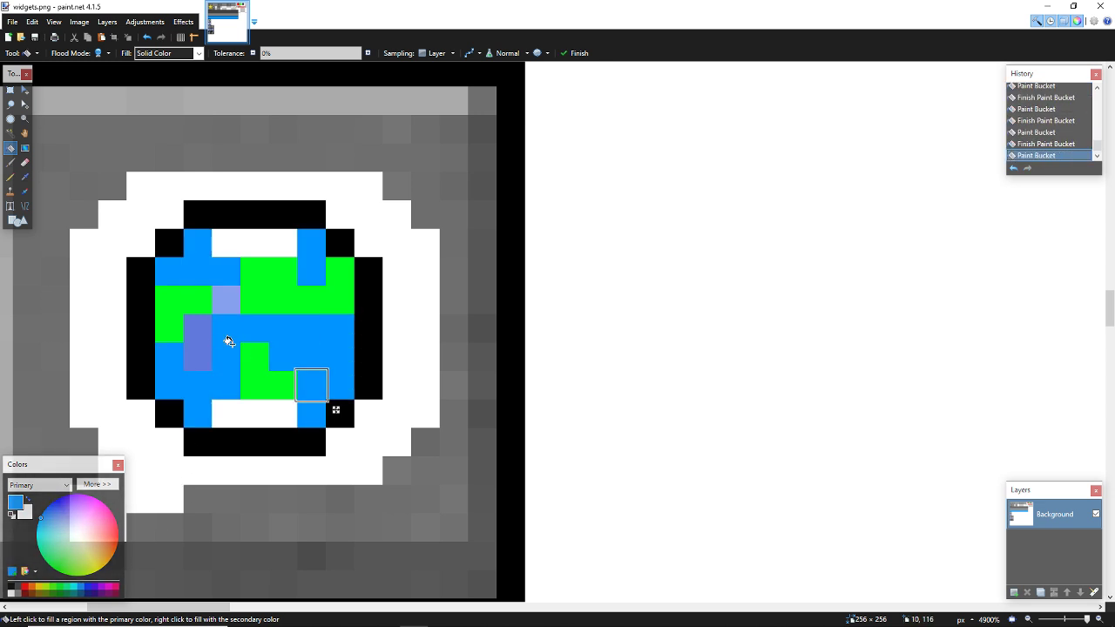
{"action": "left_click", "coordinate": [198, 357]}
{"action": "left_click", "coordinate": [225, 302]}
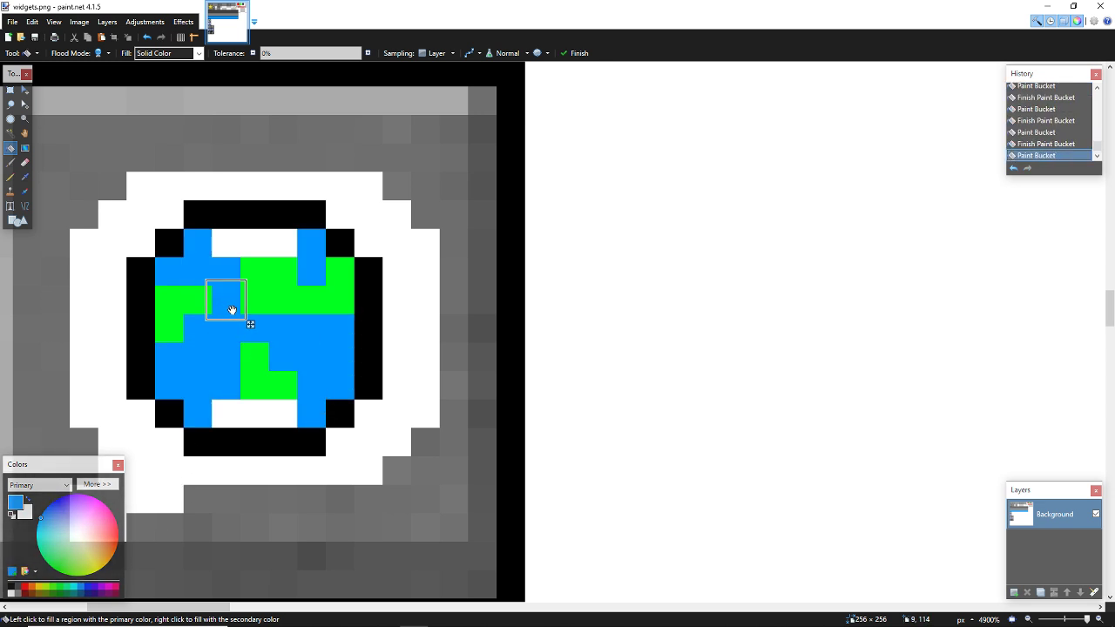
{"action": "scroll", "coordinate": [228, 312], "scroll_direction": "down", "scroll_amount": 5}
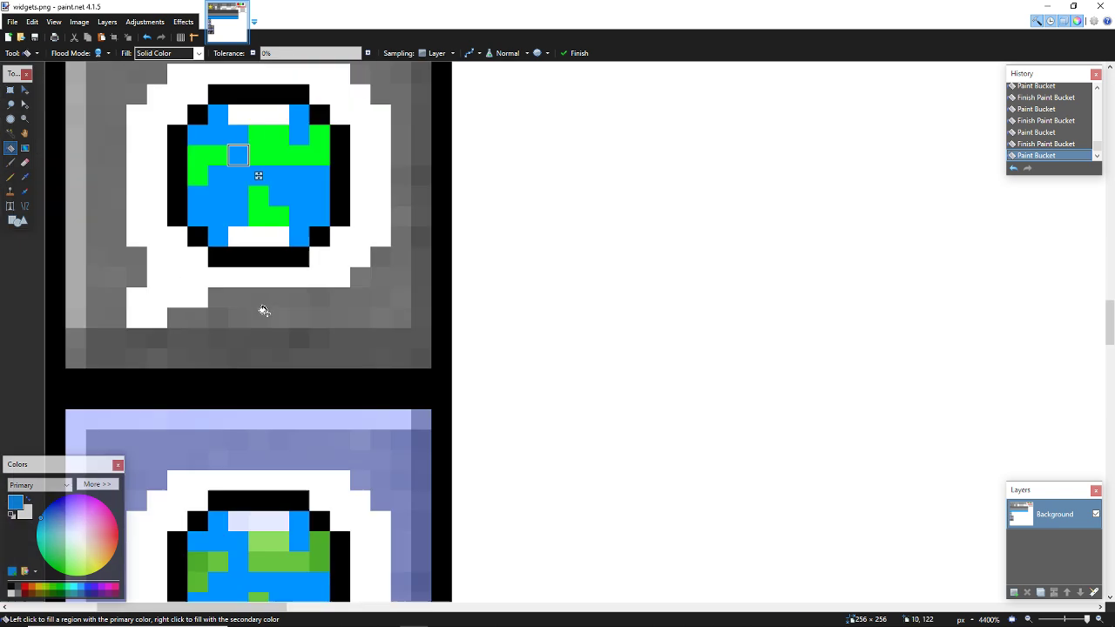
{"action": "scroll", "coordinate": [278, 317], "scroll_direction": "down", "scroll_amount": 6}
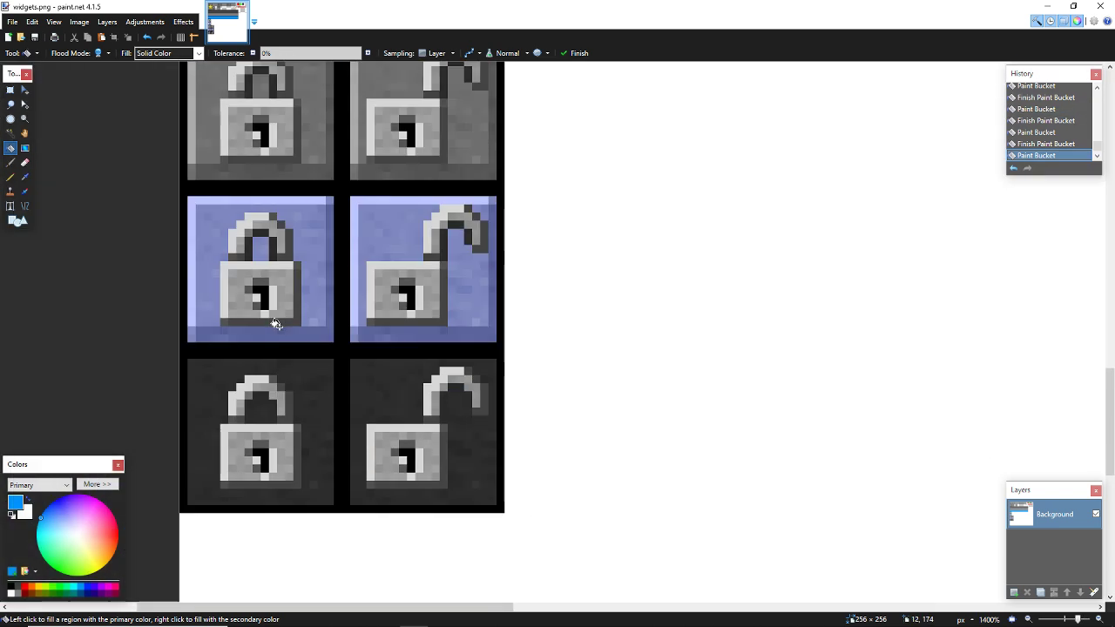
Step: Examine the globe and padlock buttons whose textured backgrounds have not been recoloured
{"action": "scroll", "coordinate": [287, 314], "scroll_direction": "up", "scroll_amount": 4}
{"action": "scroll", "coordinate": [299, 306], "scroll_direction": "down", "scroll_amount": 2}
{"action": "scroll", "coordinate": [301, 303], "scroll_direction": "up", "scroll_amount": 2}
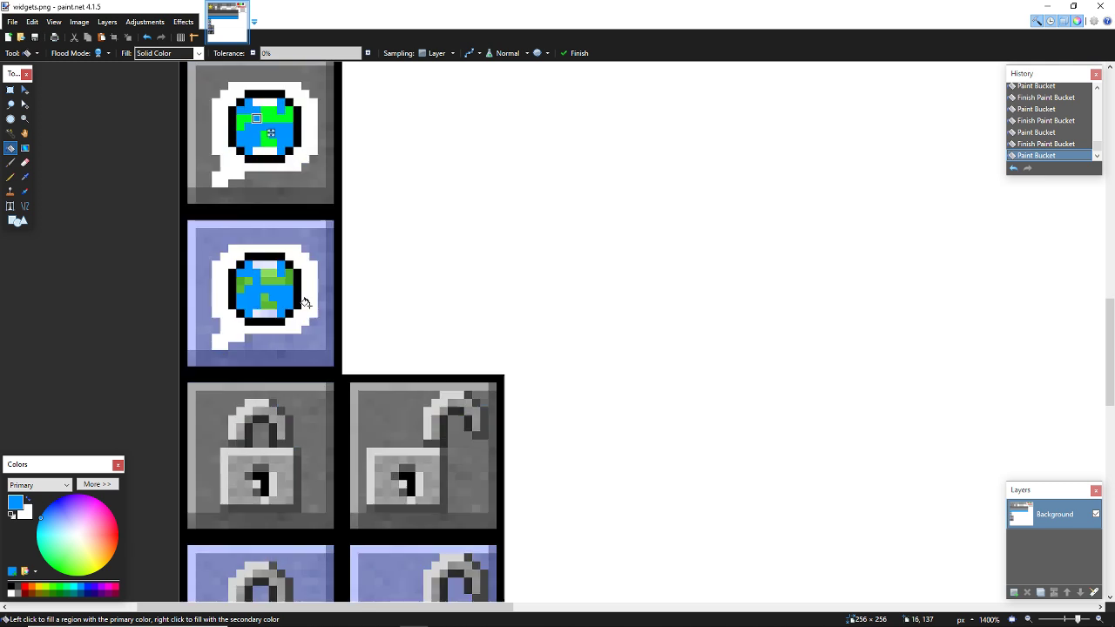
{"action": "scroll", "coordinate": [307, 296], "scroll_direction": "down", "scroll_amount": 2}
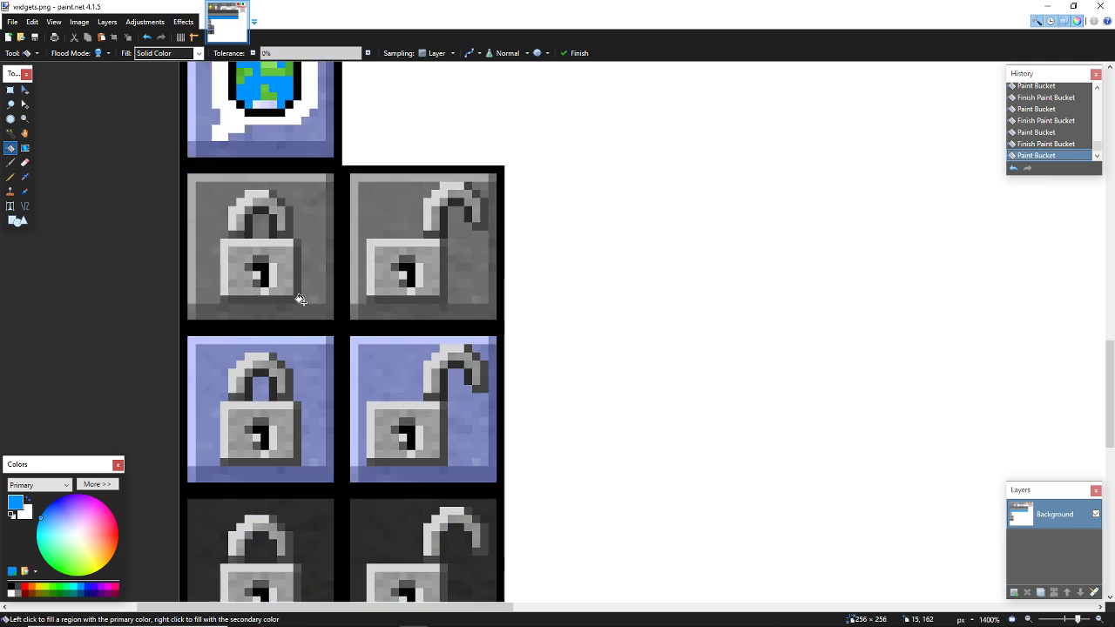
{"action": "scroll", "coordinate": [300, 299], "scroll_direction": "up", "scroll_amount": 2}
{"action": "scroll", "coordinate": [307, 291], "scroll_direction": "down", "scroll_amount": 2}
{"action": "scroll", "coordinate": [307, 291], "scroll_direction": "up", "scroll_amount": 3}
{"action": "scroll", "coordinate": [311, 244], "scroll_direction": "up", "scroll_amount": 2}
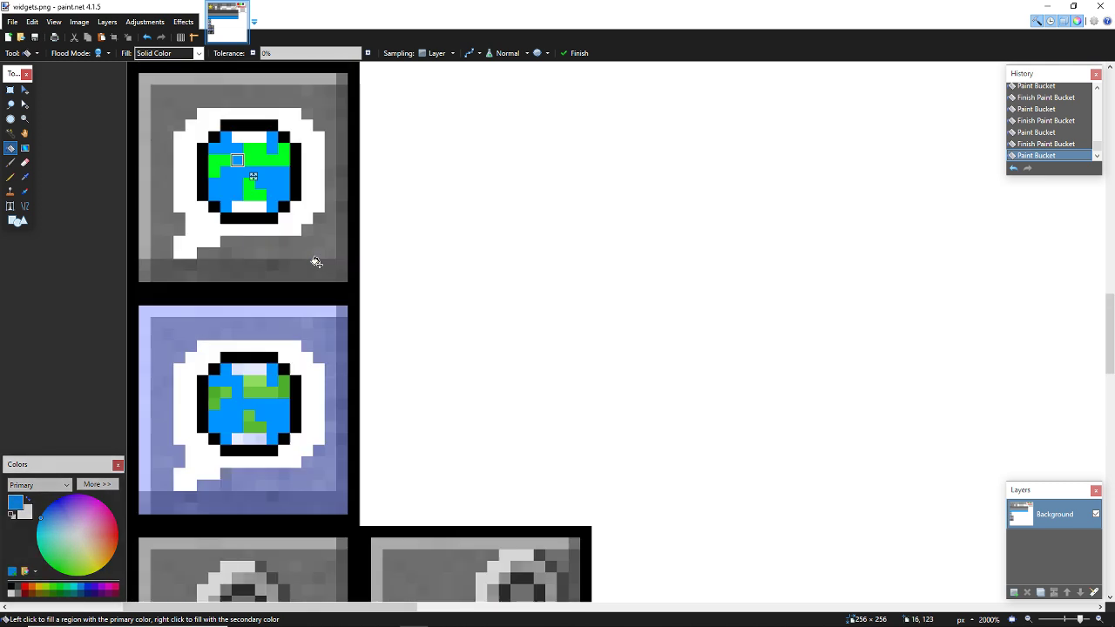
{"action": "scroll", "coordinate": [307, 267], "scroll_direction": "up", "scroll_amount": 2}
Step: Sample the flat grey of the wide grey button bar as the primary colour
{"action": "key", "text": "k"}
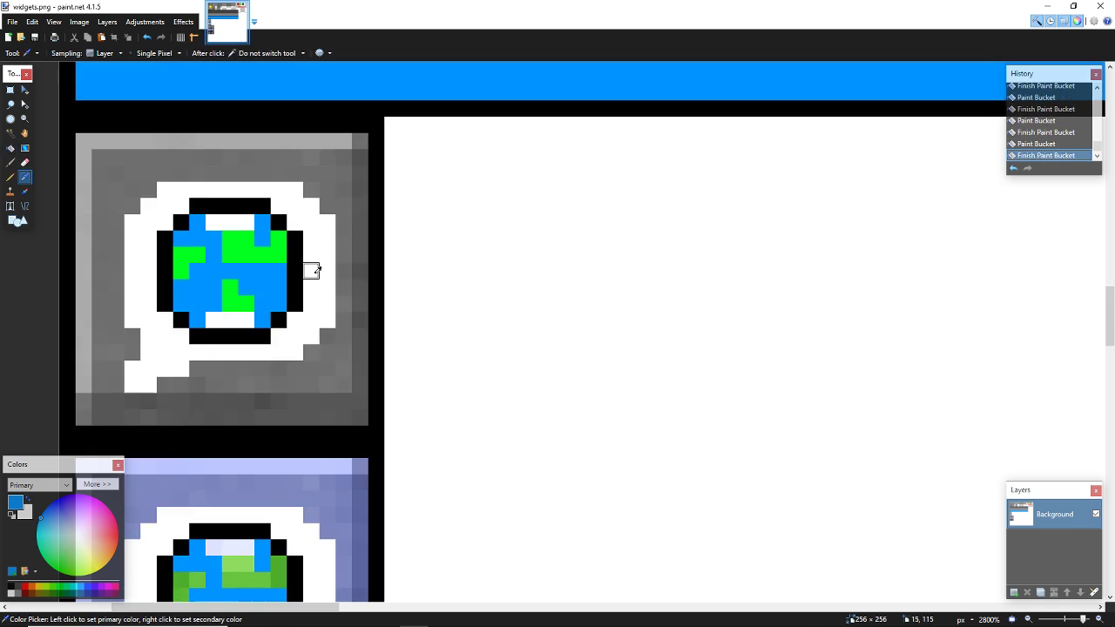
{"action": "key", "text": "super"}
{"action": "key", "text": "super"}
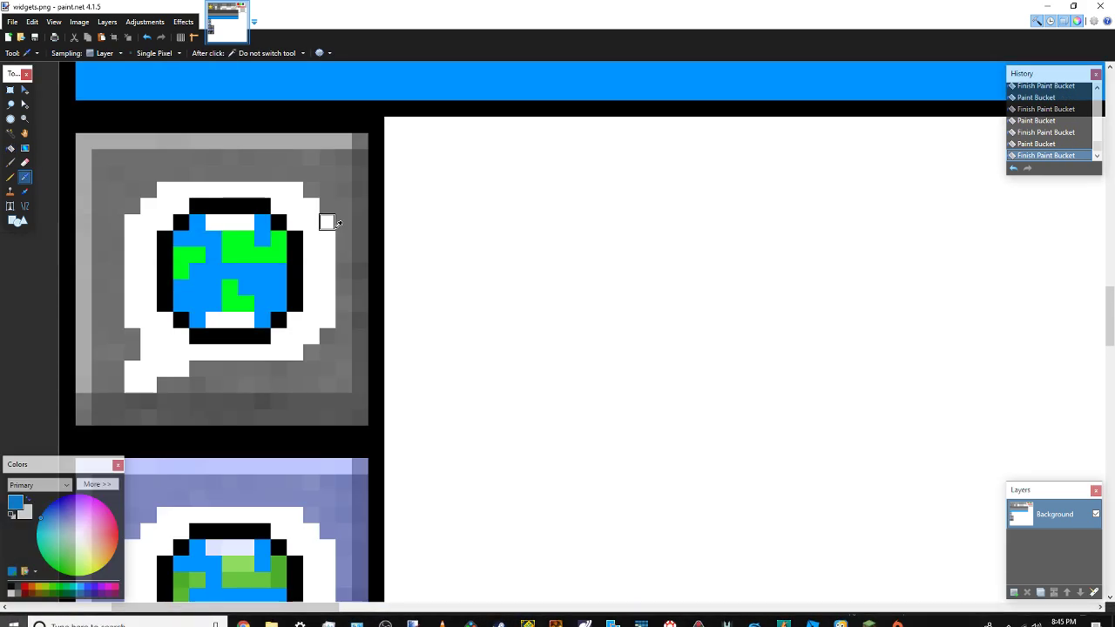
{"action": "scroll", "coordinate": [331, 233], "scroll_direction": "down", "scroll_amount": 3}
{"action": "scroll", "coordinate": [328, 232], "scroll_direction": "up", "scroll_amount": 3}
{"action": "scroll", "coordinate": [317, 244], "scroll_direction": "down", "scroll_amount": 1}
{"action": "left_click", "coordinate": [308, 256]}
{"action": "scroll", "coordinate": [316, 269], "scroll_direction": "down", "scroll_amount": 2}
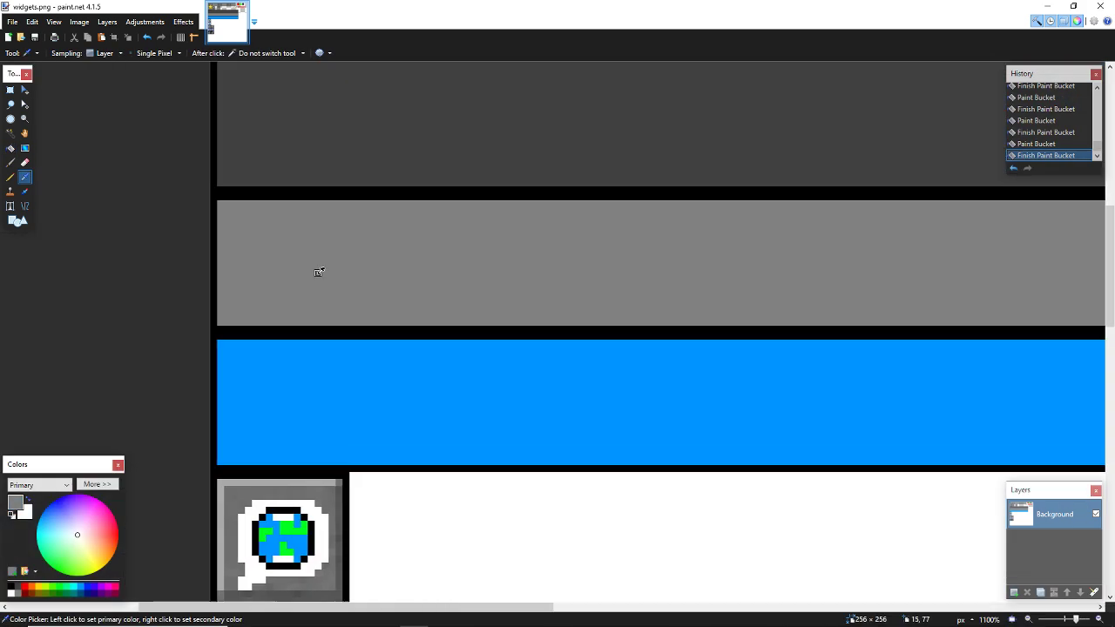
{"action": "scroll", "coordinate": [321, 262], "scroll_direction": "up", "scroll_amount": 3}
{"action": "scroll", "coordinate": [323, 262], "scroll_direction": "down", "scroll_amount": 5}
Step: Try filling the shaded edge of the grey globe button with the sampled grey, using the Paint Bucket at 41% tolerance
{"action": "key", "text": "f"}
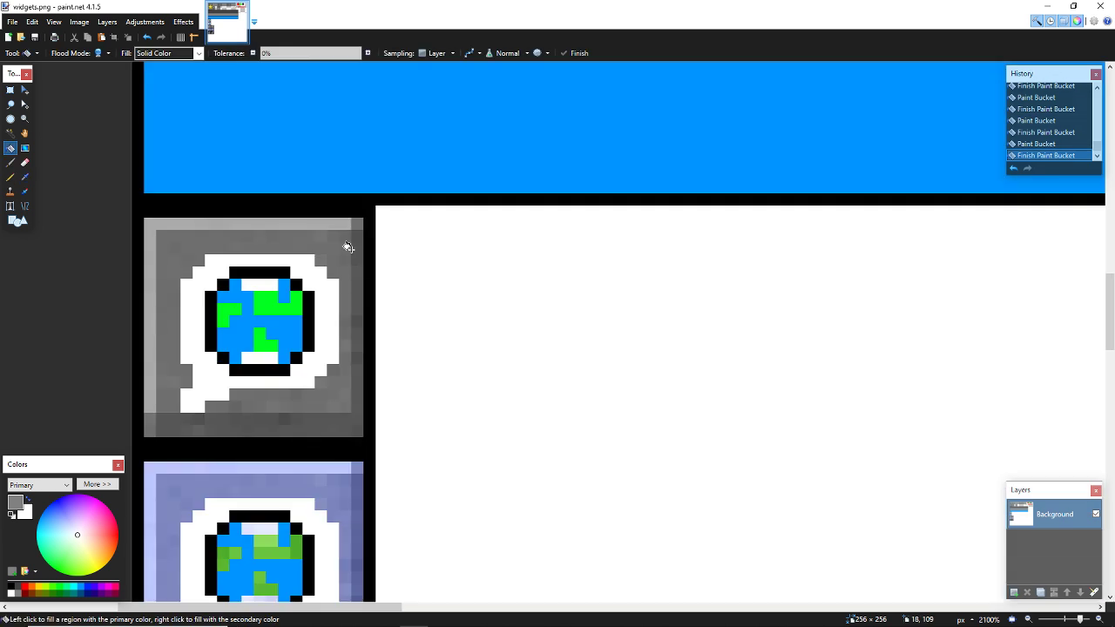
{"action": "left_click", "coordinate": [346, 249]}
{"action": "mouse_move", "coordinate": [278, 53]}
{"action": "left_mouse_down"}
{"action": "mouse_move", "coordinate": [311, 53]}
{"action": "mouse_move", "coordinate": [282, 73]}
{"action": "left_mouse_up"}
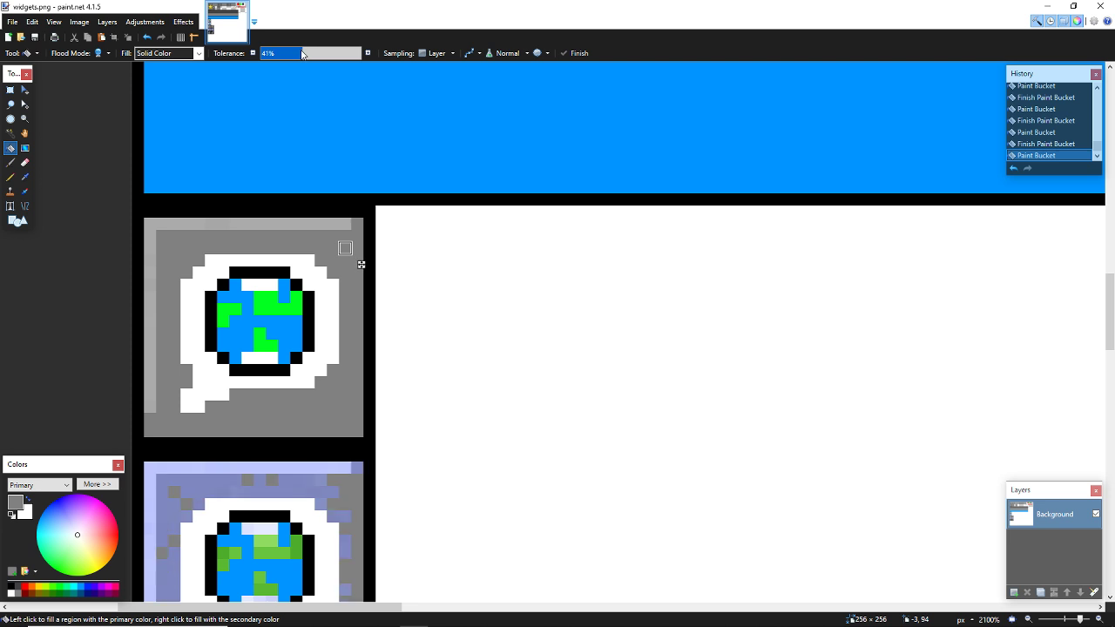
{"action": "key", "text": "ctrl+z"}
Step: Try filling the grey globe button's highlight edge and background with grey, raising the Paint Bucket tolerance to 41%
{"action": "left_click", "coordinate": [279, 225]}
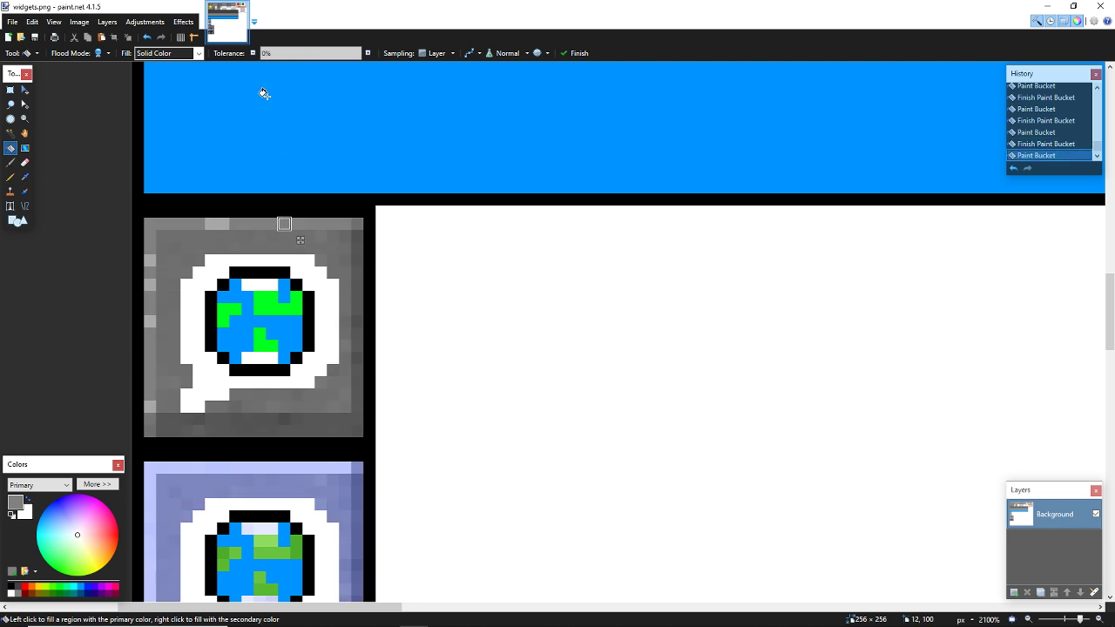
{"action": "scroll", "coordinate": [266, 94], "scroll_direction": "up", "scroll_amount": 1}
{"action": "scroll", "coordinate": [276, 59], "scroll_direction": "down", "scroll_amount": 3}
{"action": "scroll", "coordinate": [274, 57], "scroll_direction": "up", "scroll_amount": 1}
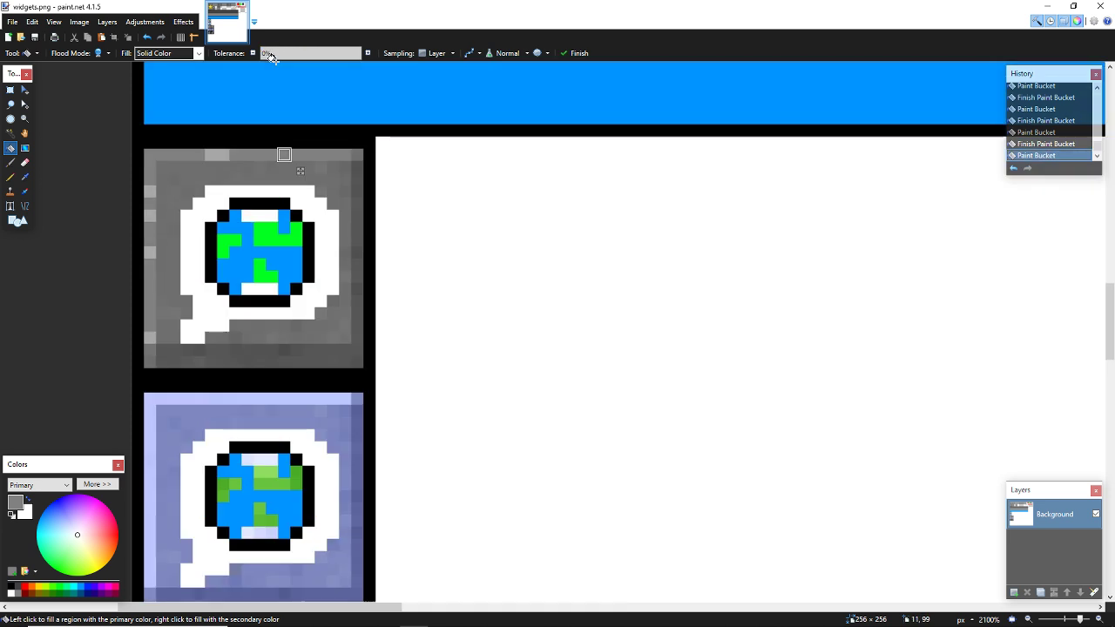
{"action": "scroll", "coordinate": [270, 56], "scroll_direction": "down", "scroll_amount": 1}
{"action": "scroll", "coordinate": [273, 66], "scroll_direction": "up", "scroll_amount": 1}
{"action": "scroll", "coordinate": [272, 68], "scroll_direction": "down", "scroll_amount": 1}
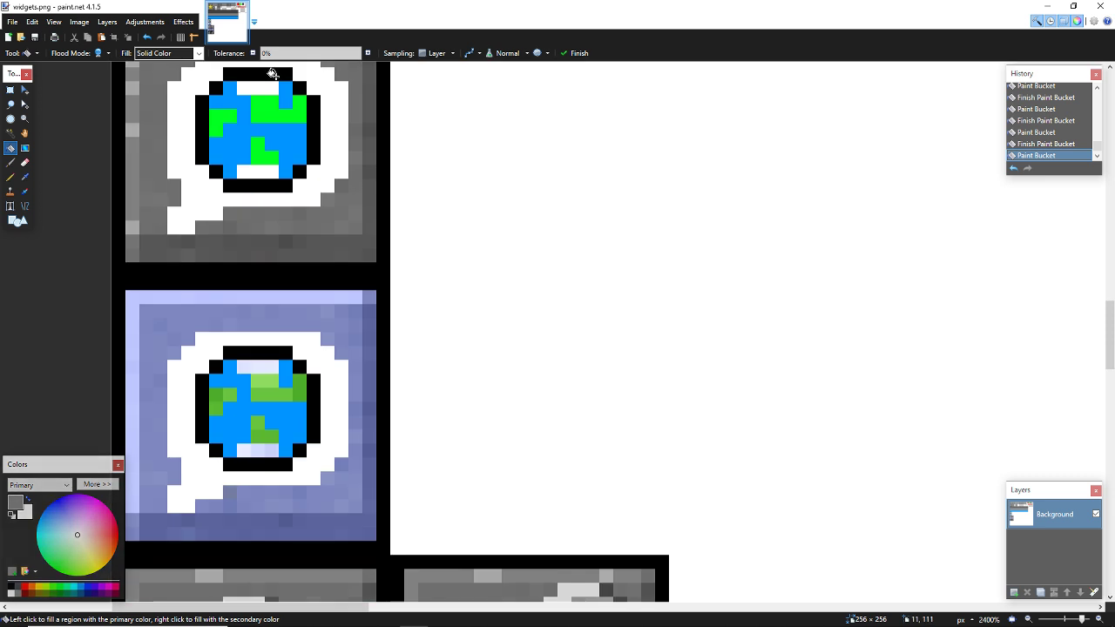
{"action": "scroll", "coordinate": [273, 71], "scroll_direction": "up", "scroll_amount": 3}
{"action": "left_click_drag", "start_coordinate": [283, 63], "coordinate": [302, 86]}
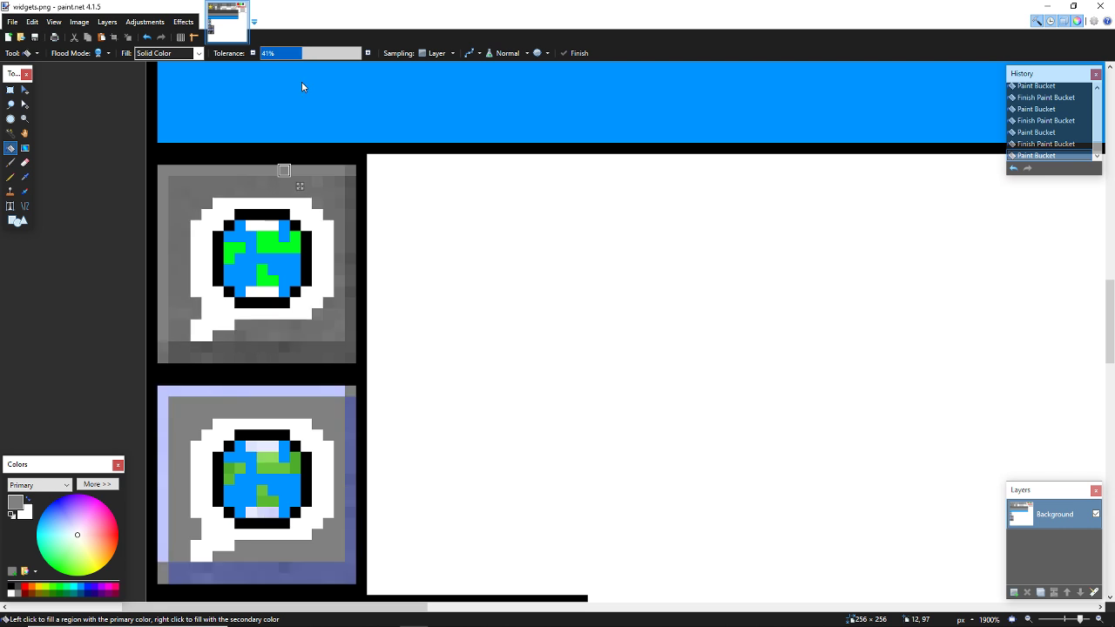
{"action": "left_click_drag", "start_coordinate": [303, 86], "coordinate": [303, 86]}
{"action": "left_click", "coordinate": [208, 177]}
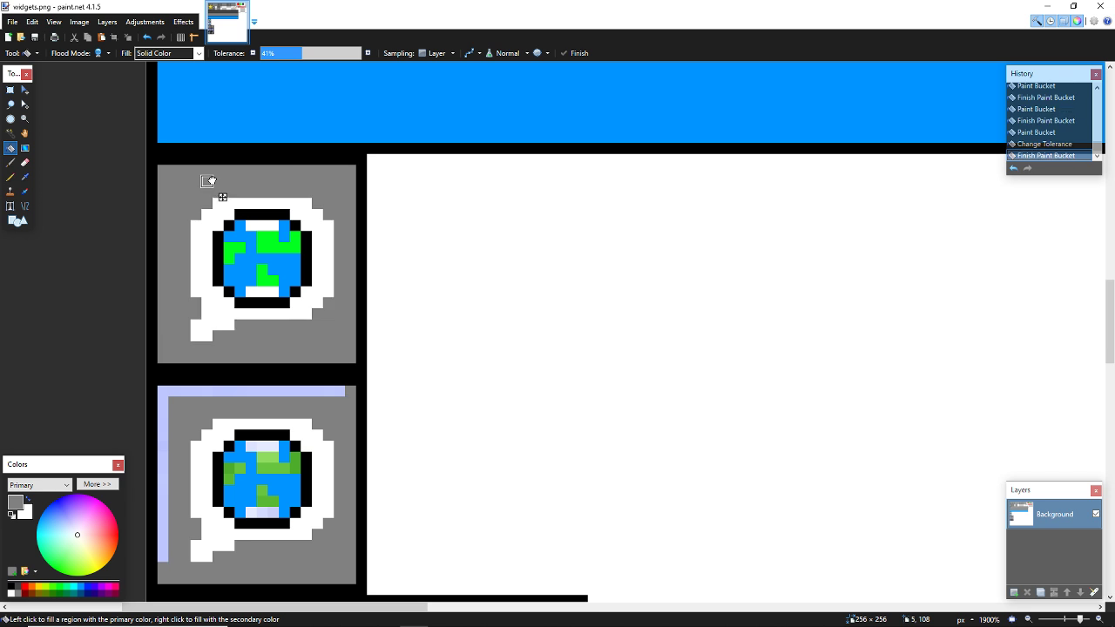
Step: Undo the high-tolerance grey fills that also affected the padlocks and the lavender buttons
{"action": "scroll", "coordinate": [329, 262], "scroll_direction": "down", "scroll_amount": 5}
{"action": "key", "text": "ctrl+z"}
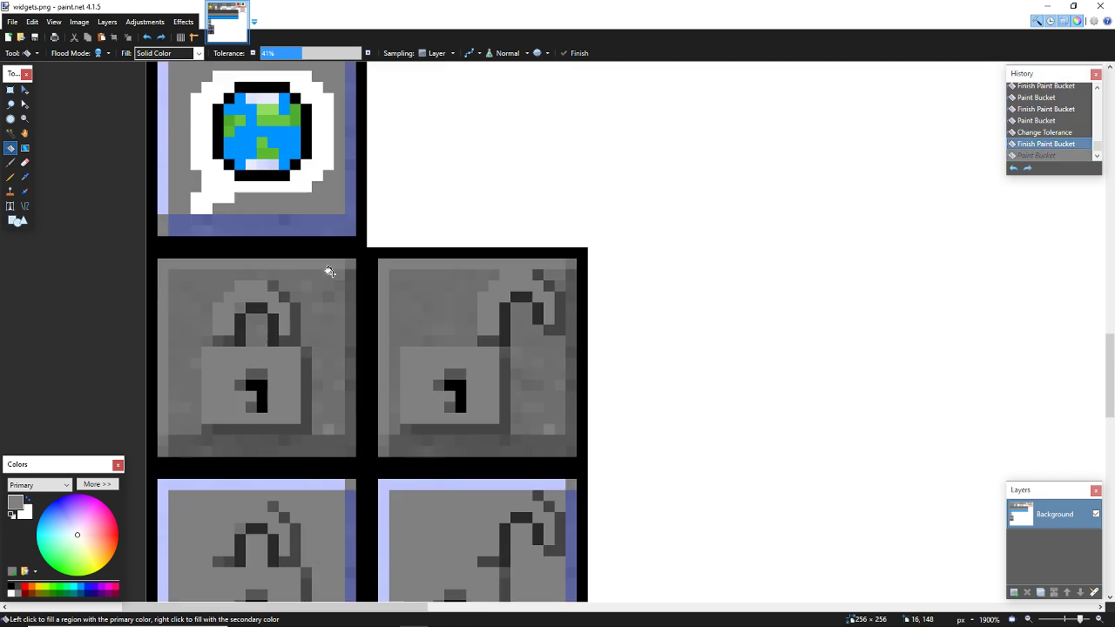
{"action": "scroll", "coordinate": [321, 267], "scroll_direction": "up", "scroll_amount": 4}
{"action": "scroll", "coordinate": [322, 259], "scroll_direction": "up", "scroll_amount": 3}
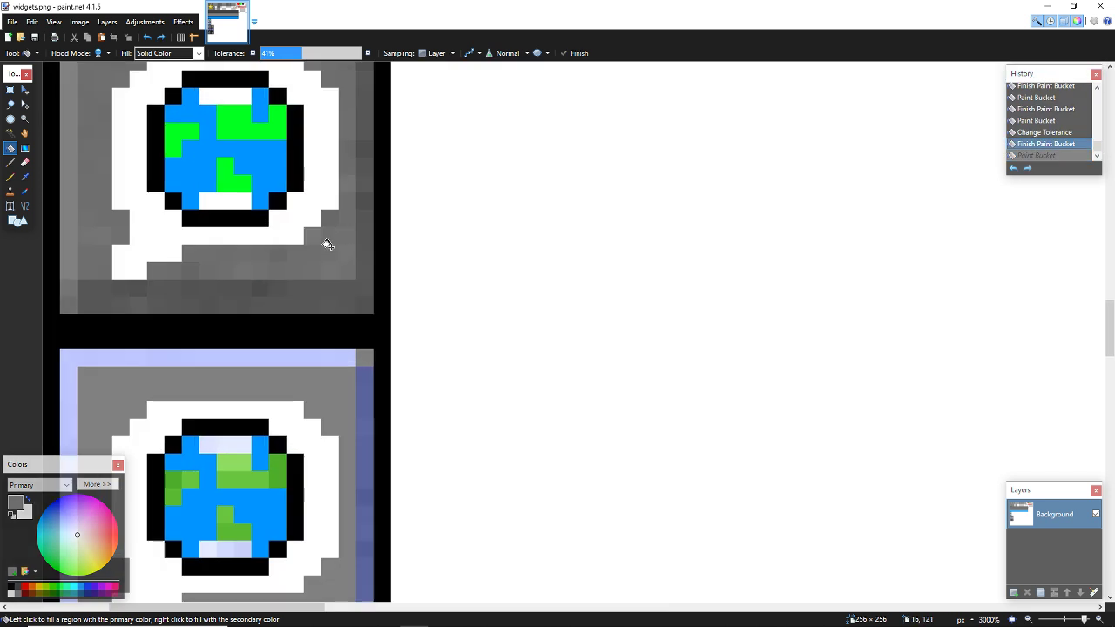
{"action": "scroll", "coordinate": [322, 227], "scroll_direction": "down", "scroll_amount": 2}
{"action": "key", "text": "ctrl+z"}
{"action": "key", "text": "ctrl+z"}
{"action": "key", "text": "ctrl+z"}
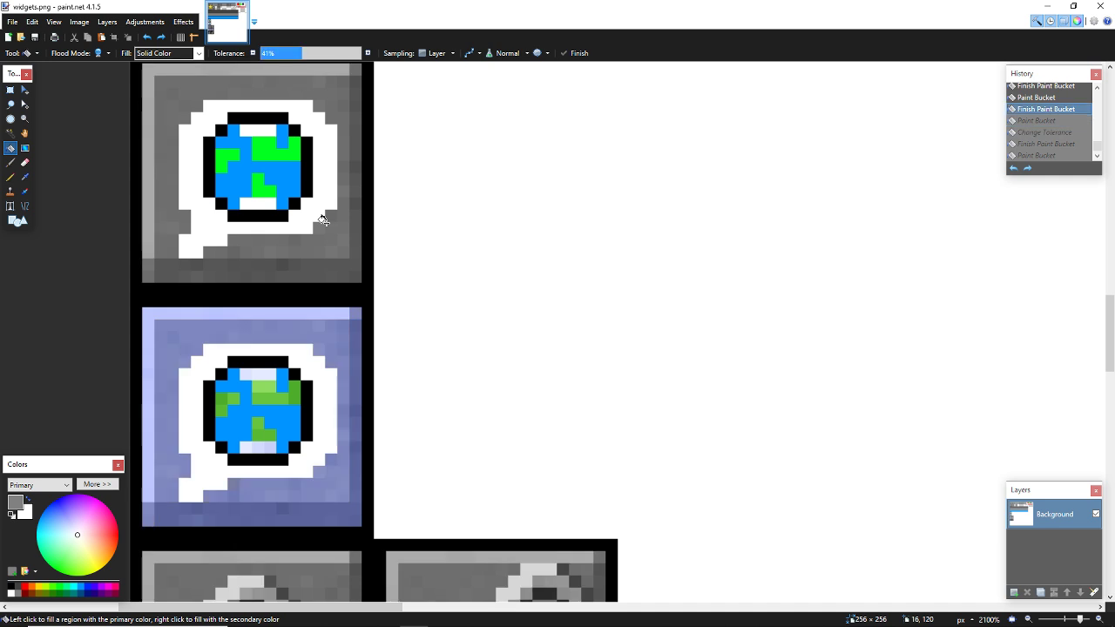
Step: Pick the flat grey of the wide grey button bar again with the Color Picker
{"action": "scroll", "coordinate": [320, 220], "scroll_direction": "down", "scroll_amount": 1}
{"action": "scroll", "coordinate": [321, 217], "scroll_direction": "up", "scroll_amount": 2}
{"action": "scroll", "coordinate": [319, 228], "scroll_direction": "down", "scroll_amount": 5}
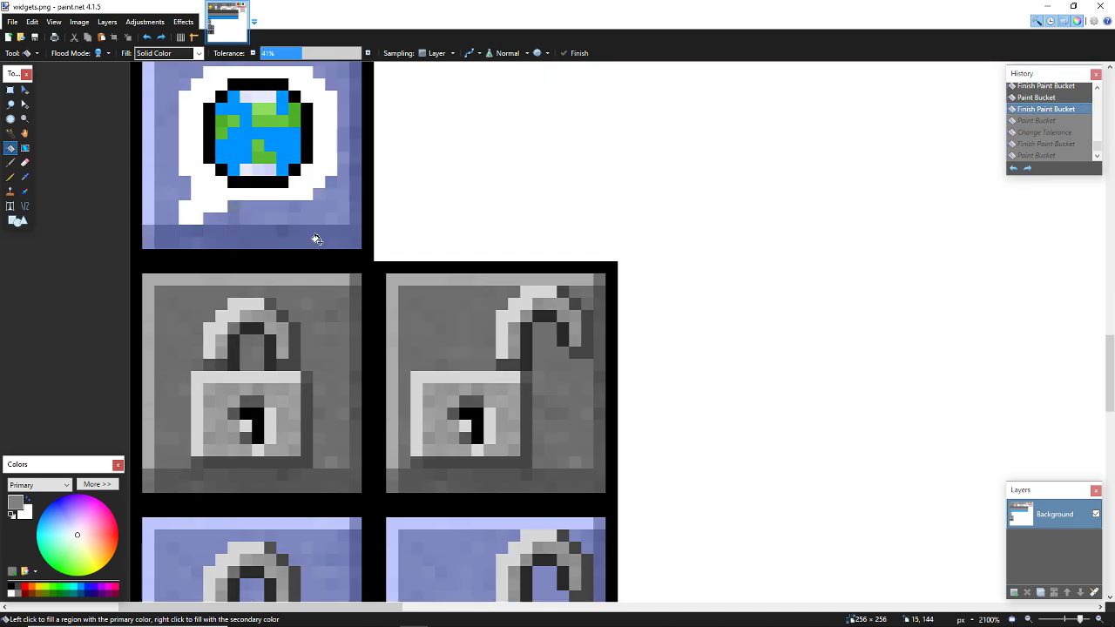
{"action": "scroll", "coordinate": [319, 262], "scroll_direction": "down", "scroll_amount": 3}
{"action": "scroll", "coordinate": [322, 258], "scroll_direction": "down", "scroll_amount": 3}
{"action": "scroll", "coordinate": [331, 254], "scroll_direction": "up", "scroll_amount": 1}
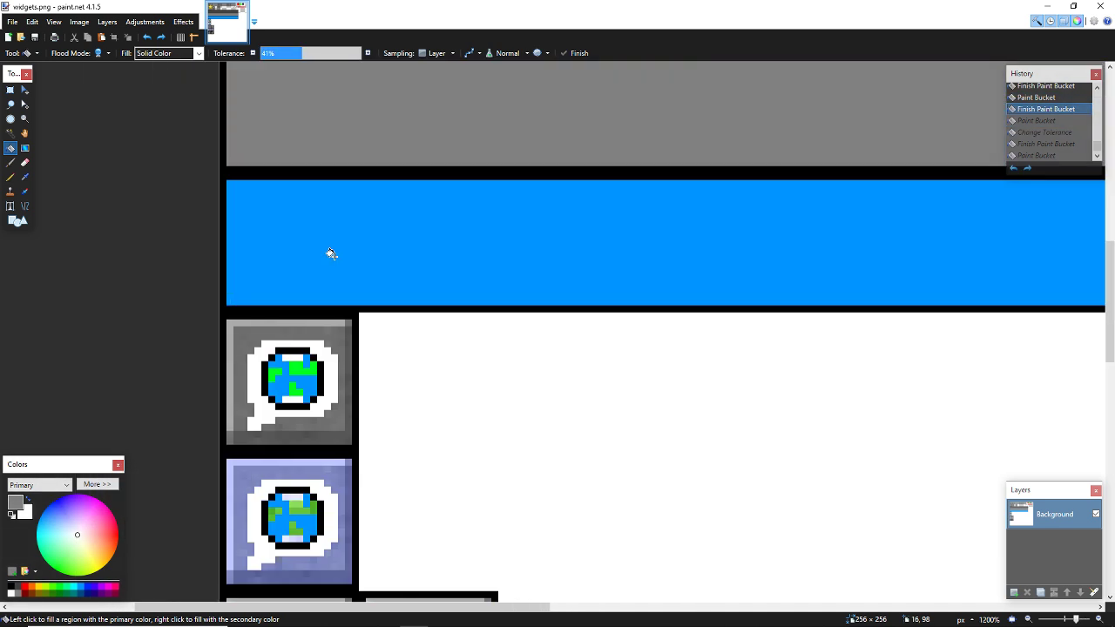
{"action": "scroll", "coordinate": [332, 254], "scroll_direction": "up", "scroll_amount": 4}
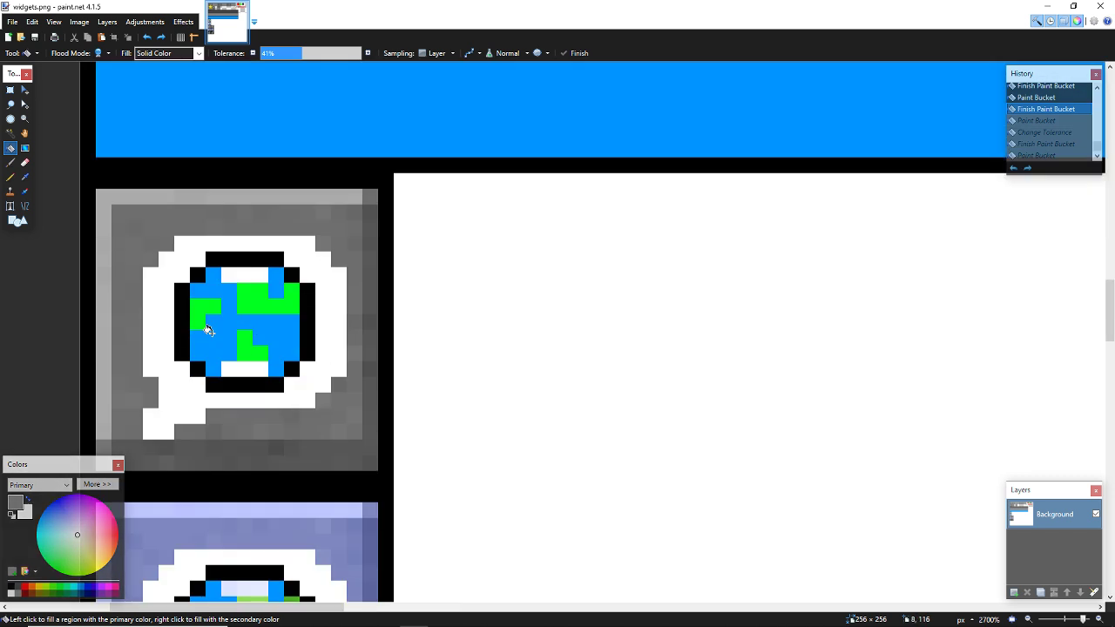
{"action": "key", "text": "k"}
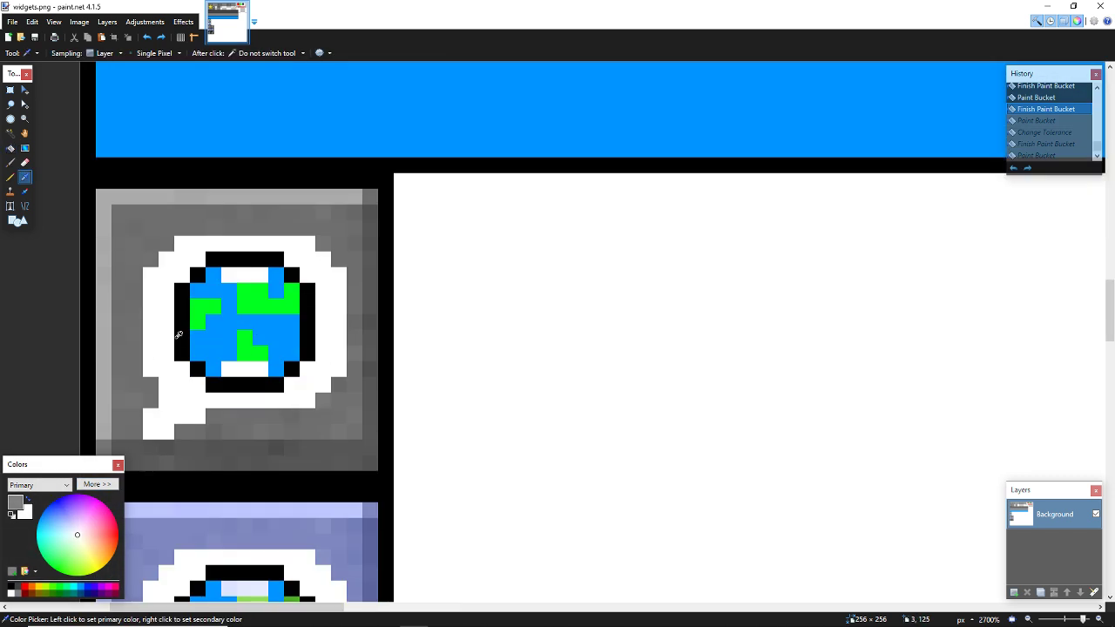
{"action": "scroll", "coordinate": [261, 253], "scroll_direction": "up", "scroll_amount": 6}
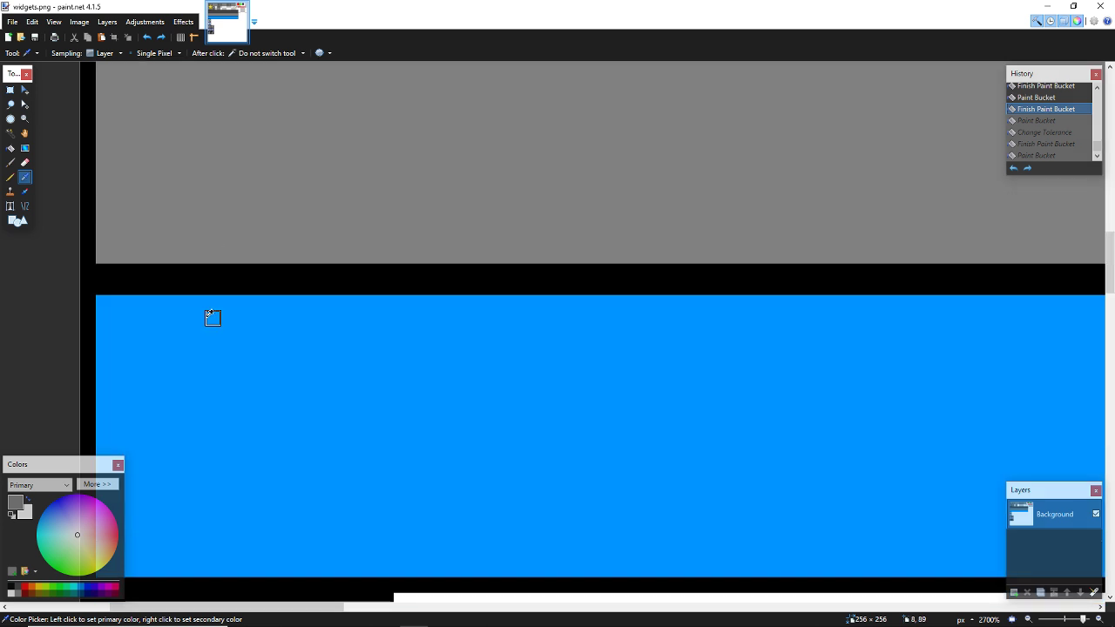
{"action": "scroll", "coordinate": [213, 318], "scroll_direction": "down", "scroll_amount": 5}
Step: Fill the lower shadow edge of the grey globe button with grey, lowering the Paint Bucket tolerance to about 5%
{"action": "key", "text": "f"}
{"action": "left_click", "coordinate": [212, 392]}
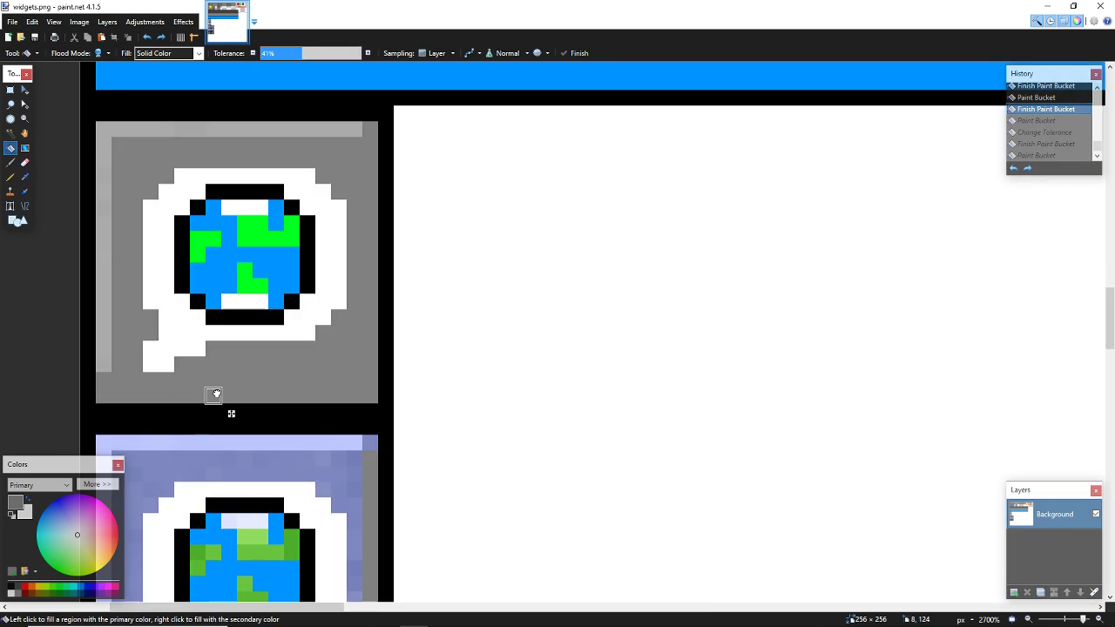
{"action": "left_click", "coordinate": [282, 53]}
{"action": "left_click_drag", "start_coordinate": [283, 53], "coordinate": [265, 54]}
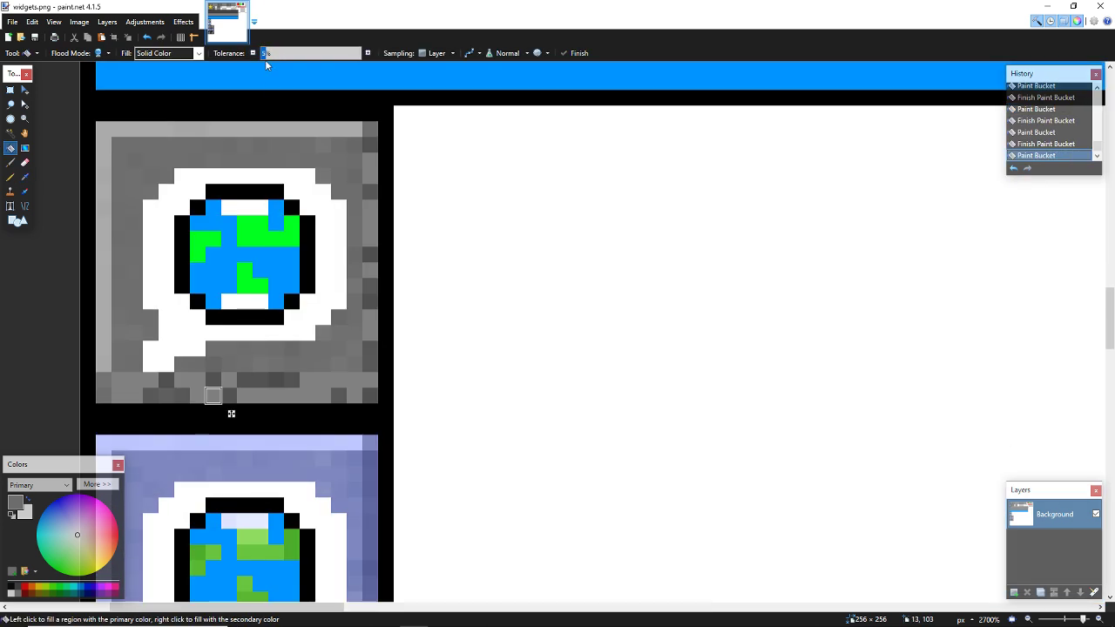
{"action": "left_click", "coordinate": [244, 379]}
{"action": "key", "text": "ctrl+plus"}
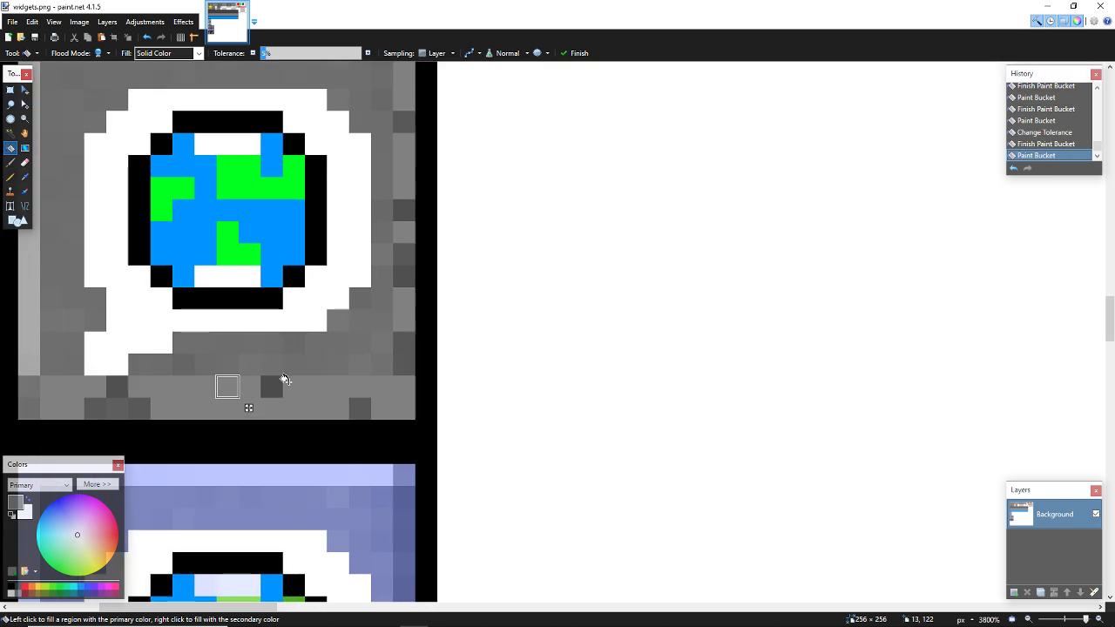
Step: Fill the leftover dark pixels along the grey globe button's lower and right shadow edges with grey
{"action": "left_click", "coordinate": [271, 386]}
{"action": "left_click", "coordinate": [352, 404]}
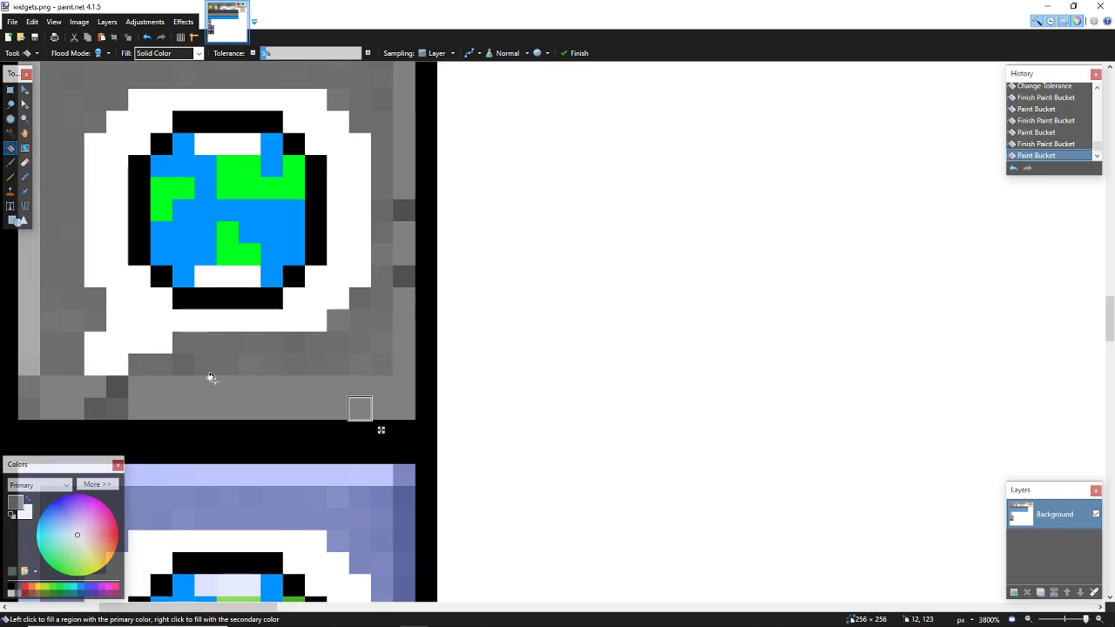
{"action": "left_click", "coordinate": [114, 398]}
{"action": "left_click", "coordinate": [116, 379]}
{"action": "left_click", "coordinate": [96, 406]}
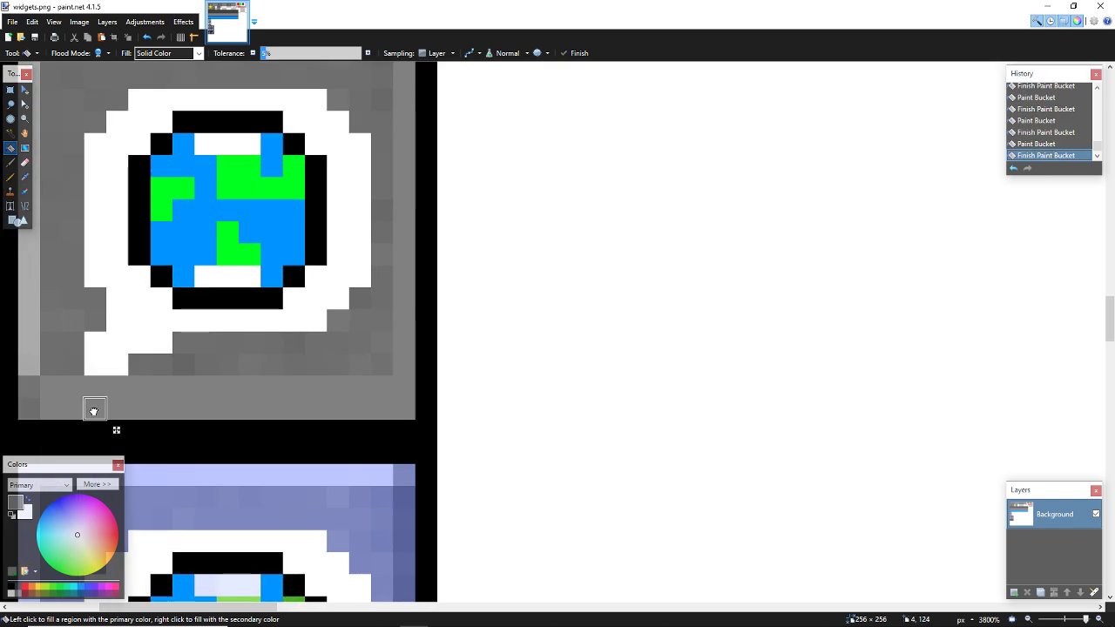
{"action": "left_click", "coordinate": [28, 405]}
Step: Fill the grey globe button's highlight edges, inner background and stray off-shade pixels with the same flat grey
{"action": "mouse_move", "coordinate": [27, 382]}
{"action": "left_mouse_down"}
{"action": "mouse_move", "coordinate": [29, 342]}
{"action": "mouse_move", "coordinate": [28, 364]}
{"action": "mouse_move", "coordinate": [65, 313]}
{"action": "mouse_move", "coordinate": [51, 301]}
{"action": "left_mouse_up"}
{"action": "scroll", "coordinate": [133, 297], "scroll_direction": "up", "scroll_amount": 3}
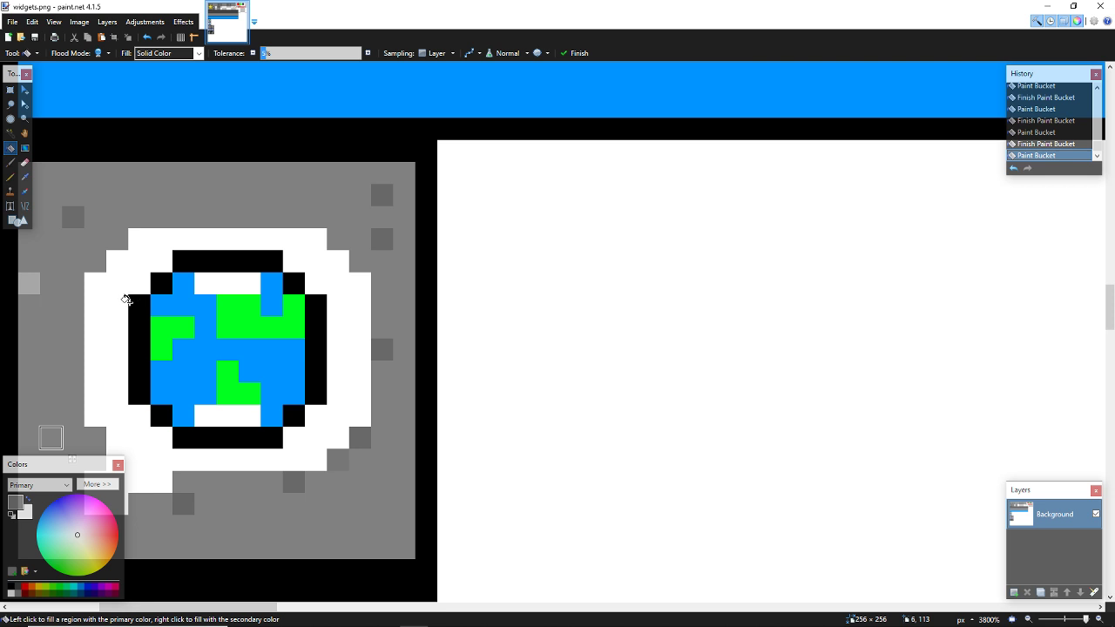
{"action": "scroll", "coordinate": [126, 299], "scroll_direction": "down", "scroll_amount": 2}
{"action": "scroll", "coordinate": [113, 294], "scroll_direction": "up", "scroll_amount": 2}
{"action": "left_click", "coordinate": [28, 284]}
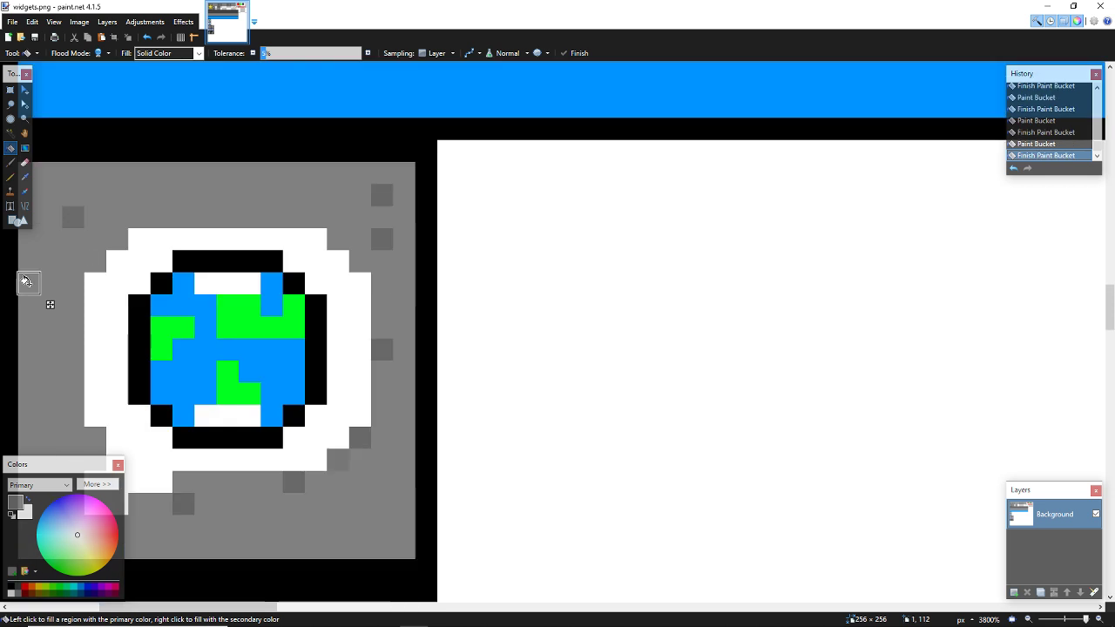
{"action": "left_click", "coordinate": [72, 215]}
{"action": "left_click", "coordinate": [374, 239]}
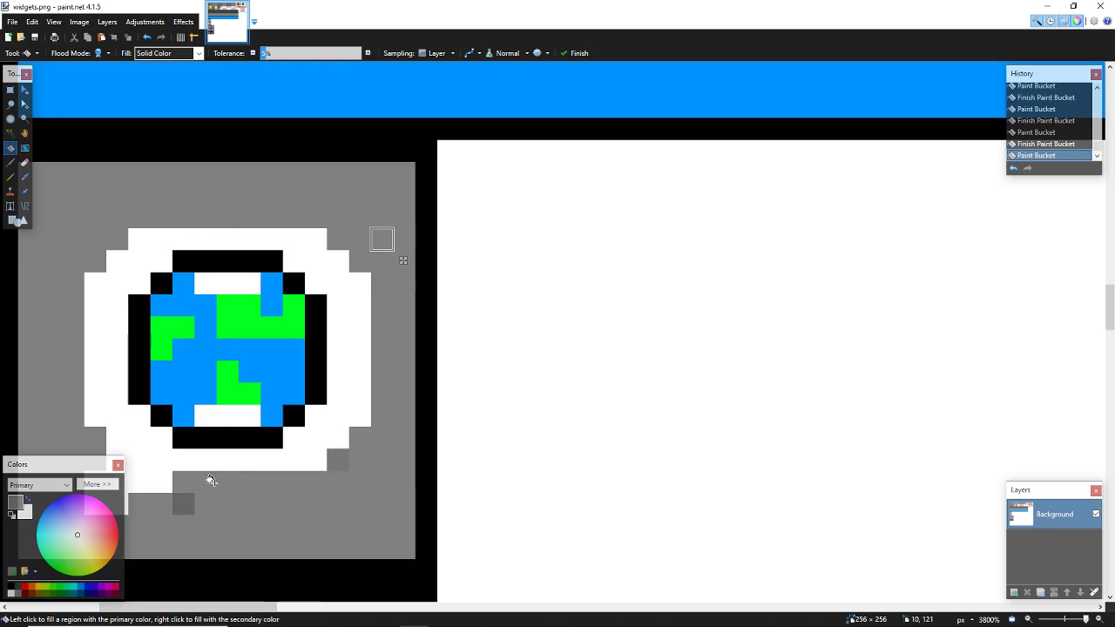
{"action": "left_click", "coordinate": [183, 502]}
{"action": "scroll", "coordinate": [340, 457], "scroll_direction": "down", "scroll_amount": 3, "text": "ctrl"}
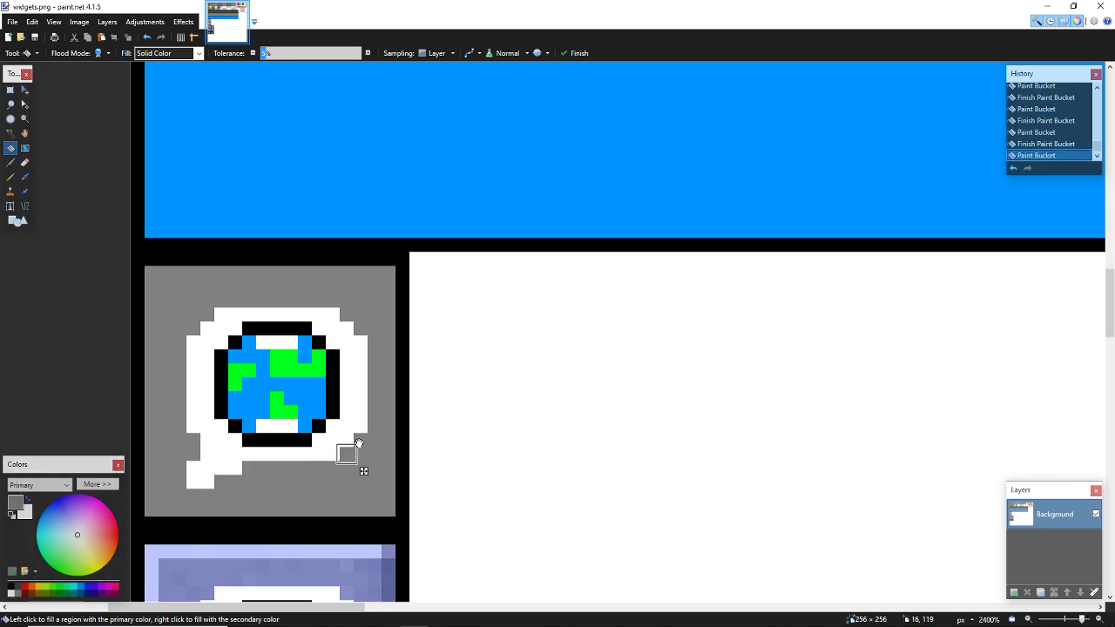
Step: Fill the leftover off-shade pixels in the grey padlock buttons' background with the same grey
{"action": "scroll", "coordinate": [361, 461], "scroll_direction": "down", "scroll_amount": 6}
{"action": "scroll", "coordinate": [373, 448], "scroll_direction": "down", "scroll_amount": 1, "text": "ctrl"}
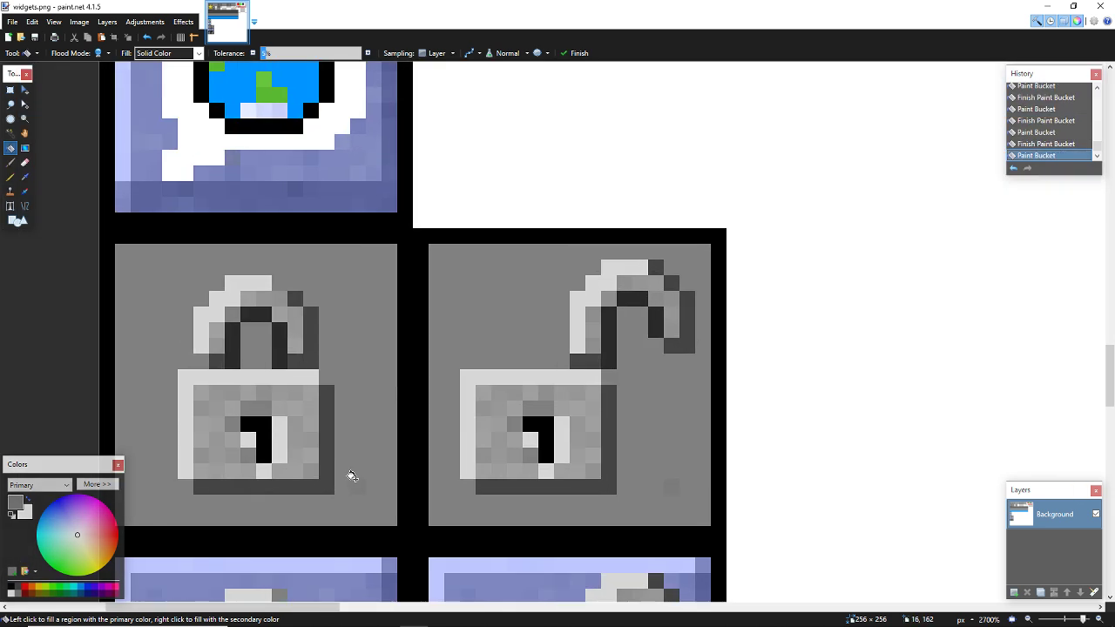
{"action": "left_click", "coordinate": [355, 481]}
{"action": "scroll", "coordinate": [374, 433], "scroll_direction": "up", "scroll_amount": 1, "text": "ctrl"}
Step: Sample the dark grey of the wide dark button bar as the primary colour
{"action": "scroll", "coordinate": [374, 427], "scroll_direction": "down", "scroll_amount": 3}
{"action": "scroll", "coordinate": [373, 406], "scroll_direction": "up", "scroll_amount": 4}
{"action": "scroll", "coordinate": [375, 401], "scroll_direction": "down", "scroll_amount": 4}
{"action": "scroll", "coordinate": [376, 402], "scroll_direction": "down", "scroll_amount": 6}
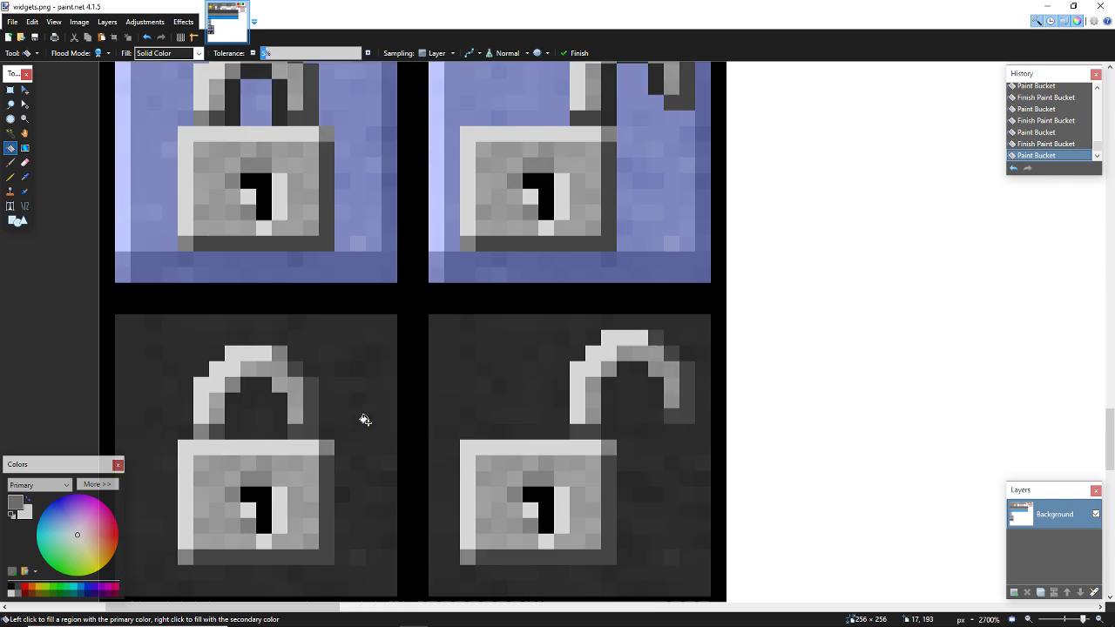
{"action": "scroll", "coordinate": [360, 421], "scroll_direction": "up", "scroll_amount": 6}
{"action": "key", "text": "k"}
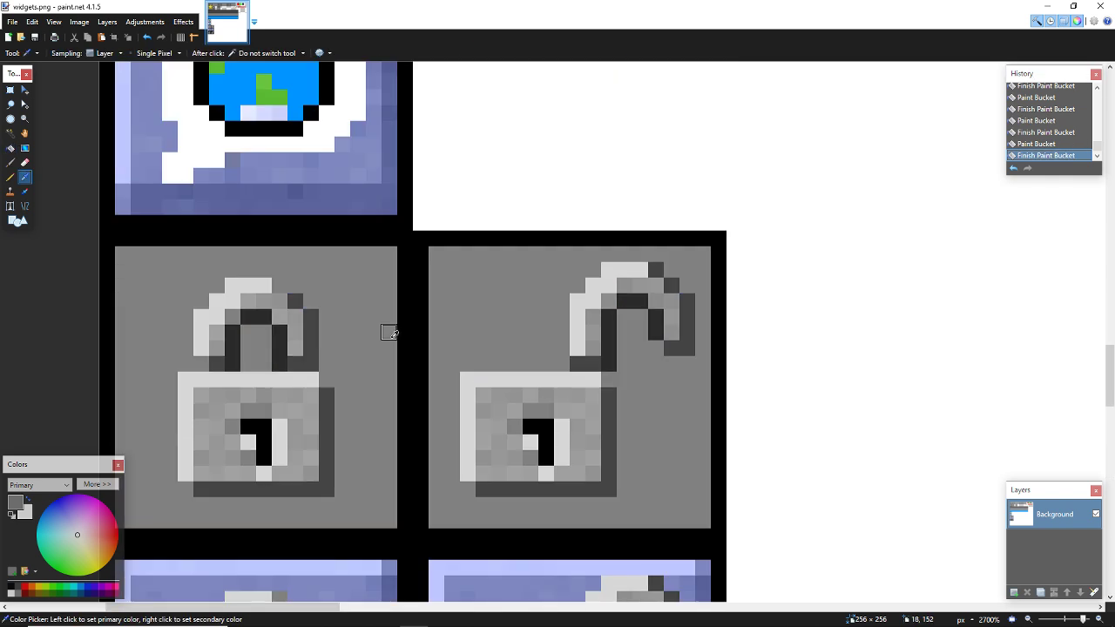
{"action": "scroll", "coordinate": [373, 316], "scroll_direction": "up", "scroll_amount": 5}
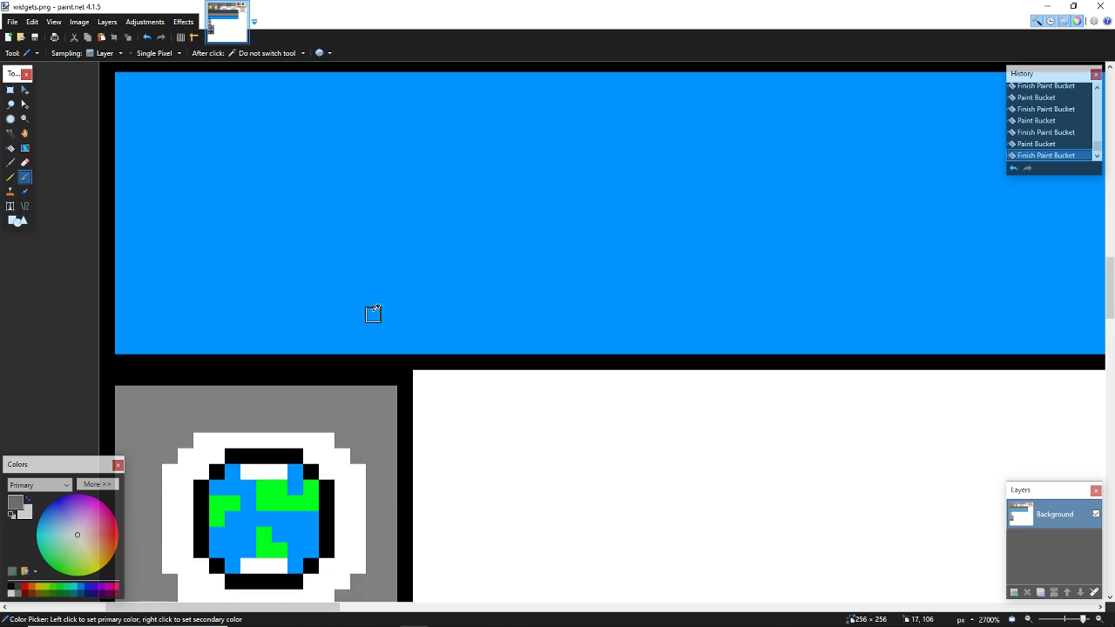
{"action": "scroll", "coordinate": [373, 381], "scroll_direction": "up", "scroll_amount": 3}
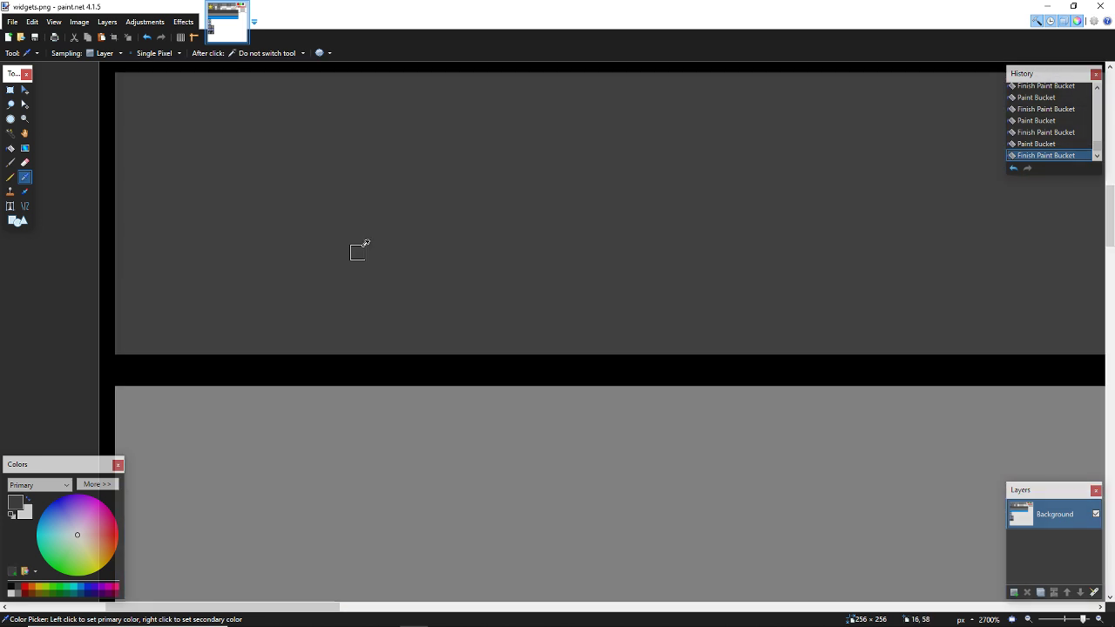
Step: Start filling the mottled background of the dark padlock buttons with the sampled dark grey, and undo the last fills
{"action": "scroll", "coordinate": [373, 381], "scroll_direction": "down", "scroll_amount": 10}
{"action": "scroll", "coordinate": [357, 370], "scroll_direction": "down", "scroll_amount": 8}
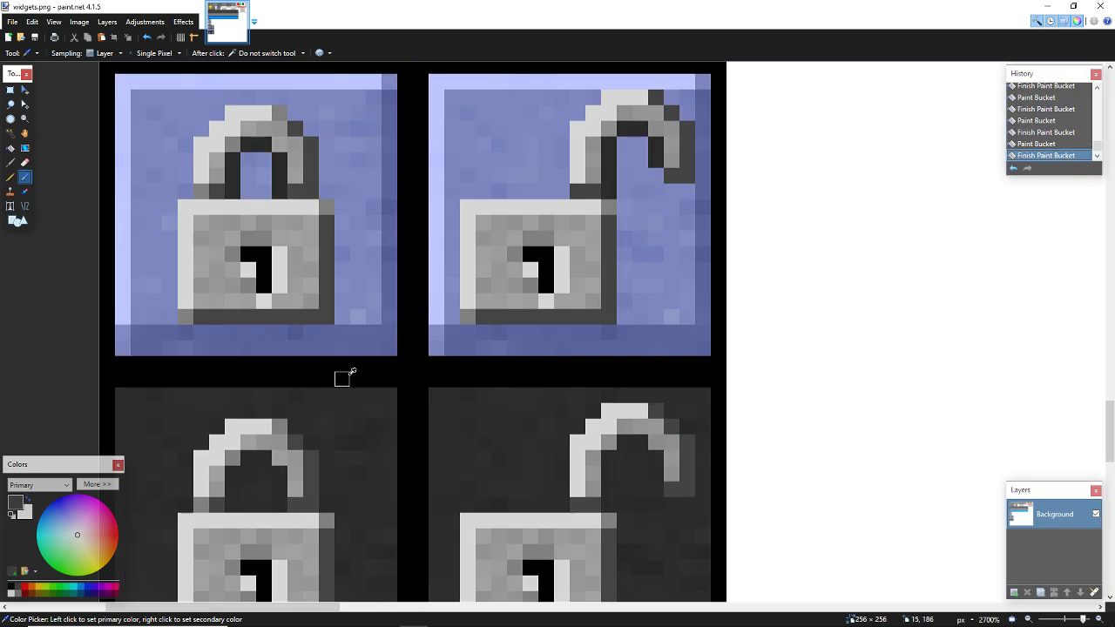
{"action": "key", "text": "f"}
{"action": "left_click", "coordinate": [358, 357]}
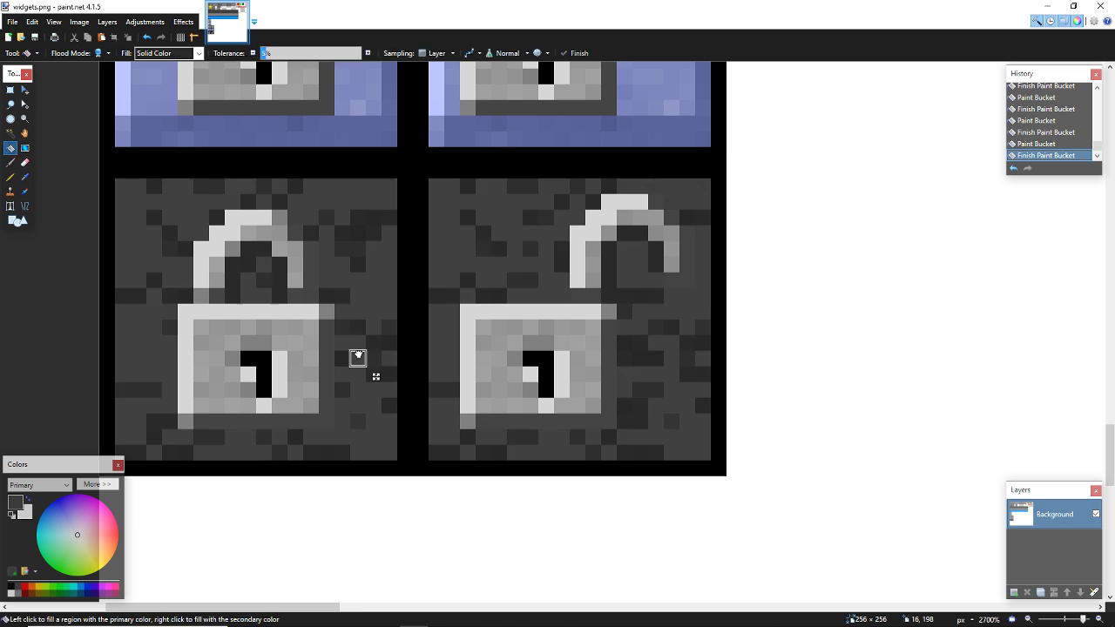
{"action": "mouse_move", "coordinate": [387, 283]}
{"action": "left_mouse_down"}
{"action": "mouse_move", "coordinate": [341, 309]}
{"action": "mouse_move", "coordinate": [343, 291]}
{"action": "left_mouse_up"}
{"action": "key", "text": "ctrl+z"}
{"action": "key", "text": "ctrl+z"}
{"action": "key", "text": "ctrl+z"}
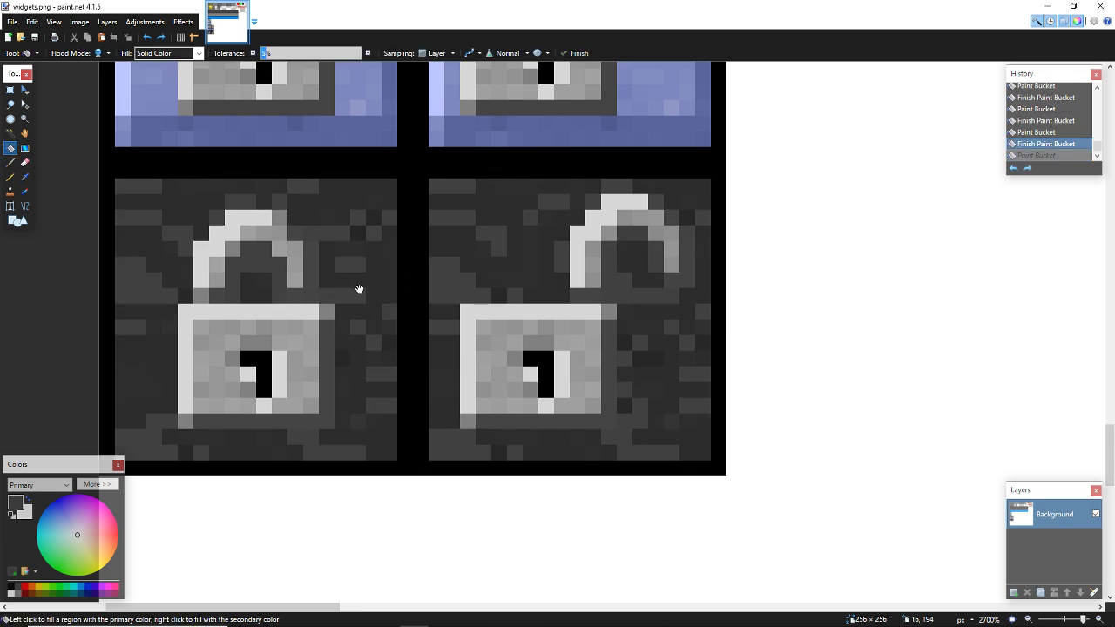
Step: Fill the remaining off-shade pixels in the dark padlock buttons' background with the same dark grey
{"action": "left_click", "coordinate": [353, 300]}
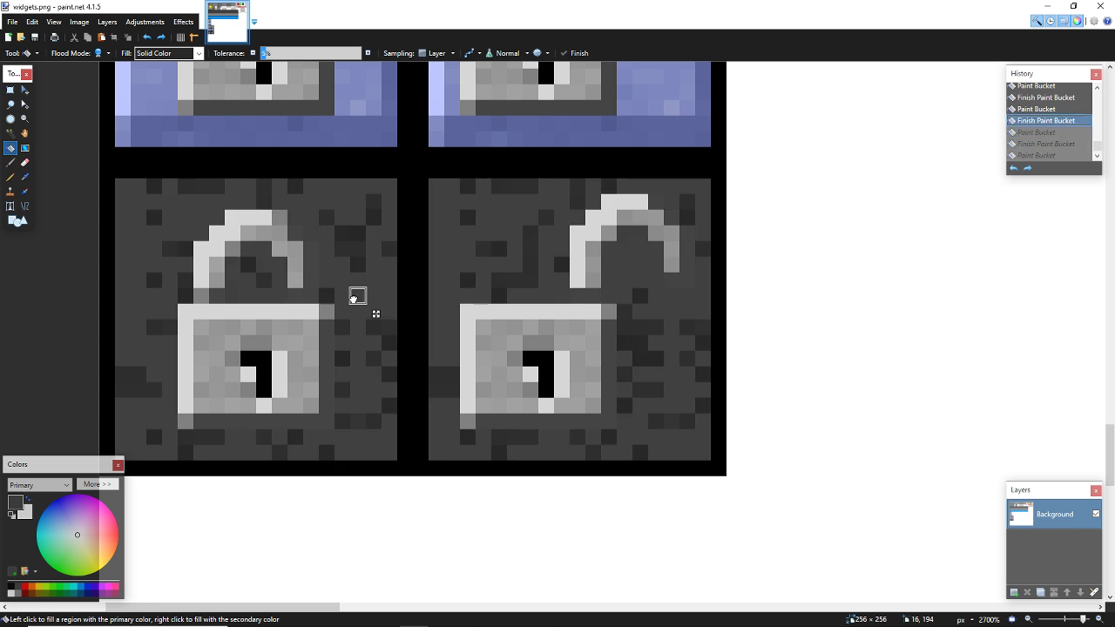
{"action": "left_click", "coordinate": [353, 245]}
{"action": "left_click", "coordinate": [337, 229]}
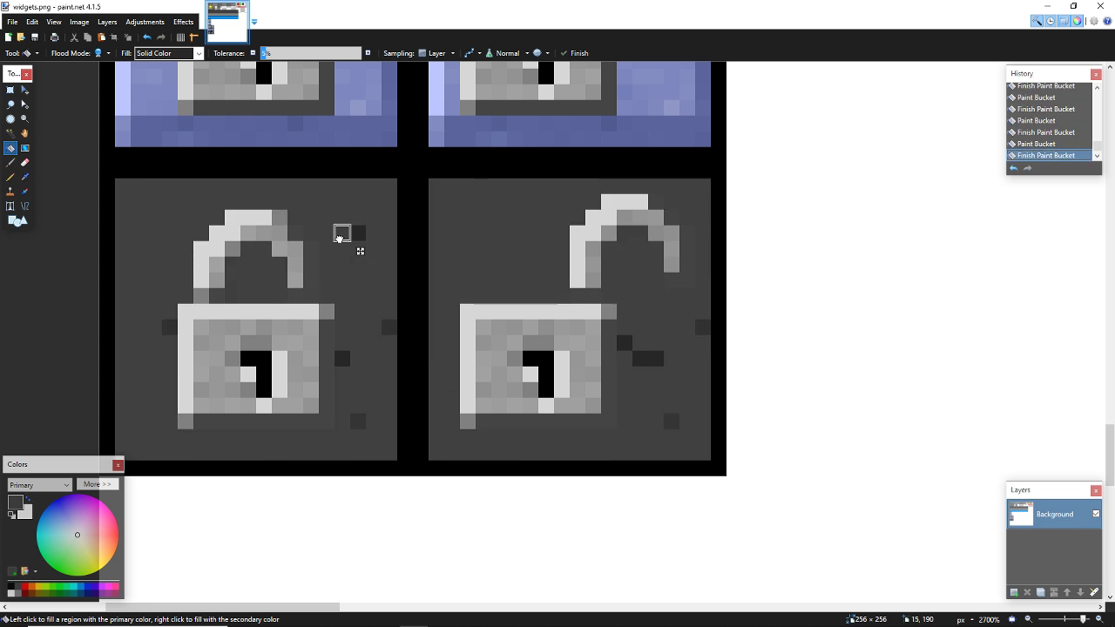
{"action": "left_click", "coordinate": [355, 229]}
{"action": "left_click", "coordinate": [385, 309]}
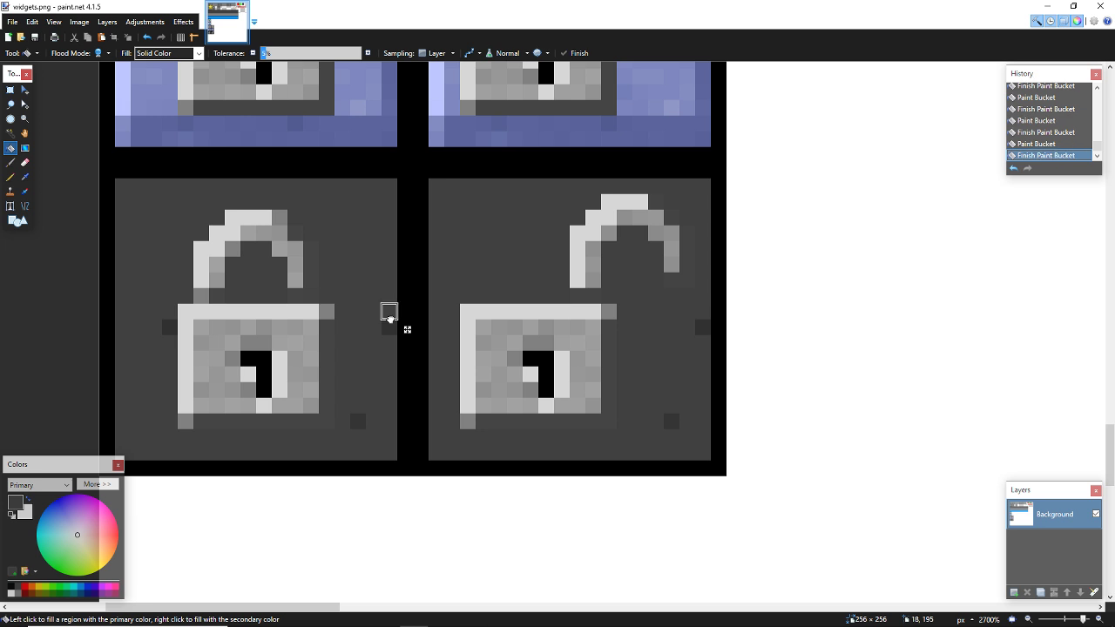
{"action": "left_click", "coordinate": [386, 323]}
{"action": "left_click", "coordinate": [358, 417]}
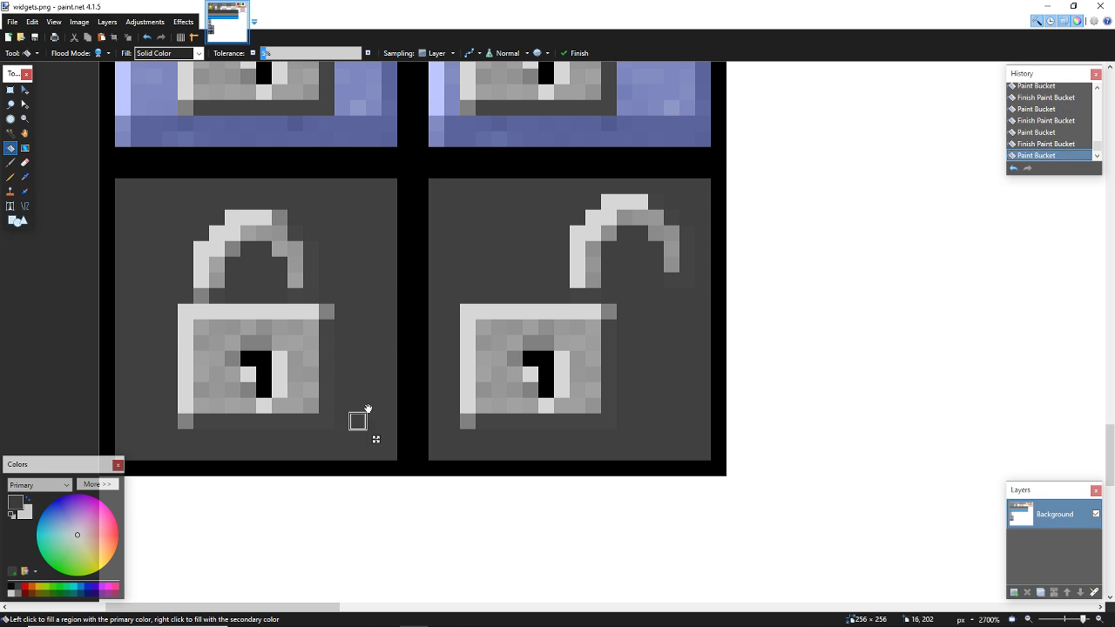
Step: Sample the bright blue of the wide blue button bar as the primary colour
{"action": "scroll", "coordinate": [386, 353], "scroll_direction": "up", "scroll_amount": 5}
{"action": "scroll", "coordinate": [390, 319], "scroll_direction": "up", "scroll_amount": 3}
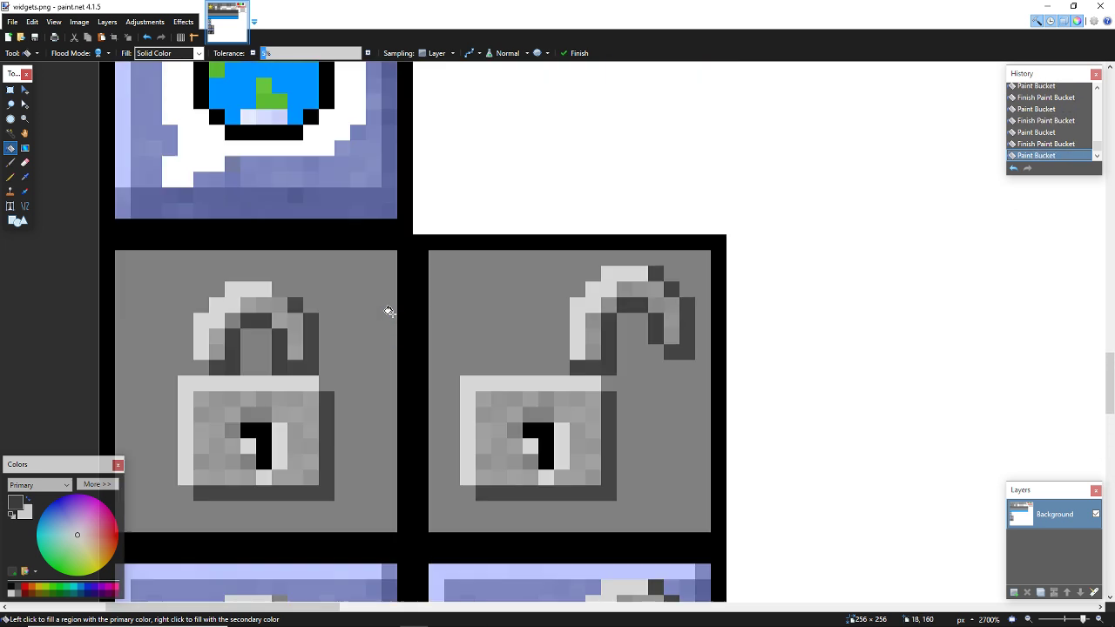
{"action": "key", "text": "k"}
{"action": "scroll", "coordinate": [388, 311], "scroll_direction": "up", "scroll_amount": 20}
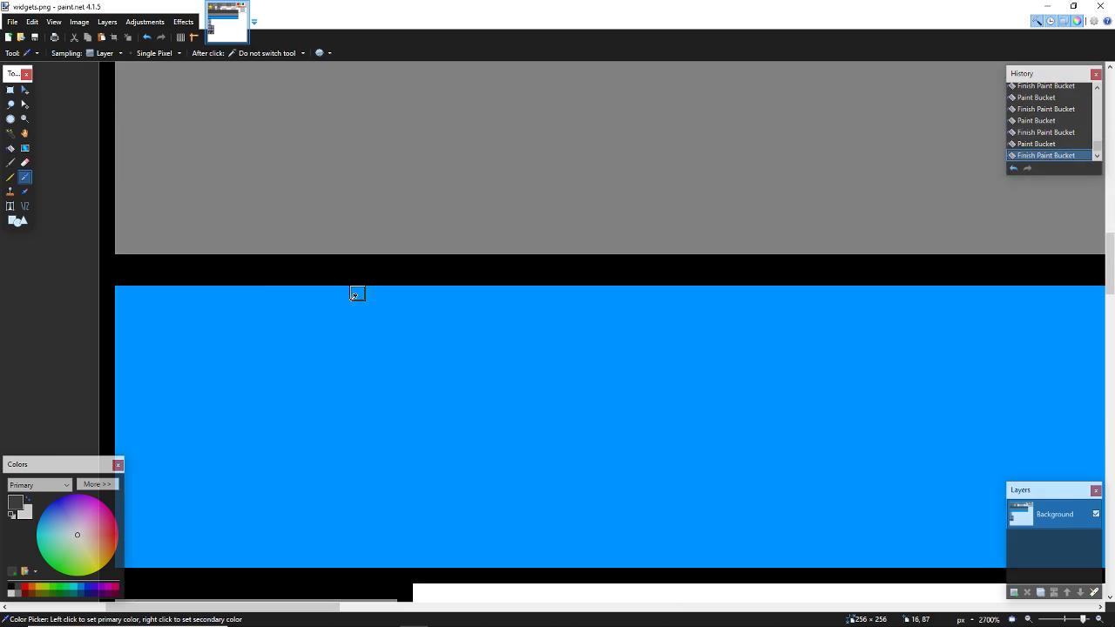
{"action": "left_click", "coordinate": [354, 295]}
Step: Fill the violet inner background of the lower globe button with the sampled bright blue
{"action": "scroll", "coordinate": [356, 288], "scroll_direction": "down", "scroll_amount": 15}
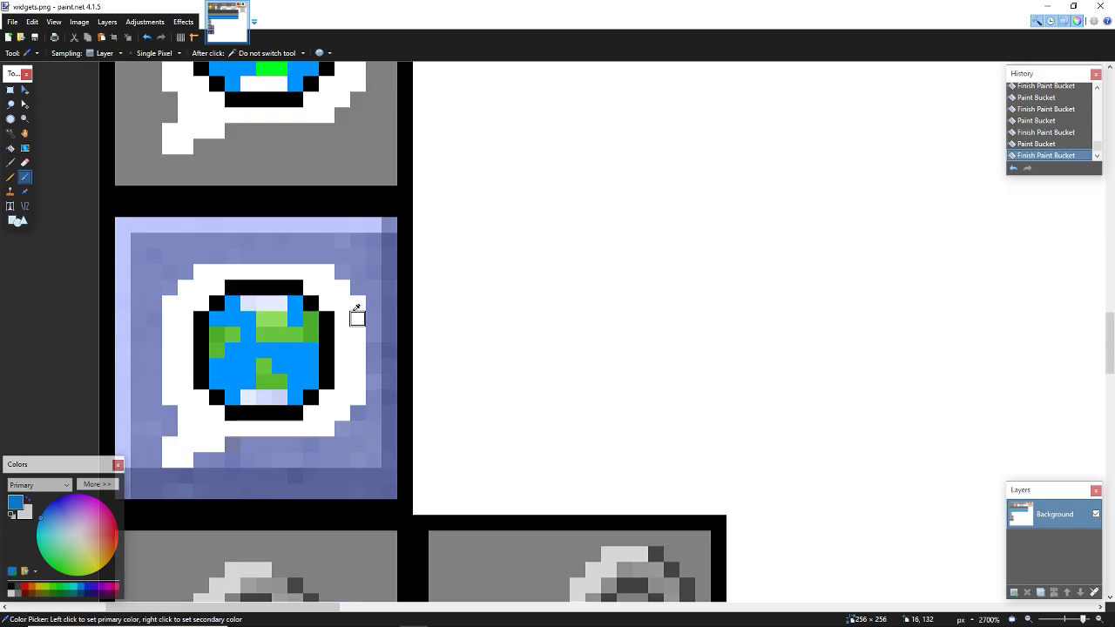
{"action": "key", "text": "f"}
{"action": "left_click", "coordinate": [370, 328]}
{"action": "left_click", "coordinate": [387, 268]}
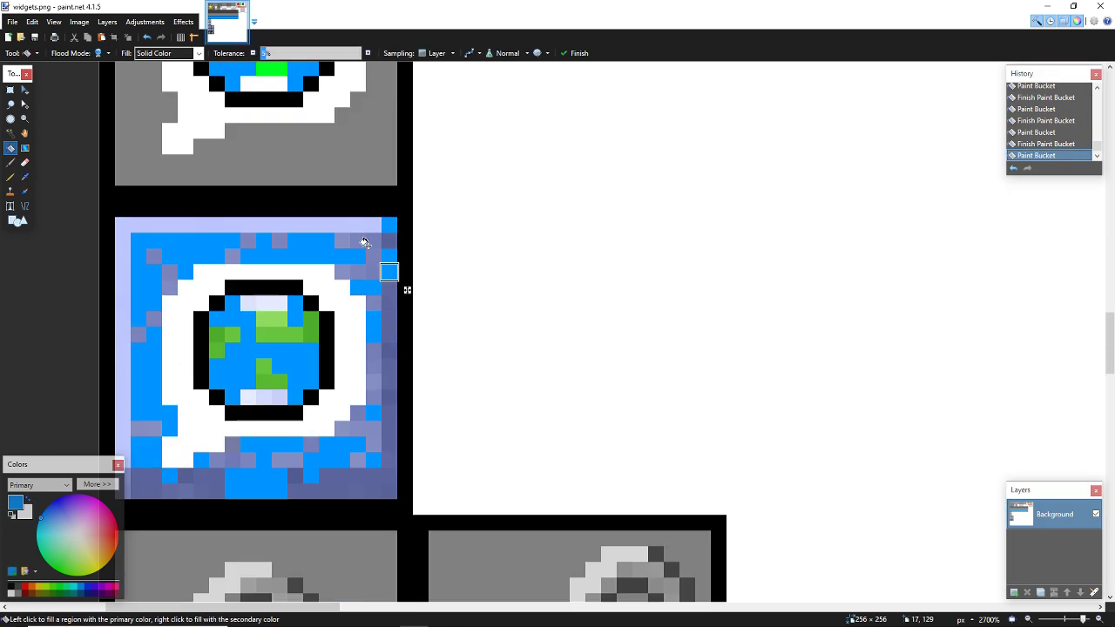
{"action": "left_click", "coordinate": [357, 238]}
{"action": "left_click", "coordinate": [356, 244]}
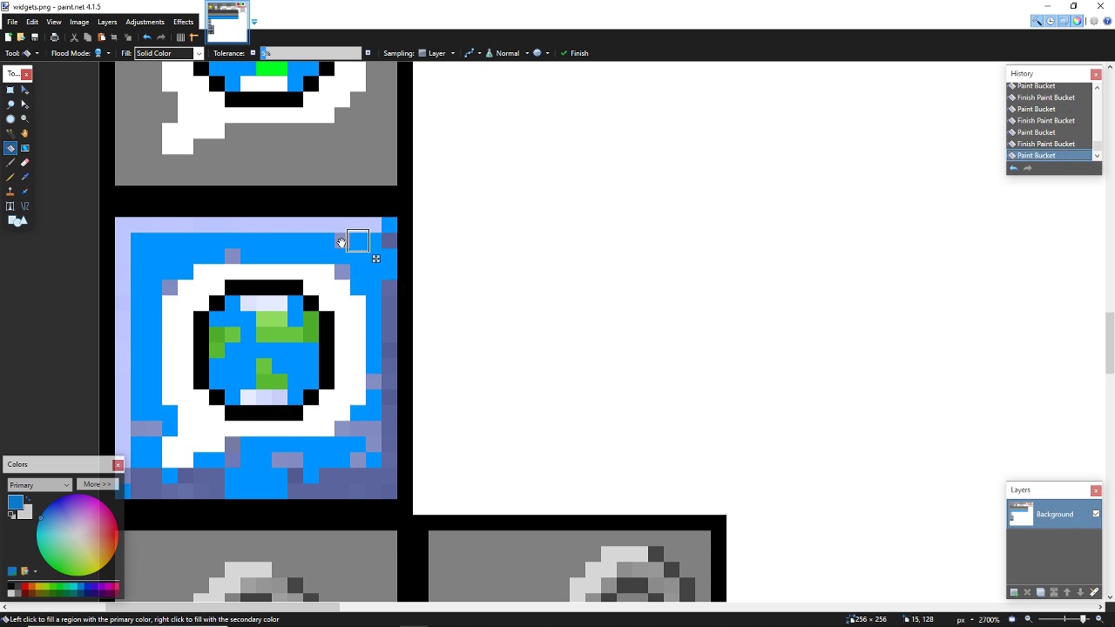
{"action": "left_click", "coordinate": [341, 241]}
Step: Fill the violet globe button's light highlight edges and nearby stray pixels with the same blue
{"action": "left_click", "coordinate": [327, 223]}
{"action": "left_click", "coordinate": [122, 350]}
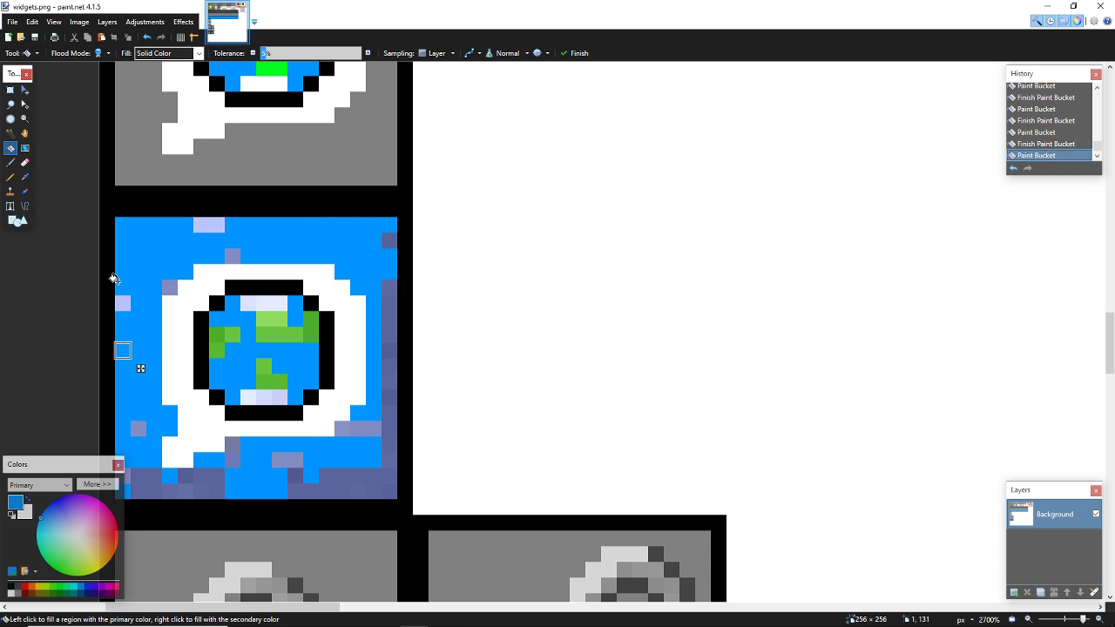
{"action": "left_click", "coordinate": [122, 302]}
{"action": "left_click", "coordinate": [231, 253]}
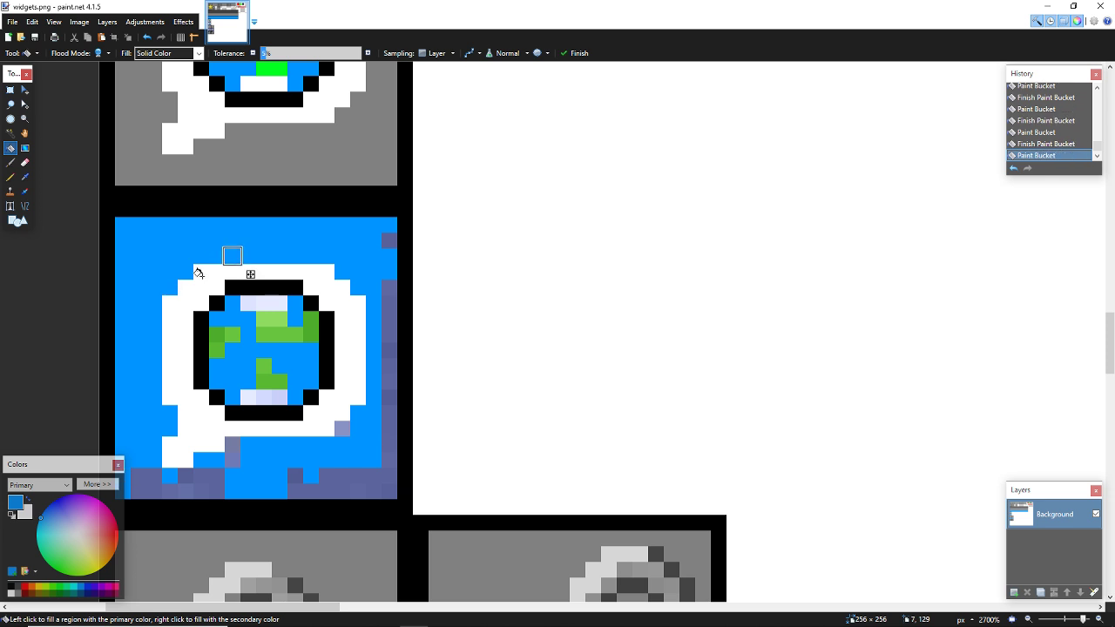
Step: Fill the dark violet shadow along the globe button's right and lower edges with blue
{"action": "left_click", "coordinate": [387, 437]}
{"action": "left_click", "coordinate": [389, 398]}
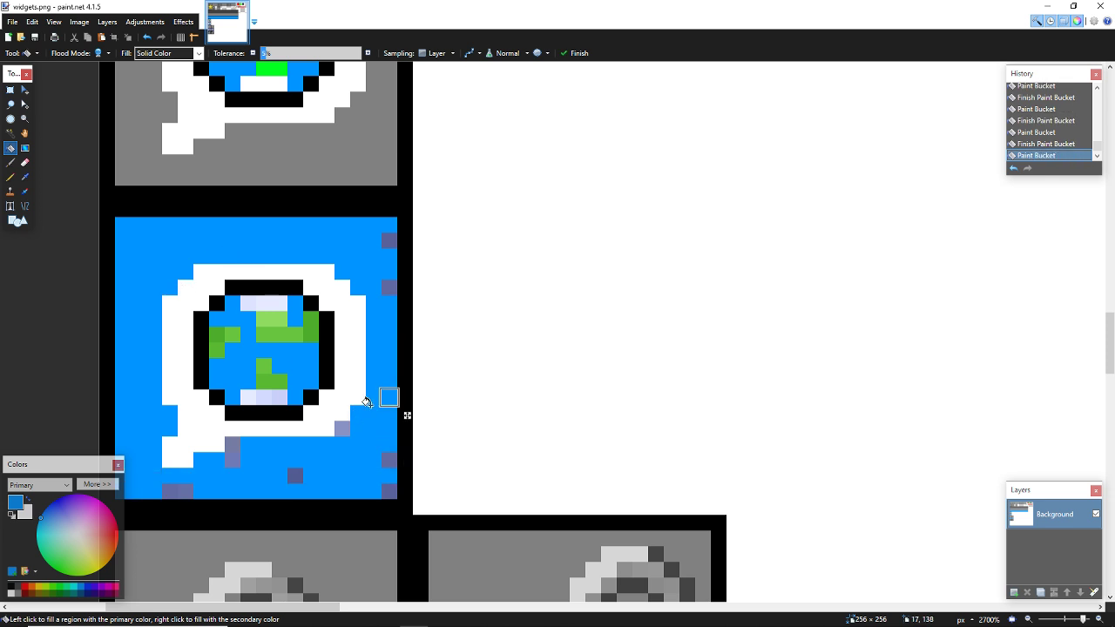
{"action": "left_click", "coordinate": [388, 460]}
{"action": "left_click", "coordinate": [295, 474]}
{"action": "left_click", "coordinate": [185, 490]}
Step: Fill the leftover violet pixels below the speech bubble and in the globe button's corners with blue
{"action": "left_click", "coordinate": [232, 460]}
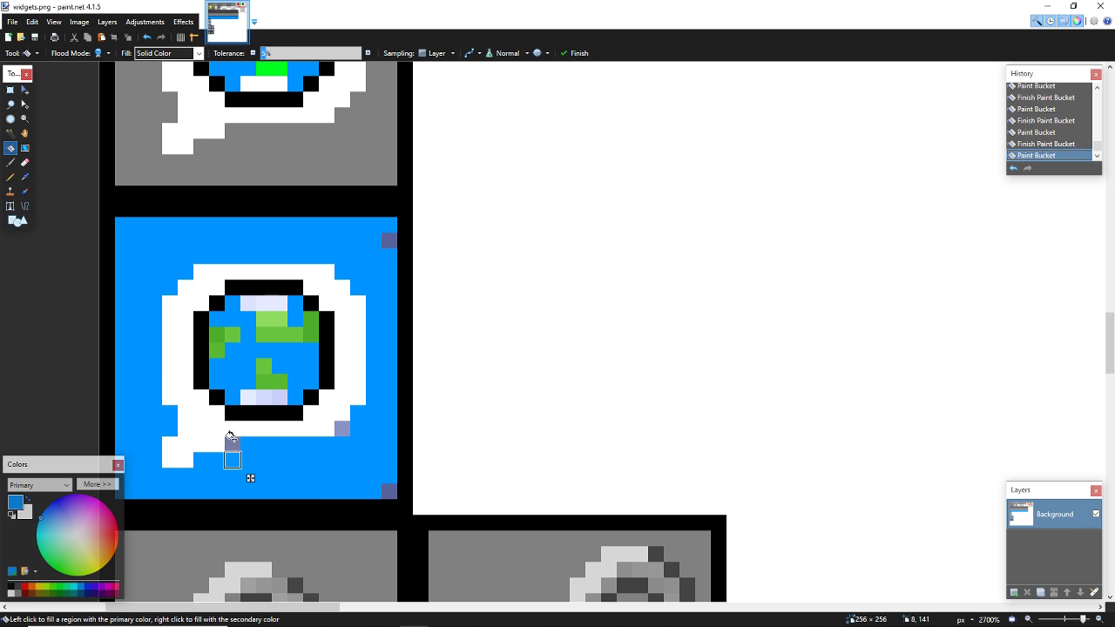
{"action": "left_click", "coordinate": [230, 443]}
{"action": "left_click", "coordinate": [341, 429]}
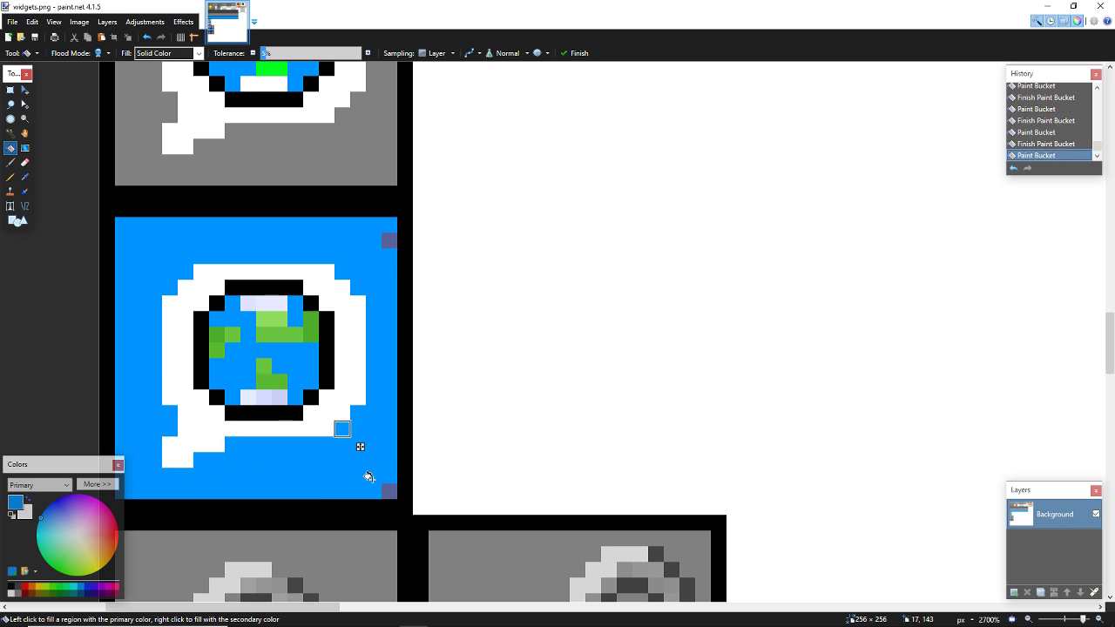
{"action": "left_click", "coordinate": [389, 491]}
{"action": "left_click", "coordinate": [384, 490]}
Step: Fill the last stray violet pixels in the blue padlock buttons' background with the same blue
{"action": "scroll", "coordinate": [379, 306], "scroll_direction": "down", "scroll_amount": 1}
{"action": "scroll", "coordinate": [393, 323], "scroll_direction": "down", "scroll_amount": 4}
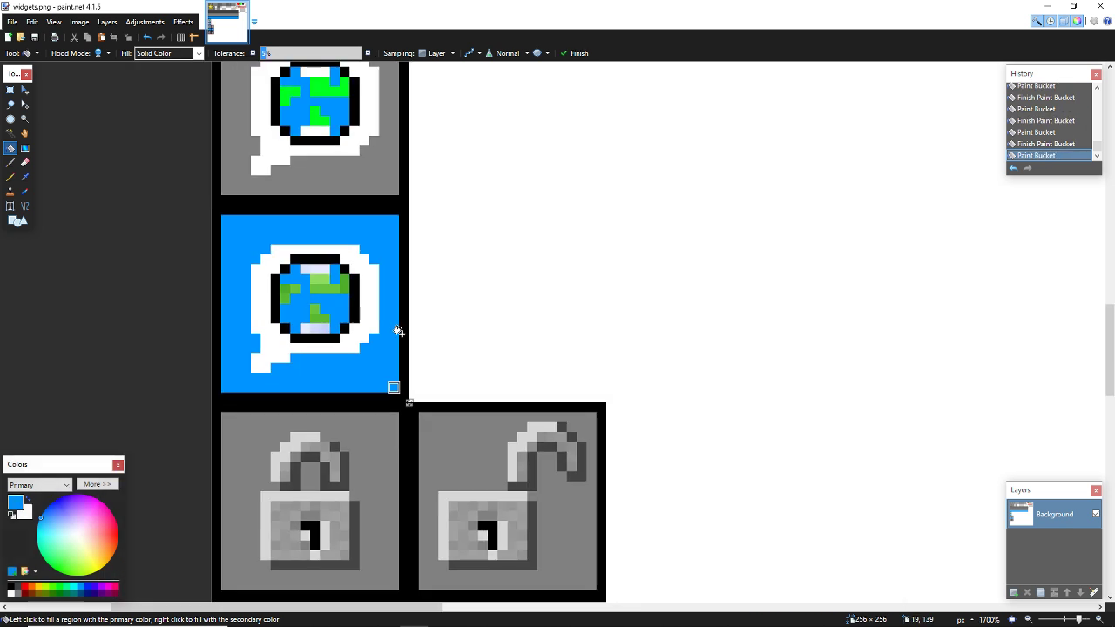
{"action": "scroll", "coordinate": [392, 347], "scroll_direction": "down", "scroll_amount": 2}
{"action": "scroll", "coordinate": [390, 349], "scroll_direction": "up", "scroll_amount": 2}
{"action": "scroll", "coordinate": [389, 348], "scroll_direction": "down", "scroll_amount": 2}
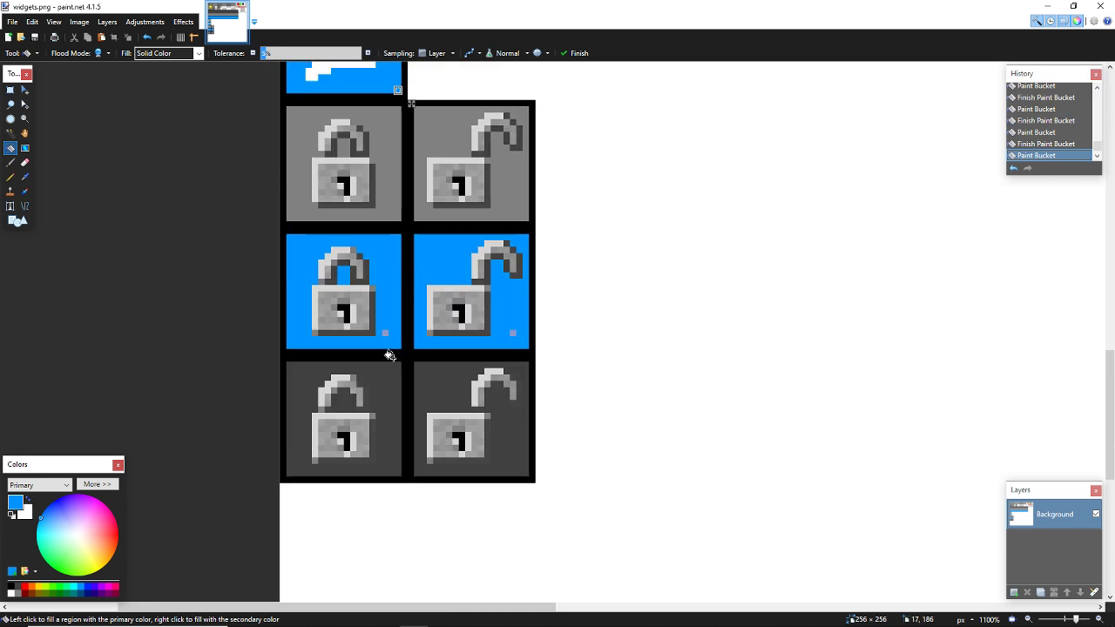
{"action": "scroll", "coordinate": [390, 353], "scroll_direction": "up", "scroll_amount": 2}
{"action": "scroll", "coordinate": [389, 355], "scroll_direction": "up", "scroll_amount": 1}
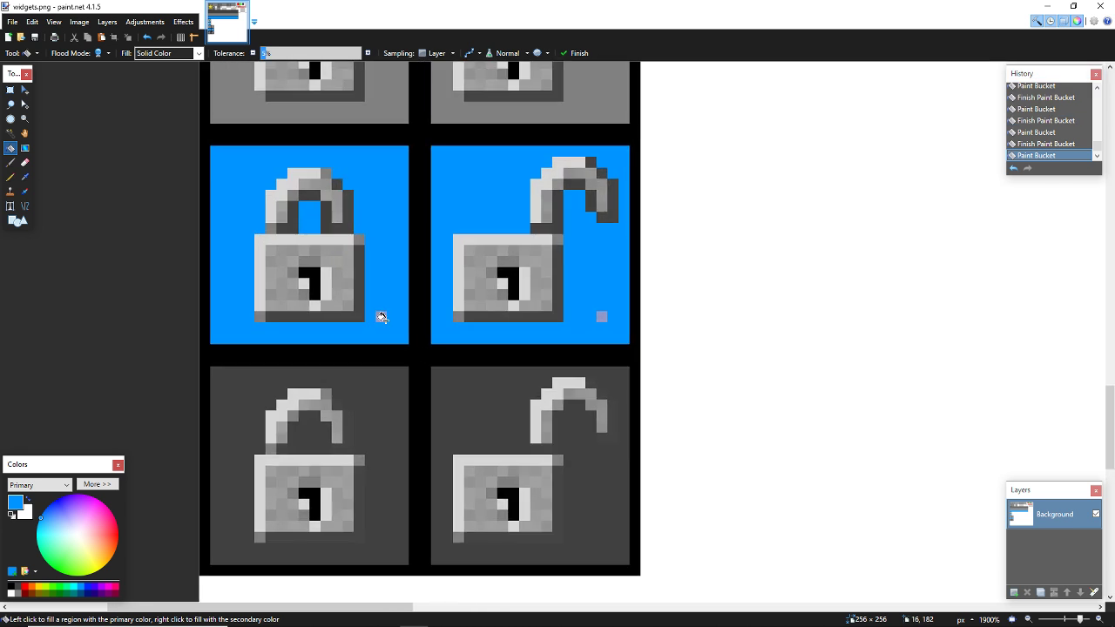
{"action": "left_click", "coordinate": [379, 317]}
{"action": "scroll", "coordinate": [406, 297], "scroll_direction": "up", "scroll_amount": 5}
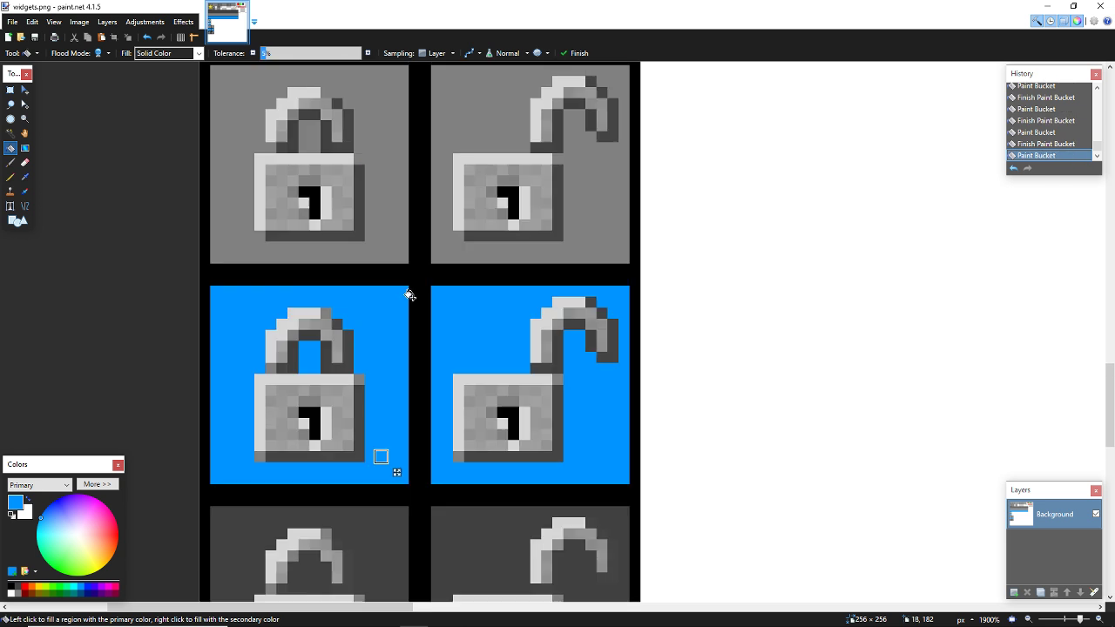
{"action": "scroll", "coordinate": [406, 314], "scroll_direction": "down", "scroll_amount": 4}
{"action": "scroll", "coordinate": [408, 332], "scroll_direction": "down", "scroll_amount": 2}
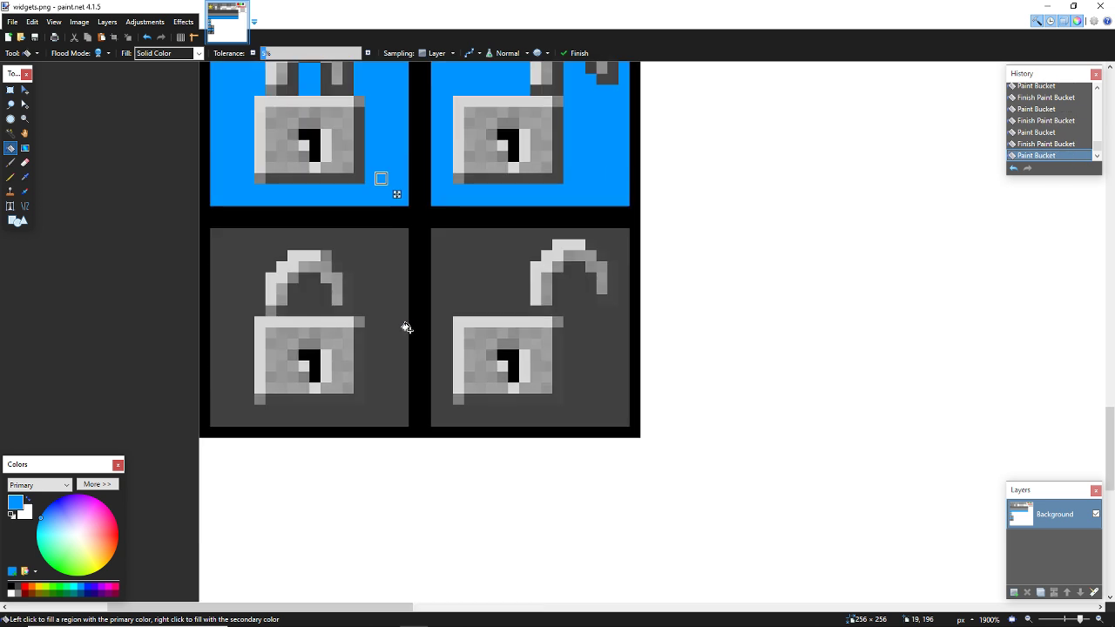
{"action": "scroll", "coordinate": [407, 328], "scroll_direction": "up", "scroll_amount": 8}
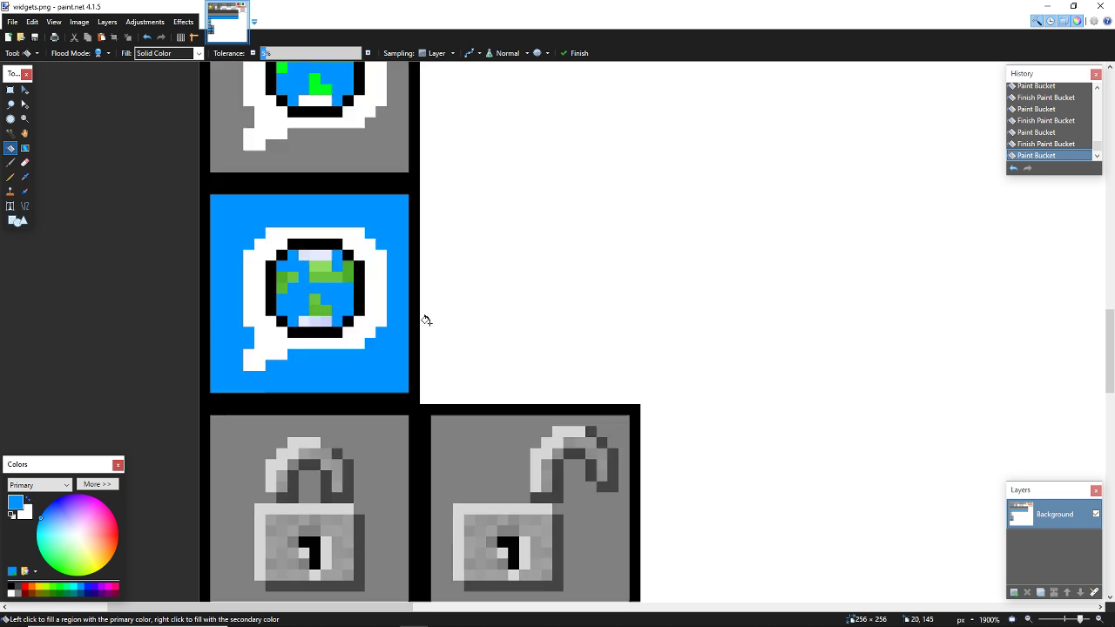
{"action": "scroll", "coordinate": [425, 320], "scroll_direction": "down", "scroll_amount": 2}
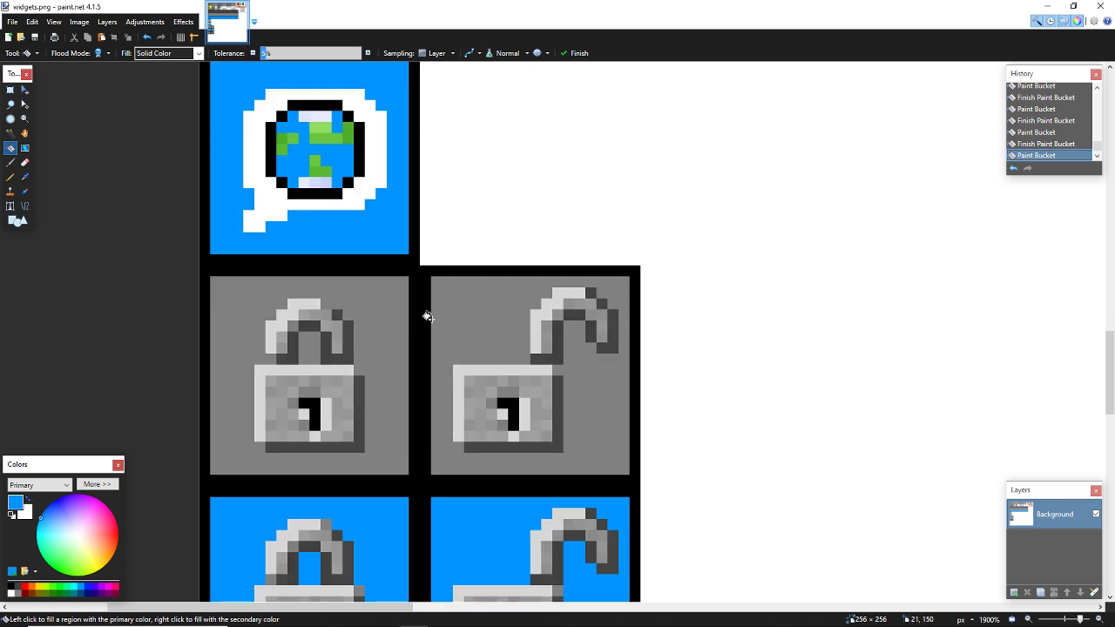
{"action": "scroll", "coordinate": [359, 503], "scroll_direction": "up", "scroll_amount": 4, "text": "ctrl"}
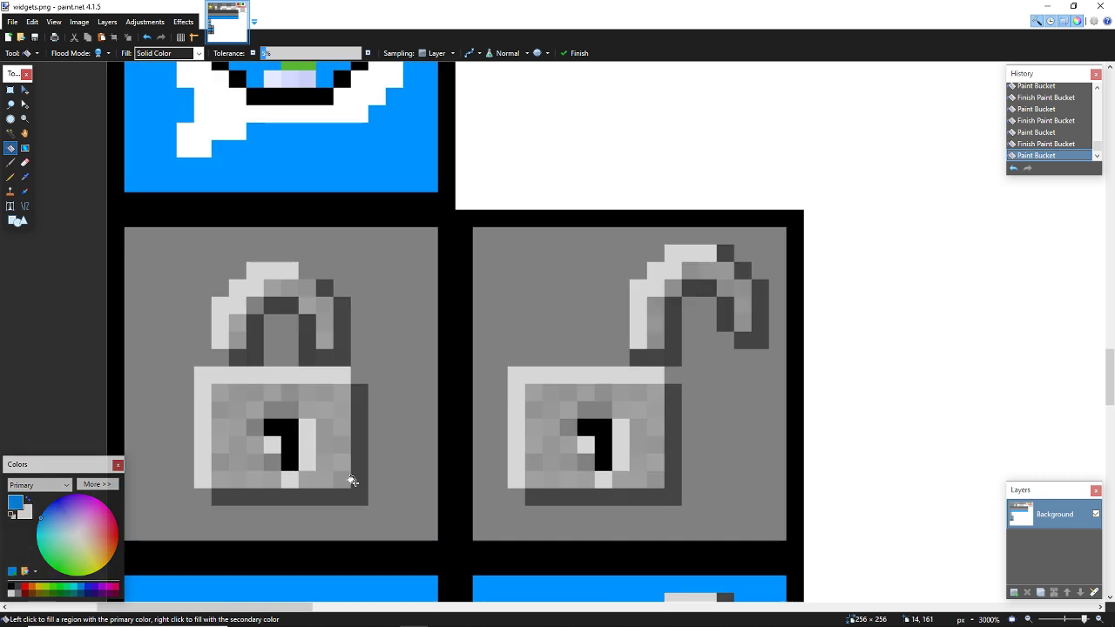
{"action": "key", "text": "p"}
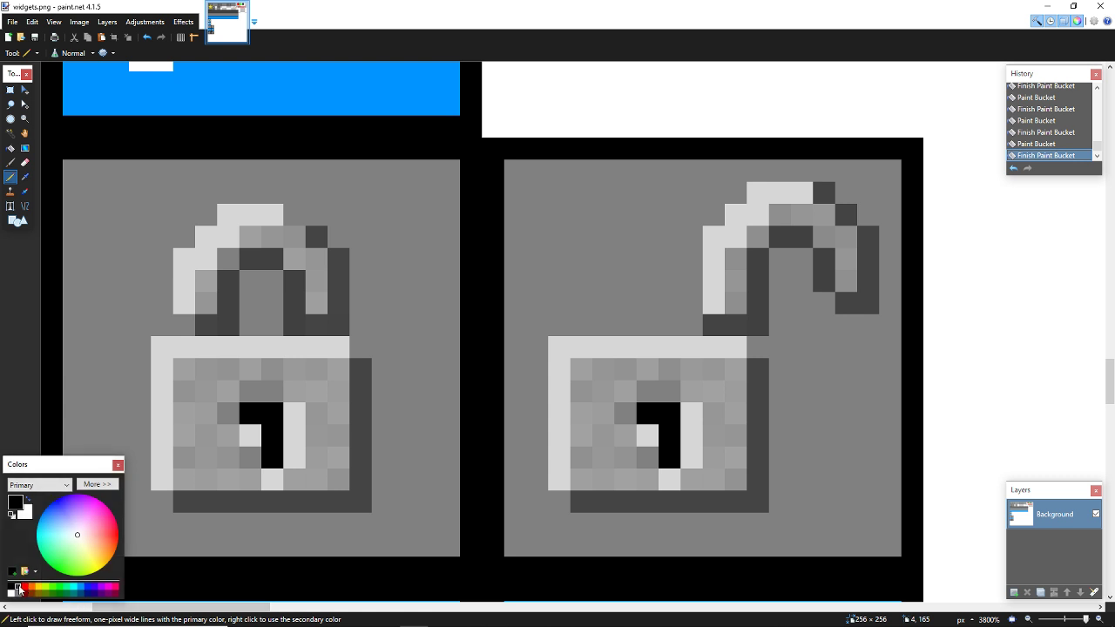
{"action": "left_click", "coordinate": [242, 491]}
{"action": "key", "text": "ctrl+z"}
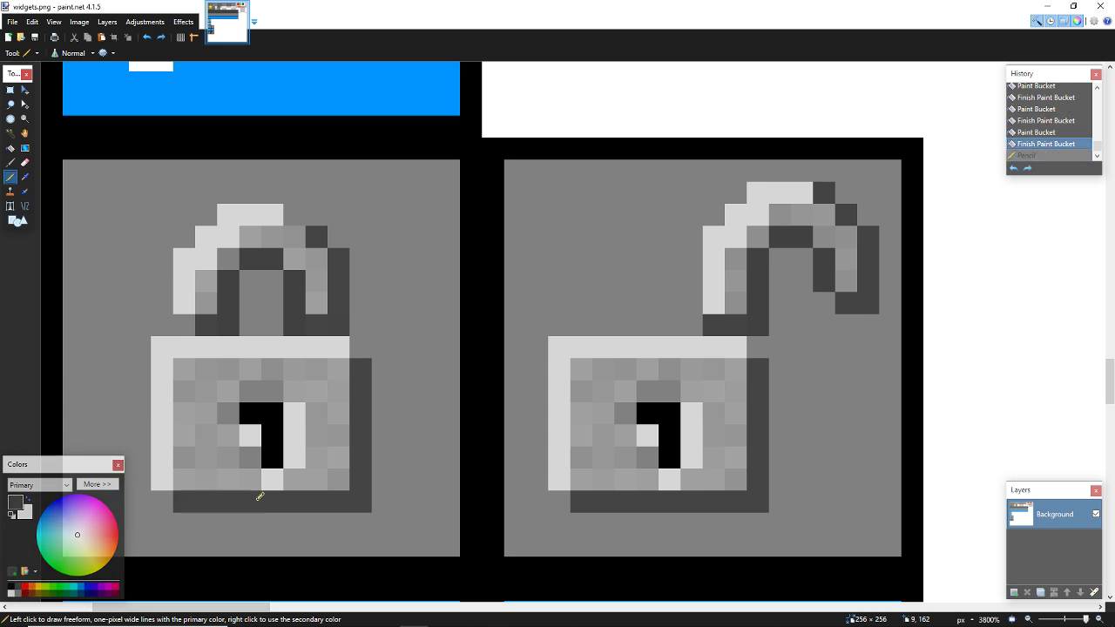
Step: Sample the grey button background and pencil it over the closed padlock body's dark shadow and the dark pixels under the shackle's left leg
{"action": "key", "text": "k"}
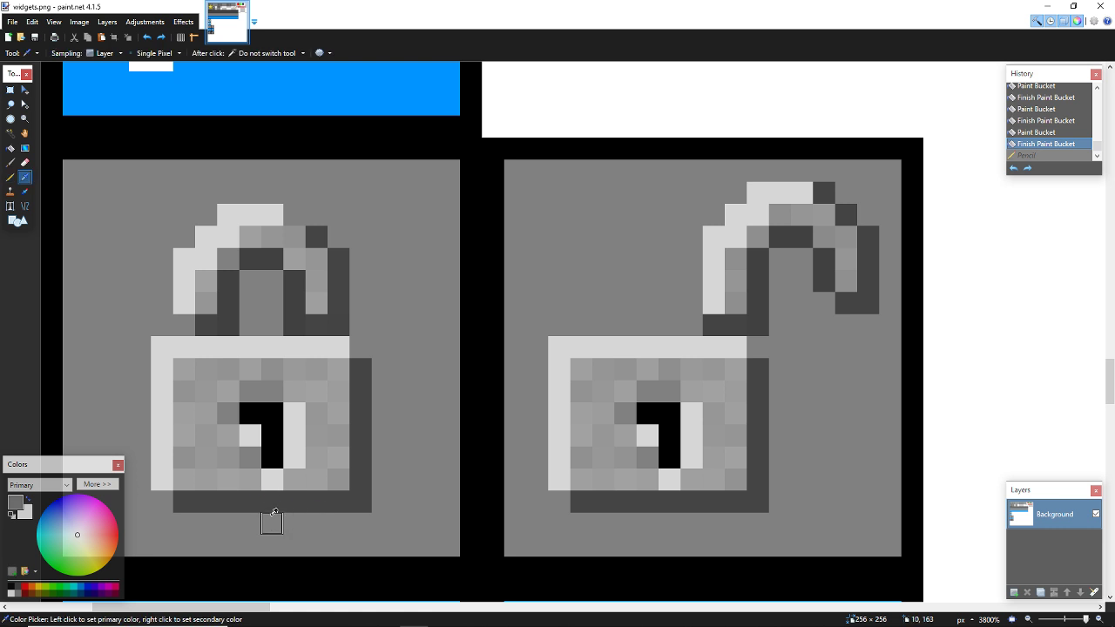
{"action": "key", "text": "p"}
{"action": "mouse_move", "coordinate": [196, 492]}
{"action": "left_mouse_down"}
{"action": "mouse_move", "coordinate": [373, 505]}
{"action": "mouse_move", "coordinate": [371, 467]}
{"action": "left_mouse_up"}
{"action": "left_click", "coordinate": [370, 381]}
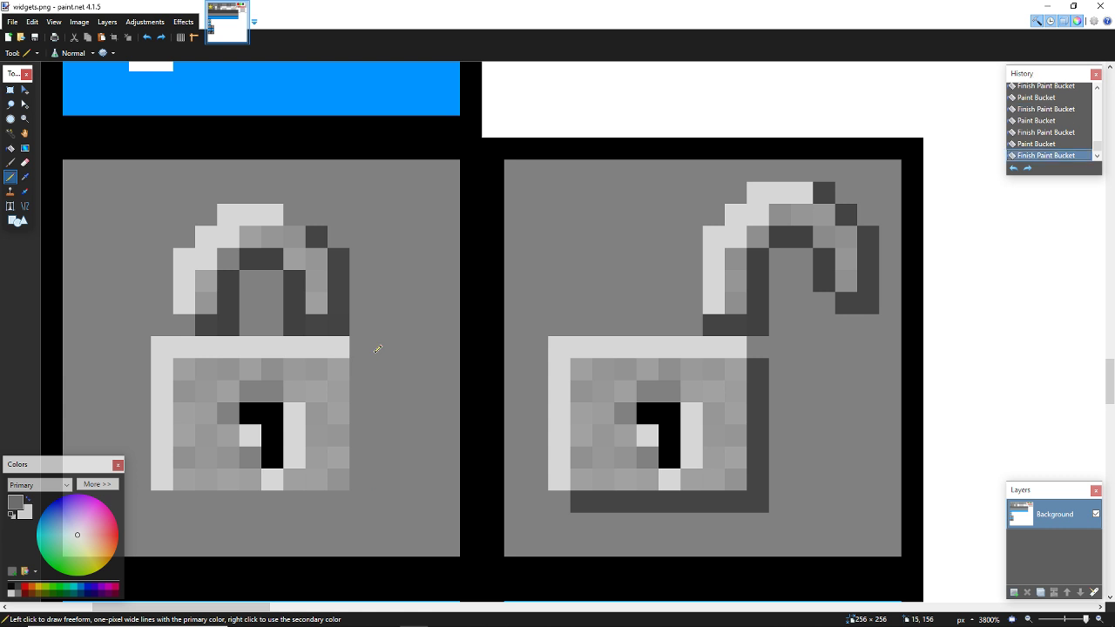
{"action": "left_click", "coordinate": [230, 322]}
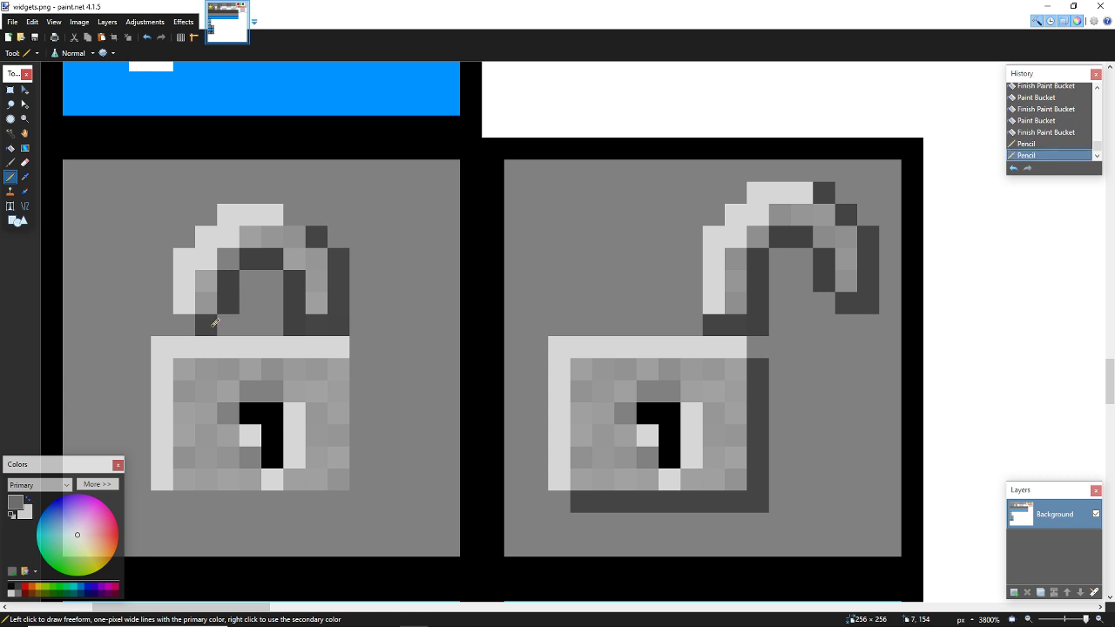
{"action": "left_click", "coordinate": [215, 323]}
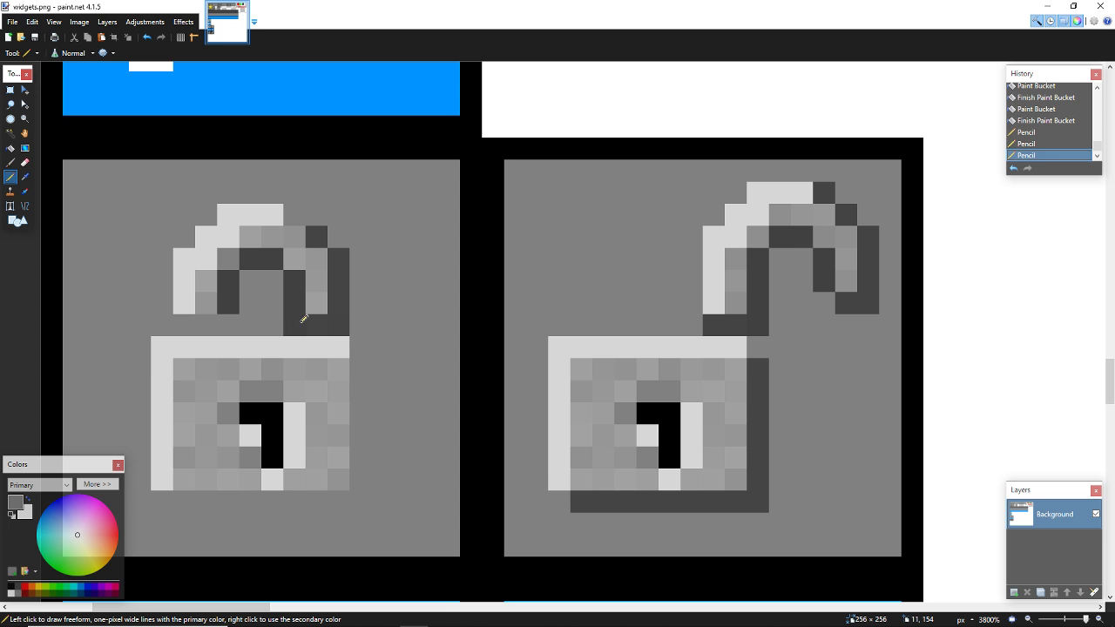
Step: Expand the colour window, set the primary colour's value to 50 for a mid grey, and move the window aside
{"action": "key", "text": "k"}
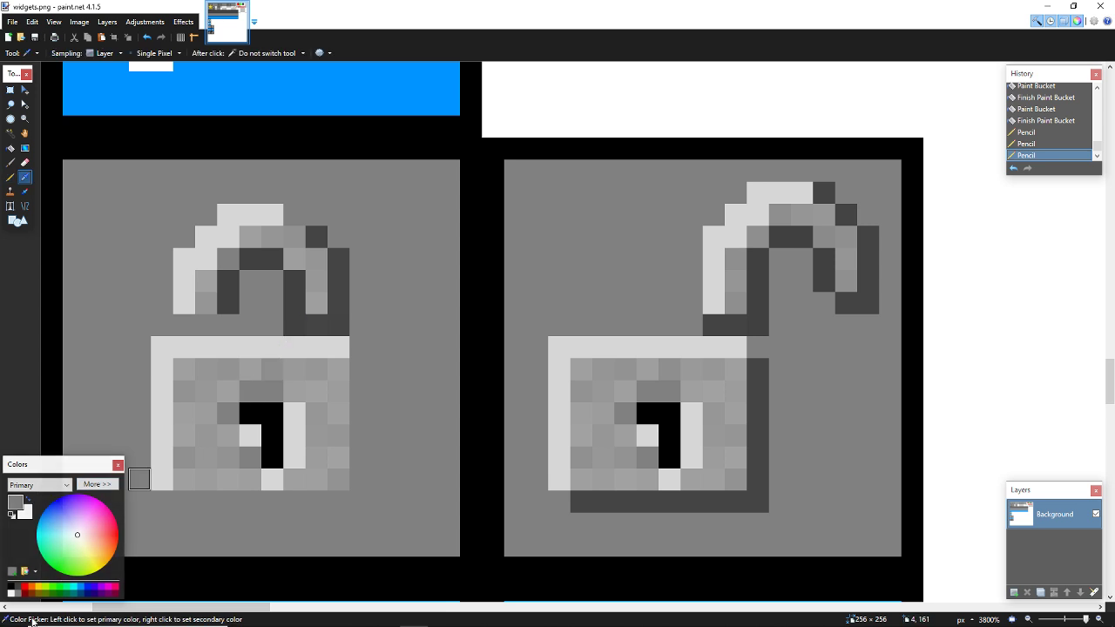
{"action": "scroll", "coordinate": [339, 346], "scroll_direction": "up", "scroll_amount": 4}
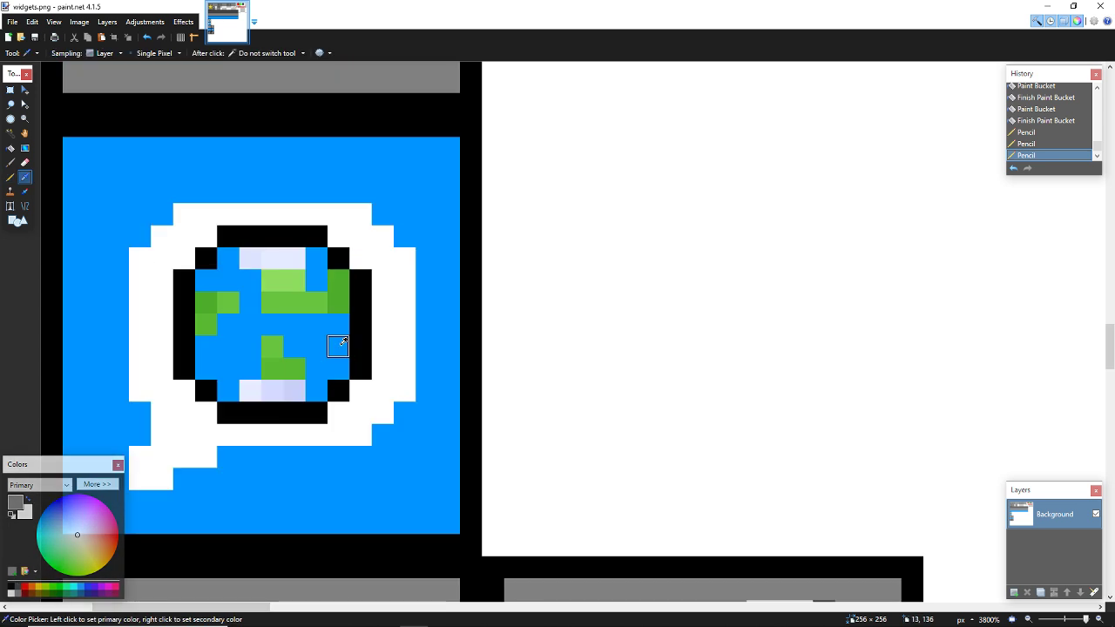
{"action": "scroll", "coordinate": [338, 346], "scroll_direction": "down", "scroll_amount": 4}
{"action": "scroll", "coordinate": [227, 456], "scroll_direction": "down", "scroll_amount": 1}
{"action": "scroll", "coordinate": [206, 465], "scroll_direction": "up", "scroll_amount": 1}
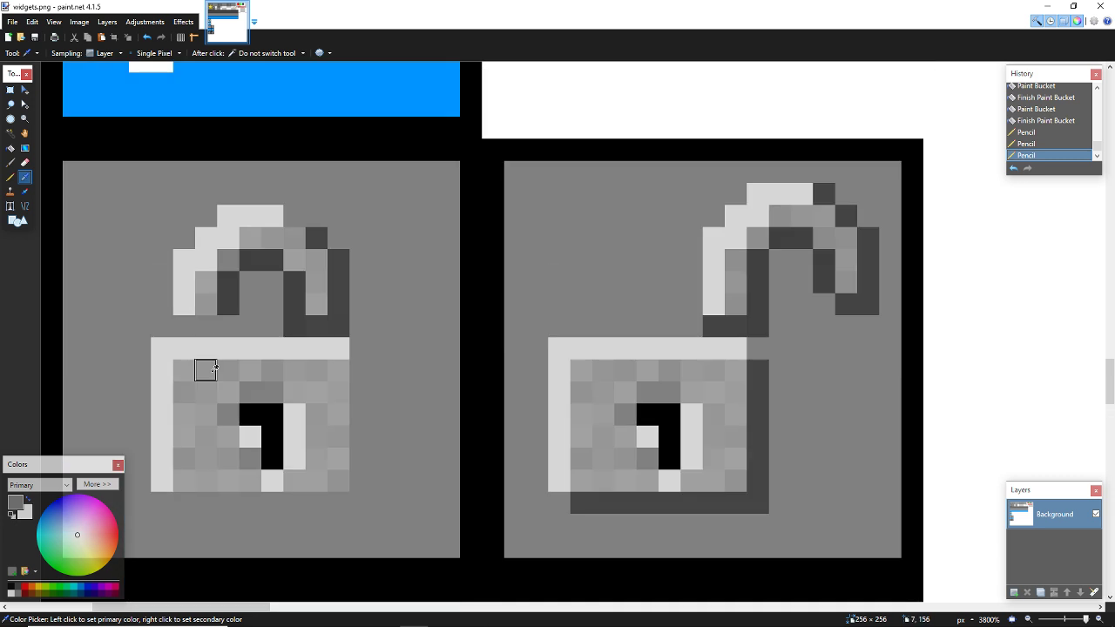
{"action": "left_click", "coordinate": [98, 484]}
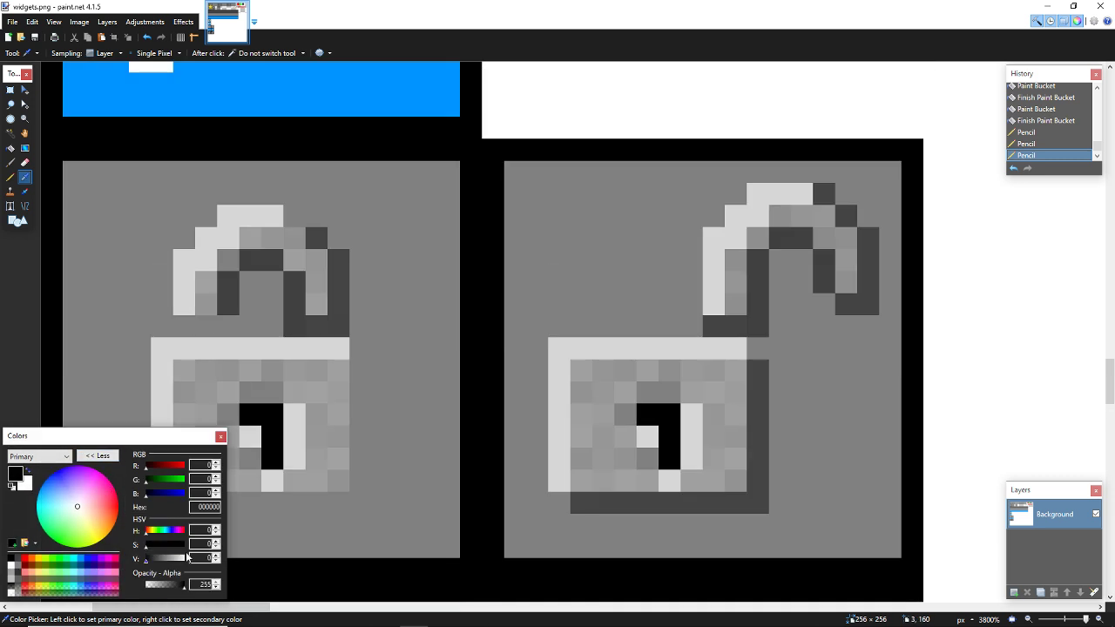
{"action": "type", "text": "50"}
{"action": "left_click", "coordinate": [10, 177]}
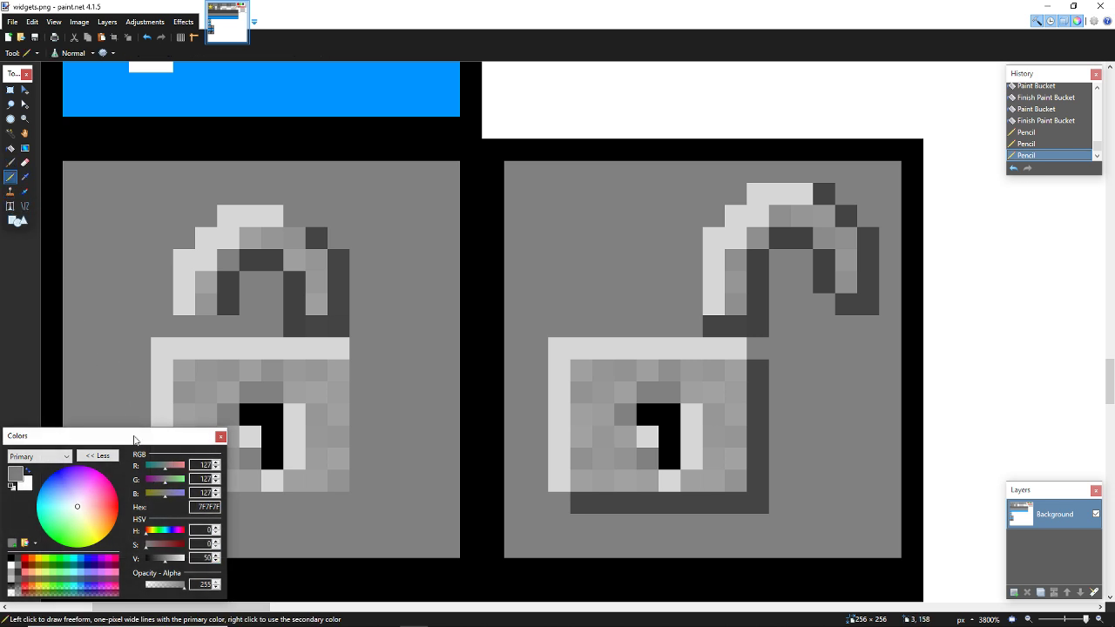
{"action": "left_click_drag", "start_coordinate": [137, 438], "coordinate": [6, 453]}
Step: Try filling the padlocks' light highlight edges with the mid grey, and undo it
{"action": "key", "text": "f"}
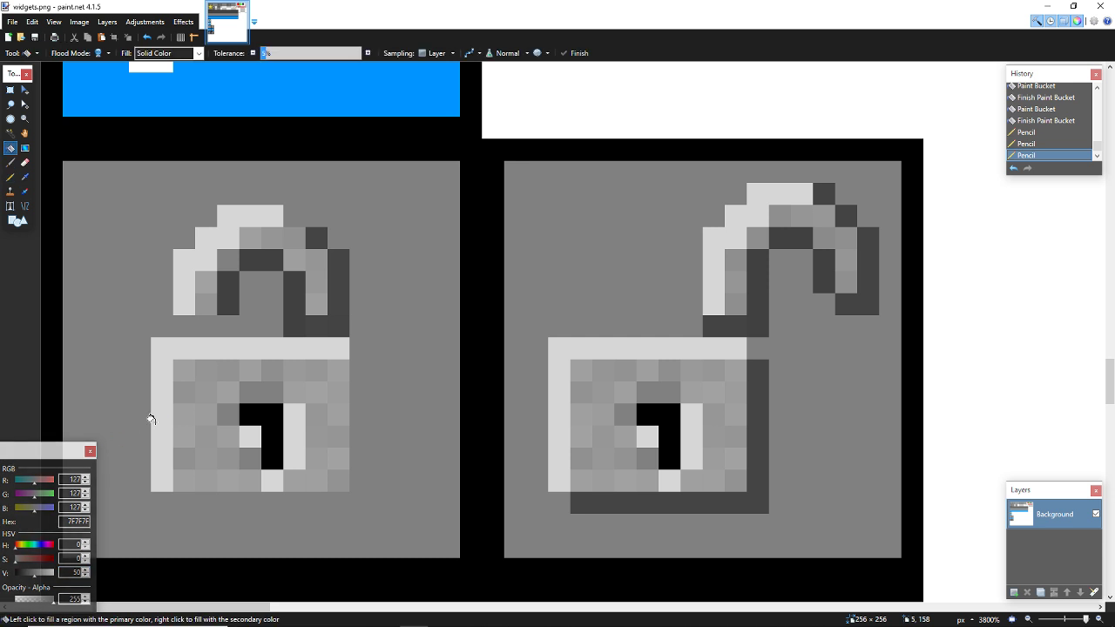
{"action": "left_click", "coordinate": [160, 419]}
{"action": "key", "text": "ctrl+z"}
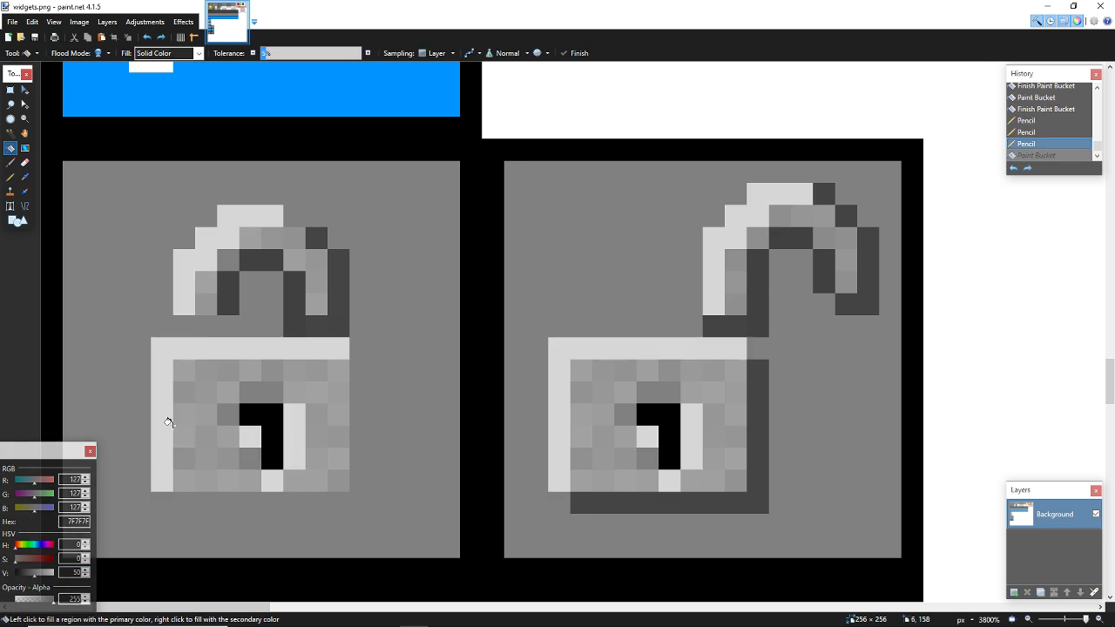
Step: Set the primary colour's value to 75 and fill the grey padlocks' light highlight edges with it
{"action": "type", "text": "7"}
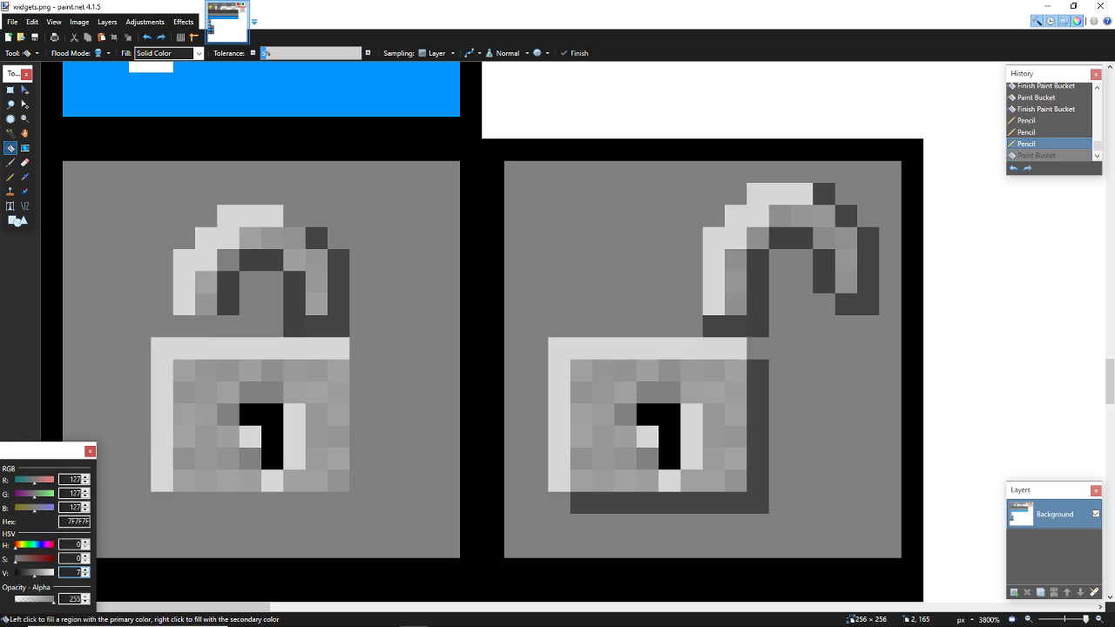
{"action": "type", "text": "5"}
{"action": "left_click", "coordinate": [162, 436]}
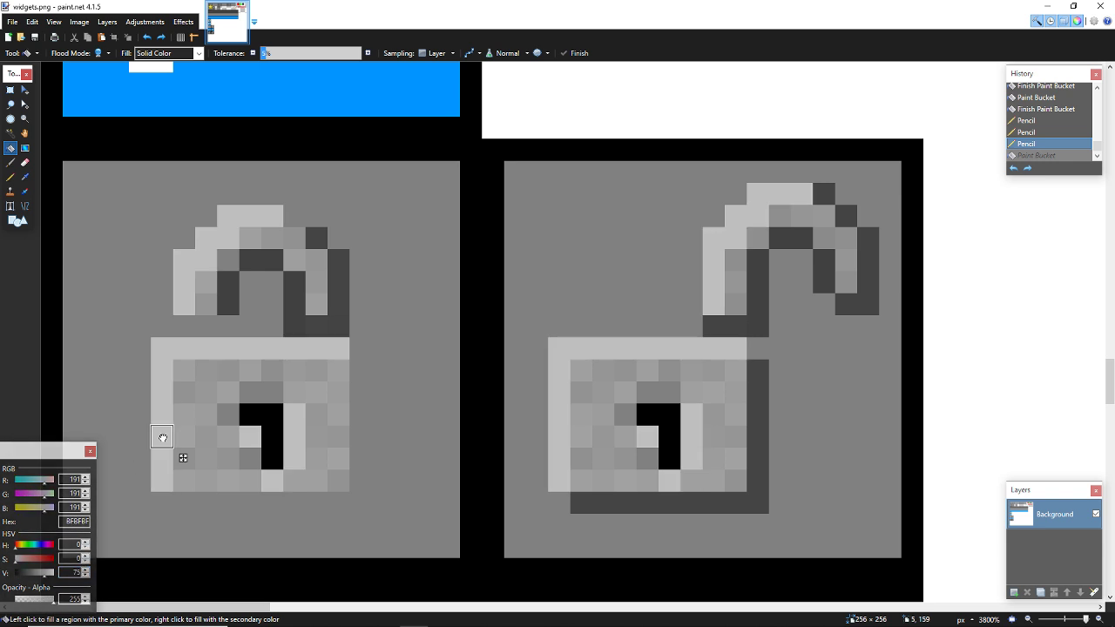
Step: Fill the mottled grey pixels across the padlock bodies and shackles with the same light grey, leaving the keyhole's shading
{"action": "left_click", "coordinate": [192, 382]}
{"action": "left_click", "coordinate": [184, 392]}
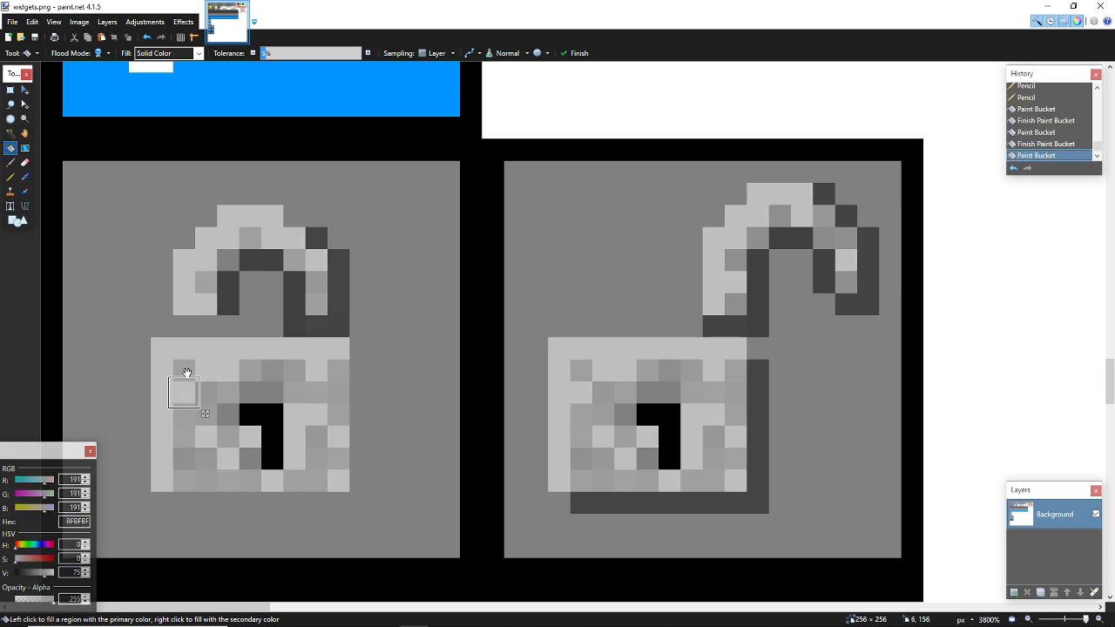
{"action": "left_click", "coordinate": [184, 370]}
{"action": "left_click", "coordinate": [250, 370]}
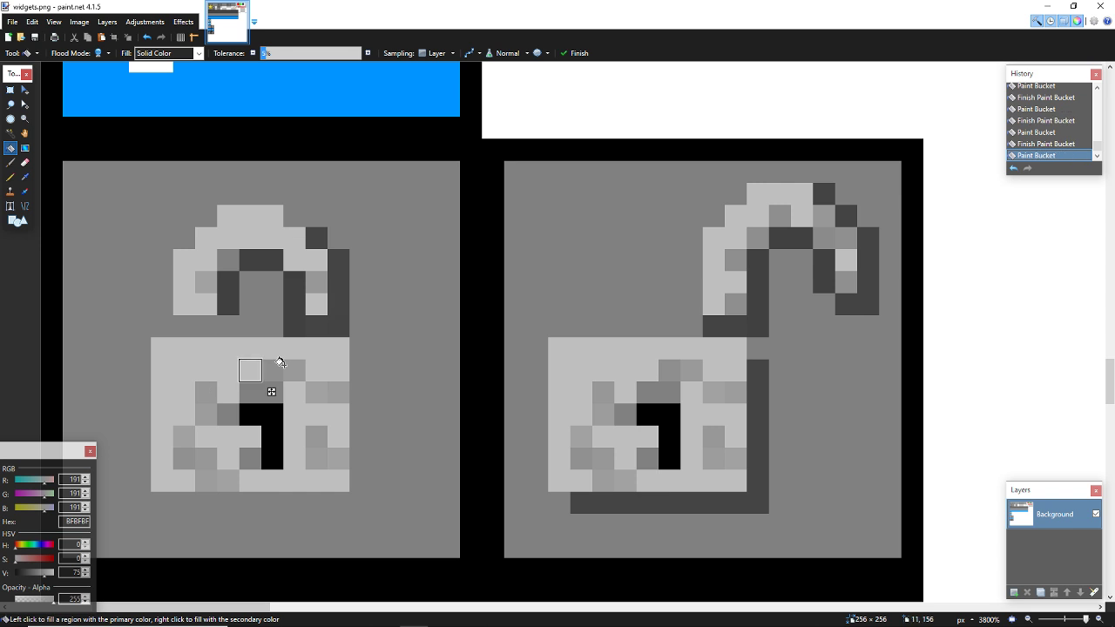
{"action": "left_click", "coordinate": [281, 363]}
{"action": "left_click", "coordinate": [315, 392]}
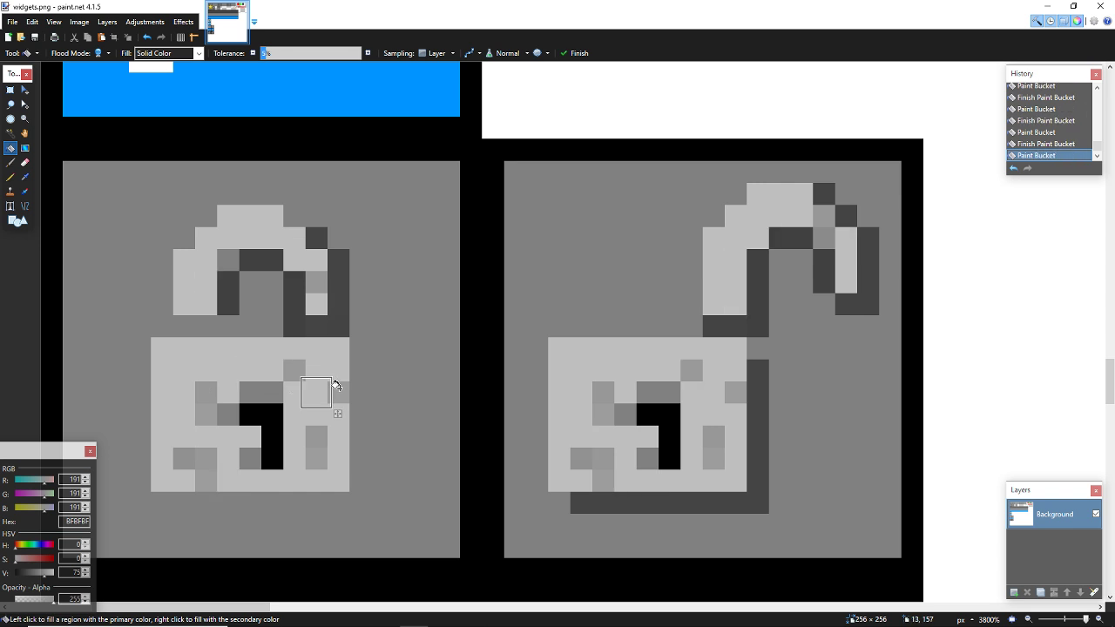
{"action": "left_click", "coordinate": [336, 388]}
{"action": "left_click", "coordinate": [294, 370]}
{"action": "left_click", "coordinate": [272, 392]}
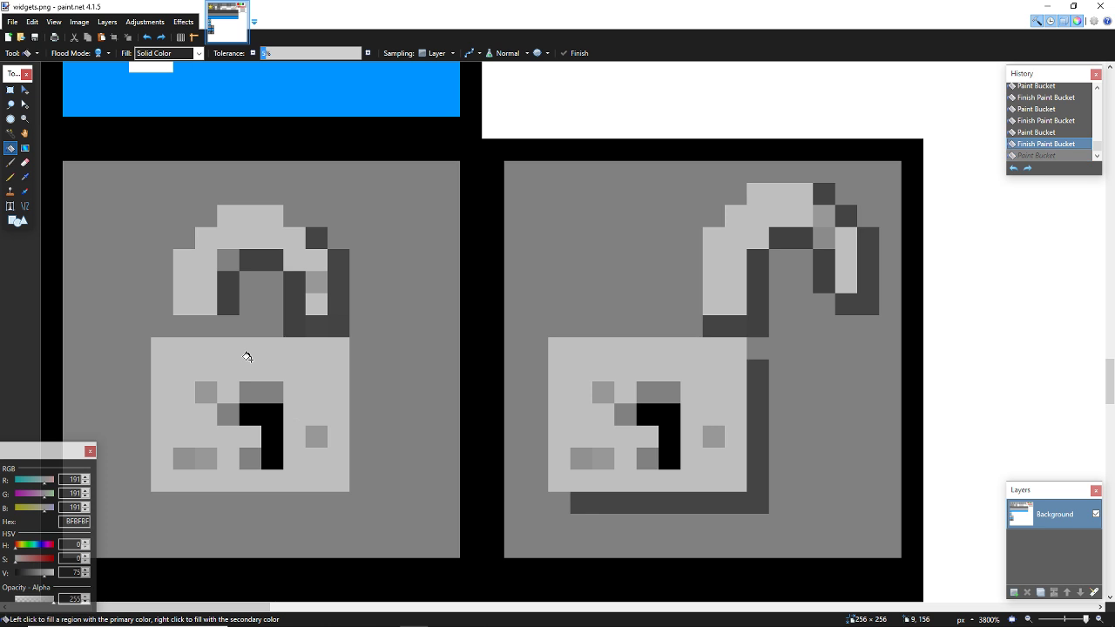
{"action": "key", "text": "ctrl+z"}
{"action": "left_click", "coordinate": [208, 459]}
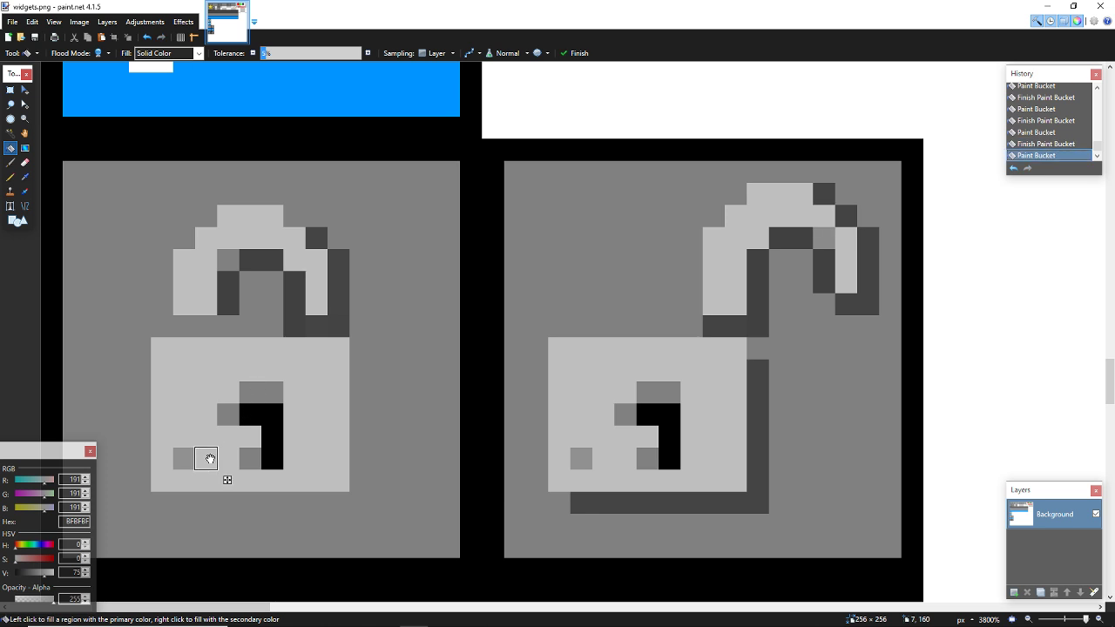
{"action": "left_click", "coordinate": [184, 459]}
Step: Try filling the grey pixels beside the keyhole with light grey, and undo it
{"action": "left_click", "coordinate": [251, 458]}
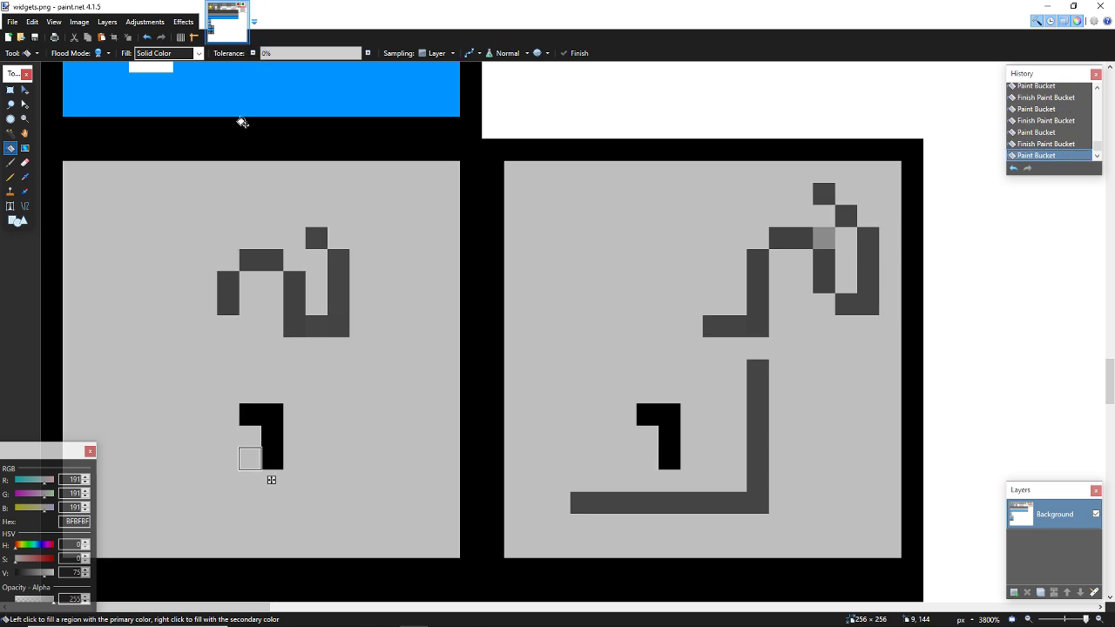
{"action": "key", "text": "ctrl+z"}
{"action": "key", "text": "ctrl+y"}
{"action": "key", "text": "ctrl+z"}
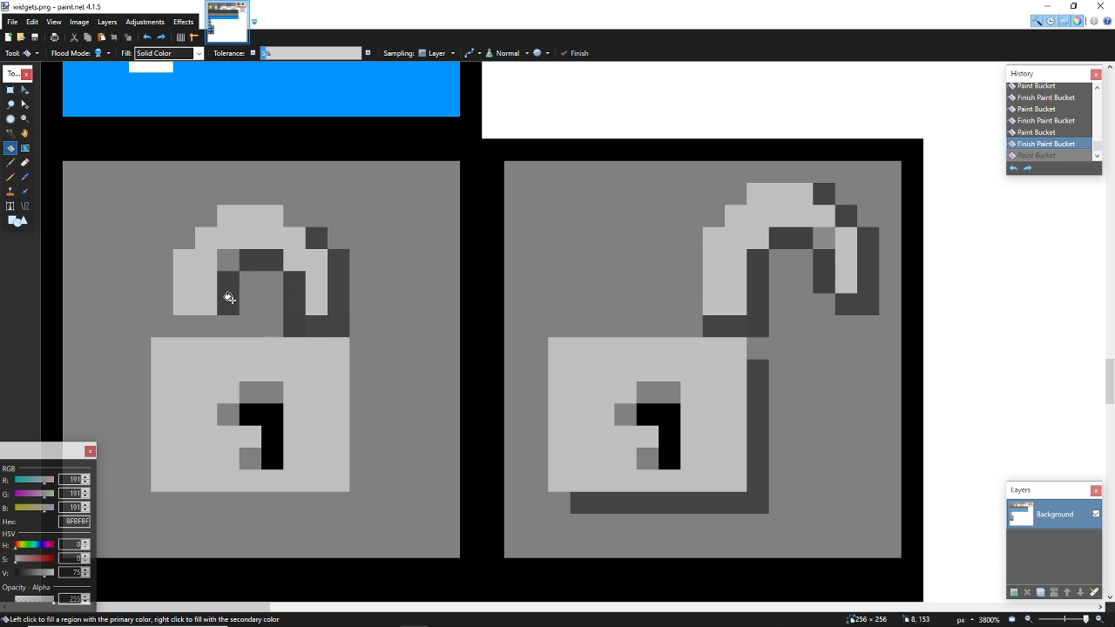
Step: Try filling the dark shadow pixels around the padlock shackles with light grey
{"action": "left_click", "coordinate": [228, 298]}
{"action": "left_click", "coordinate": [339, 284]}
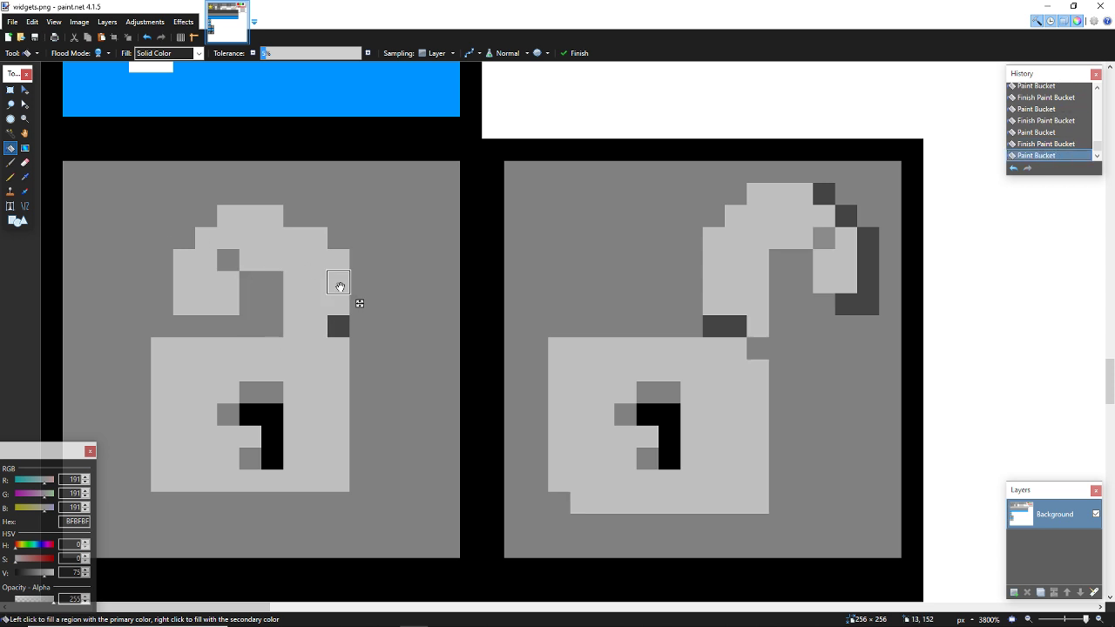
{"action": "left_click", "coordinate": [338, 323]}
Step: Try pencilling light grey over the closed shackle's inner corner and the gap between its left leg and the body
{"action": "key", "text": "p"}
{"action": "left_click", "coordinate": [229, 254]}
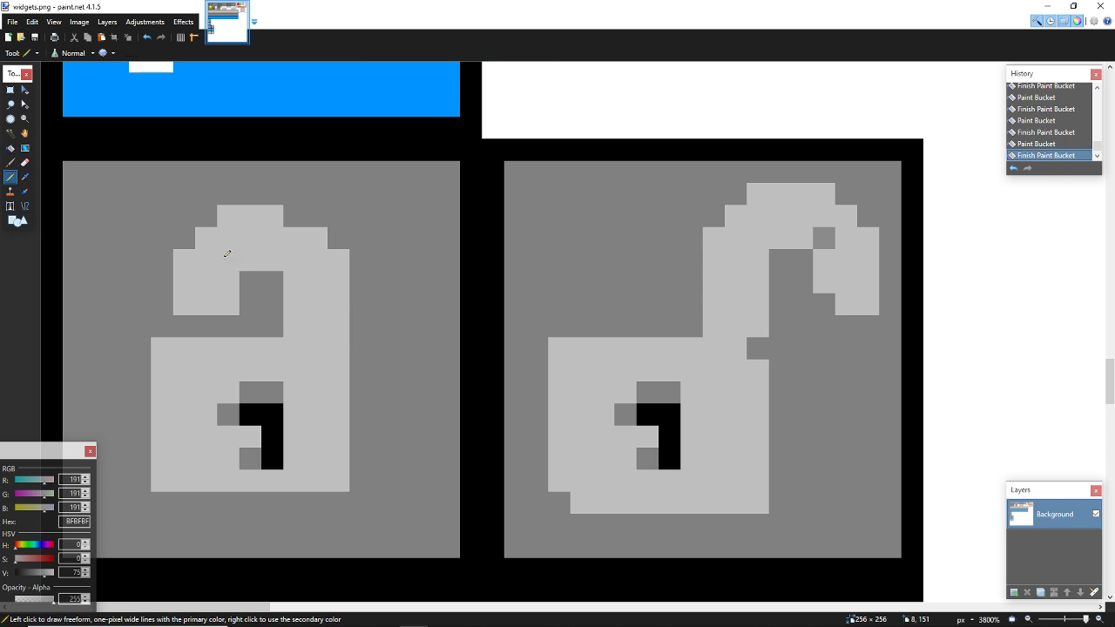
{"action": "left_click", "coordinate": [201, 322]}
{"action": "left_click", "coordinate": [169, 302]}
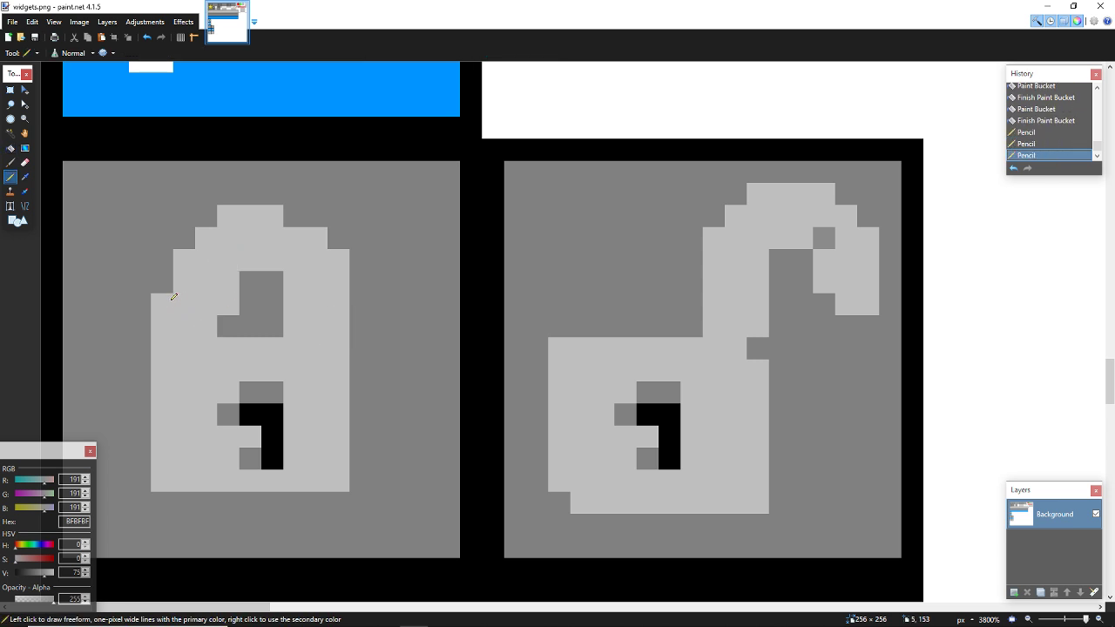
Step: Undo the light grey pencil marks and the fills over the shackles' dark shadows
{"action": "key", "text": "ctrl+z"}
{"action": "key", "text": "ctrl+z"}
{"action": "key", "text": "ctrl+z"}
{"action": "key", "text": "ctrl+z"}
{"action": "key", "text": "ctrl+z"}
{"action": "key", "text": "ctrl+z"}
{"action": "key", "text": "ctrl+z"}
{"action": "key", "text": "ctrl+z"}
{"action": "key", "text": "ctrl+z"}
{"action": "key", "text": "ctrl+z"}
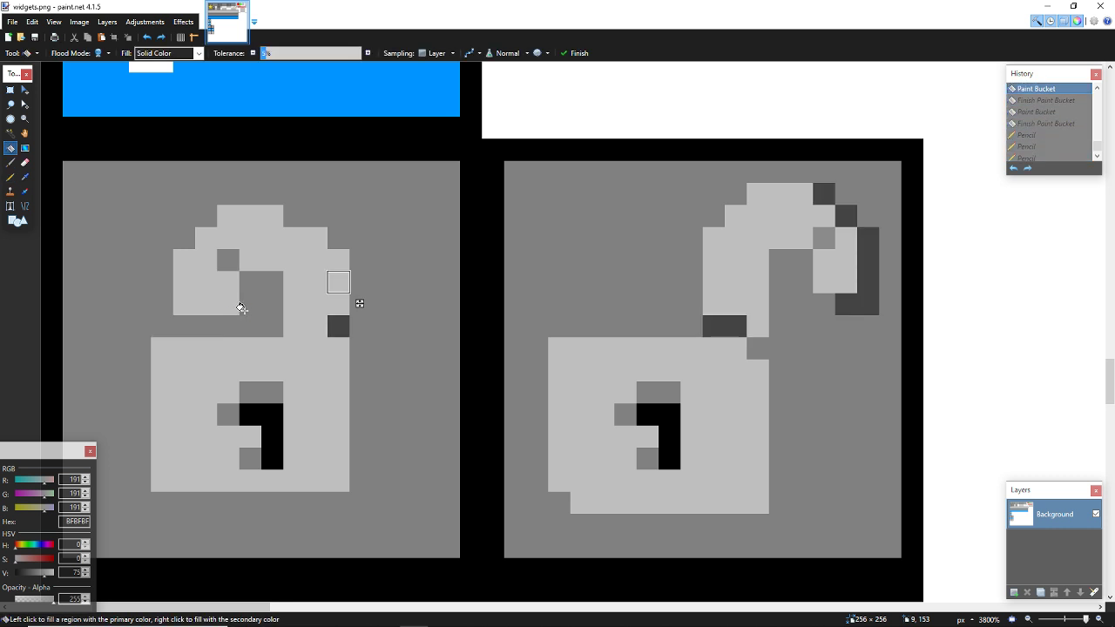
{"action": "key", "text": "o"}
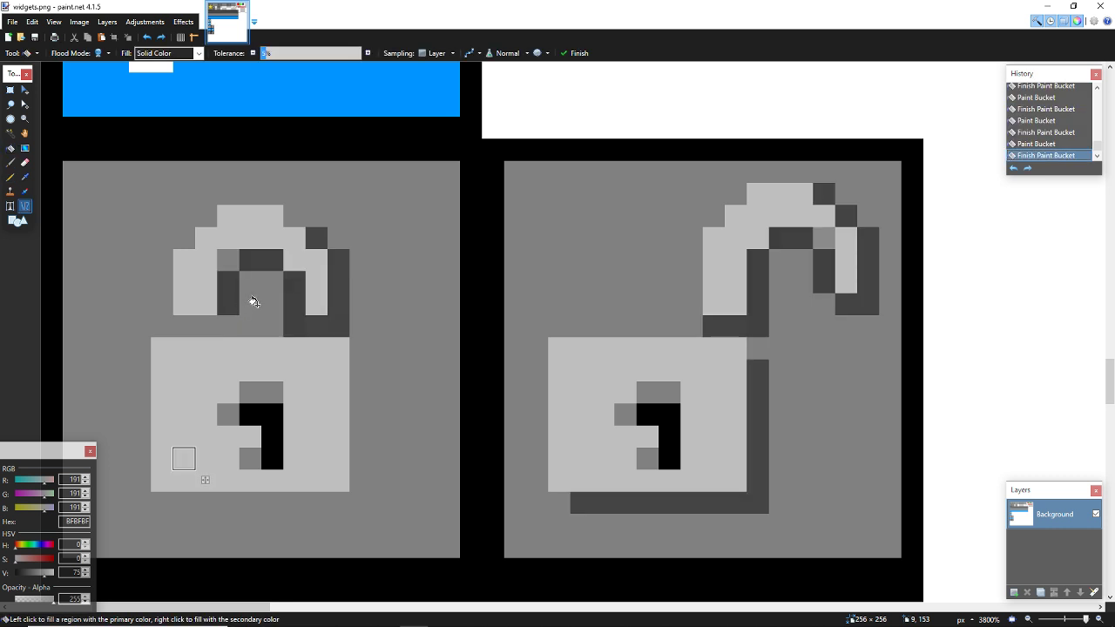
Step: Pencil light grey above both ends of the closed padlock's body and over the dark pixels inside the shackle, bridging its opening
{"action": "key", "text": "p"}
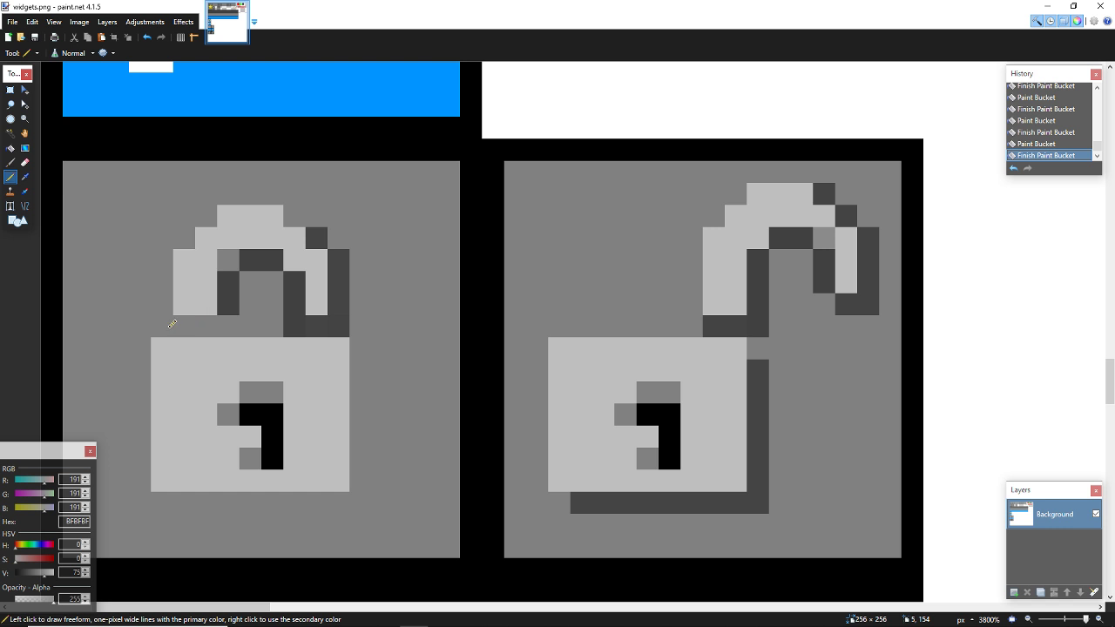
{"action": "left_click_drag", "start_coordinate": [172, 324], "coordinate": [329, 324]}
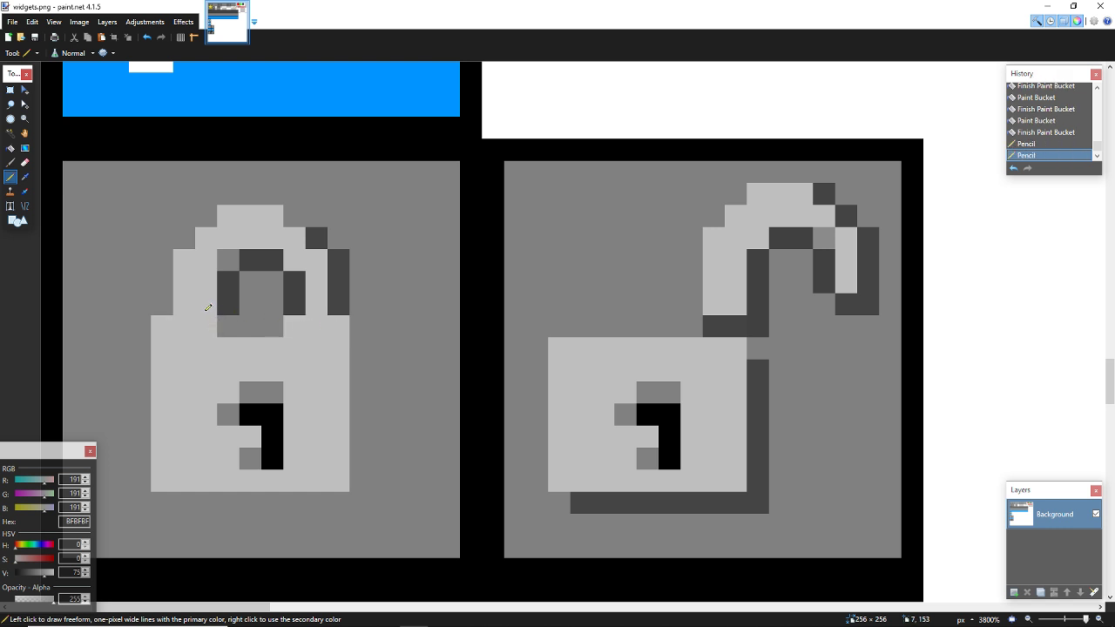
{"action": "left_click", "coordinate": [288, 307]}
{"action": "left_click", "coordinate": [231, 301]}
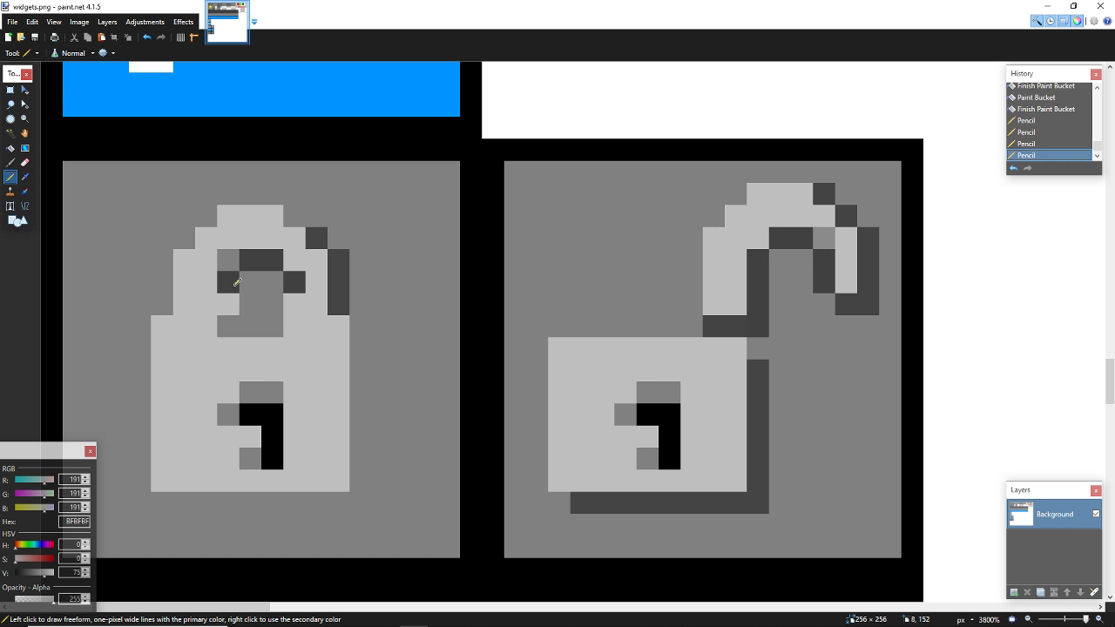
{"action": "left_click_drag", "start_coordinate": [236, 283], "coordinate": [298, 281]}
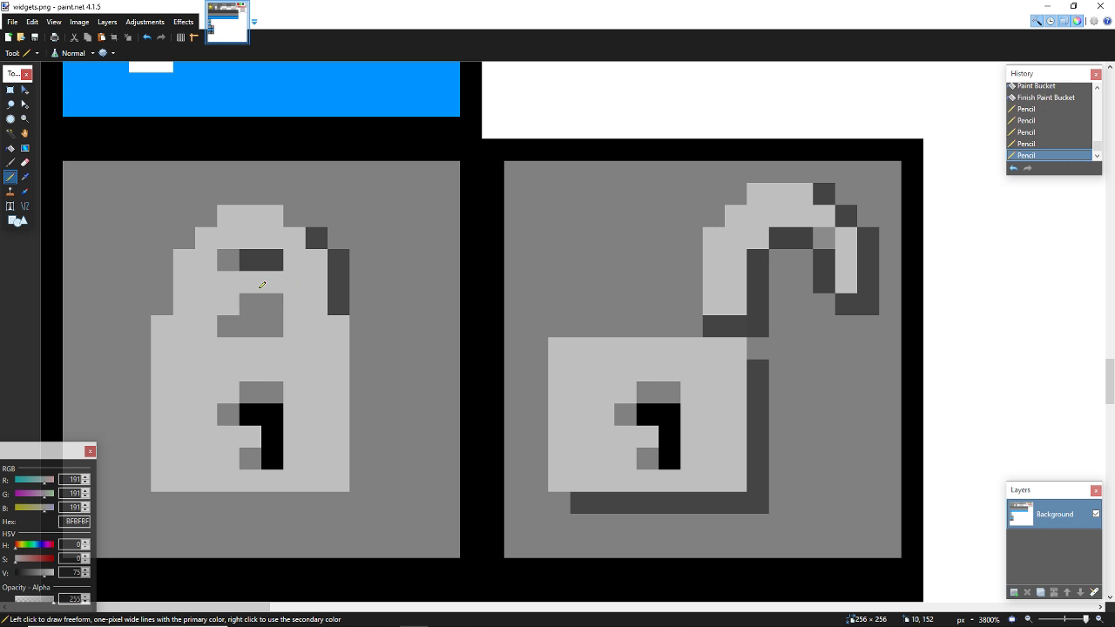
Step: Erase most of the closed padlock's upper shackle to transparency with the 2-pixel eraser
{"action": "key", "text": "r"}
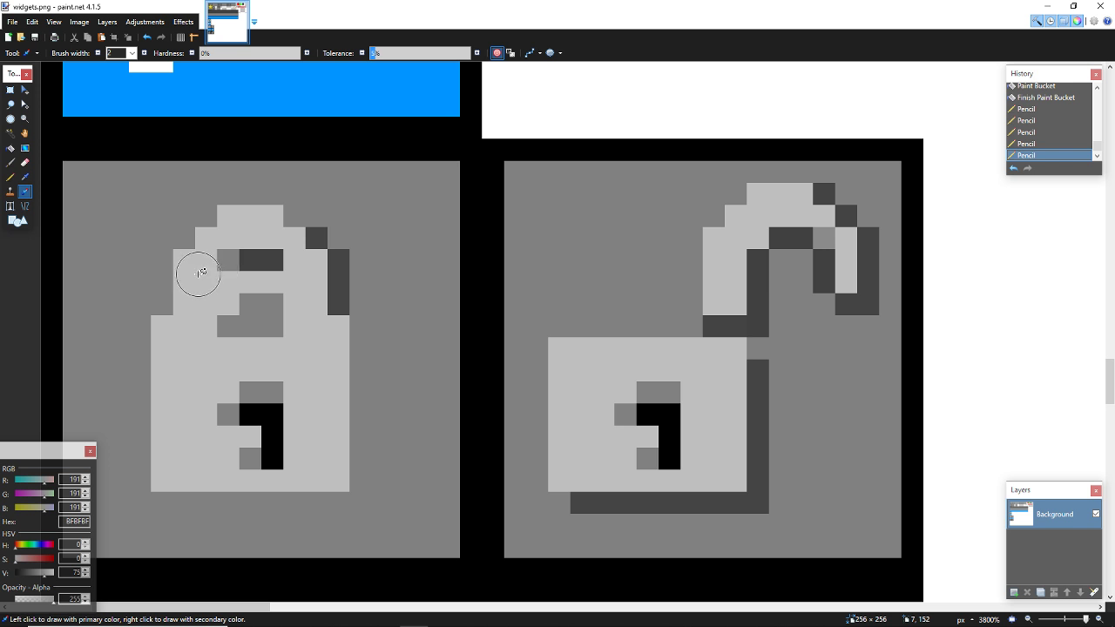
{"action": "key", "text": "e"}
{"action": "left_click", "coordinate": [197, 271]}
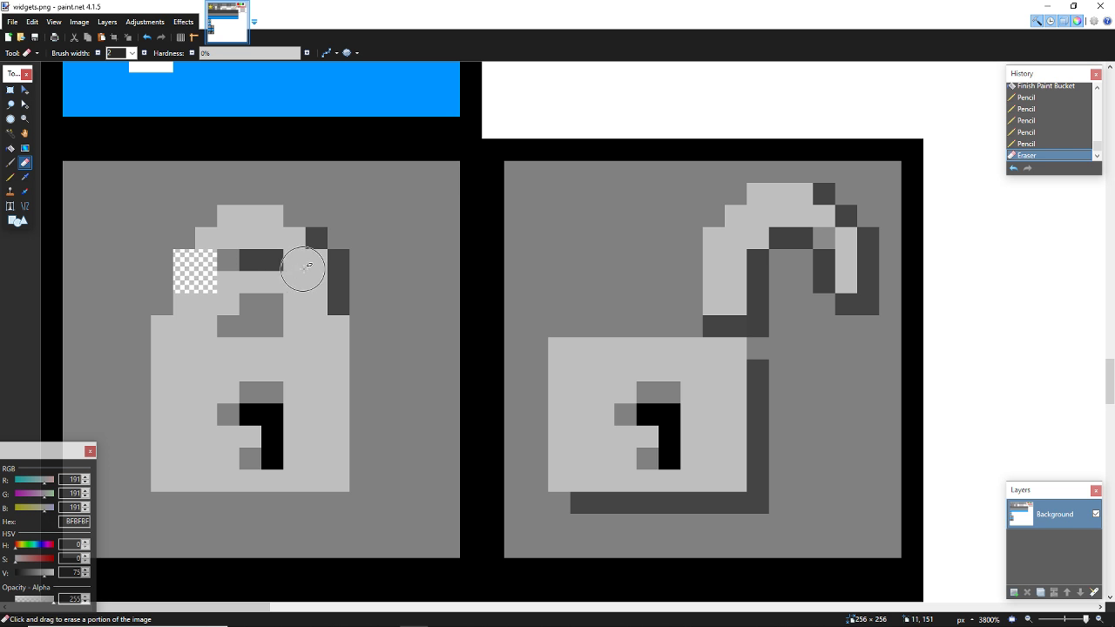
{"action": "left_click", "coordinate": [315, 271]}
{"action": "key", "text": "ctrl+z"}
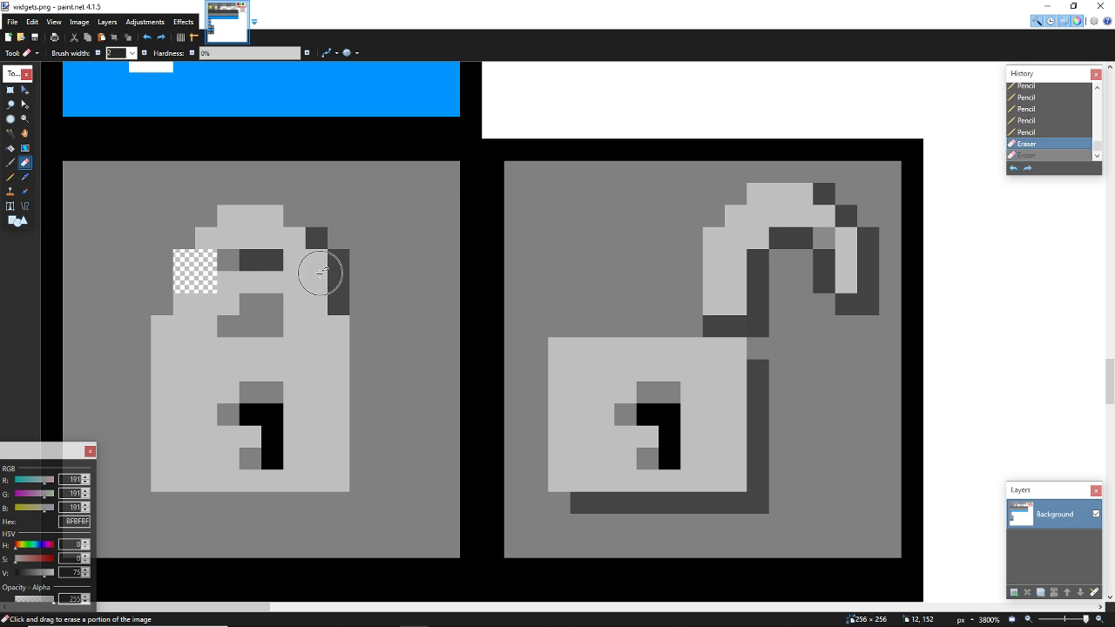
{"action": "left_click", "coordinate": [315, 271]}
{"action": "mouse_move", "coordinate": [315, 271]}
{"action": "left_mouse_down"}
{"action": "mouse_move", "coordinate": [310, 243]}
{"action": "mouse_move", "coordinate": [219, 247]}
{"action": "mouse_move", "coordinate": [252, 224]}
{"action": "mouse_move", "coordinate": [277, 225]}
{"action": "left_mouse_up"}
Step: Pencil light grey across the lower part of the closed padlock's erased shackle area
{"action": "key", "text": "k"}
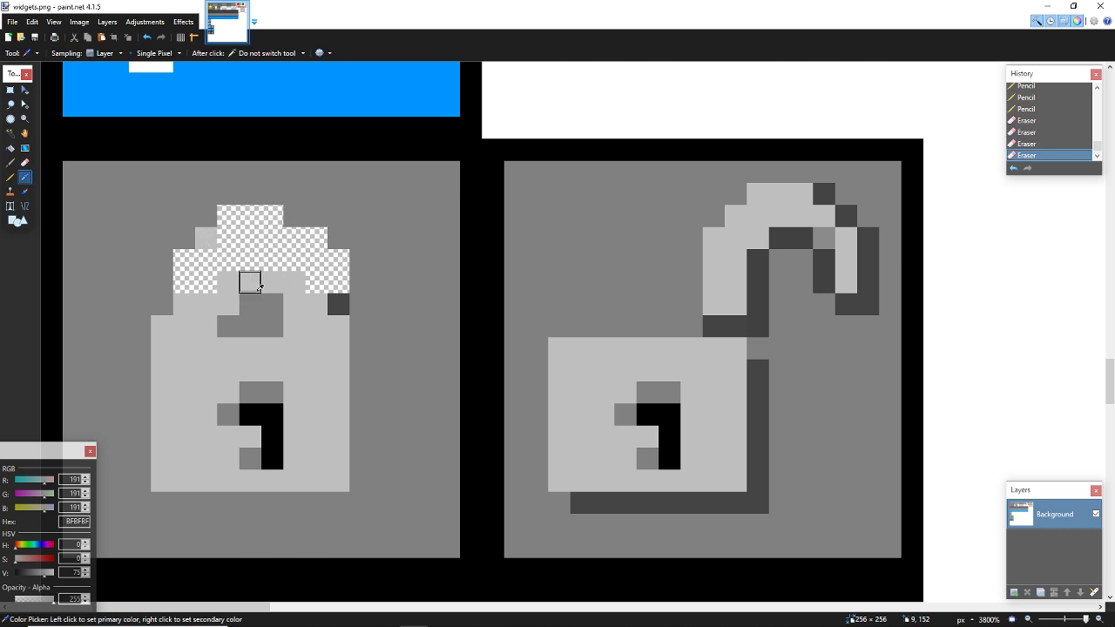
{"action": "key", "text": "p"}
{"action": "left_click_drag", "start_coordinate": [207, 279], "coordinate": [302, 263]}
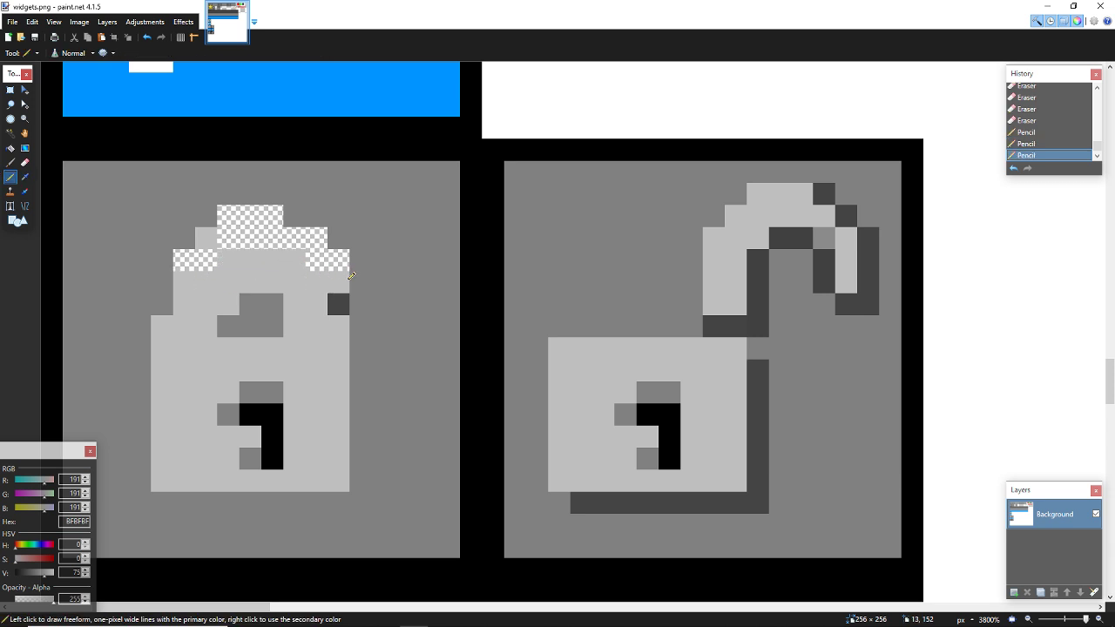
{"action": "key", "text": "l"}
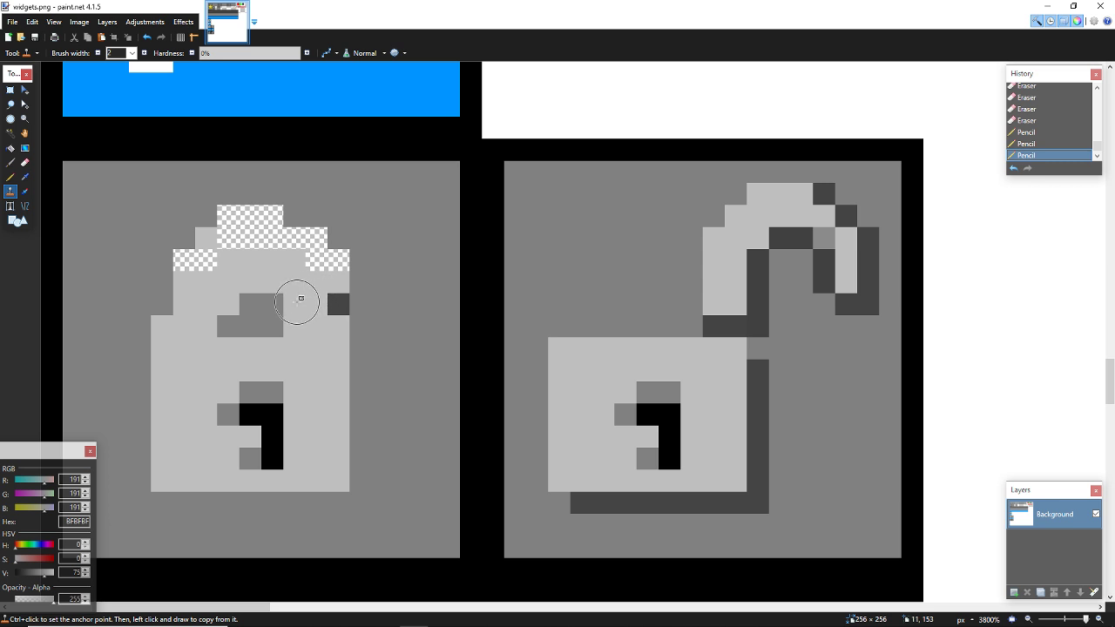
Step: Sample the grey button background and fill the opening inside the closed padlock's shackle with it
{"action": "key", "text": "k"}
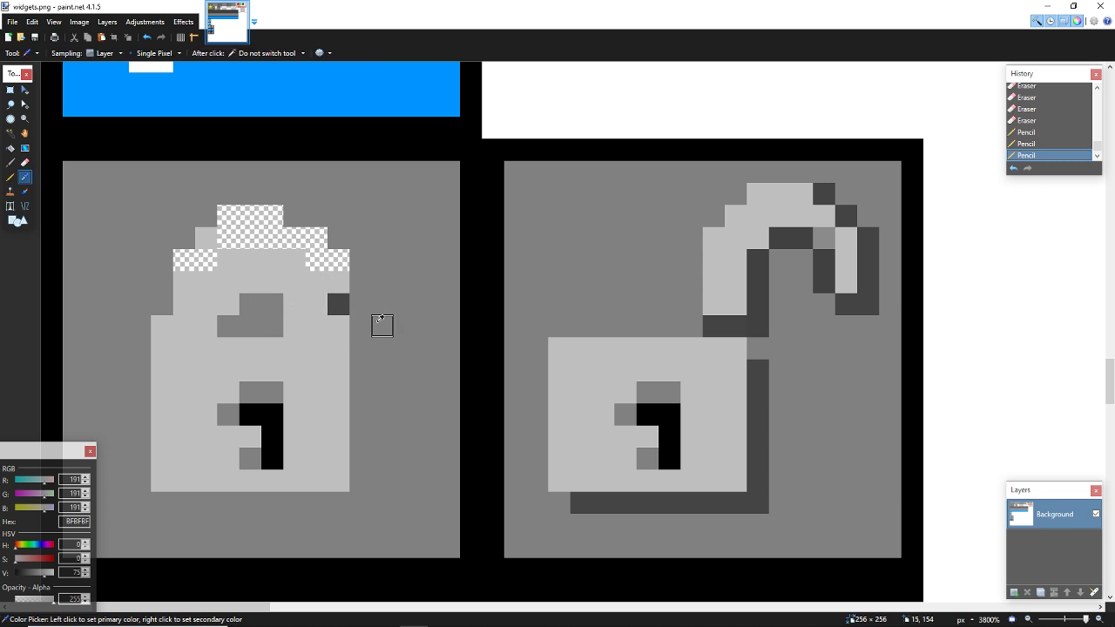
{"action": "left_click", "coordinate": [360, 325]}
{"action": "key", "text": "f"}
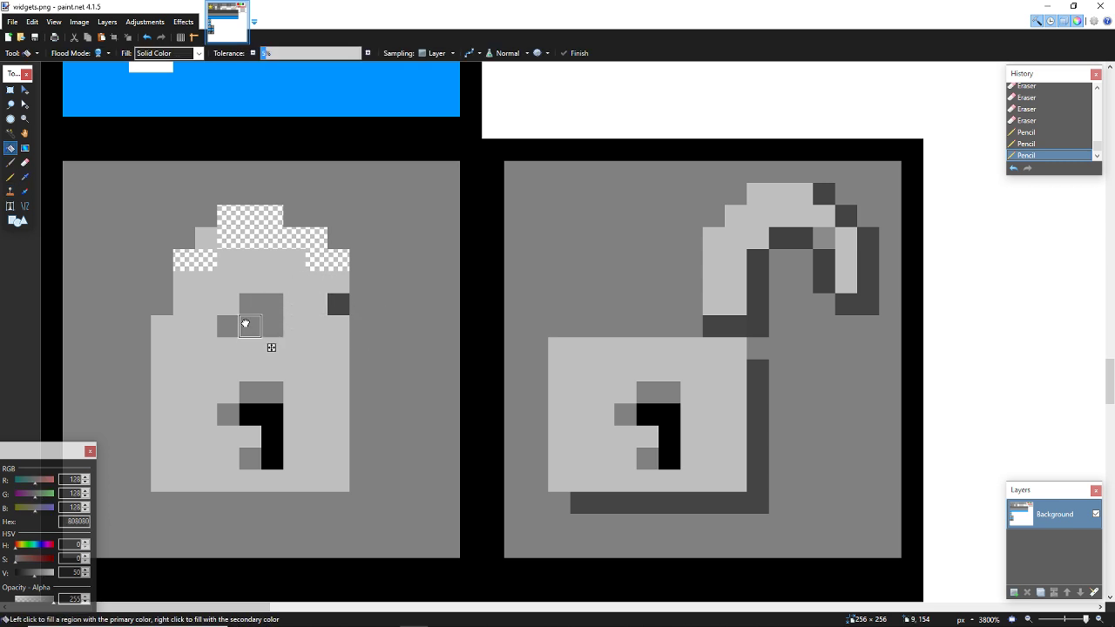
{"action": "left_click", "coordinate": [248, 314]}
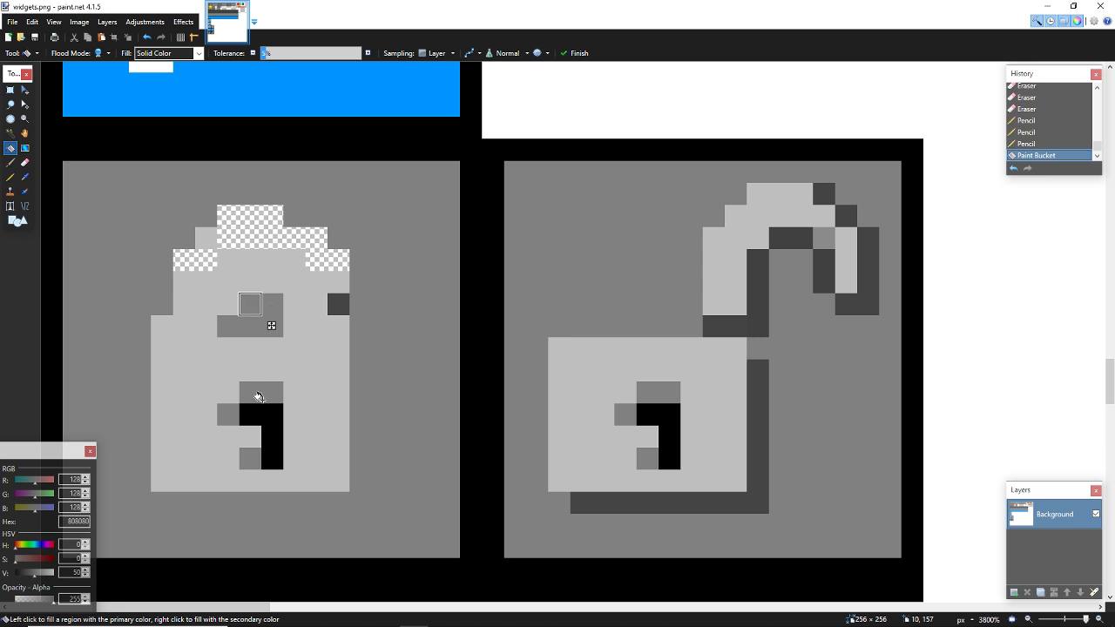
Step: Sample the padlock body's light grey and recolour the grey shading around the closed padlock's keyhole with it
{"action": "key", "text": "k"}
{"action": "mouse_move", "coordinate": [314, 369]}
{"action": "left_mouse_down"}
{"action": "mouse_move", "coordinate": [244, 398]}
{"action": "mouse_move", "coordinate": [261, 468]}
{"action": "mouse_move", "coordinate": [304, 399]}
{"action": "left_mouse_up"}
{"action": "key", "text": "r"}
{"action": "scroll", "coordinate": [309, 386], "scroll_direction": "down", "scroll_amount": 3}
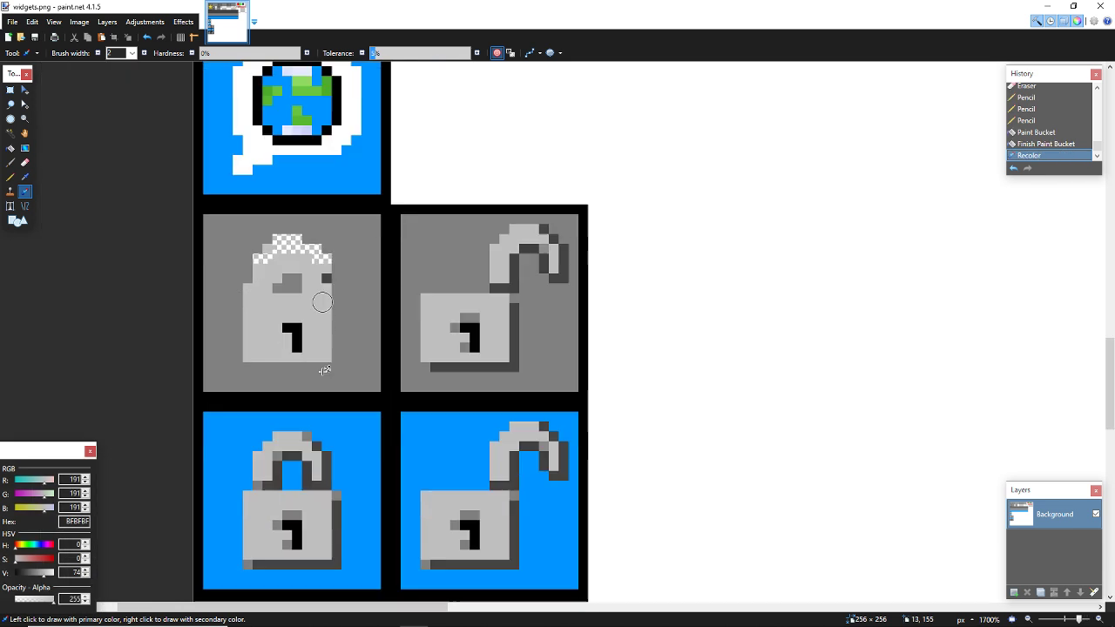
{"action": "scroll", "coordinate": [322, 371], "scroll_direction": "down", "scroll_amount": 3}
{"action": "scroll", "coordinate": [317, 373], "scroll_direction": "up", "scroll_amount": 1}
{"action": "scroll", "coordinate": [319, 370], "scroll_direction": "up", "scroll_amount": 5}
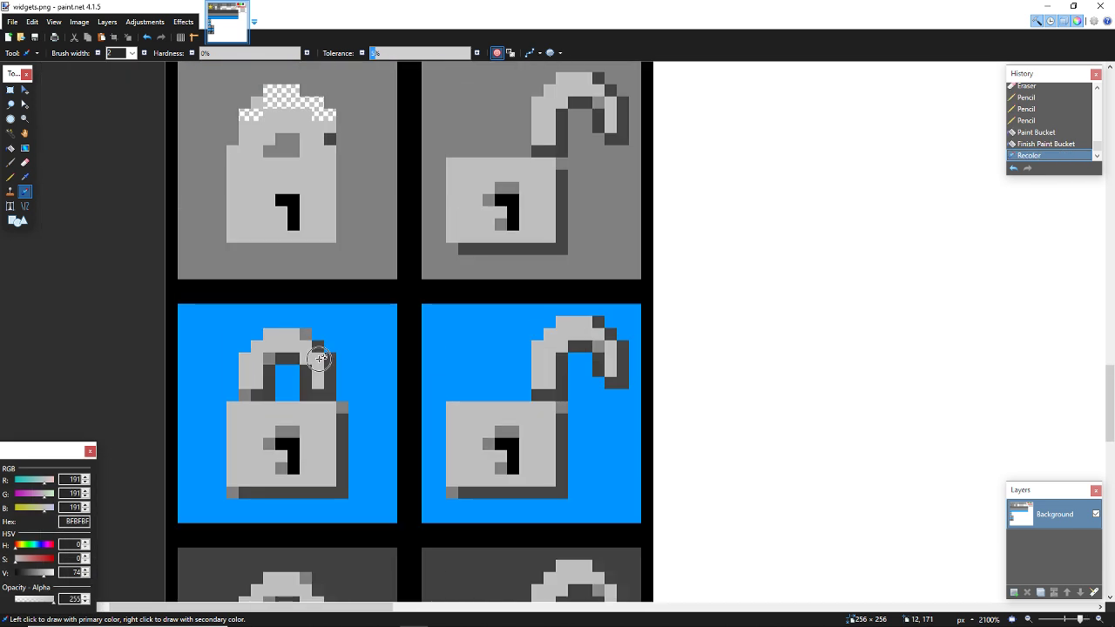
{"action": "scroll", "coordinate": [319, 366], "scroll_direction": "up", "scroll_amount": 3}
{"action": "scroll", "coordinate": [319, 350], "scroll_direction": "down", "scroll_amount": 1}
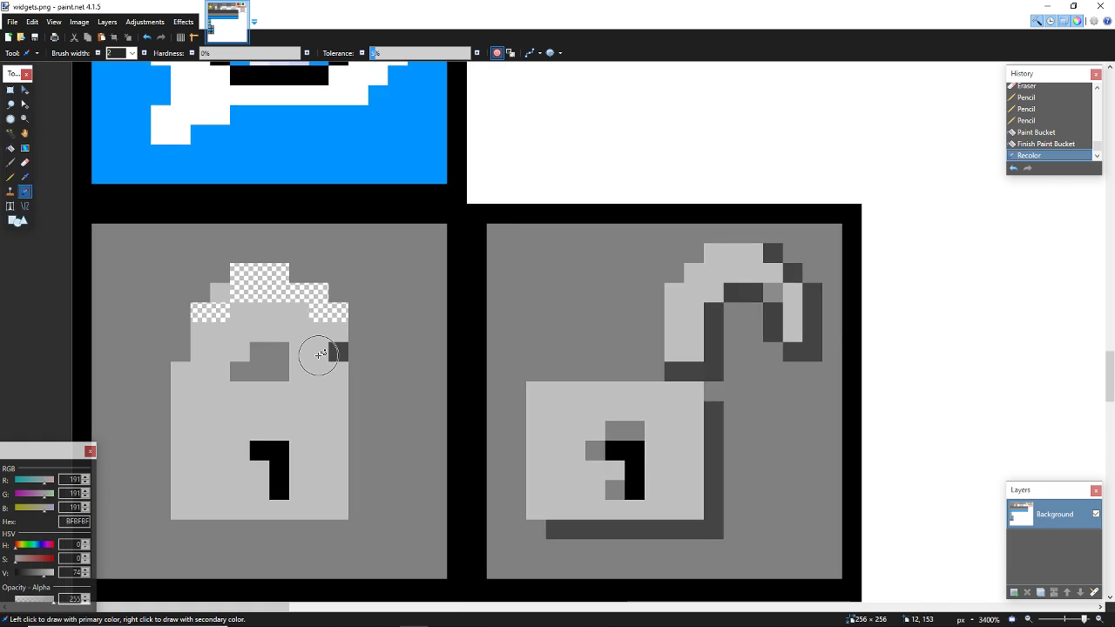
{"action": "scroll", "coordinate": [319, 351], "scroll_direction": "up", "scroll_amount": 1}
{"action": "key", "text": "k"}
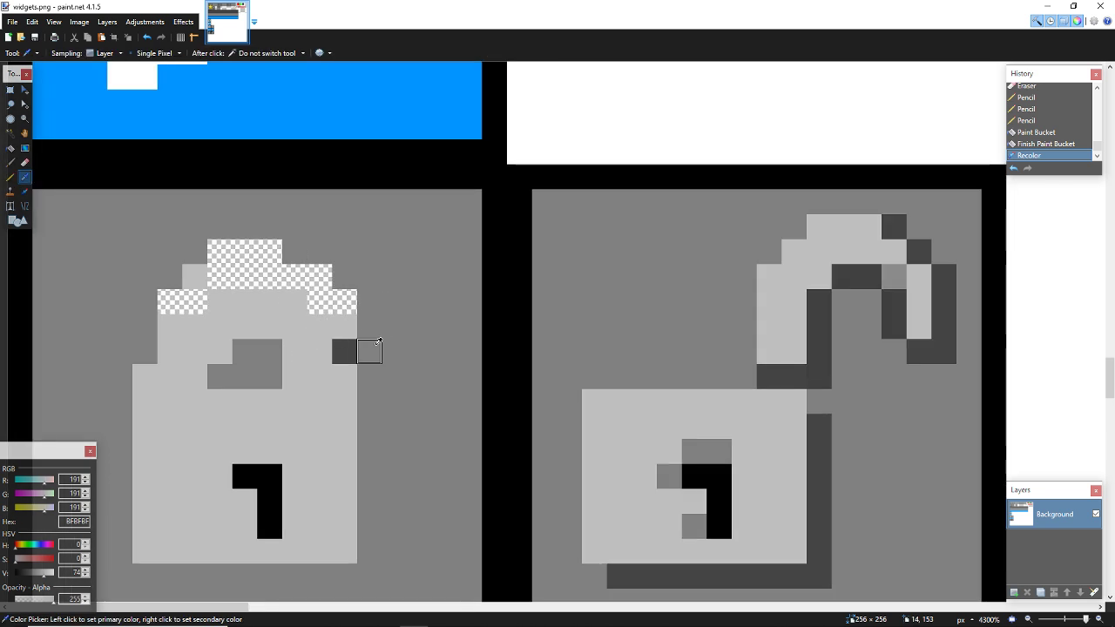
{"action": "scroll", "coordinate": [373, 348], "scroll_direction": "down", "scroll_amount": 3}
{"action": "scroll", "coordinate": [384, 348], "scroll_direction": "up", "scroll_amount": 2}
Step: Undo all the flattening edits on the padlock icons, back to their original highlights, dark shadows and stone texture
{"action": "key", "text": "ctrl+z"}
{"action": "key", "text": "ctrl+z"}
{"action": "key", "text": "ctrl+z"}
{"action": "key", "text": "ctrl+z"}
{"action": "key", "text": "ctrl+z"}
{"action": "key", "text": "ctrl+z"}
{"action": "key", "text": "ctrl+z"}
{"action": "key", "text": "ctrl+z"}
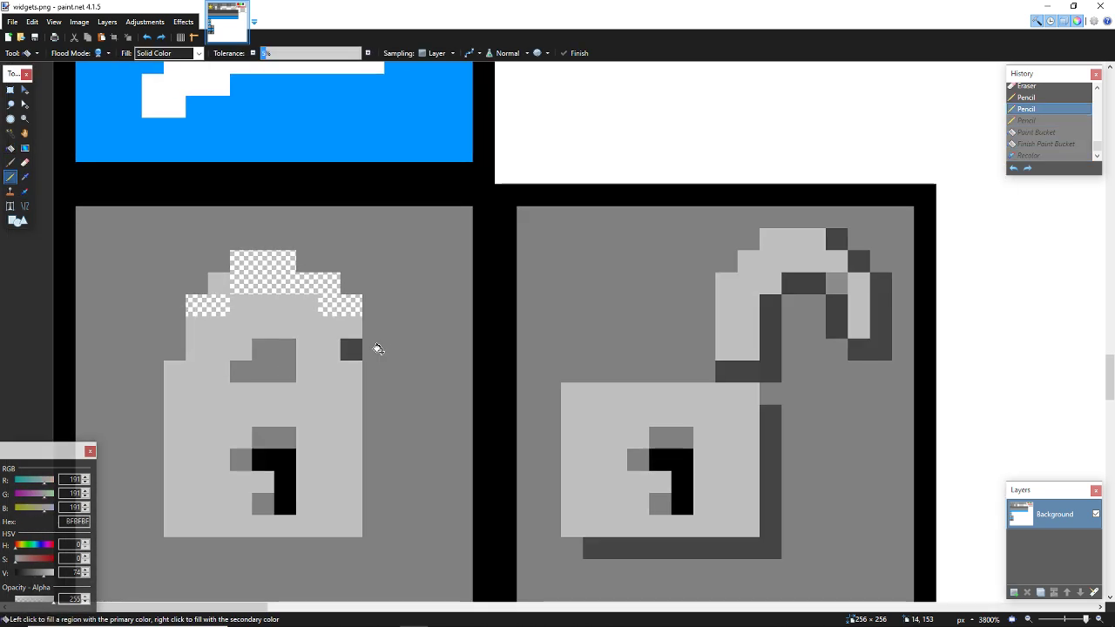
{"action": "key", "text": "ctrl+y"}
{"action": "key", "text": "ctrl+y"}
{"action": "key", "text": "ctrl+y"}
{"action": "key", "text": "ctrl+y"}
{"action": "key", "text": "ctrl+y"}
{"action": "key", "text": "ctrl+y"}
{"action": "key", "text": "ctrl+y"}
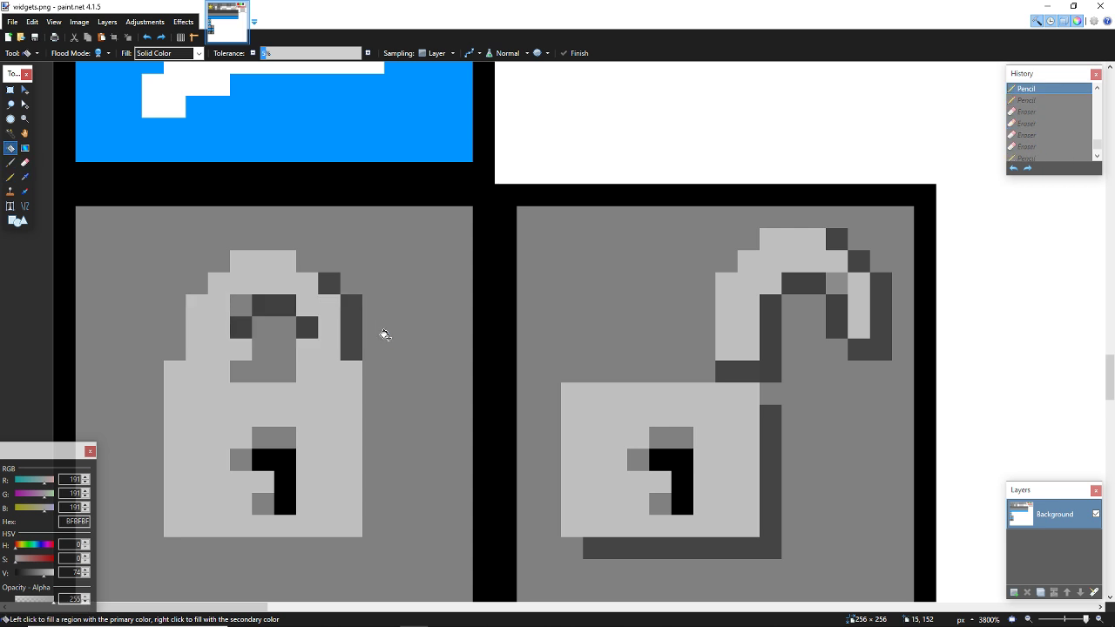
{"action": "key", "text": "ctrl+y"}
{"action": "key", "text": "ctrl+y"}
{"action": "key", "text": "ctrl+y"}
{"action": "key", "text": "ctrl+y"}
{"action": "key", "text": "ctrl+y"}
{"action": "key", "text": "ctrl+y"}
{"action": "key", "text": "ctrl+y"}
{"action": "key", "text": "ctrl+y"}
{"action": "key", "text": "ctrl+y"}
{"action": "key", "text": "ctrl+y"}
{"action": "key", "text": "ctrl+y"}
{"action": "key", "text": "ctrl+y"}
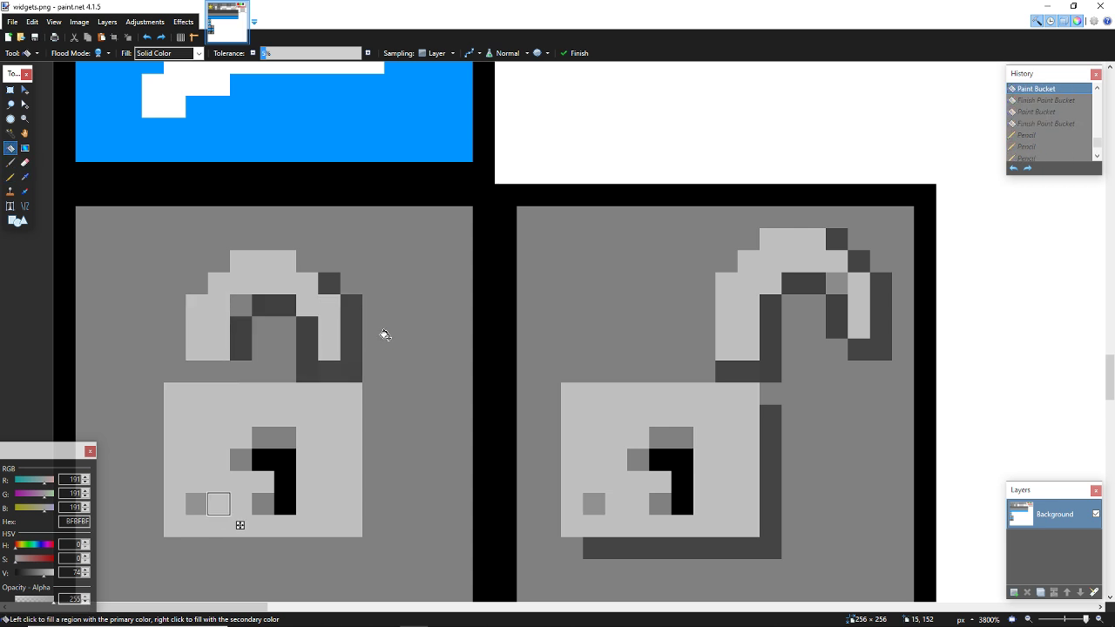
{"action": "key", "text": "ctrl+y"}
{"action": "key", "text": "ctrl+y"}
{"action": "key", "text": "ctrl+y"}
{"action": "key", "text": "ctrl+y"}
{"action": "key", "text": "ctrl+y"}
{"action": "key", "text": "ctrl+y"}
{"action": "key", "text": "ctrl+y"}
{"action": "key", "text": "ctrl+y"}
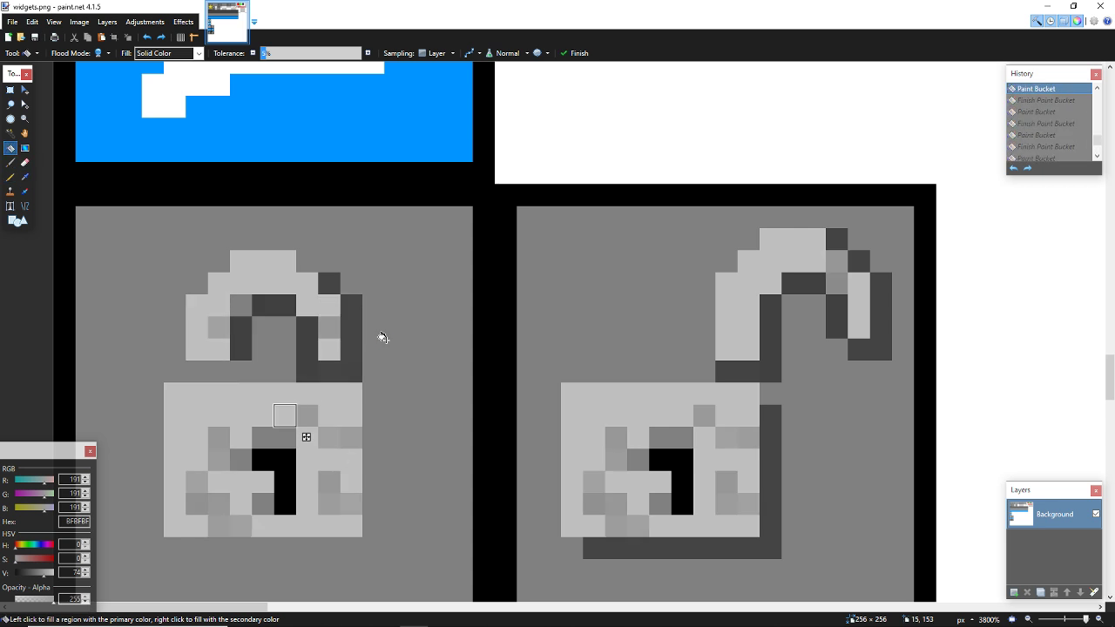
{"action": "key", "text": "ctrl+y"}
{"action": "key", "text": "ctrl+y"}
{"action": "key", "text": "ctrl+y"}
{"action": "key", "text": "ctrl+y"}
{"action": "key", "text": "ctrl+y"}
{"action": "key", "text": "ctrl+y"}
{"action": "key", "text": "ctrl+y"}
{"action": "key", "text": "ctrl+y"}
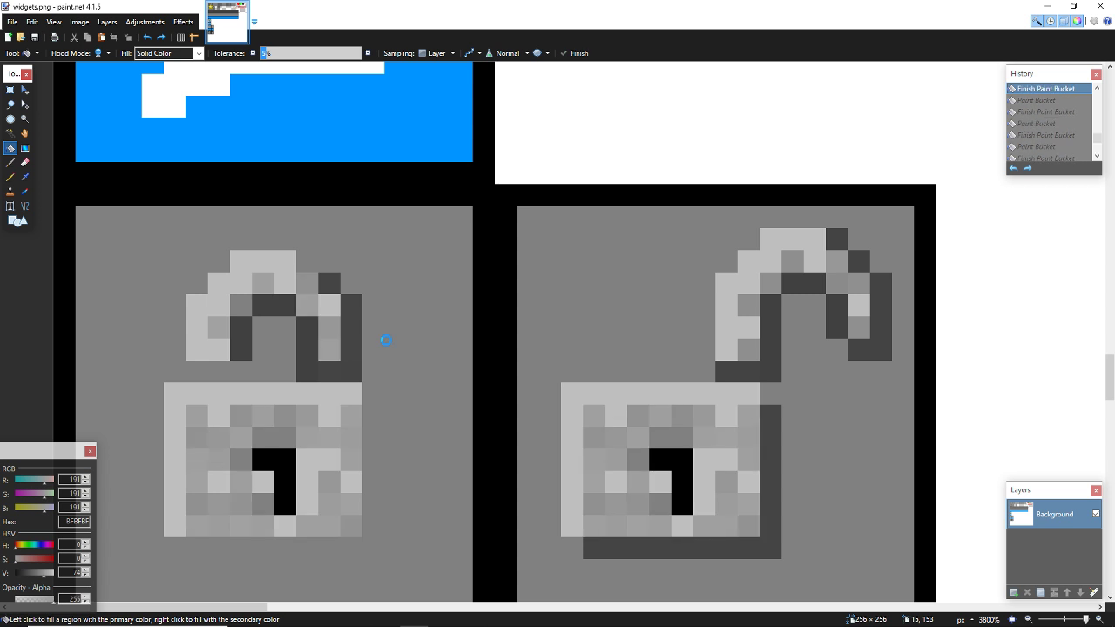
{"action": "key", "text": "ctrl+y"}
{"action": "key", "text": "ctrl+y"}
{"action": "key", "text": "ctrl+y"}
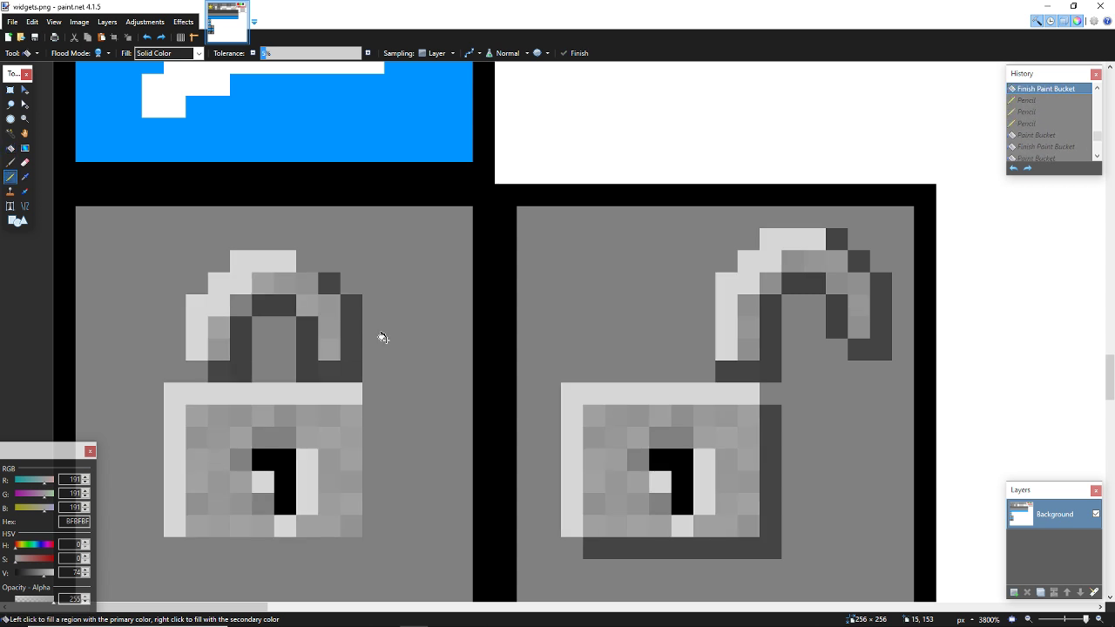
{"action": "scroll", "coordinate": [381, 337], "scroll_direction": "down", "scroll_amount": 4, "text": "ctrl"}
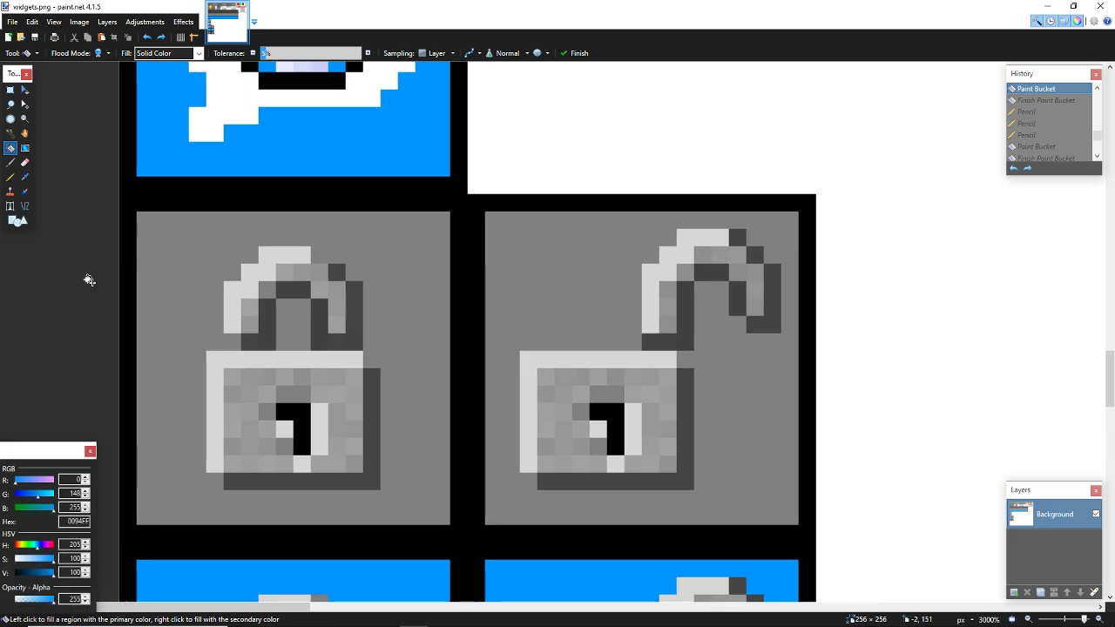
{"action": "scroll", "coordinate": [391, 368], "scroll_direction": "down", "scroll_amount": 2}
{"action": "key", "text": "ctrl+y"}
Step: Sample the grey button background and try filling the padlocks' dark drop shadow with it
{"action": "key", "text": "k"}
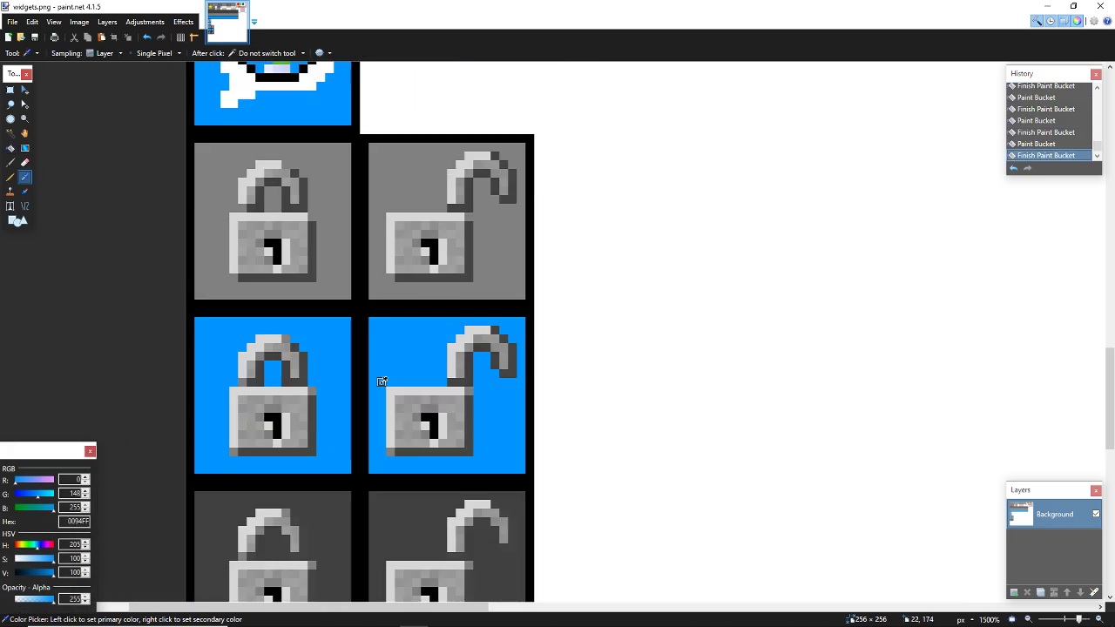
{"action": "scroll", "coordinate": [380, 378], "scroll_direction": "up", "scroll_amount": 4, "text": "ctrl"}
{"action": "scroll", "coordinate": [389, 374], "scroll_direction": "down", "scroll_amount": 2, "text": "ctrl"}
{"action": "scroll", "coordinate": [386, 357], "scroll_direction": "up", "scroll_amount": 3, "text": "ctrl"}
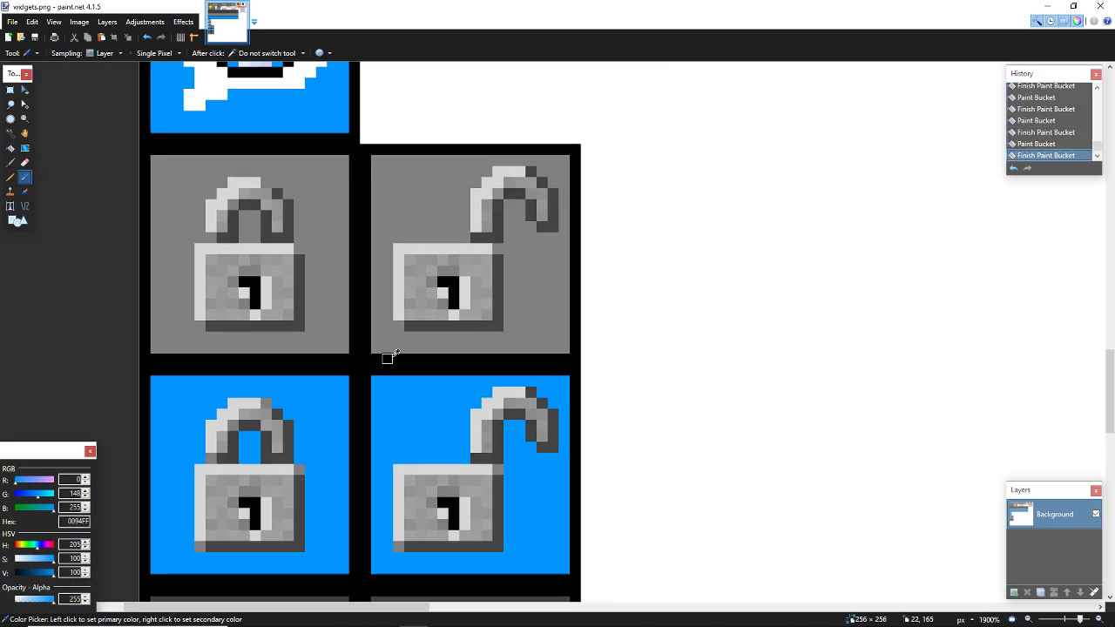
{"action": "scroll", "coordinate": [284, 347], "scroll_direction": "down", "scroll_amount": 1, "text": "ctrl"}
{"action": "scroll", "coordinate": [275, 346], "scroll_direction": "up", "scroll_amount": 2, "text": "ctrl"}
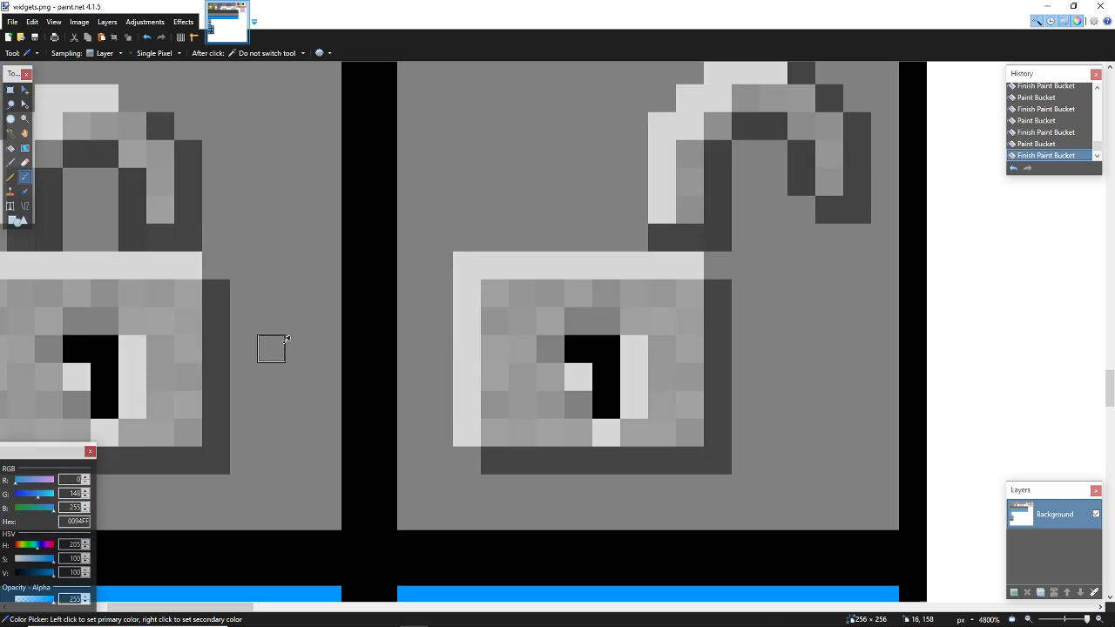
{"action": "left_click", "coordinate": [280, 348]}
{"action": "key", "text": "f"}
{"action": "left_click", "coordinate": [222, 373]}
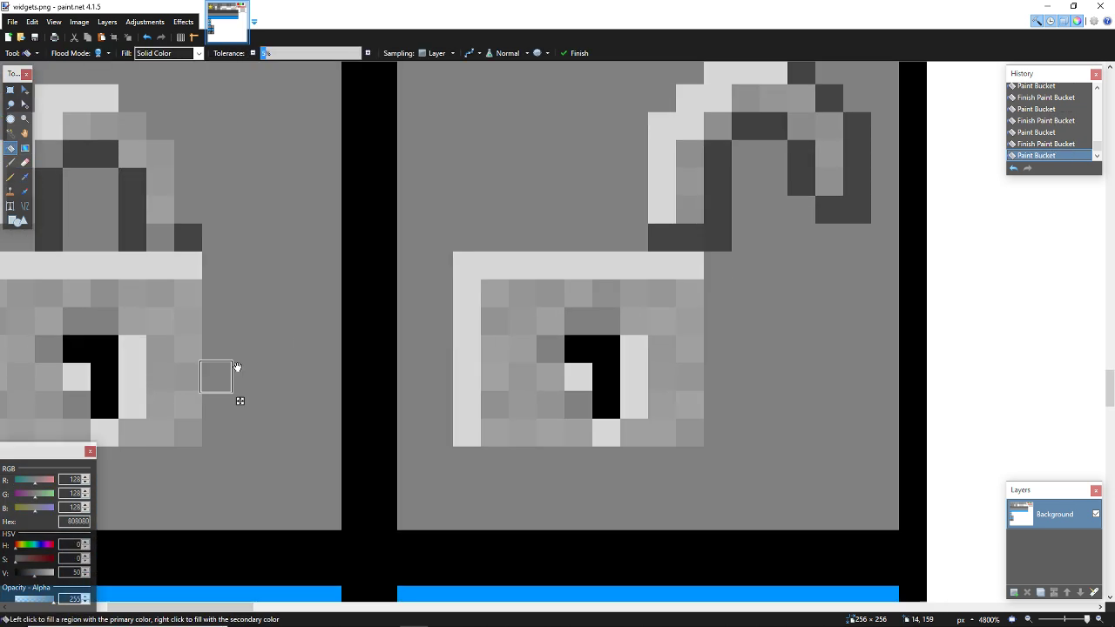
{"action": "scroll", "coordinate": [287, 340], "scroll_direction": "down", "scroll_amount": 2, "text": "ctrl"}
{"action": "scroll", "coordinate": [286, 340], "scroll_direction": "down", "scroll_amount": 2, "text": "ctrl"}
{"action": "key", "text": "ctrl+z"}
{"action": "scroll", "coordinate": [287, 339], "scroll_direction": "up", "scroll_amount": 2}
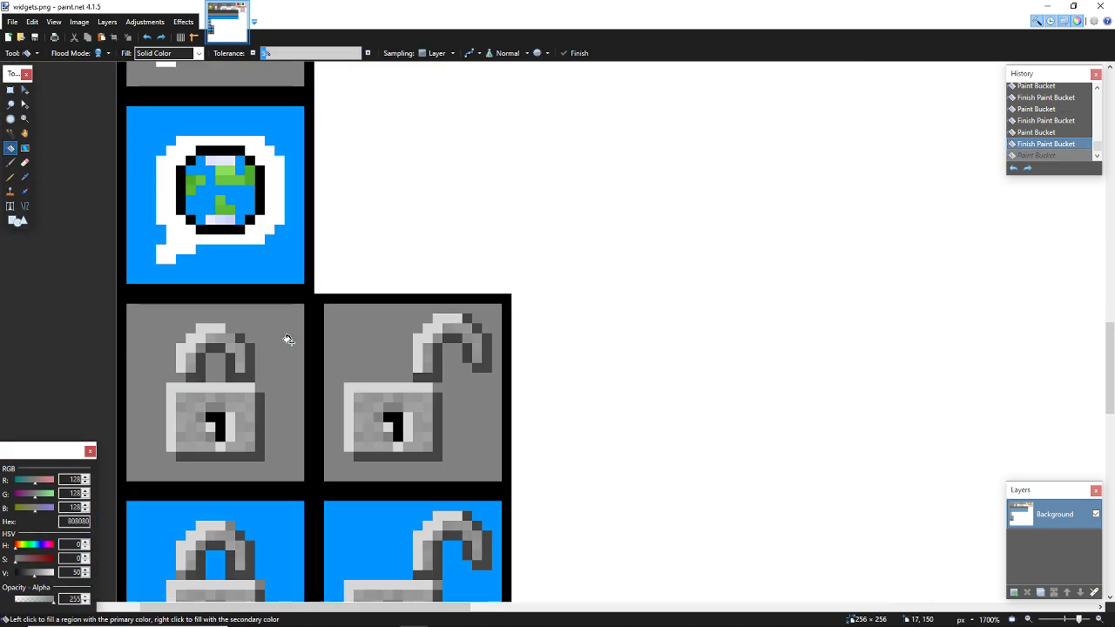
Step: Set the primary colour's brightness value to 75 and pencil over the closed grey-button padlock's entire shackle, keeping its opening
{"action": "scroll", "coordinate": [288, 340], "scroll_direction": "up", "scroll_amount": 2, "text": "ctrl"}
{"action": "scroll", "coordinate": [287, 341], "scroll_direction": "up", "scroll_amount": 2, "text": "ctrl"}
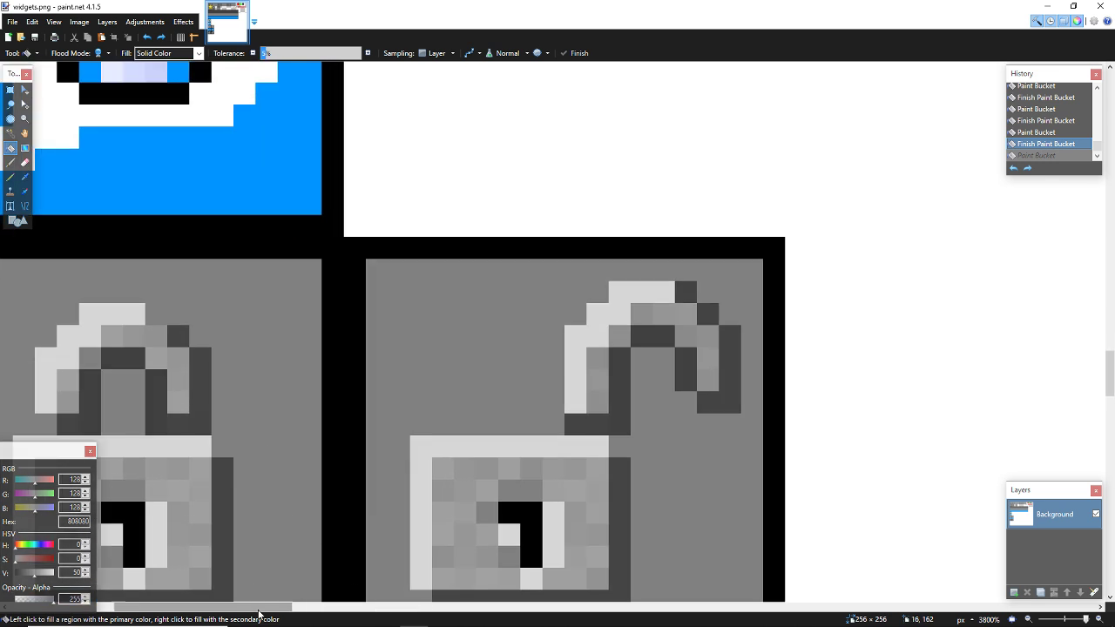
{"action": "scroll", "coordinate": [296, 592], "scroll_direction": "left", "scroll_amount": 3}
{"action": "scroll", "coordinate": [403, 420], "scroll_direction": "down", "scroll_amount": 1}
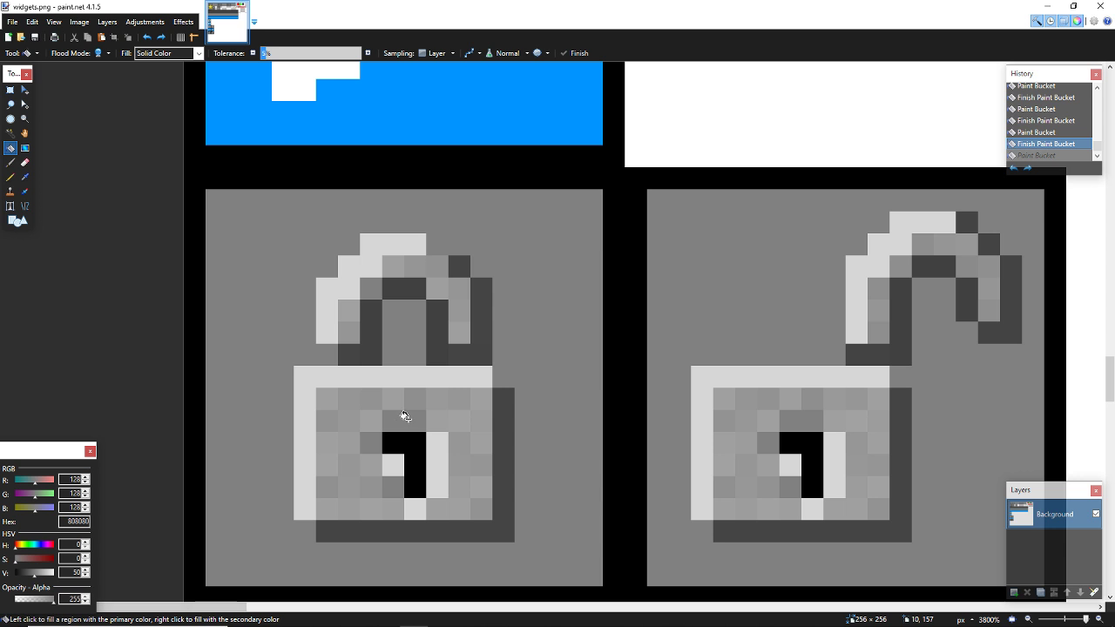
{"action": "type", "text": "k"}
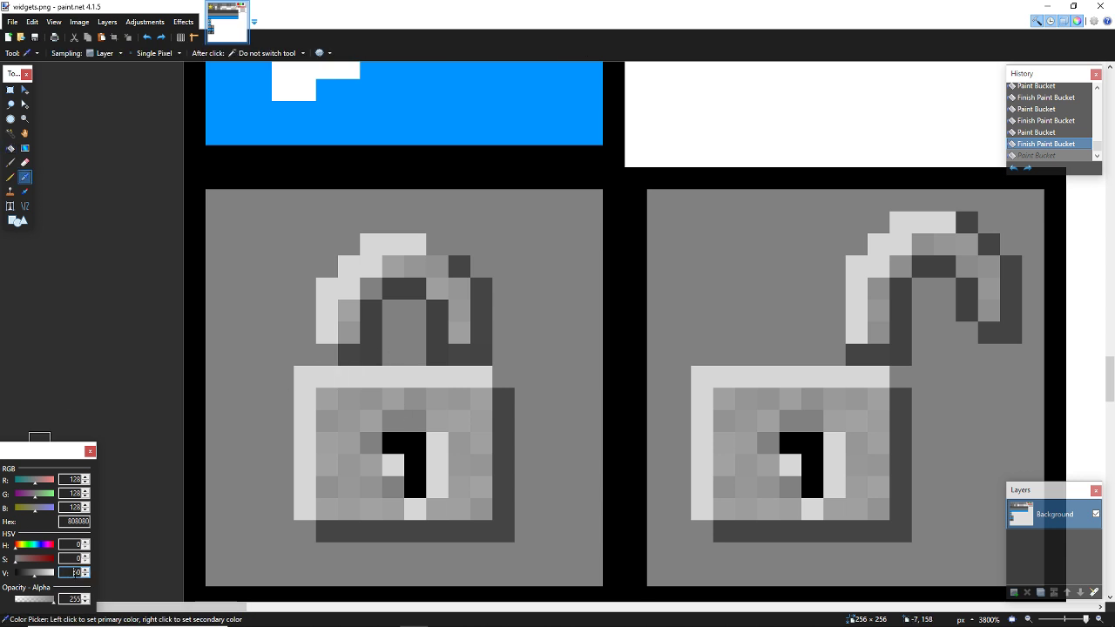
{"action": "type", "text": "75"}
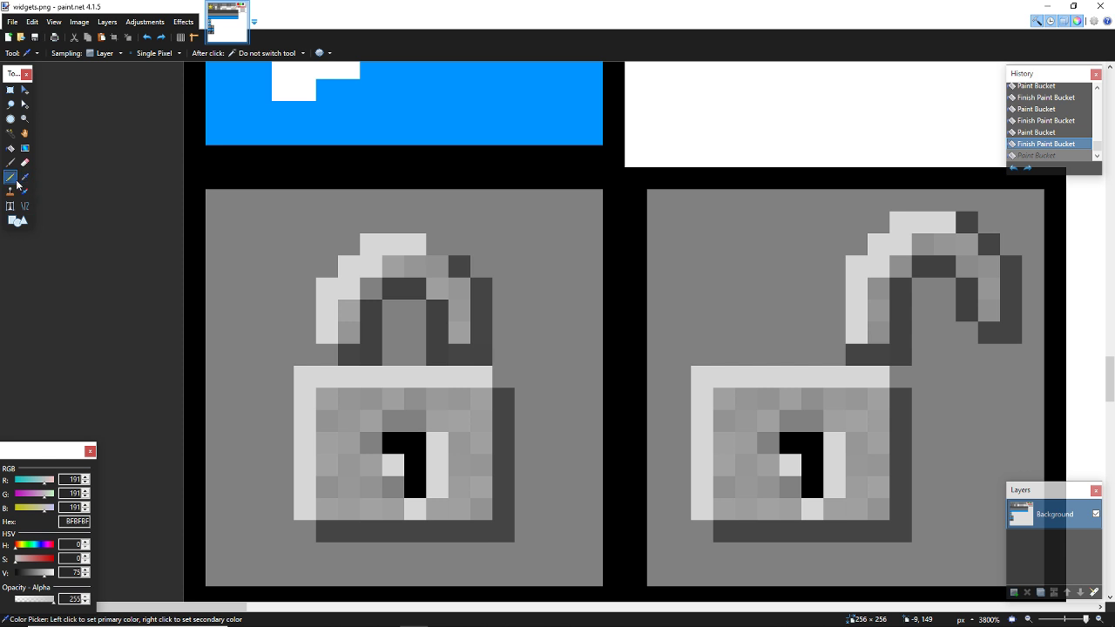
{"action": "left_click", "coordinate": [10, 177]}
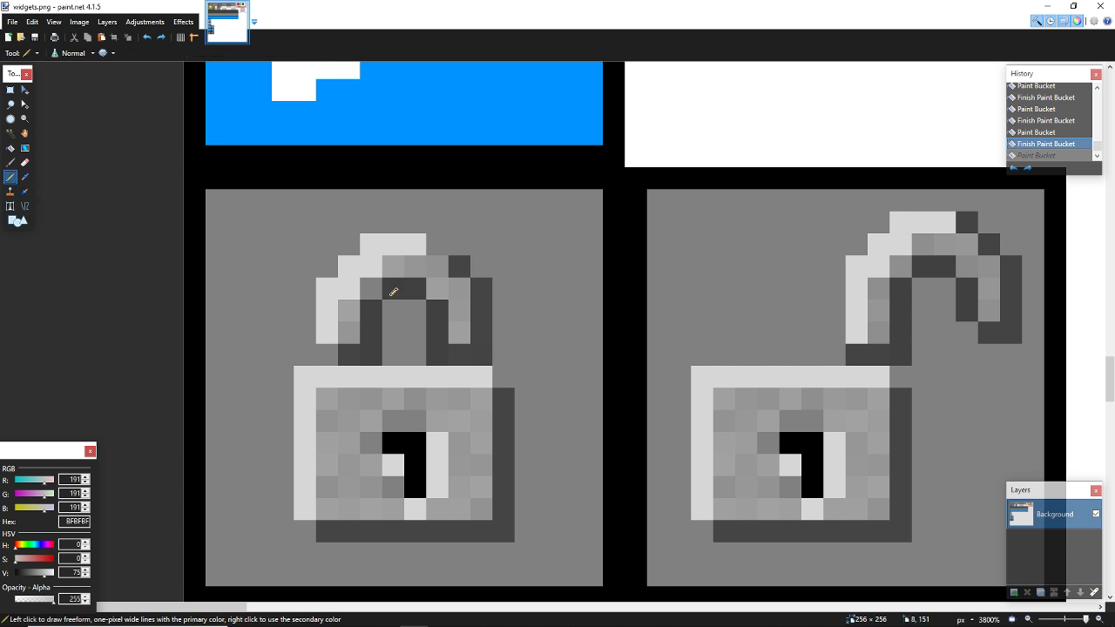
{"action": "scroll", "coordinate": [325, 352], "scroll_direction": "up", "scroll_amount": 1}
{"action": "mouse_move", "coordinate": [340, 350]}
{"action": "left_mouse_down"}
{"action": "mouse_move", "coordinate": [379, 327]}
{"action": "mouse_move", "coordinate": [326, 316]}
{"action": "mouse_move", "coordinate": [346, 293]}
{"action": "mouse_move", "coordinate": [385, 302]}
{"action": "left_mouse_up"}
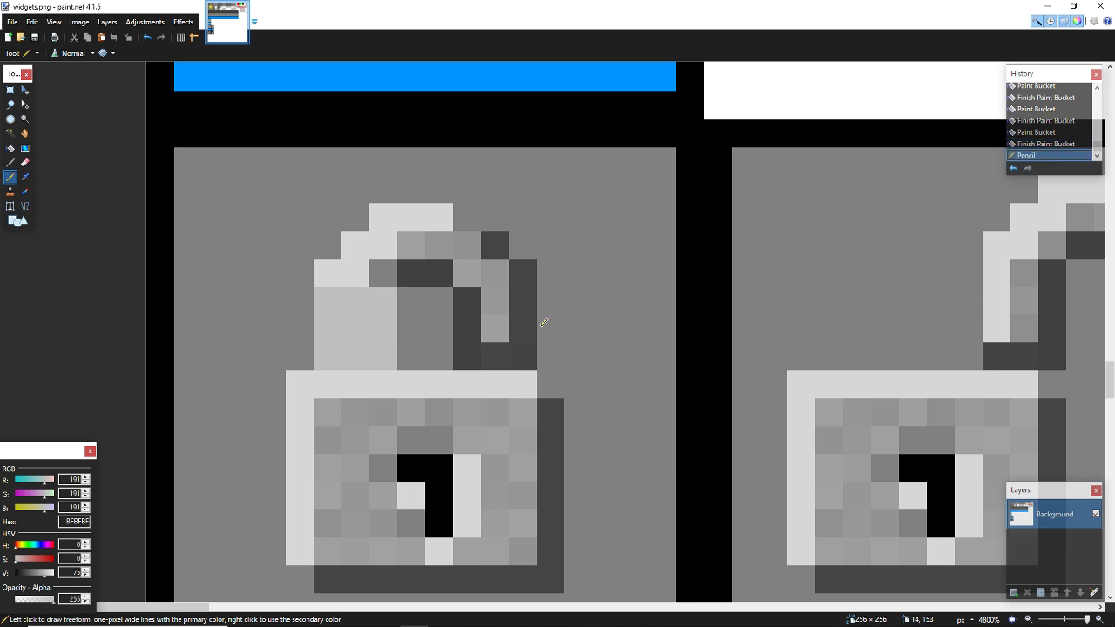
{"action": "mouse_move", "coordinate": [467, 347]}
{"action": "left_mouse_down"}
{"action": "mouse_move", "coordinate": [511, 347]}
{"action": "mouse_move", "coordinate": [513, 331]}
{"action": "mouse_move", "coordinate": [474, 337]}
{"action": "mouse_move", "coordinate": [480, 310]}
{"action": "mouse_move", "coordinate": [513, 305]}
{"action": "mouse_move", "coordinate": [522, 286]}
{"action": "mouse_move", "coordinate": [323, 270]}
{"action": "mouse_move", "coordinate": [345, 246]}
{"action": "mouse_move", "coordinate": [494, 256]}
{"action": "mouse_move", "coordinate": [461, 224]}
{"action": "mouse_move", "coordinate": [386, 219]}
{"action": "left_mouse_up"}
{"action": "left_click", "coordinate": [463, 220]}
{"action": "scroll", "coordinate": [404, 216], "scroll_direction": "down", "scroll_amount": 1}
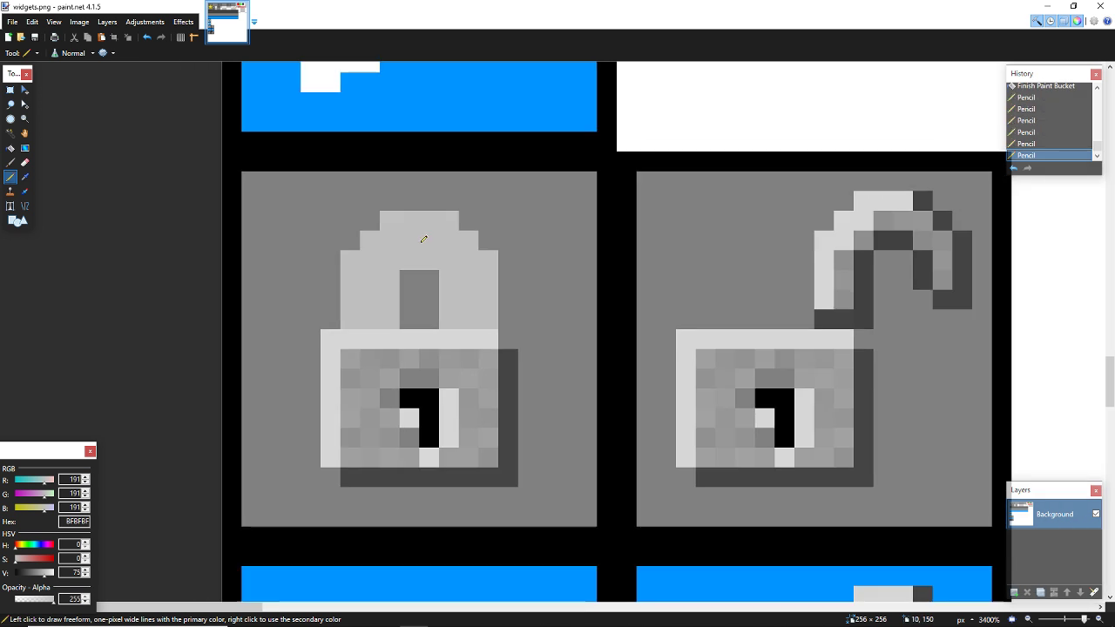
Step: Set the primary colour's brightness value to 25 and choose the rectangle Shapes tool
{"action": "key", "text": "k"}
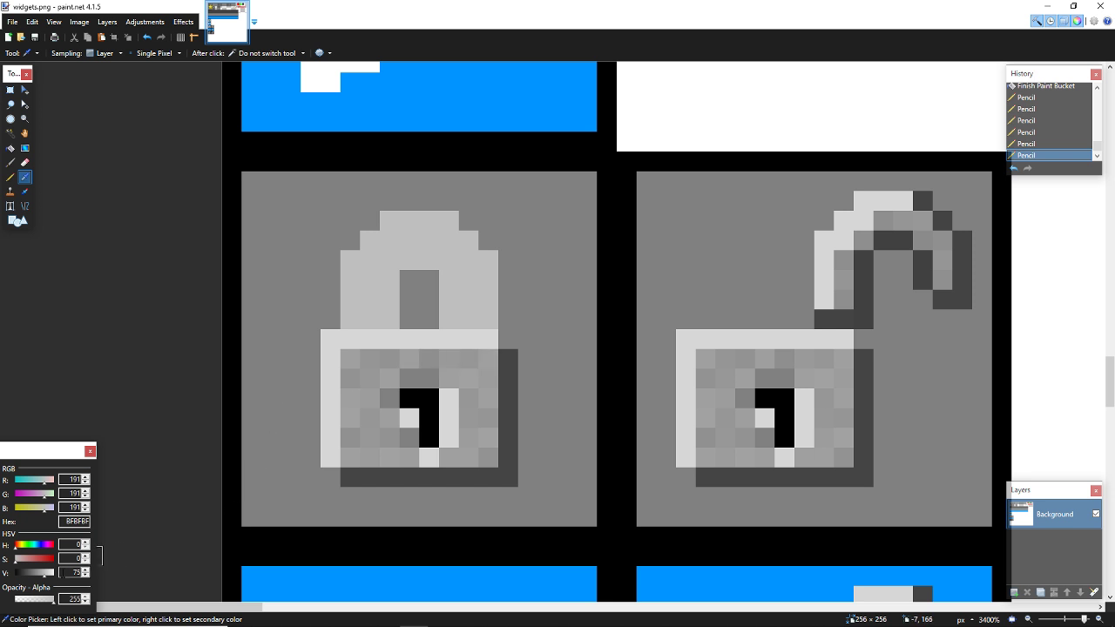
{"action": "type", "text": "25"}
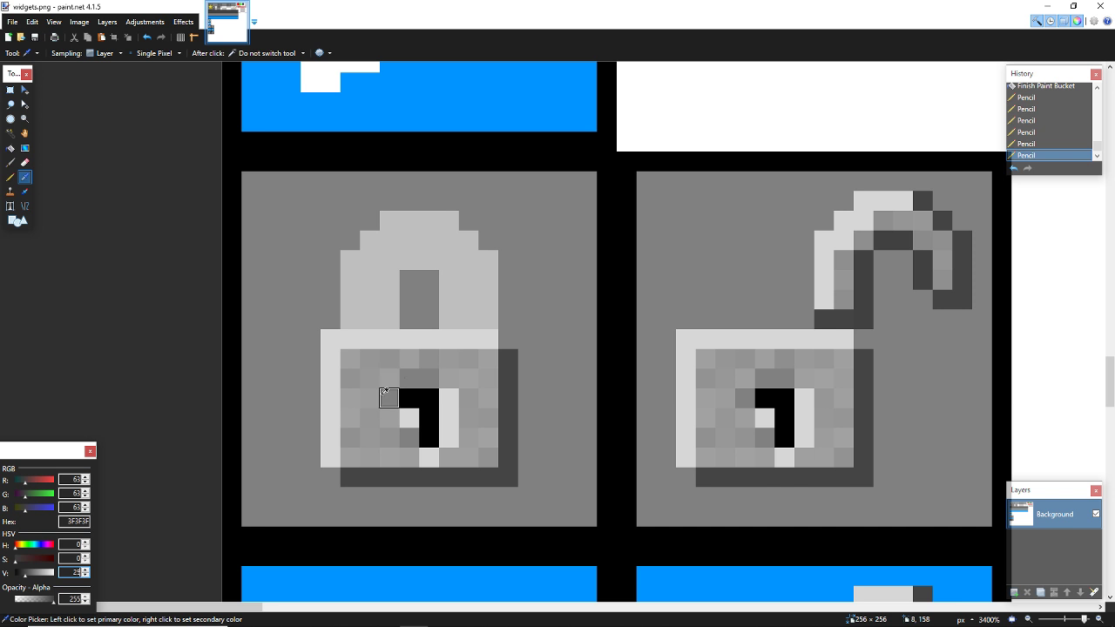
{"action": "left_click", "coordinate": [9, 221]}
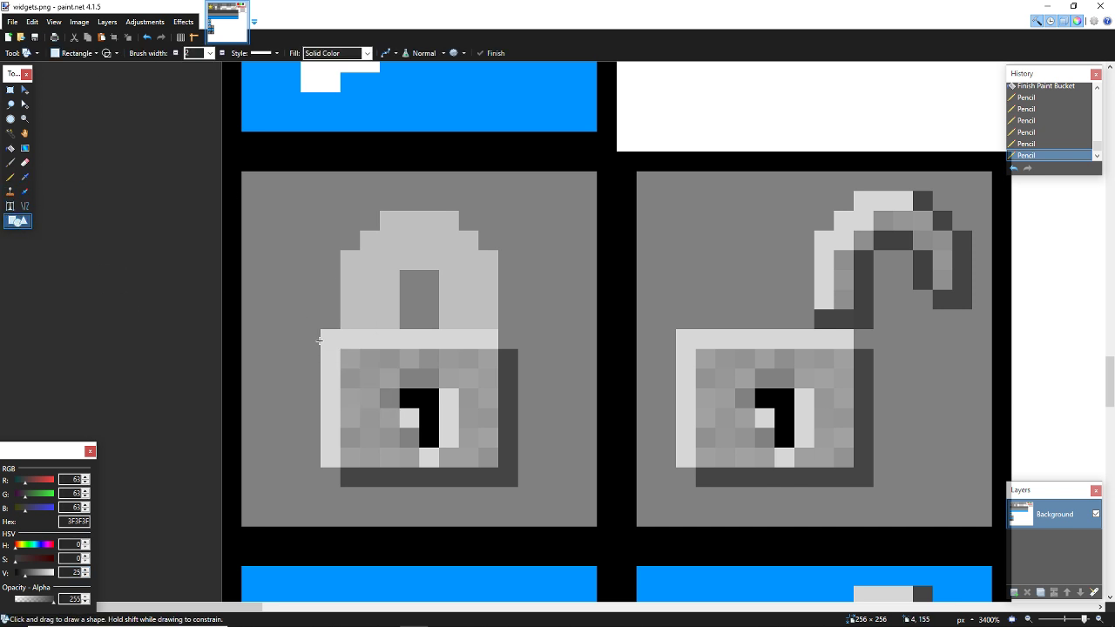
Step: Try to outline the closed padlock's body with a dark grey rectangle
{"action": "left_click_drag", "start_coordinate": [319, 341], "coordinate": [500, 469]}
{"action": "key", "text": "ctrl+z"}
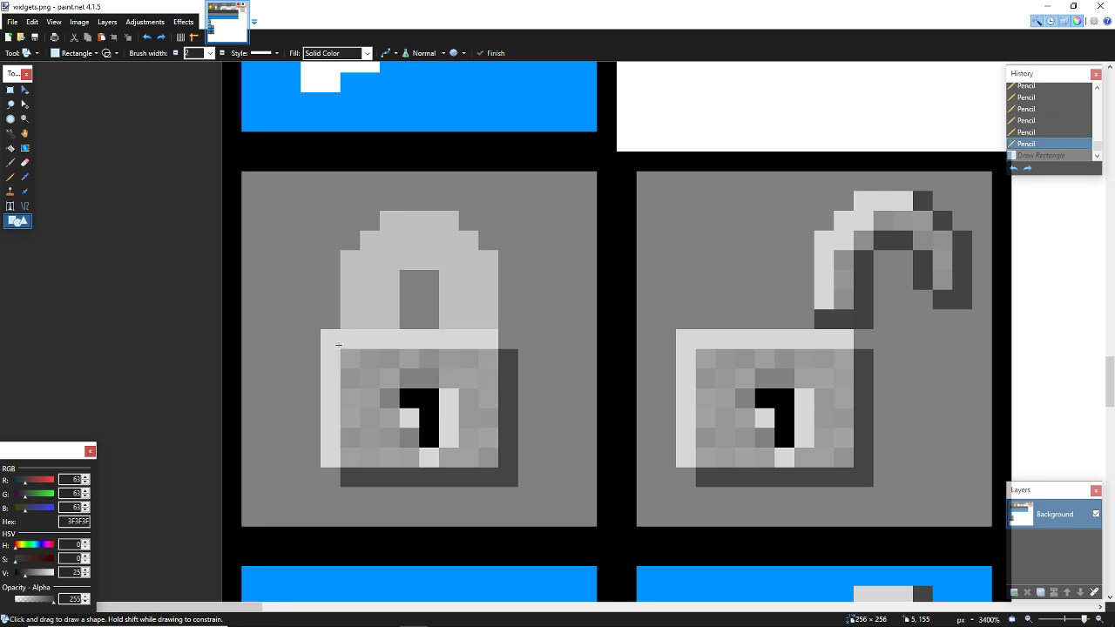
{"action": "left_click_drag", "start_coordinate": [320, 330], "coordinate": [537, 467]}
{"action": "key", "text": "ctrl+z"}
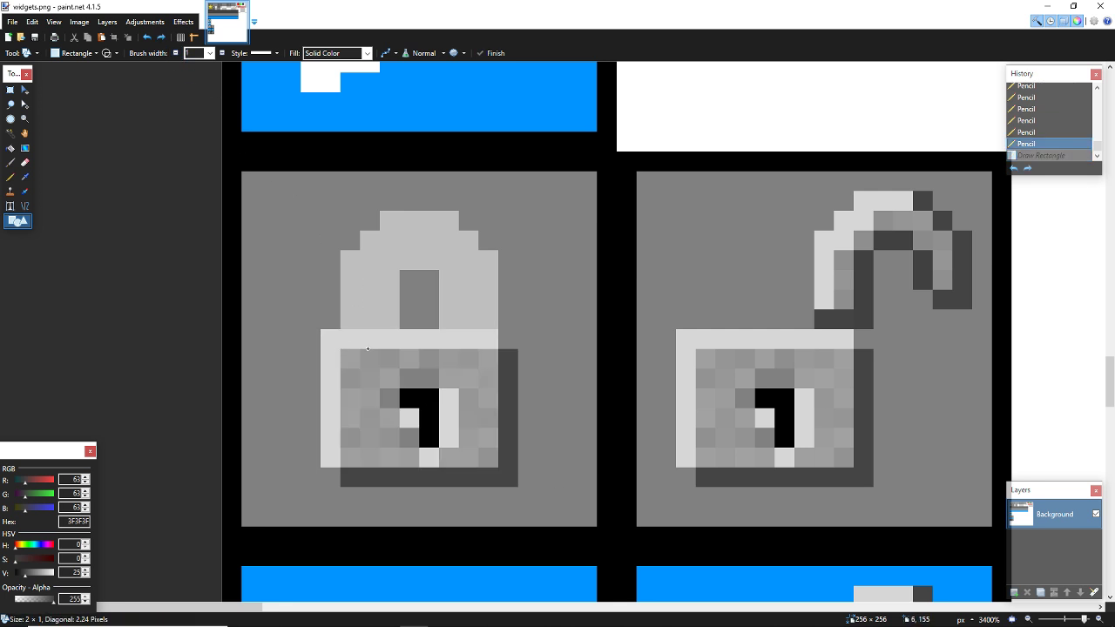
Step: Outline the closed padlock's body with a 1-pixel dark grey rectangle and pencil the shadow row beneath it in the sampled background grey
{"action": "left_click_drag", "start_coordinate": [343, 349], "coordinate": [516, 462]}
{"action": "key", "text": "Return"}
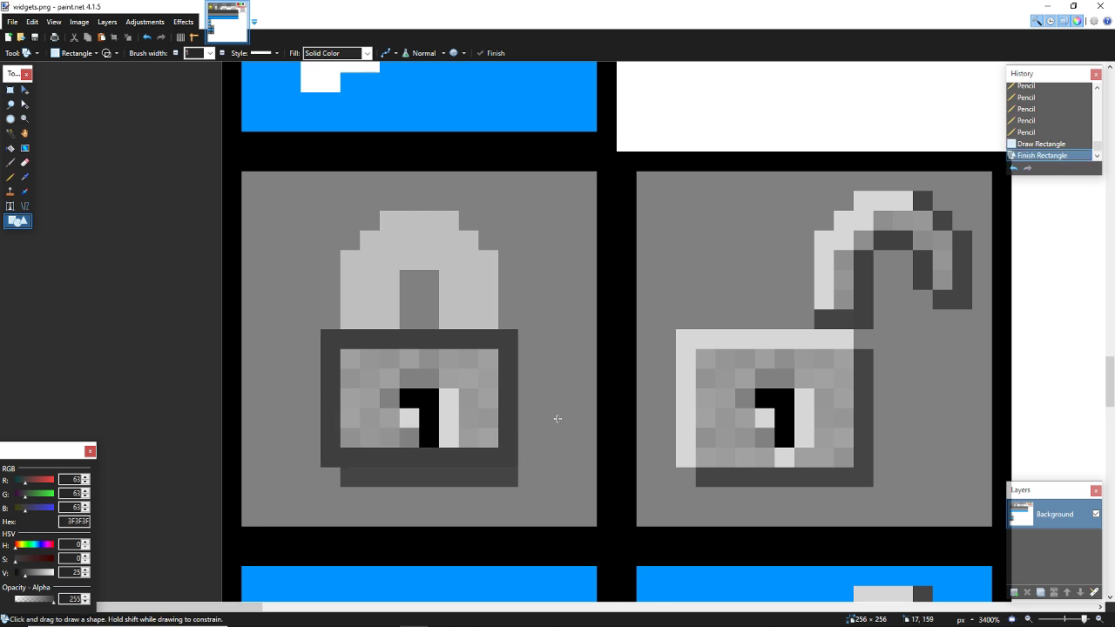
{"action": "key", "text": "k"}
{"action": "left_click", "coordinate": [523, 455]}
{"action": "key", "text": "p"}
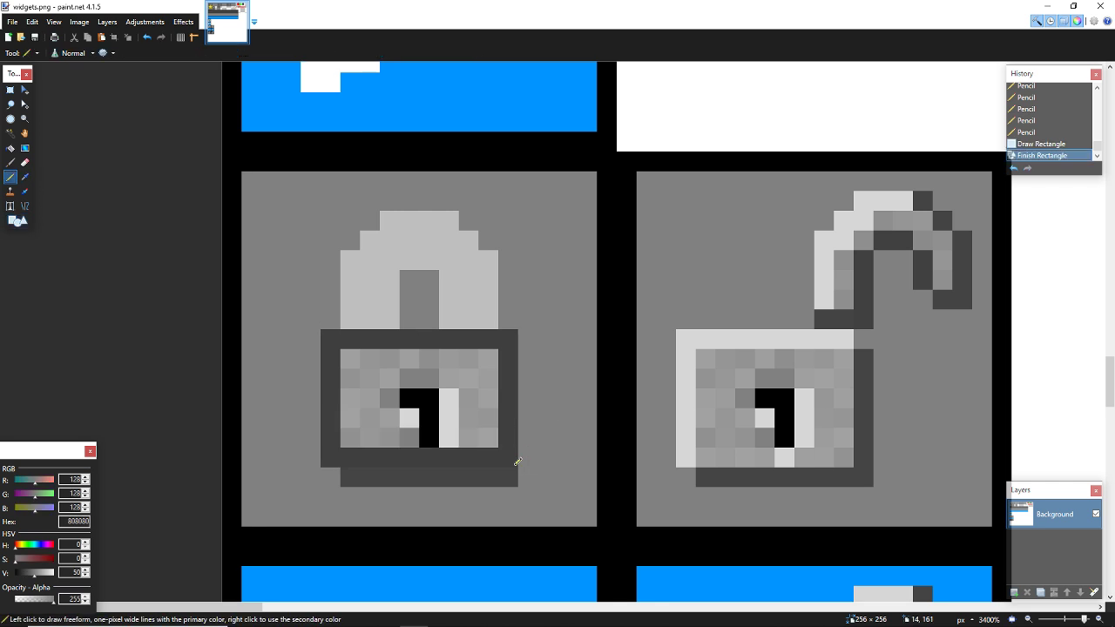
{"action": "mouse_move", "coordinate": [506, 471]}
{"action": "left_mouse_down"}
{"action": "mouse_move", "coordinate": [336, 473]}
{"action": "mouse_move", "coordinate": [344, 458]}
{"action": "left_mouse_up"}
{"action": "scroll", "coordinate": [336, 474], "scroll_direction": "down", "scroll_amount": 2}
{"action": "key", "text": "ctrl+z"}
{"action": "left_click_drag", "start_coordinate": [347, 409], "coordinate": [510, 410]}
{"action": "scroll", "coordinate": [515, 406], "scroll_direction": "up", "scroll_amount": 2}
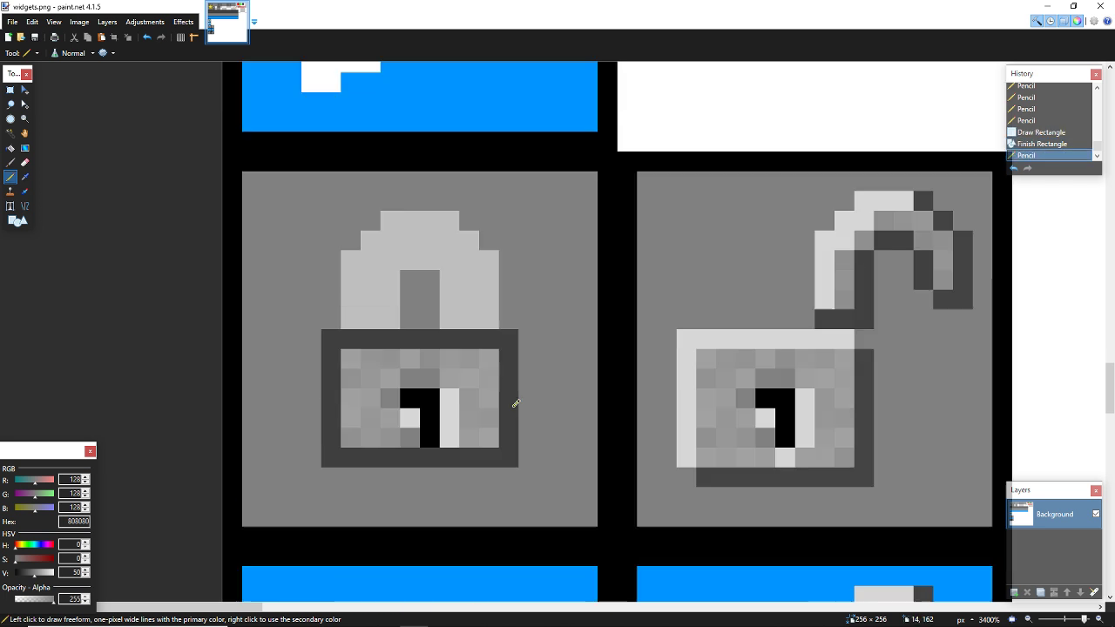
Step: Sample the light grey of the closed padlock's shackle as the primary colour
{"action": "key", "text": "k"}
{"action": "left_click", "coordinate": [469, 299]}
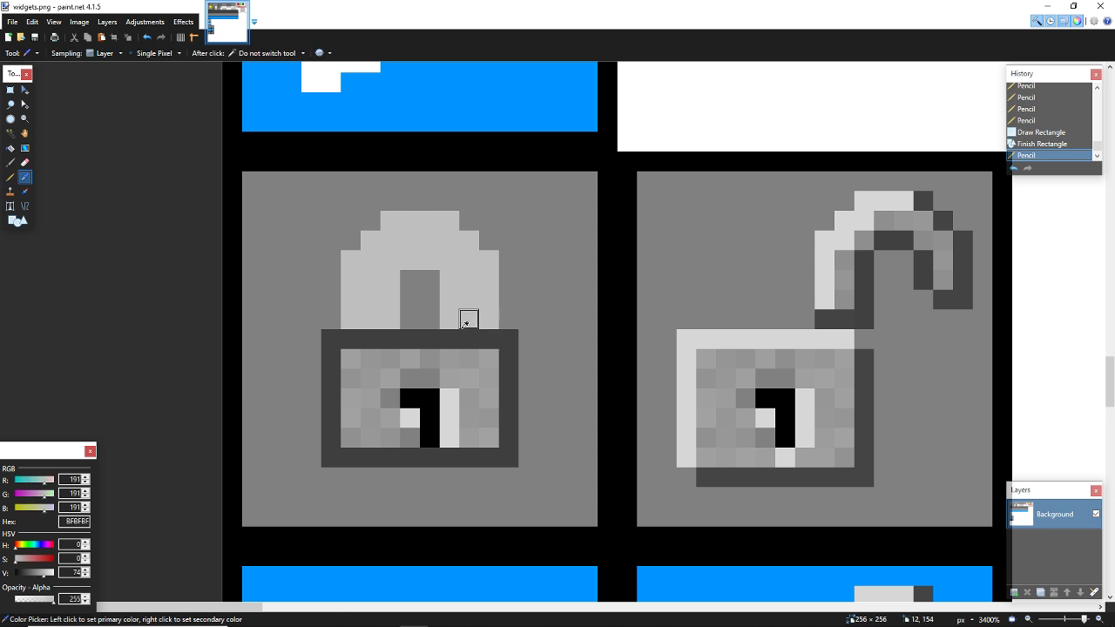
{"action": "key", "text": "g"}
{"action": "left_click", "coordinate": [447, 366]}
{"action": "key", "text": "ctrl+z"}
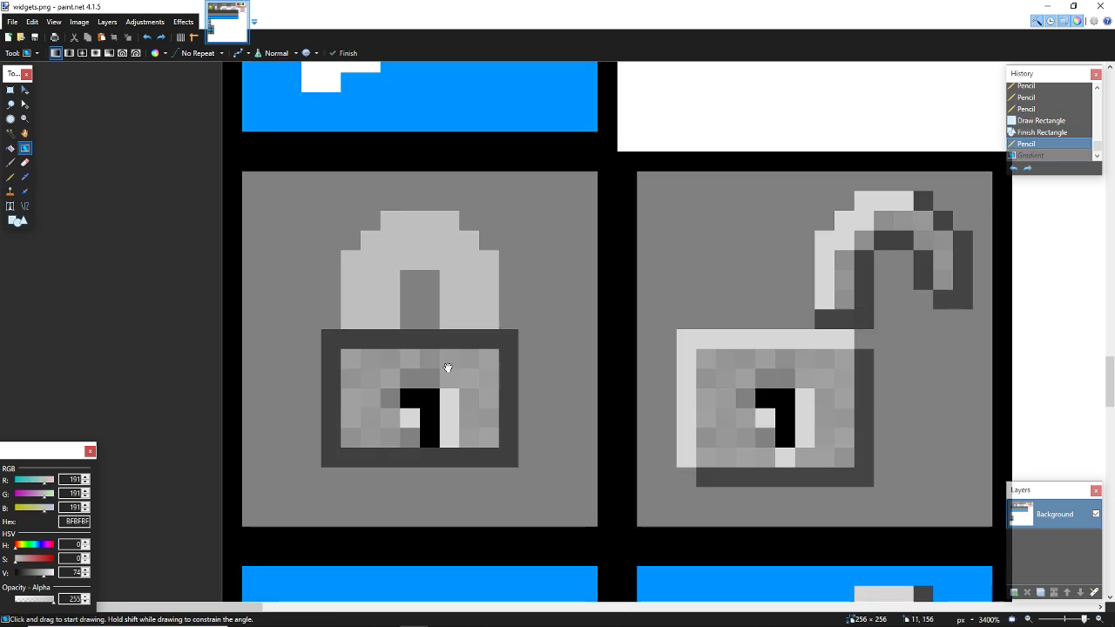
Step: Bucket-fill the mottled pixels on both sides of the closed padlock's keyhole with the sampled light grey
{"action": "key", "text": "f"}
{"action": "left_click", "coordinate": [448, 366]}
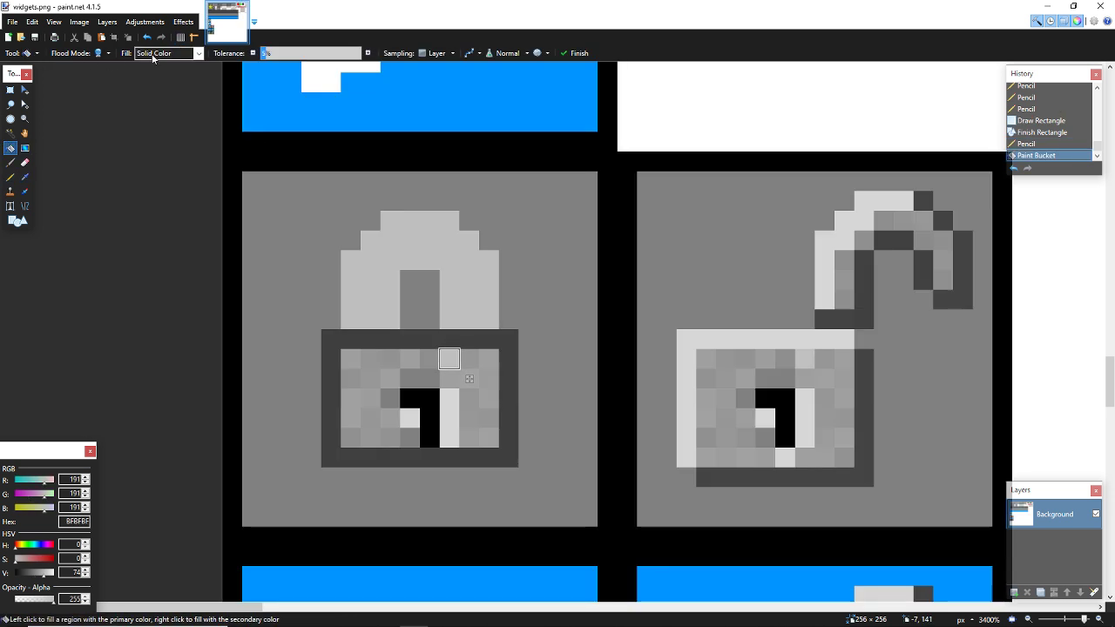
{"action": "left_click", "coordinate": [373, 364]}
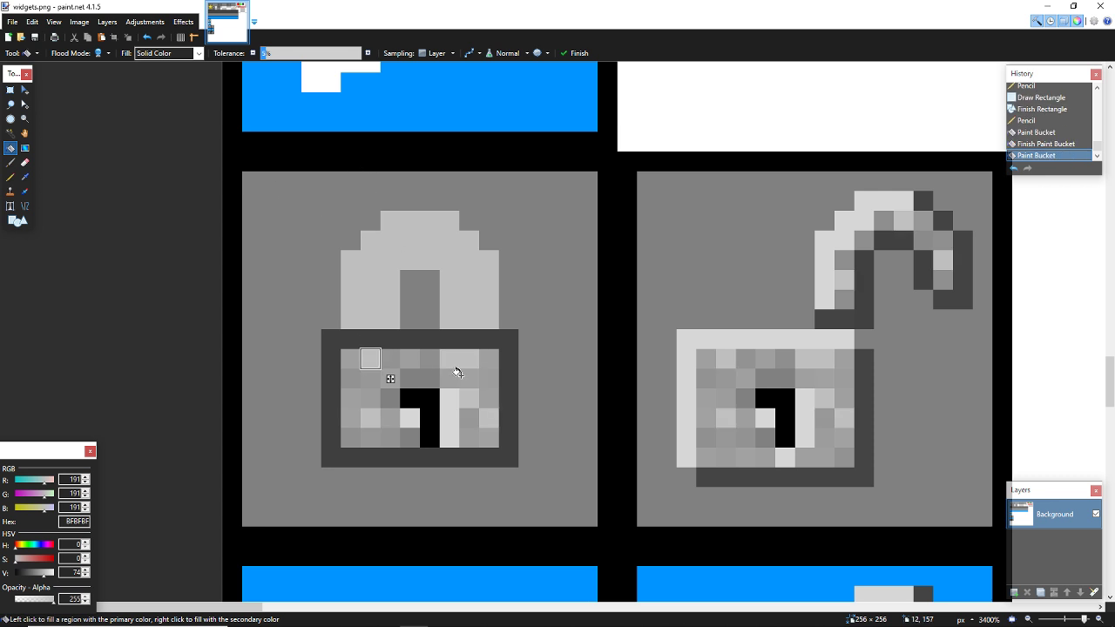
{"action": "scroll", "coordinate": [458, 373], "scroll_direction": "up", "scroll_amount": 1}
{"action": "left_click", "coordinate": [472, 380]}
{"action": "left_click", "coordinate": [494, 358]}
{"action": "left_click", "coordinate": [473, 427]}
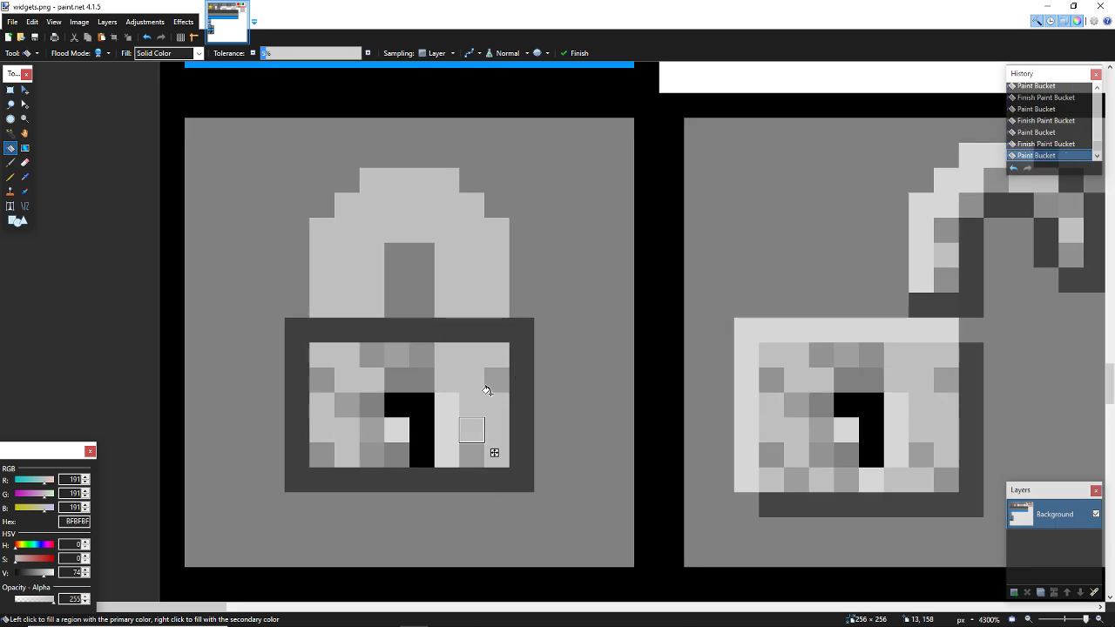
{"action": "left_click", "coordinate": [495, 380]}
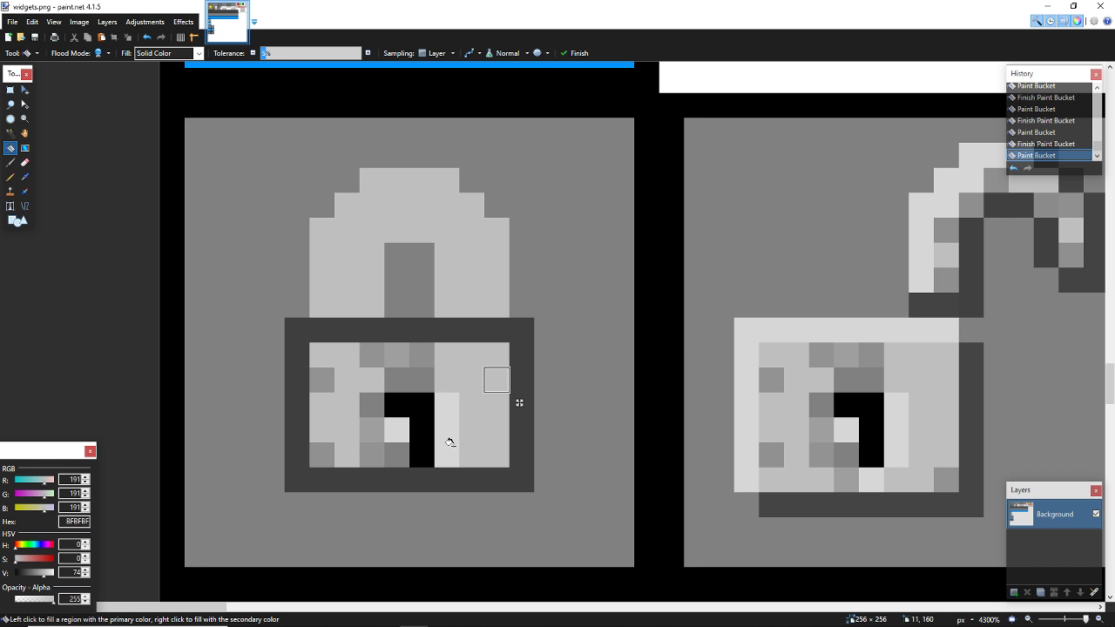
{"action": "left_click", "coordinate": [400, 447]}
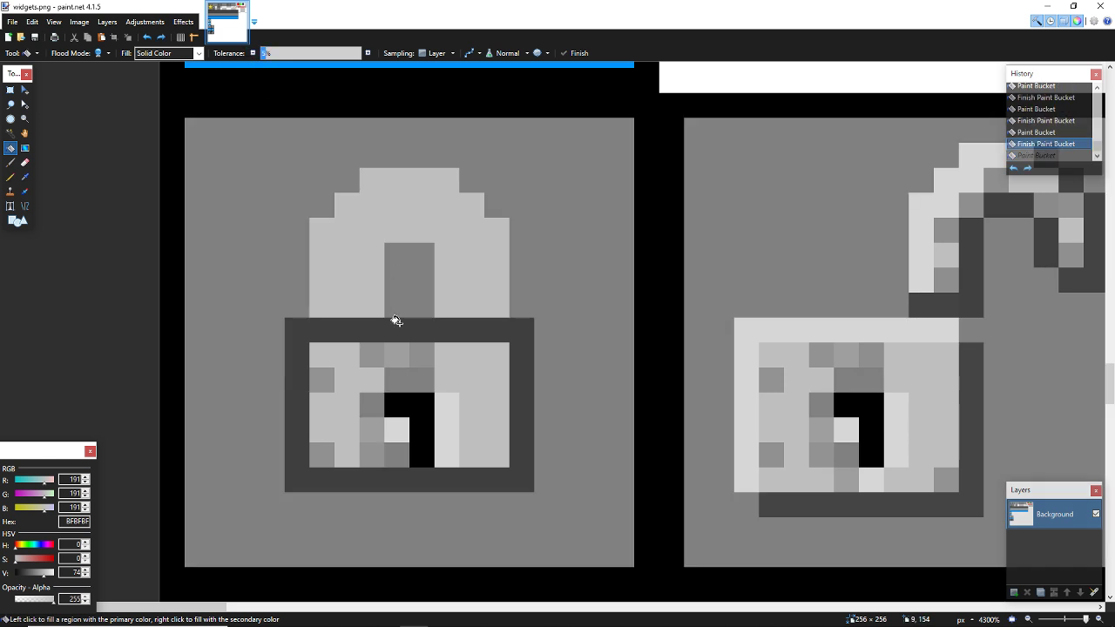
{"action": "left_click", "coordinate": [372, 455]}
{"action": "left_click_drag", "start_coordinate": [366, 451], "coordinate": [374, 408]}
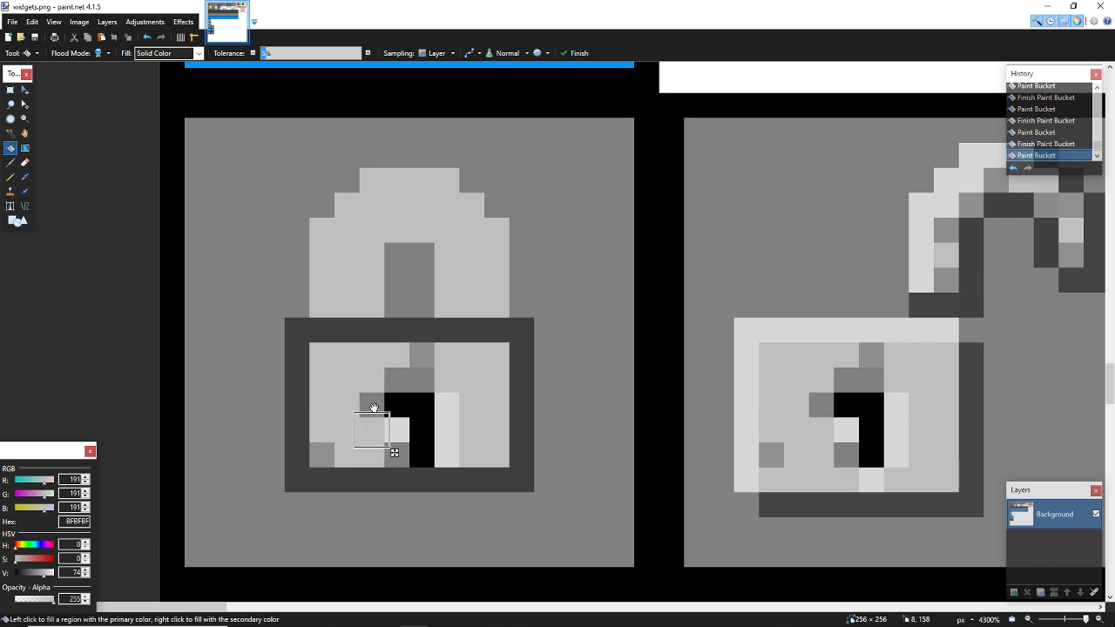
{"action": "key", "text": "ctrl+z"}
Step: Recolor the leftover darker and lighter pixels around the closed padlock's keyhole to the same light grey, keeping the black keyhole
{"action": "key", "text": "r"}
{"action": "mouse_move", "coordinate": [397, 455]}
{"action": "left_mouse_down"}
{"action": "mouse_move", "coordinate": [380, 408]}
{"action": "mouse_move", "coordinate": [334, 410]}
{"action": "left_mouse_up"}
{"action": "mouse_move", "coordinate": [316, 466]}
{"action": "left_mouse_down"}
{"action": "mouse_move", "coordinate": [362, 405]}
{"action": "mouse_move", "coordinate": [421, 355]}
{"action": "left_mouse_up"}
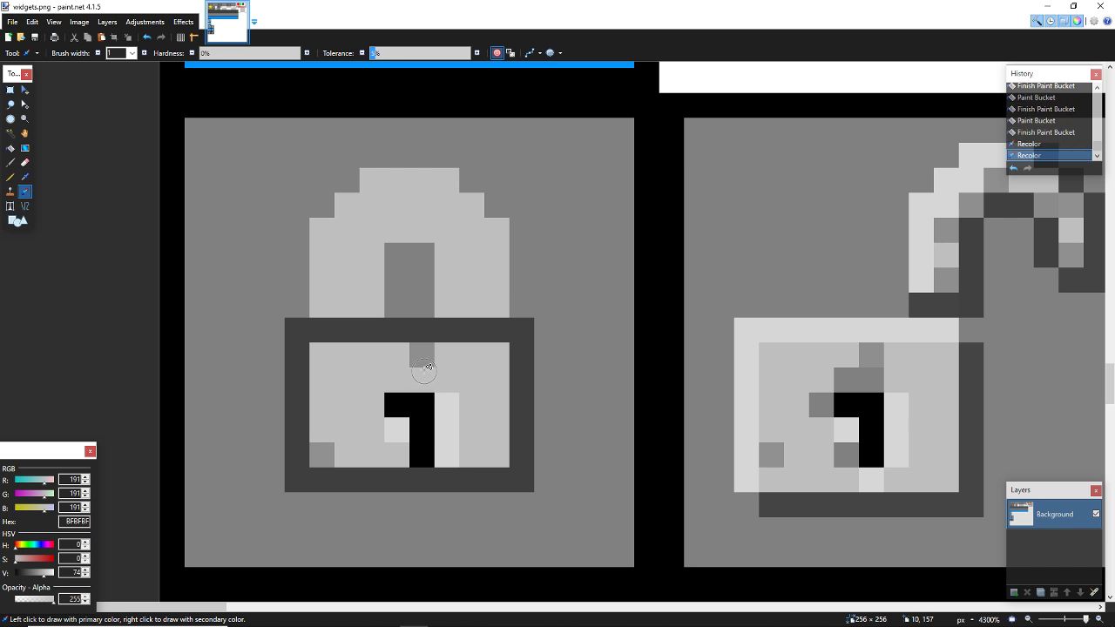
{"action": "left_click", "coordinate": [321, 455]}
{"action": "mouse_move", "coordinate": [322, 455]}
{"action": "left_mouse_down"}
{"action": "mouse_move", "coordinate": [381, 423]}
{"action": "mouse_move", "coordinate": [386, 434]}
{"action": "mouse_move", "coordinate": [447, 413]}
{"action": "mouse_move", "coordinate": [450, 454]}
{"action": "mouse_move", "coordinate": [469, 410]}
{"action": "left_mouse_up"}
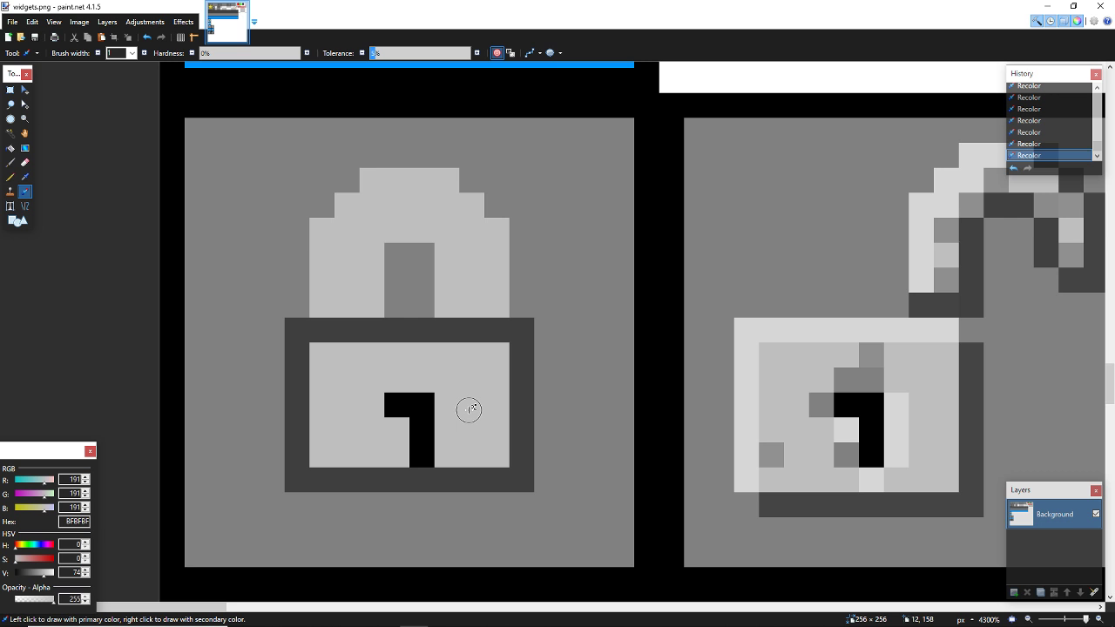
Step: Fill the dark shadow along the open grey-button padlock's body with the sampled background grey
{"action": "scroll", "coordinate": [601, 396], "scroll_direction": "down", "scroll_amount": 2}
{"action": "scroll", "coordinate": [645, 395], "scroll_direction": "up", "scroll_amount": 1}
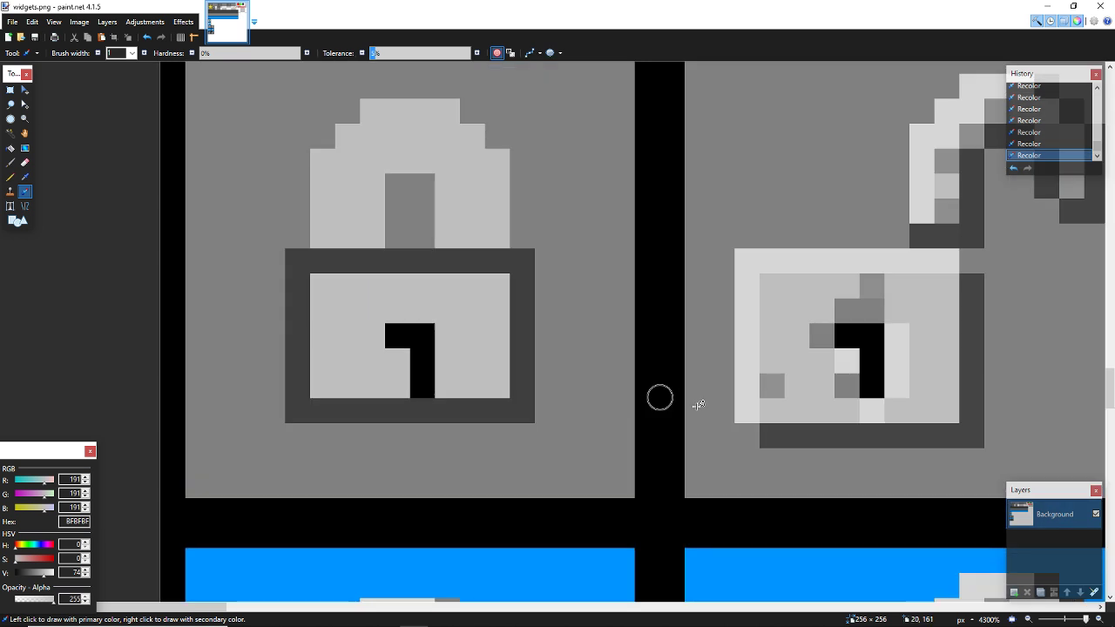
{"action": "key", "text": "k"}
{"action": "left_click", "coordinate": [748, 458]}
{"action": "key", "text": "f"}
{"action": "left_click", "coordinate": [762, 440]}
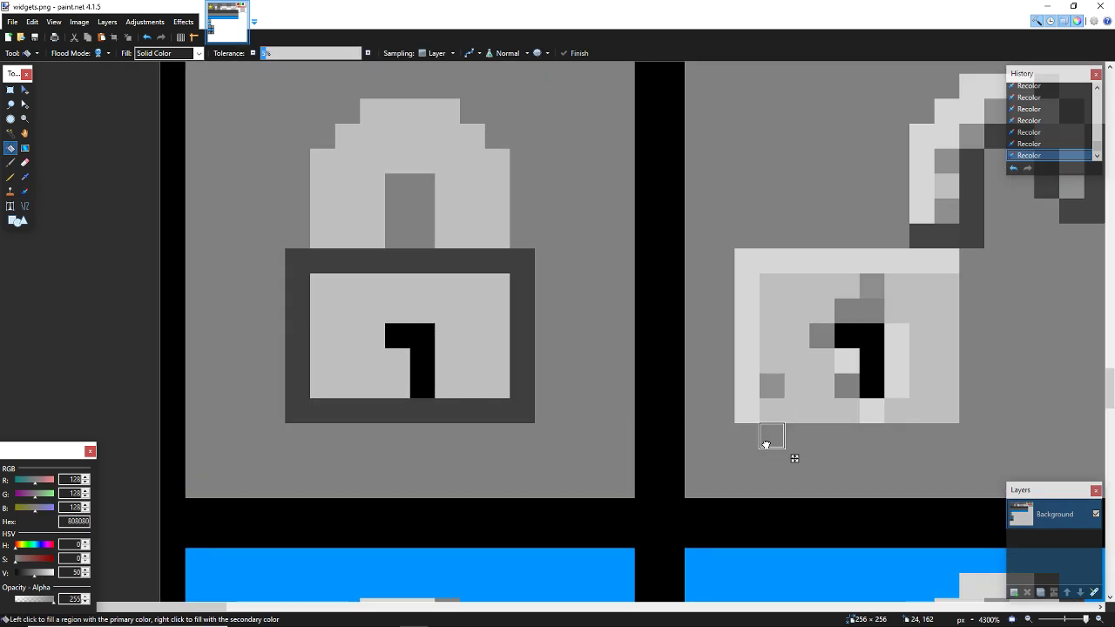
{"action": "scroll", "coordinate": [756, 392], "scroll_direction": "down", "scroll_amount": 1}
{"action": "scroll", "coordinate": [756, 392], "scroll_direction": "up", "scroll_amount": 2}
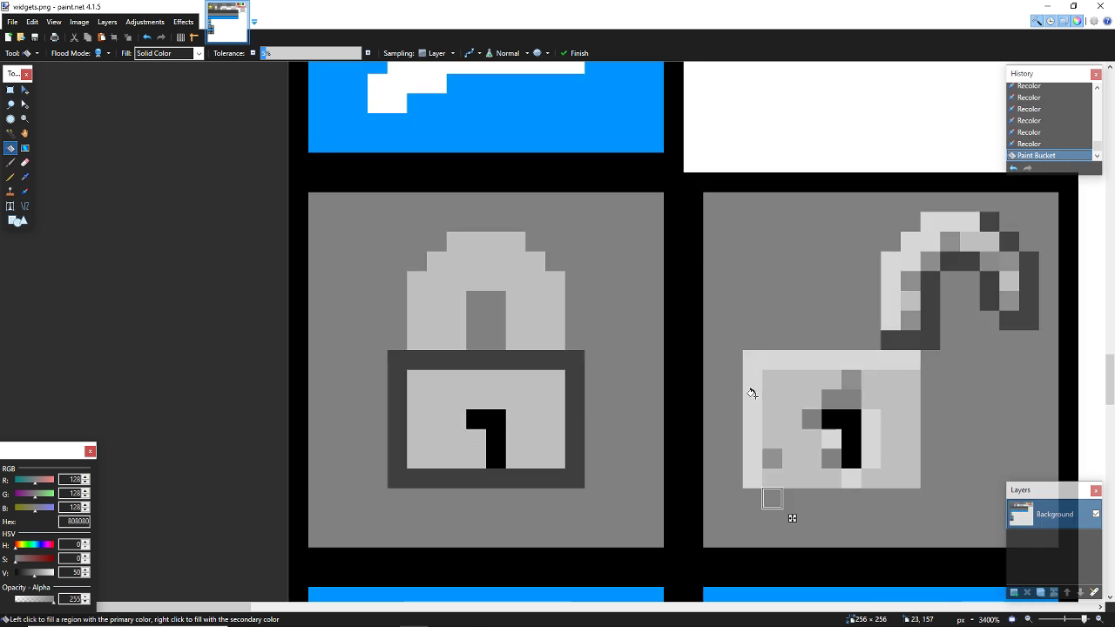
Step: Copy the closed padlock's 10 × 7 pixel body, paste it over the open grey-button padlock's body and deselect
{"action": "key", "text": "s"}
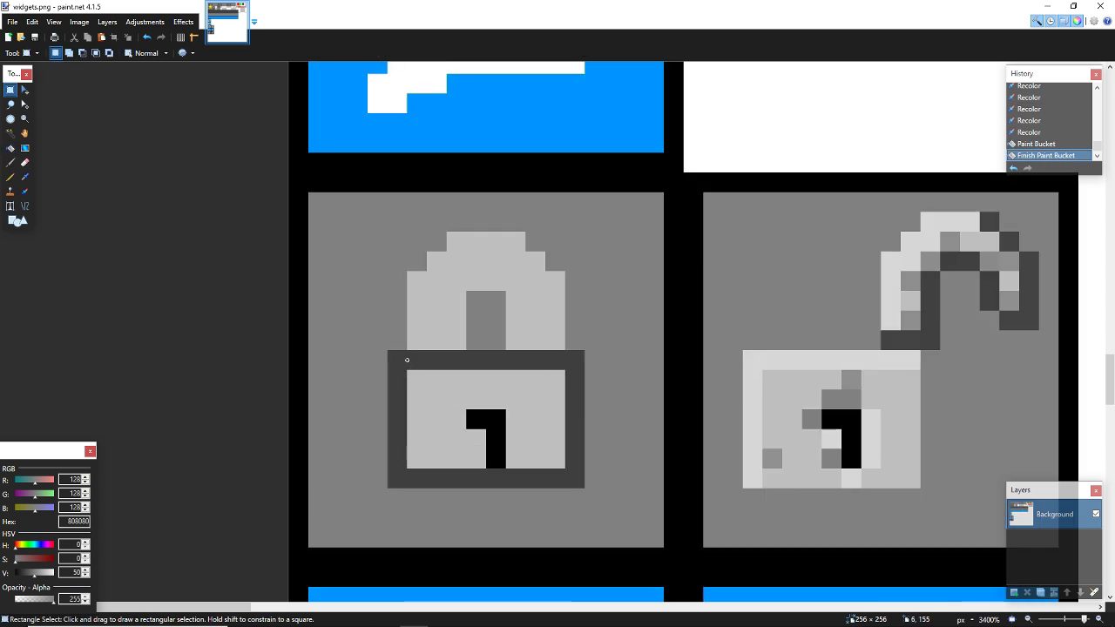
{"action": "left_click_drag", "start_coordinate": [407, 360], "coordinate": [547, 452]}
{"action": "key", "text": "ctrl+z"}
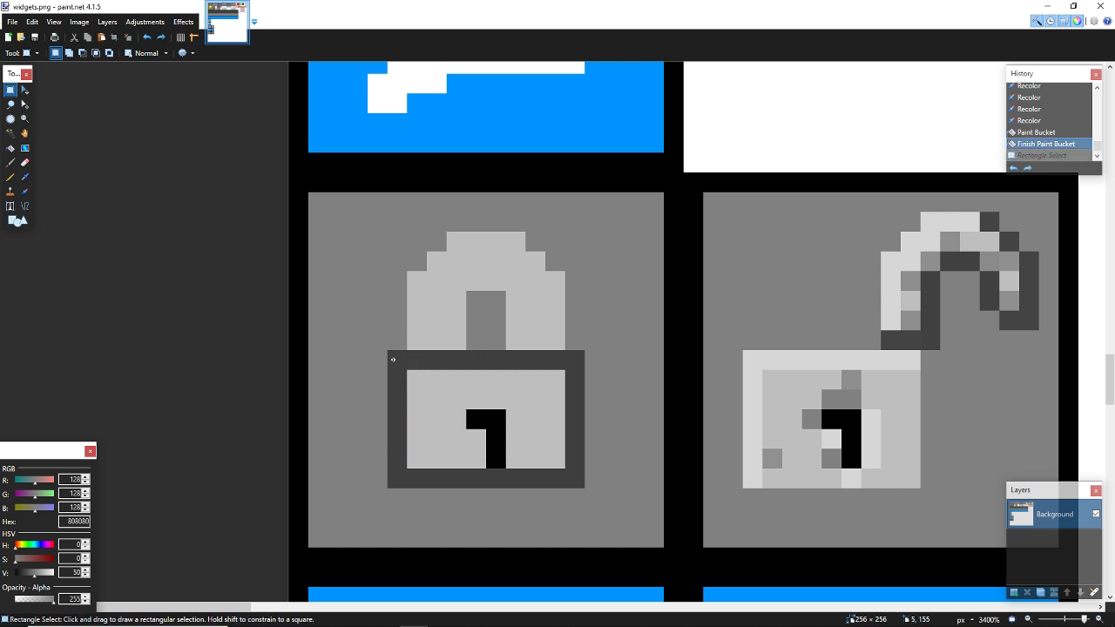
{"action": "left_click_drag", "start_coordinate": [393, 359], "coordinate": [568, 477]}
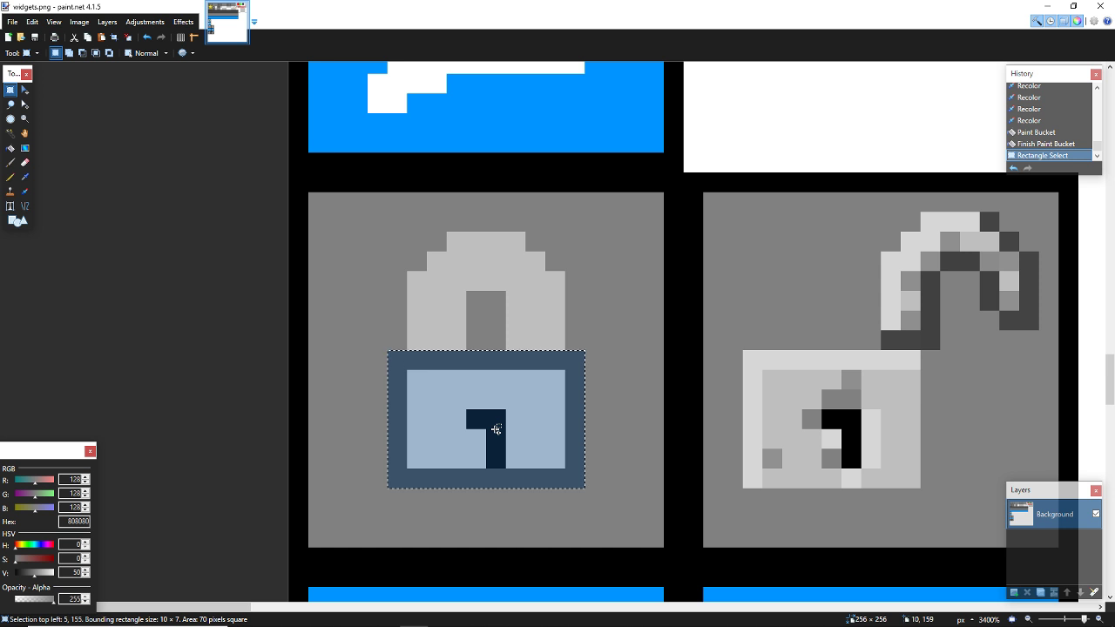
{"action": "key", "text": "ctrl+c"}
{"action": "key", "text": "ctrl+v"}
{"action": "left_click_drag", "start_coordinate": [479, 408], "coordinate": [845, 398]}
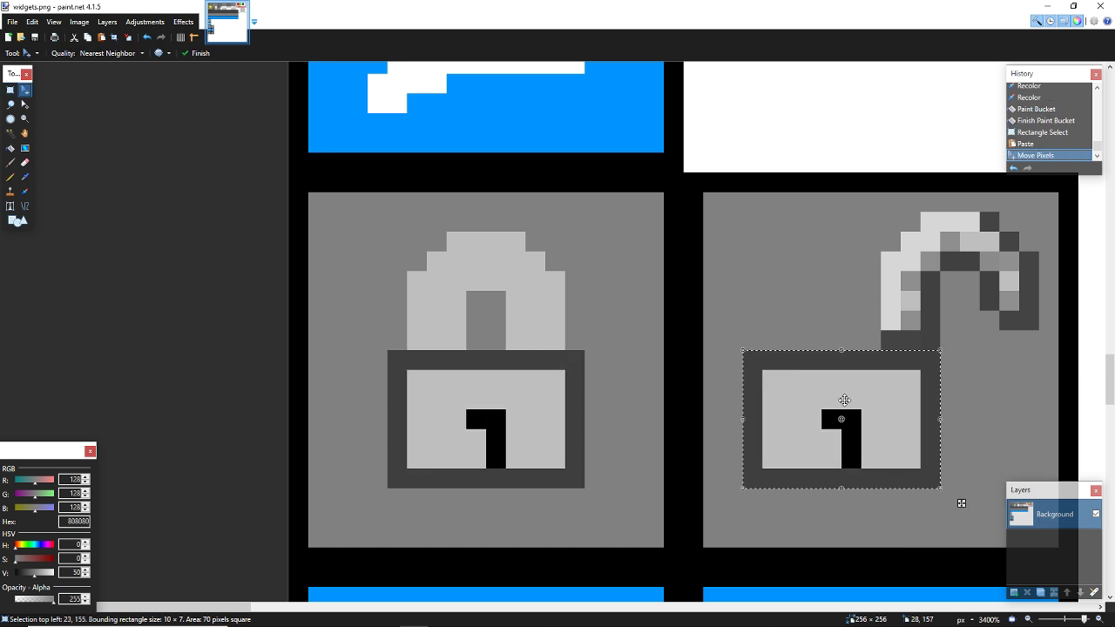
{"action": "key", "text": "k"}
{"action": "key", "text": "s"}
{"action": "key", "text": "ctrl+d"}
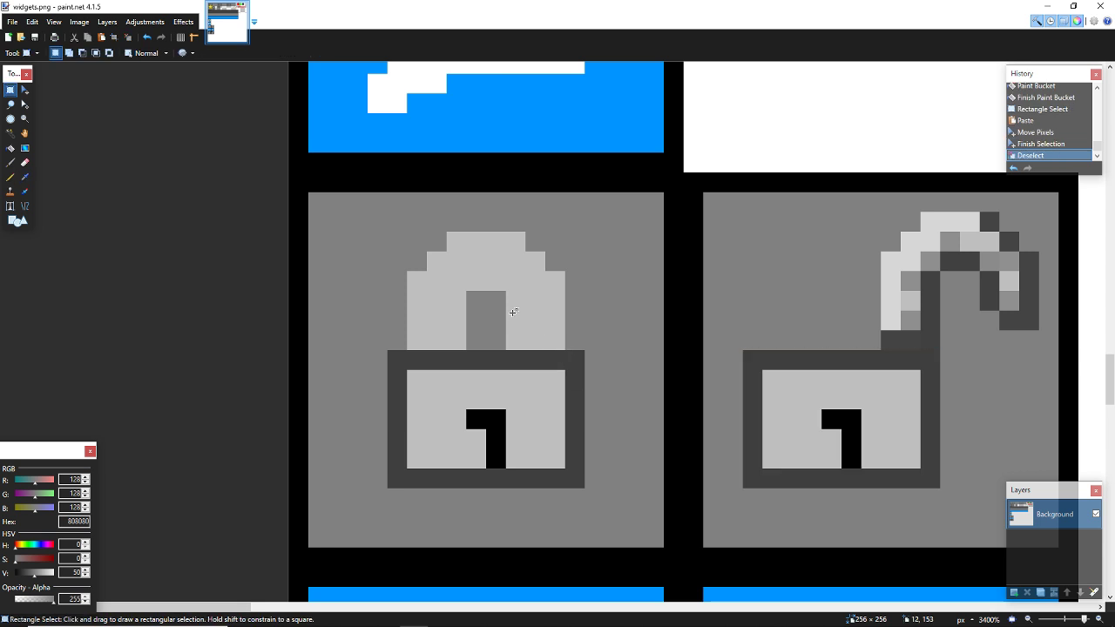
Step: Copy the closed padlock's 8 × 6 pixel shackle, paste it over the open padlock's shackle just above its body and deselect
{"action": "left_click_drag", "start_coordinate": [408, 232], "coordinate": [566, 345]}
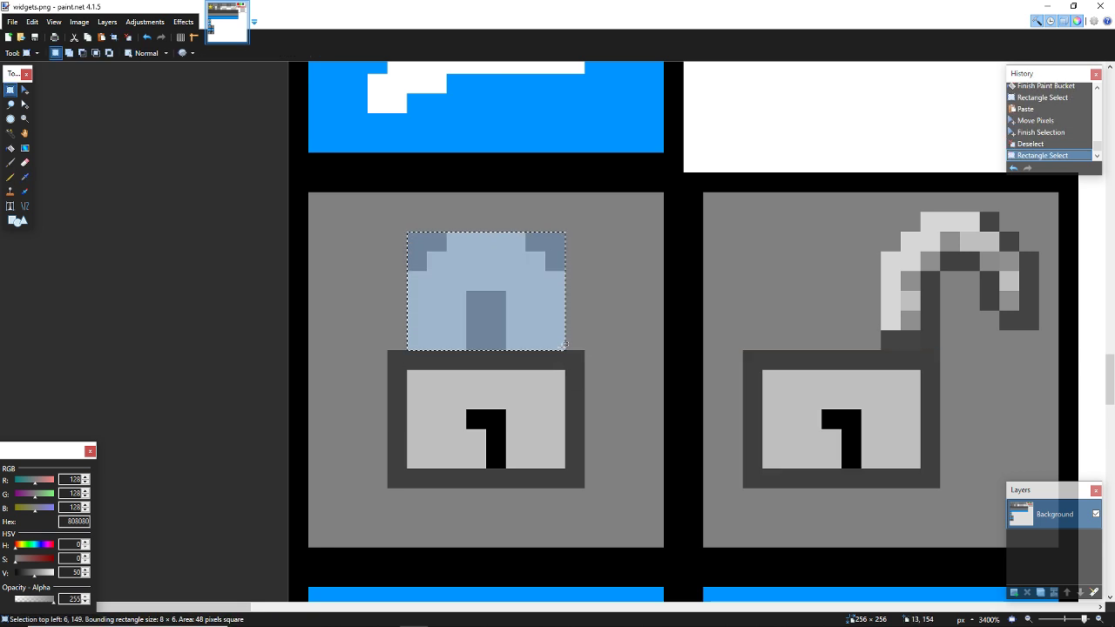
{"action": "key", "text": "ctrl+c"}
{"action": "key", "text": "ctrl+v"}
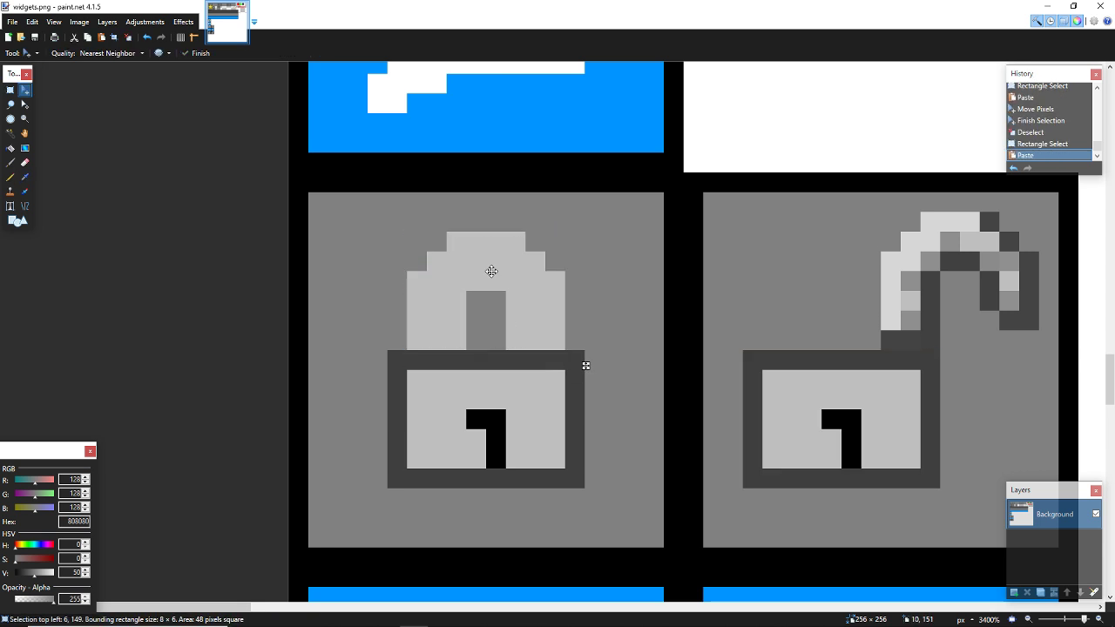
{"action": "left_click_drag", "start_coordinate": [490, 267], "coordinate": [969, 265]}
{"action": "key", "text": "s"}
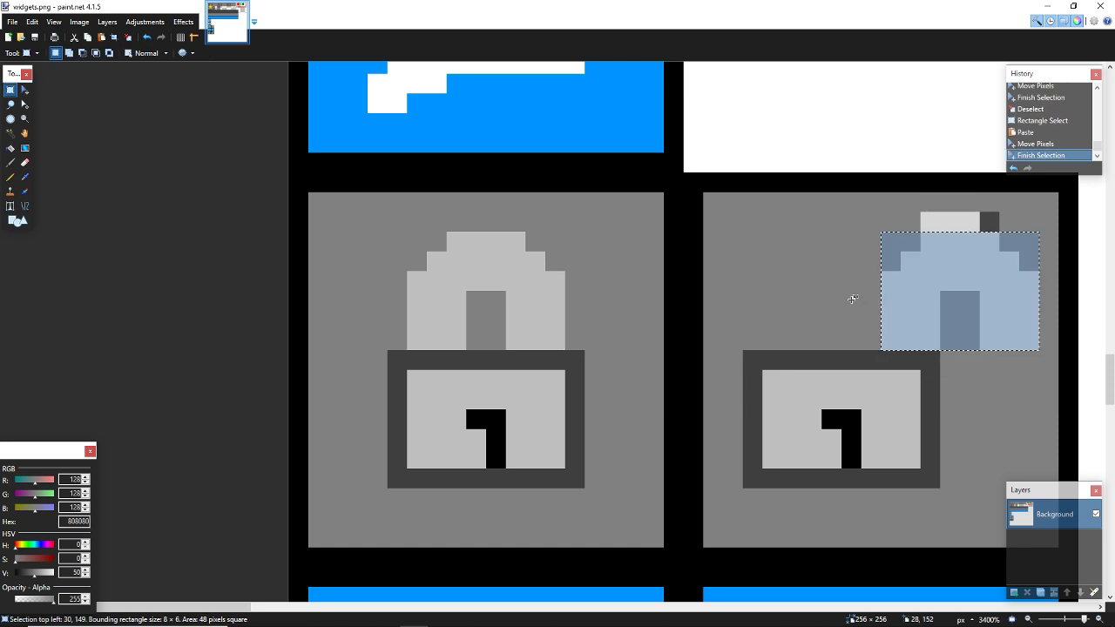
{"action": "left_click", "coordinate": [852, 299]}
Step: Pencil over the leftover pixel row above the open padlock's new shackle in background grey
{"action": "key", "text": "k"}
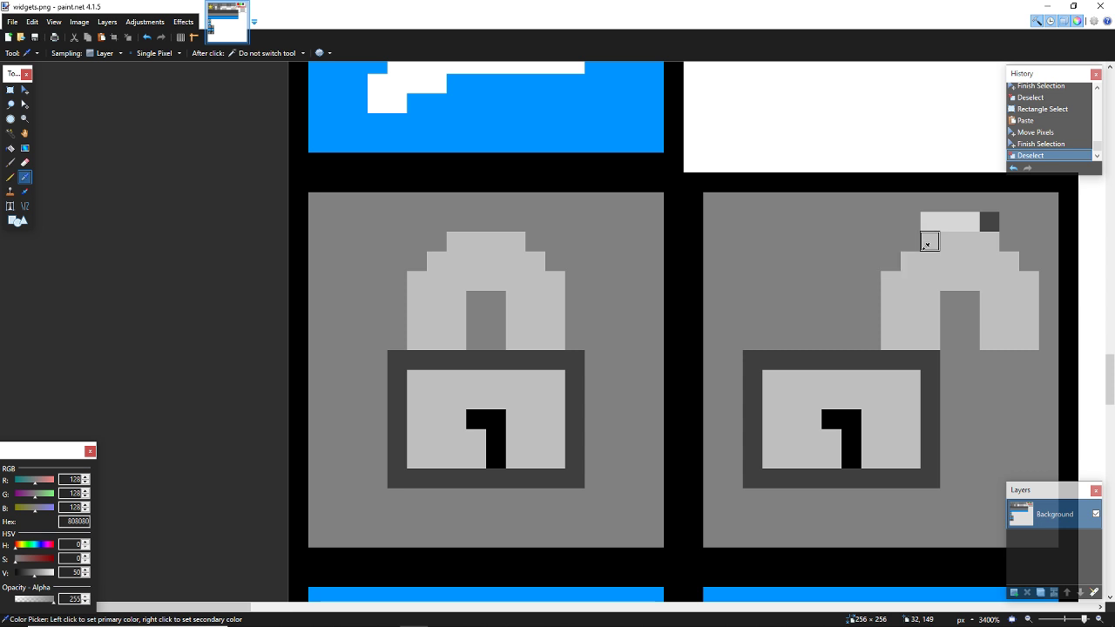
{"action": "key", "text": "p"}
{"action": "left_click_drag", "start_coordinate": [990, 218], "coordinate": [923, 225]}
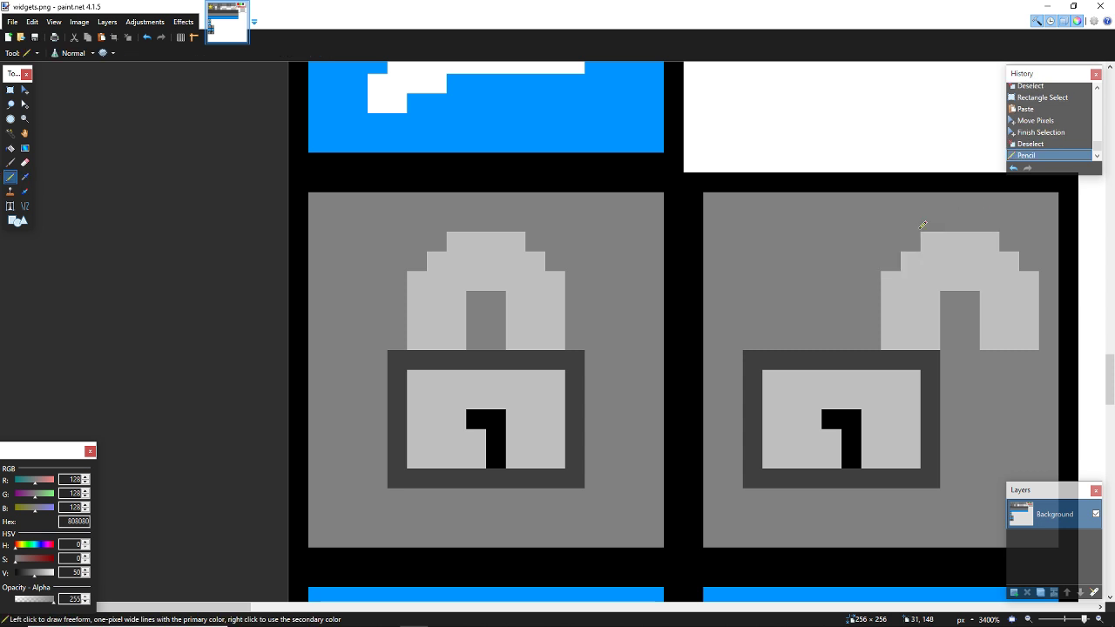
Step: Try to select the grey-button padlocks by colour with the Magic Wand, adding to the selection and using 0% tolerance
{"action": "scroll", "coordinate": [922, 224], "scroll_direction": "down", "scroll_amount": 2}
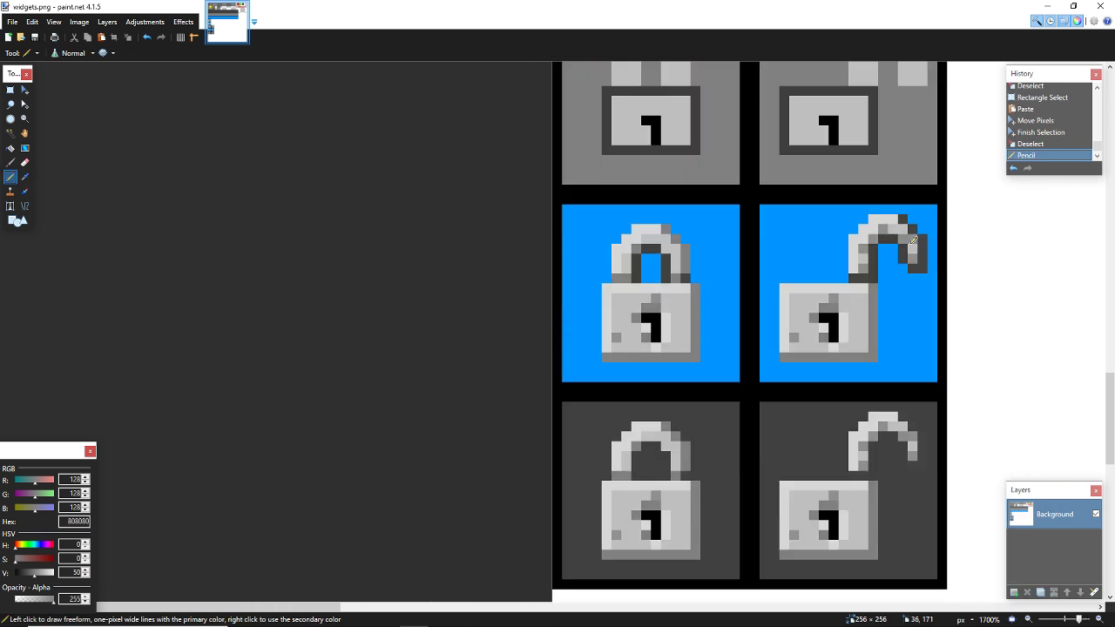
{"action": "scroll", "coordinate": [913, 239], "scroll_direction": "up", "scroll_amount": 3}
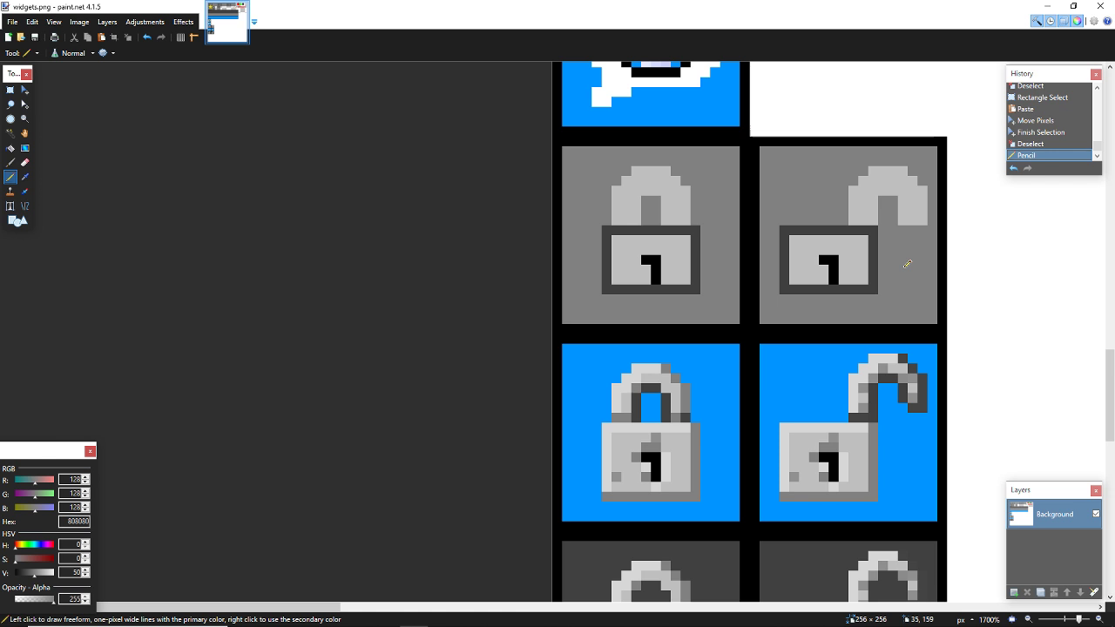
{"action": "scroll", "coordinate": [907, 264], "scroll_direction": "down", "scroll_amount": 1}
{"action": "scroll", "coordinate": [880, 293], "scroll_direction": "up", "scroll_amount": 4}
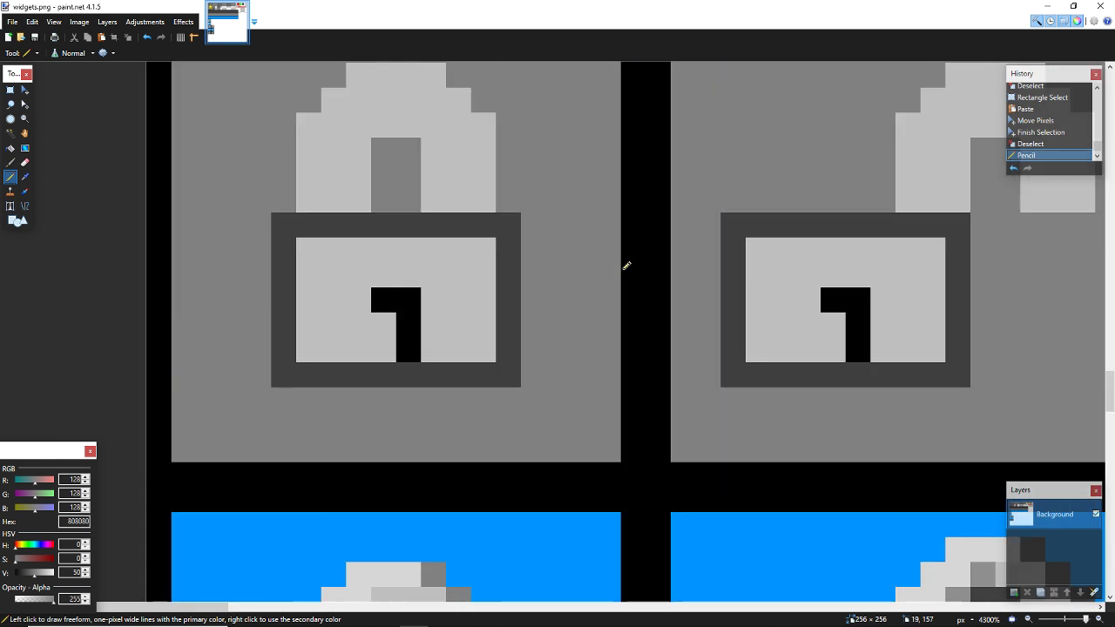
{"action": "key", "text": "s"}
{"action": "key", "text": "s"}
{"action": "left_click", "coordinate": [507, 321]}
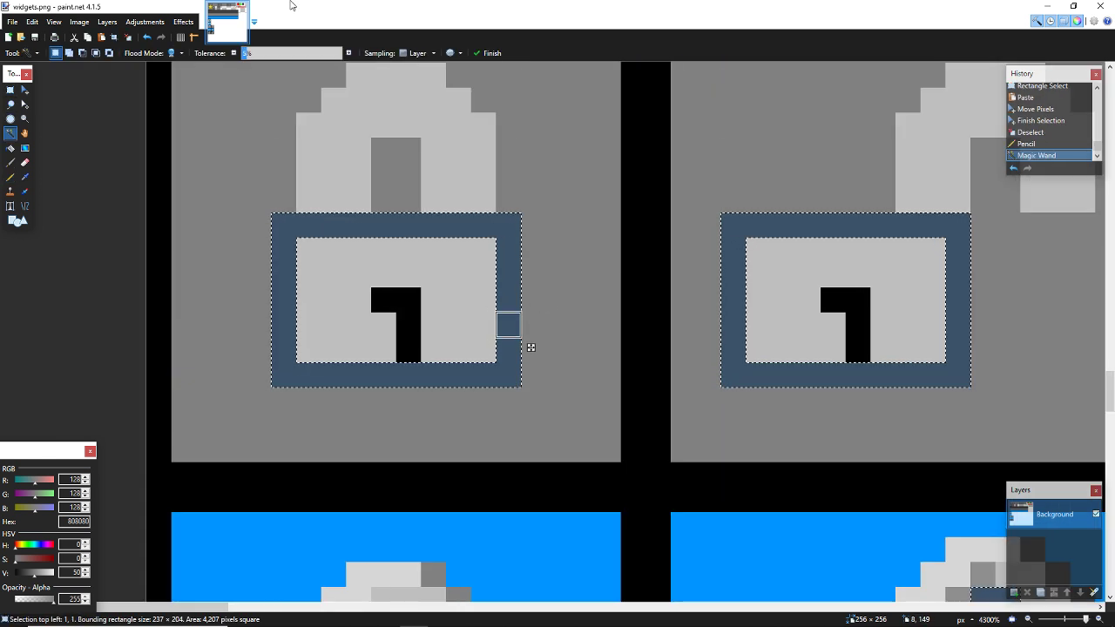
{"action": "left_click", "coordinate": [333, 150]}
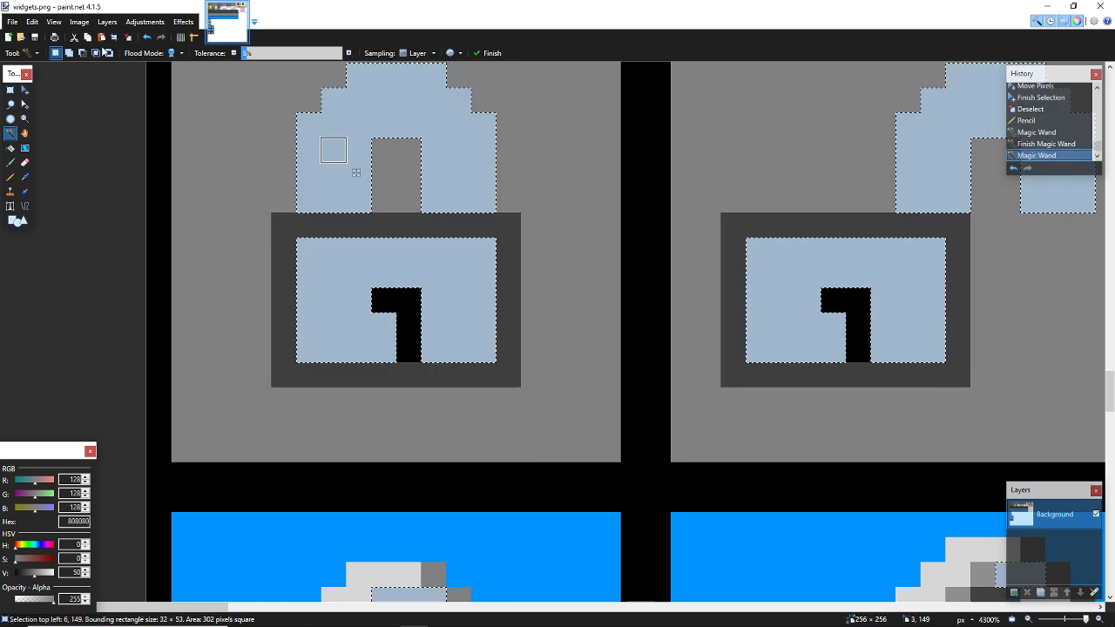
{"action": "left_click", "coordinate": [72, 55]}
{"action": "scroll", "coordinate": [563, 276], "scroll_direction": "down", "scroll_amount": 3}
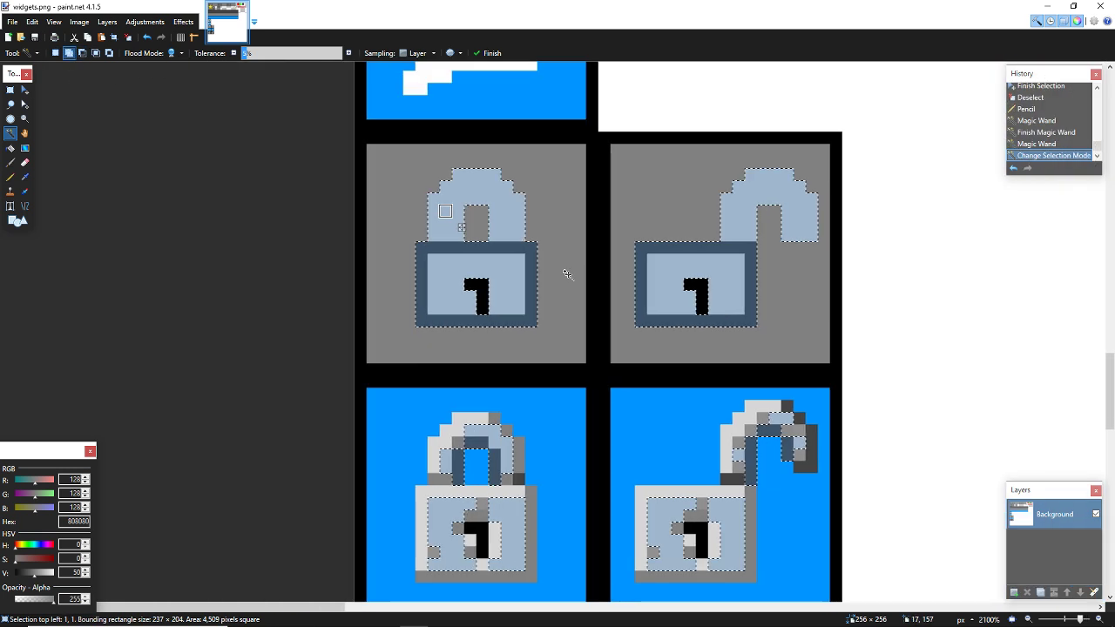
{"action": "scroll", "coordinate": [566, 275], "scroll_direction": "down", "scroll_amount": 2}
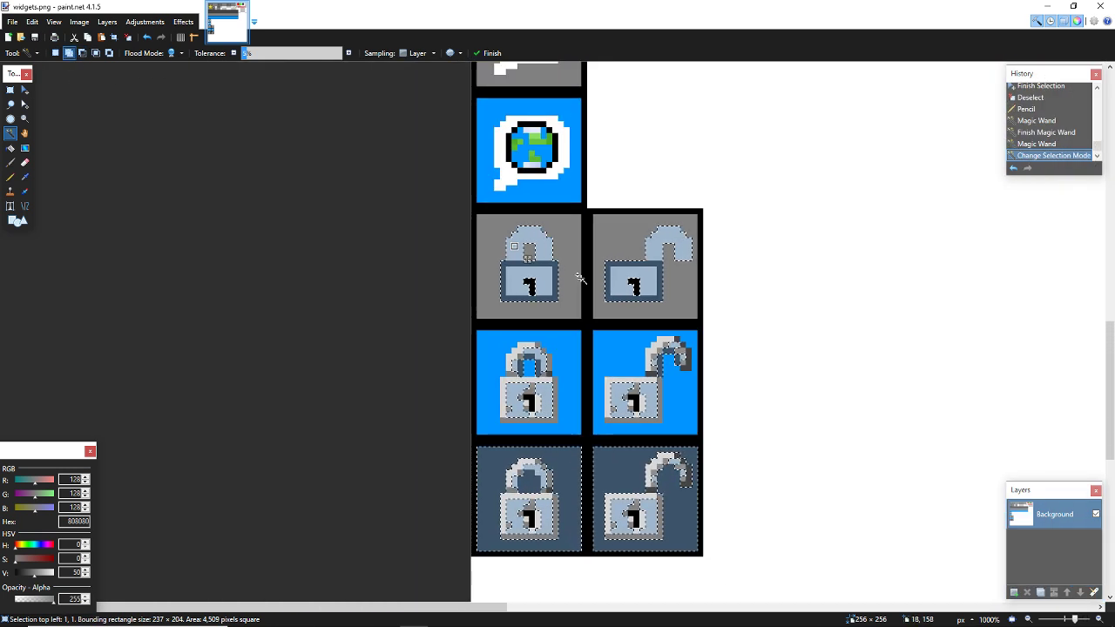
{"action": "scroll", "coordinate": [581, 278], "scroll_direction": "up", "scroll_amount": 1}
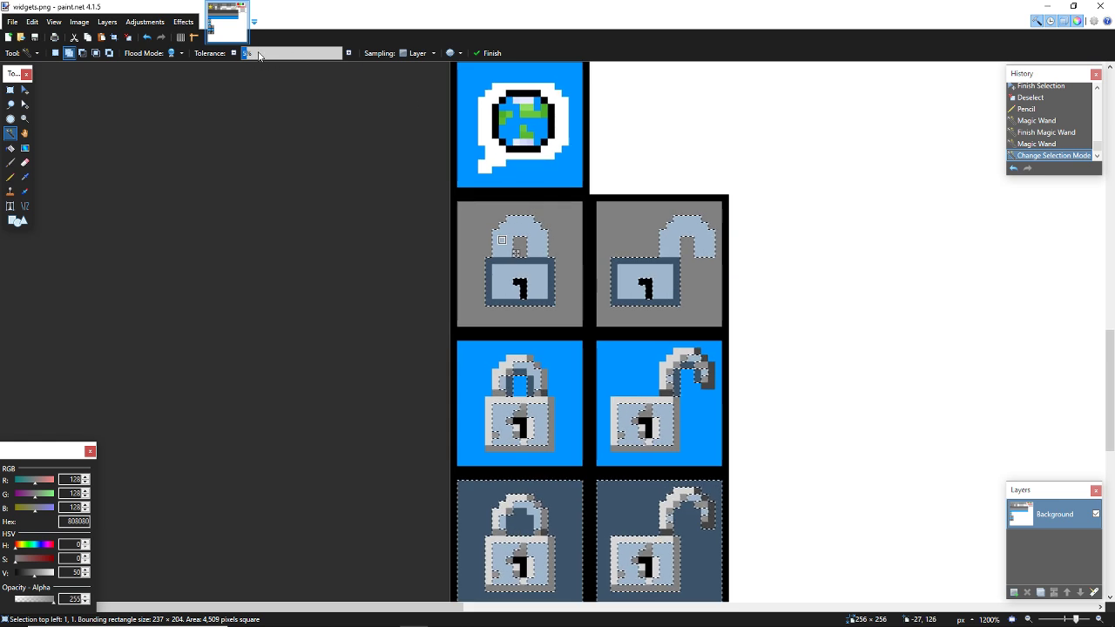
{"action": "left_click_drag", "start_coordinate": [258, 54], "coordinate": [246, 58]}
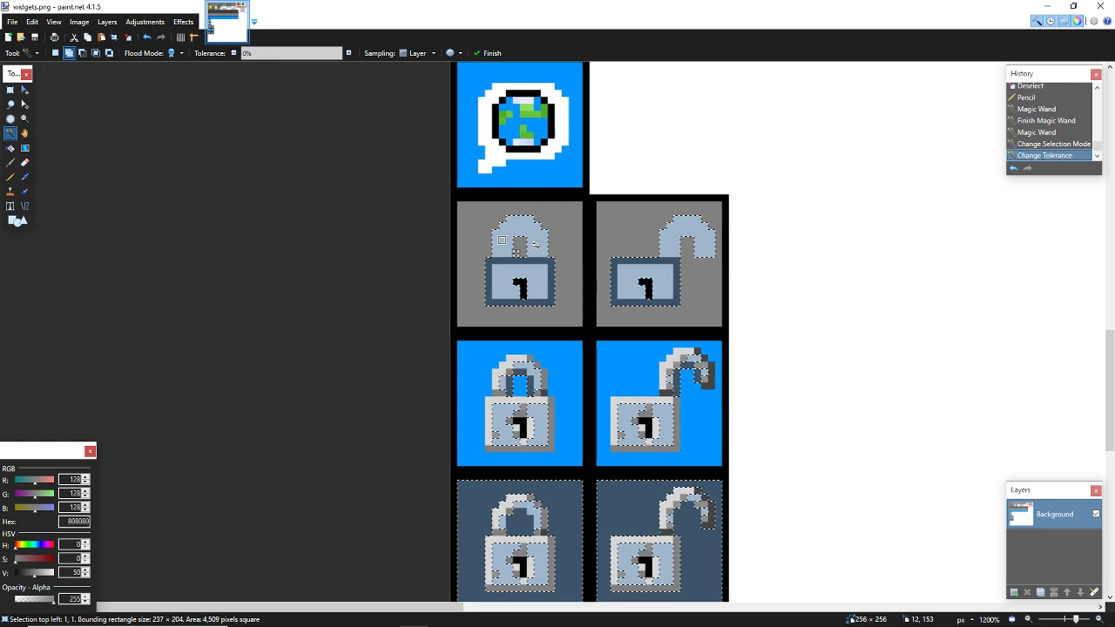
{"action": "scroll", "coordinate": [540, 248], "scroll_direction": "up", "scroll_amount": 2}
{"action": "key", "text": "ctrl+z"}
{"action": "key", "text": "ctrl+z"}
{"action": "key", "text": "ctrl+z"}
{"action": "key", "text": "ctrl+z"}
{"action": "key", "text": "ctrl+z"}
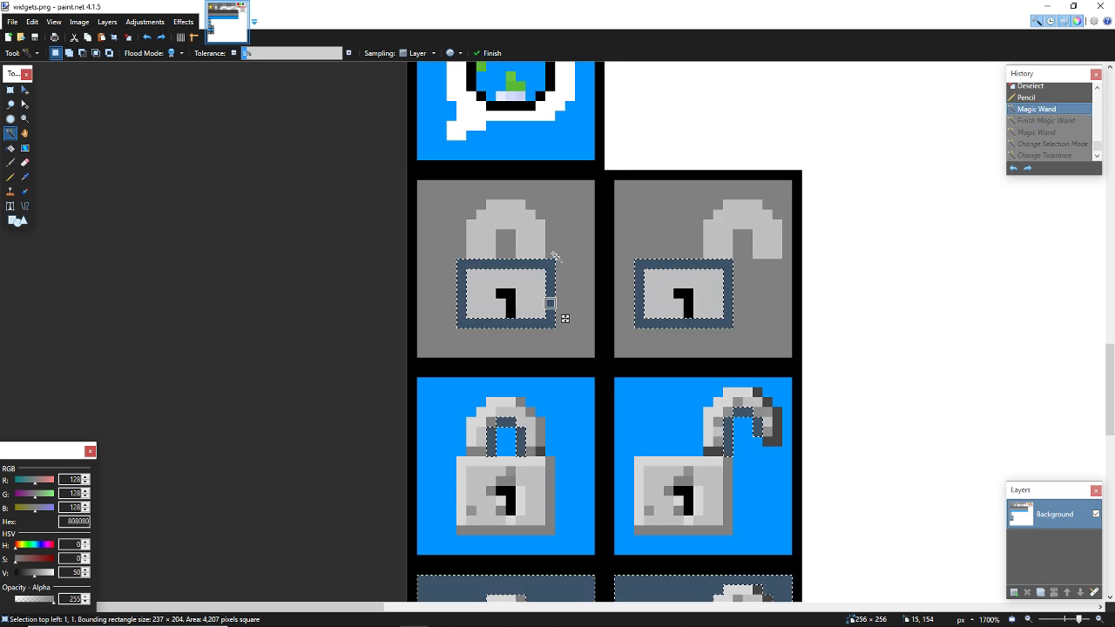
Step: Select the 10 × 7 pixel bodies of both grey-button padlocks with Rectangle Select in additive mode
{"action": "scroll", "coordinate": [541, 235], "scroll_direction": "up", "scroll_amount": 2}
{"action": "key", "text": "s"}
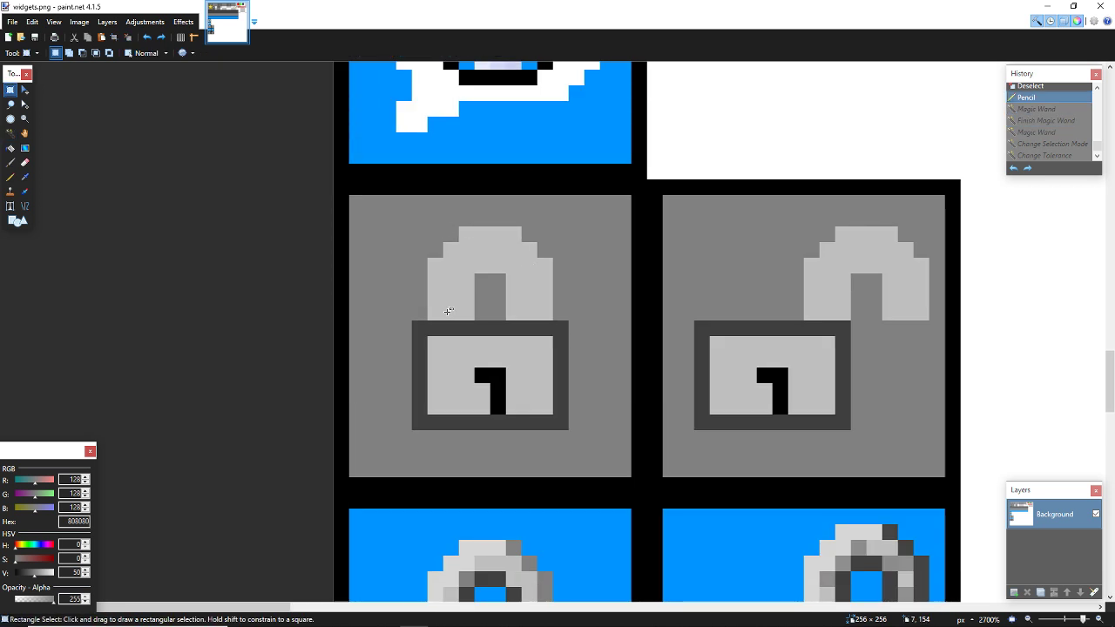
{"action": "left_click", "coordinate": [68, 53]}
{"action": "left_click_drag", "start_coordinate": [413, 321], "coordinate": [569, 431]}
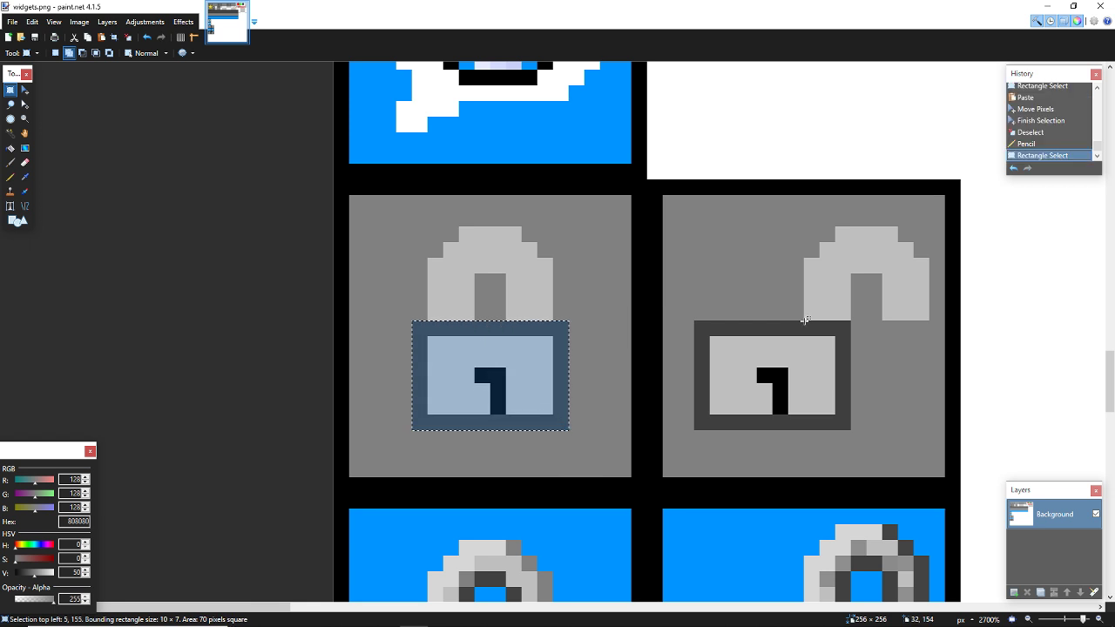
{"action": "left_click", "coordinate": [697, 325]}
{"action": "key", "text": "ctrl+z"}
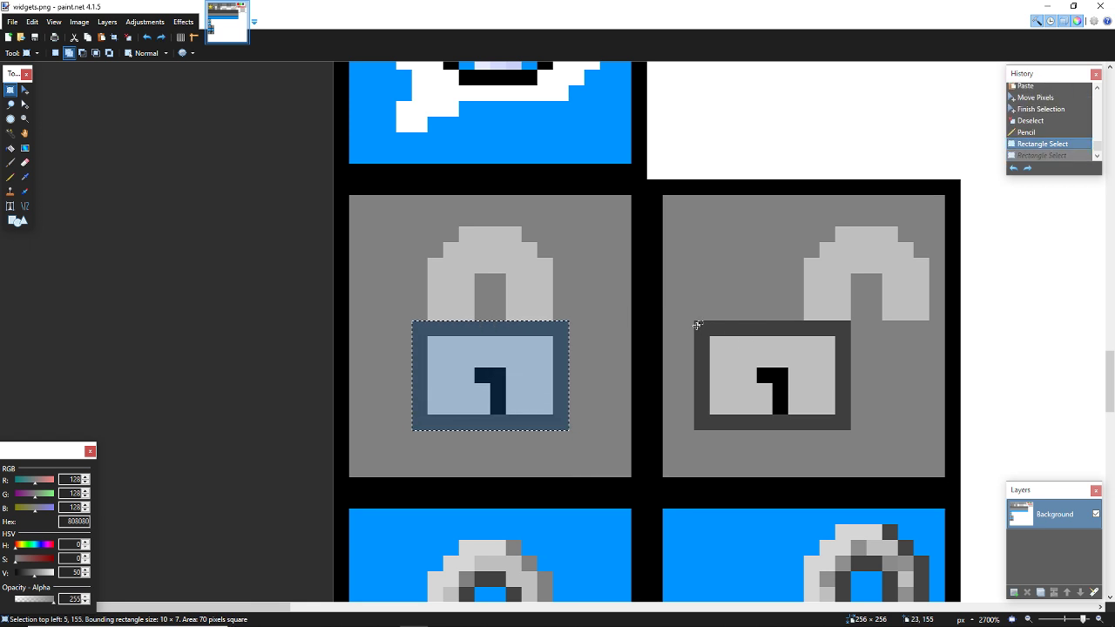
{"action": "left_click_drag", "start_coordinate": [697, 325], "coordinate": [850, 430]}
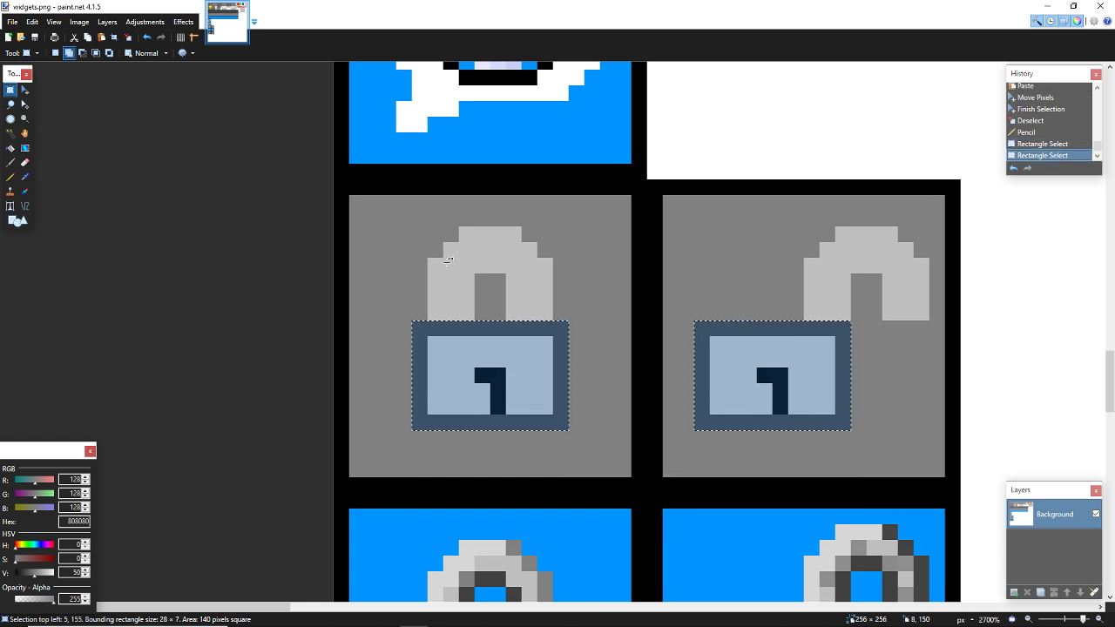
Step: Add the stepped shackles of both grey-button padlocks to the selection, leaving out the openings between their legs
{"action": "left_click_drag", "start_coordinate": [440, 264], "coordinate": [466, 315]}
{"action": "left_click_drag", "start_coordinate": [506, 258], "coordinate": [552, 320]}
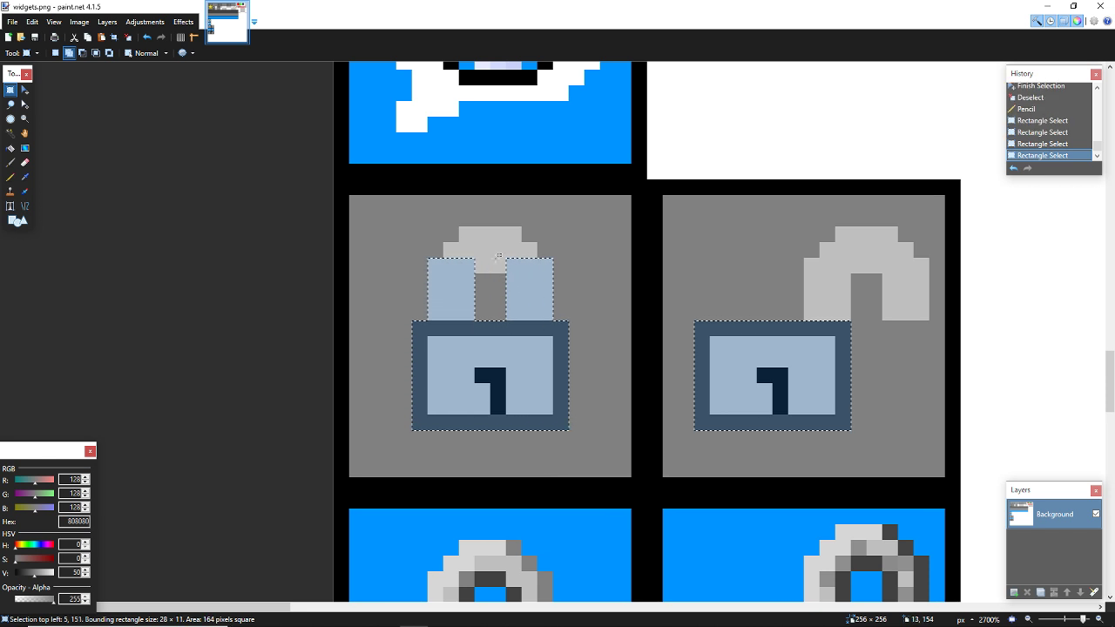
{"action": "left_click_drag", "start_coordinate": [453, 246], "coordinate": [474, 232]}
{"action": "left_click_drag", "start_coordinate": [814, 325], "coordinate": [849, 260]}
{"action": "left_click_drag", "start_coordinate": [885, 315], "coordinate": [892, 236]}
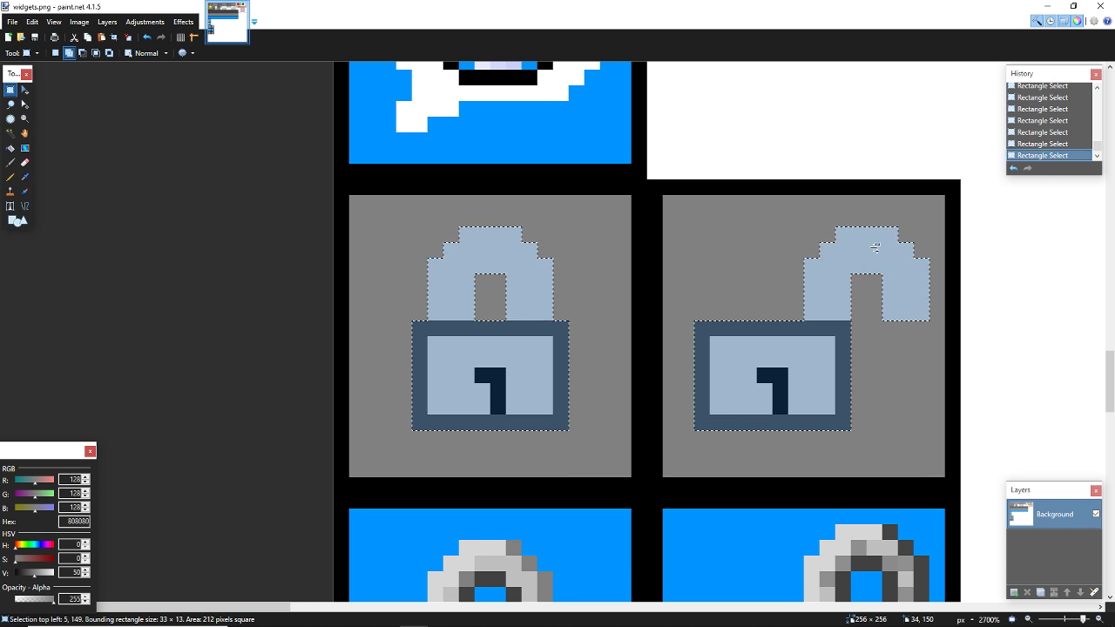
{"action": "scroll", "coordinate": [874, 254], "scroll_direction": "down", "scroll_amount": 4}
{"action": "key", "text": "ctrl+v"}
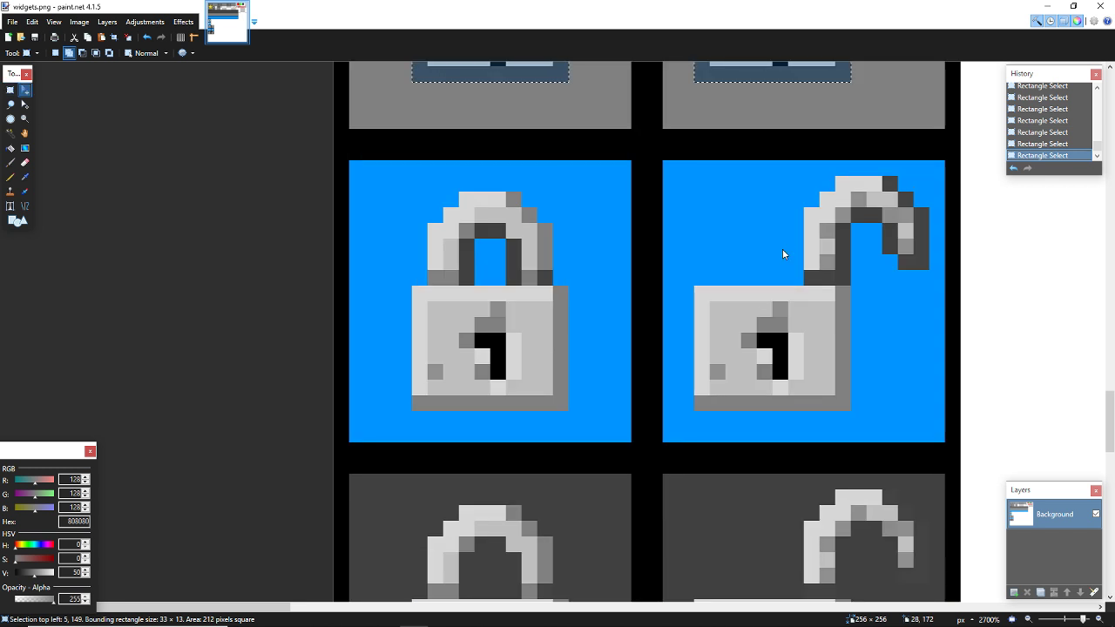
{"action": "left_click_drag", "start_coordinate": [493, 116], "coordinate": [510, 244]}
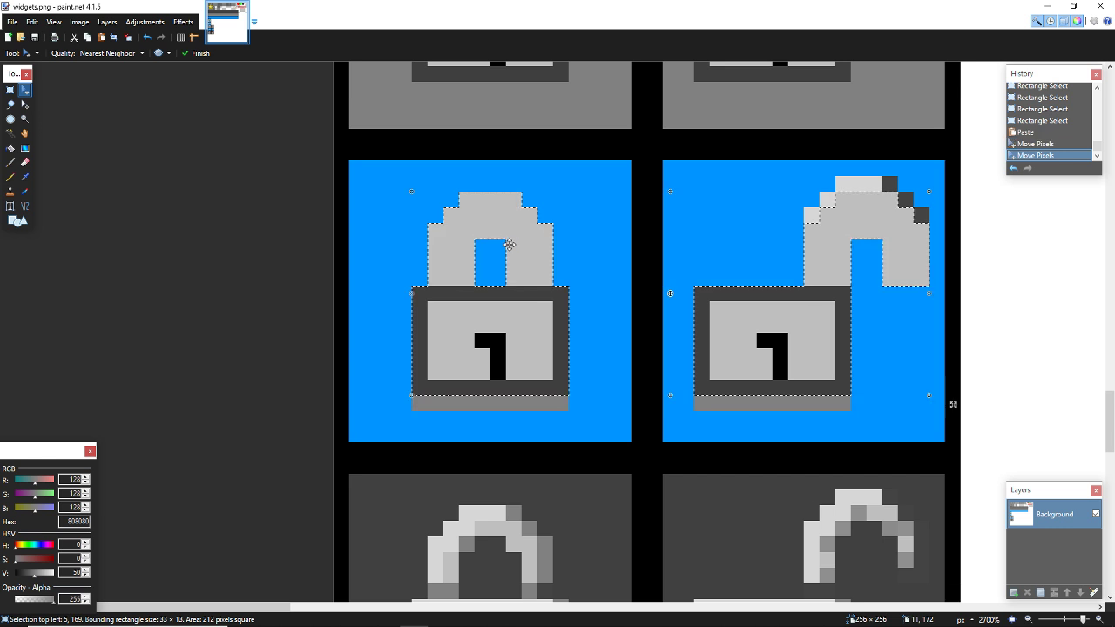
{"action": "key", "text": "ctrl+z"}
{"action": "key", "text": "ctrl+z"}
{"action": "key", "text": "ctrl+z"}
Step: Paste a copy of both flat grey-button padlocks and move it over the shaded padlocks on the blue buttons
{"action": "scroll", "coordinate": [523, 235], "scroll_direction": "up", "scroll_amount": 2}
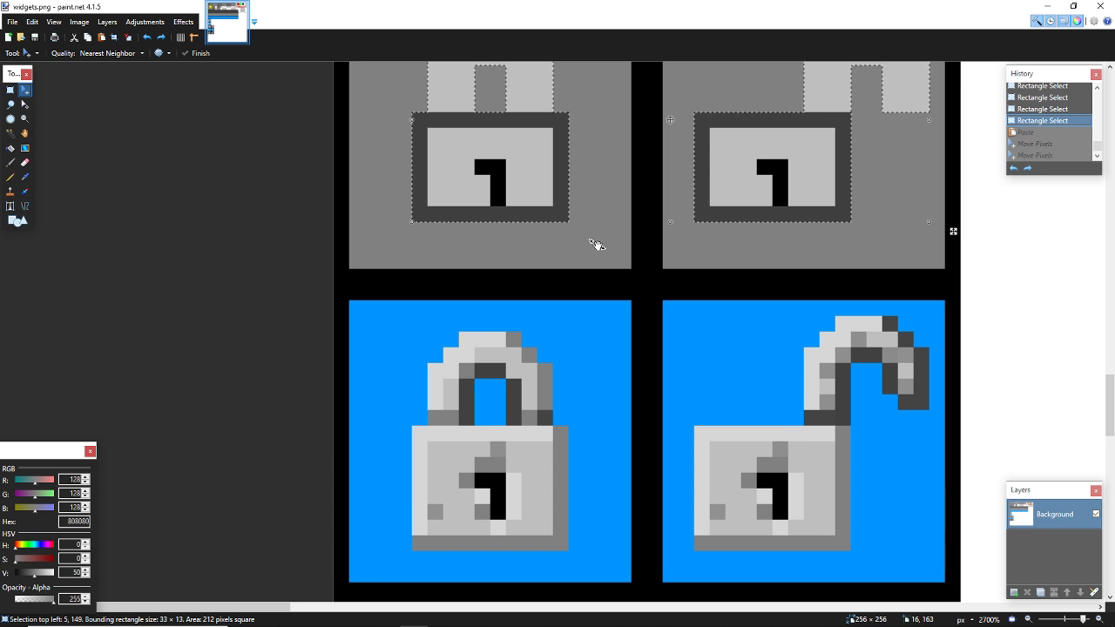
{"action": "scroll", "coordinate": [598, 245], "scroll_direction": "down", "scroll_amount": 1}
{"action": "scroll", "coordinate": [598, 245], "scroll_direction": "up", "scroll_amount": 3}
{"action": "scroll", "coordinate": [599, 257], "scroll_direction": "down", "scroll_amount": 3}
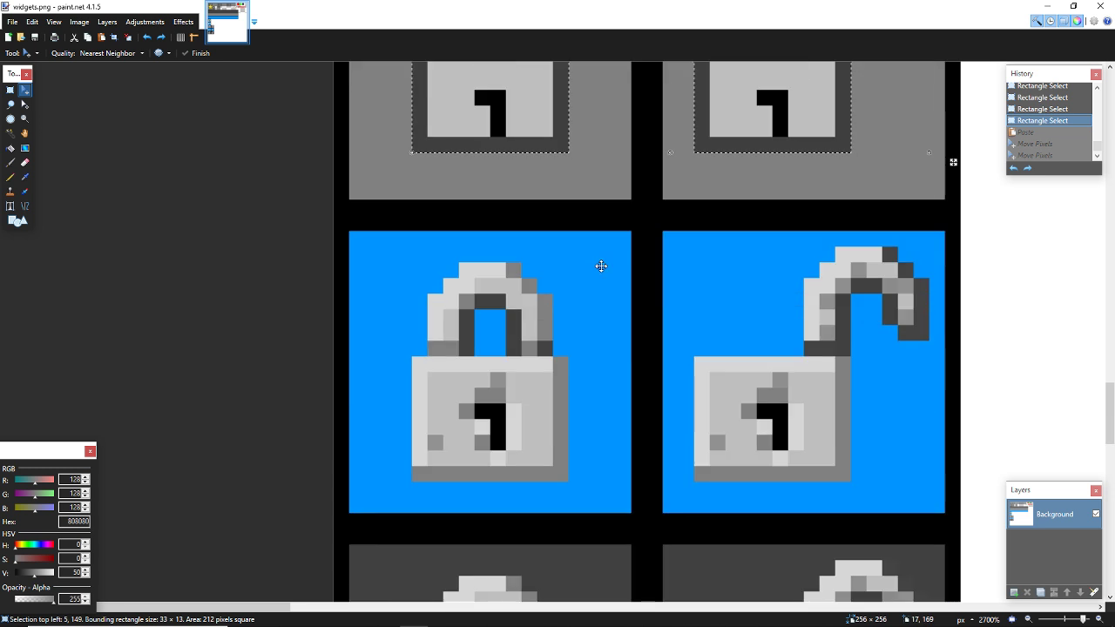
{"action": "scroll", "coordinate": [601, 266], "scroll_direction": "down", "scroll_amount": 3}
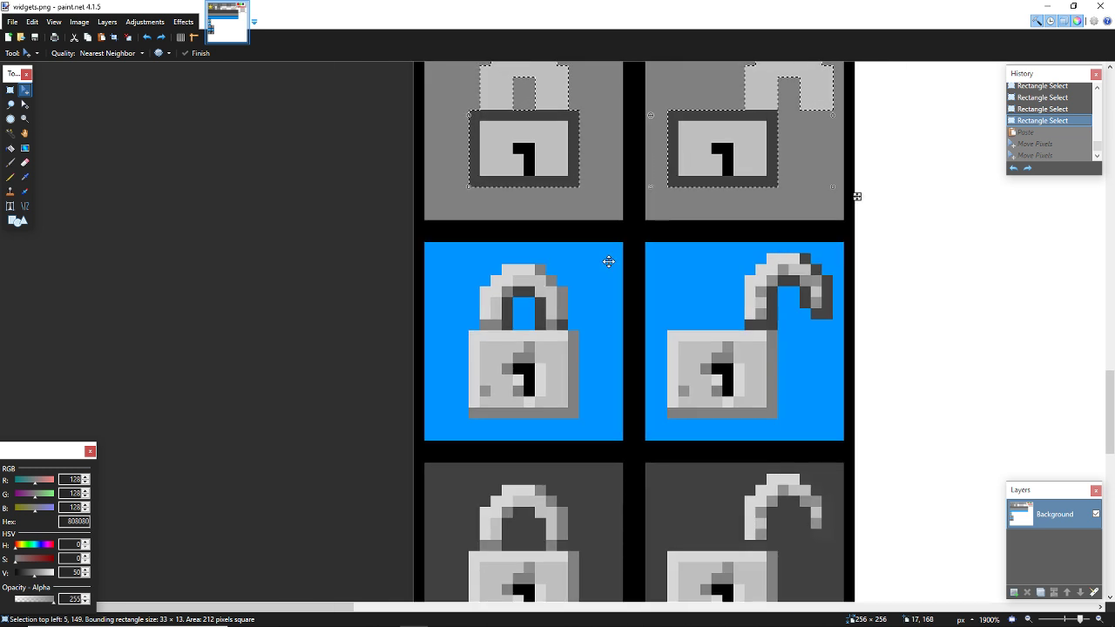
{"action": "key", "text": "ctrl+v"}
{"action": "left_click_drag", "start_coordinate": [567, 126], "coordinate": [552, 335]}
{"action": "scroll", "coordinate": [572, 319], "scroll_direction": "down", "scroll_amount": 3}
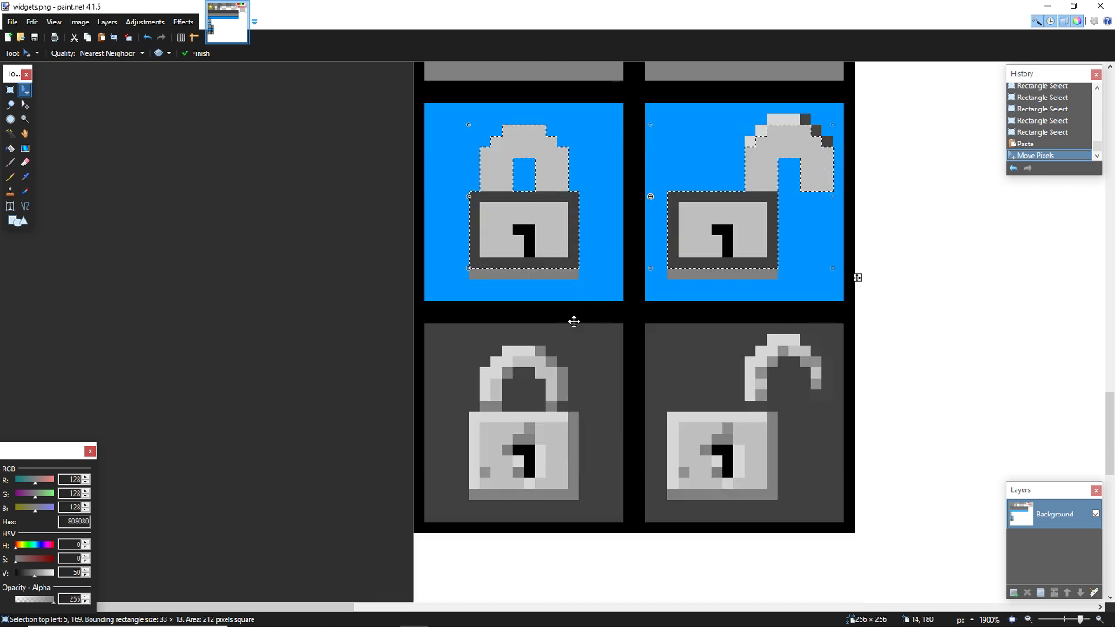
{"action": "key", "text": "ctrl+v"}
{"action": "key", "text": "Down"}
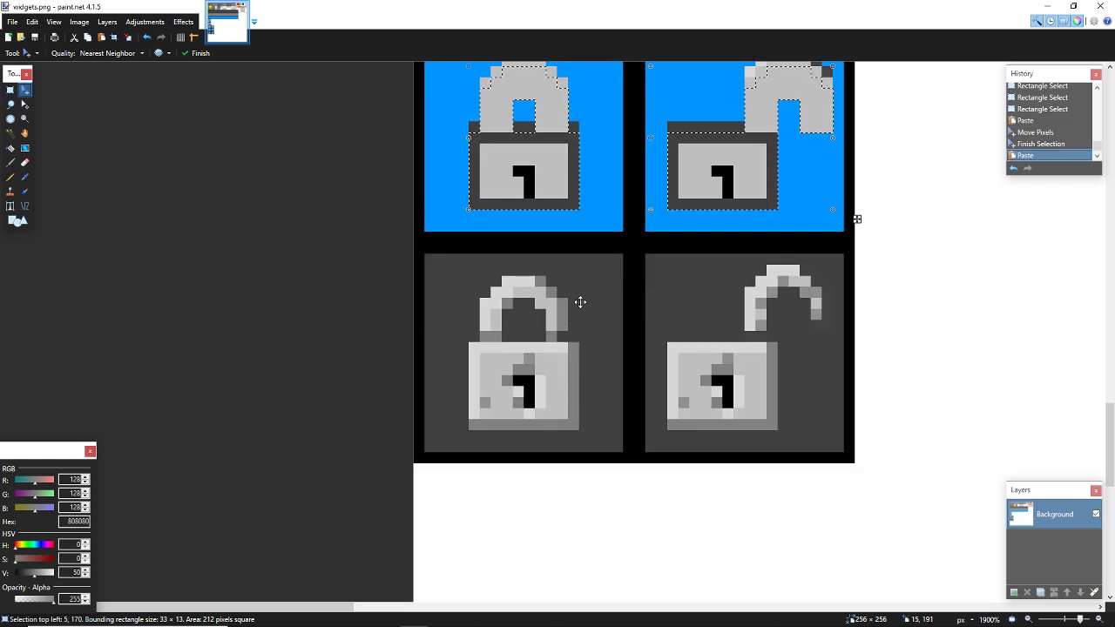
{"action": "left_click_drag", "start_coordinate": [551, 144], "coordinate": [538, 338]}
{"action": "key", "text": "ctrl+z"}
{"action": "key", "text": "ctrl+z"}
{"action": "key", "text": "ctrl+z"}
{"action": "key", "text": "ctrl+z"}
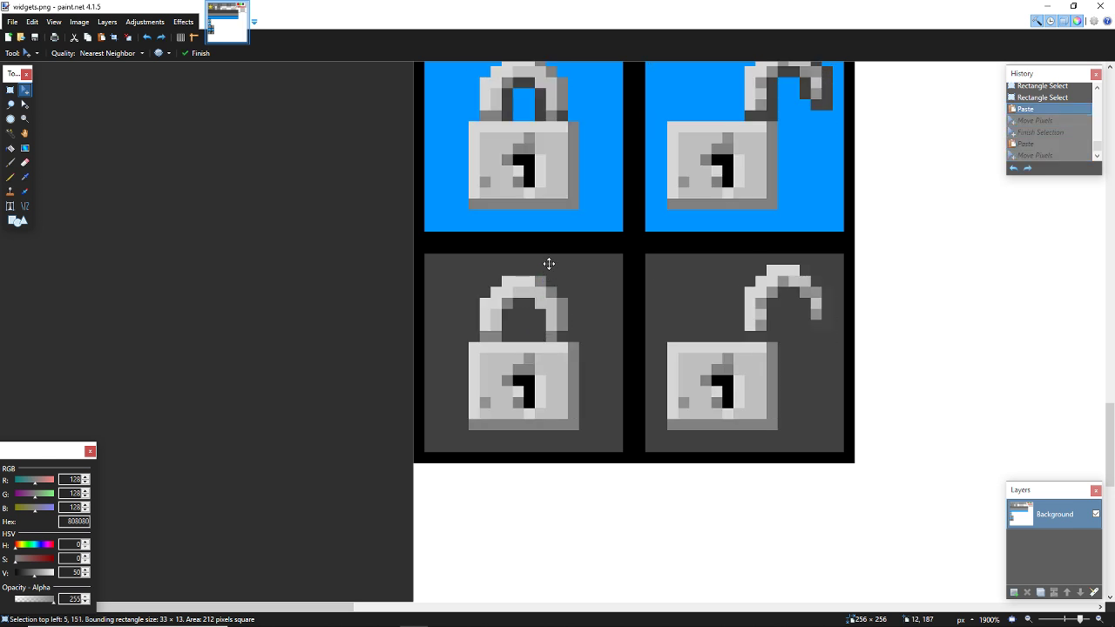
Step: Redo the move of the pasted padlocks onto the blue buttons, commit it and deselect
{"action": "scroll", "coordinate": [549, 264], "scroll_direction": "up", "scroll_amount": 2}
{"action": "scroll", "coordinate": [550, 251], "scroll_direction": "up", "scroll_amount": 3}
{"action": "key", "text": "ctrl+y"}
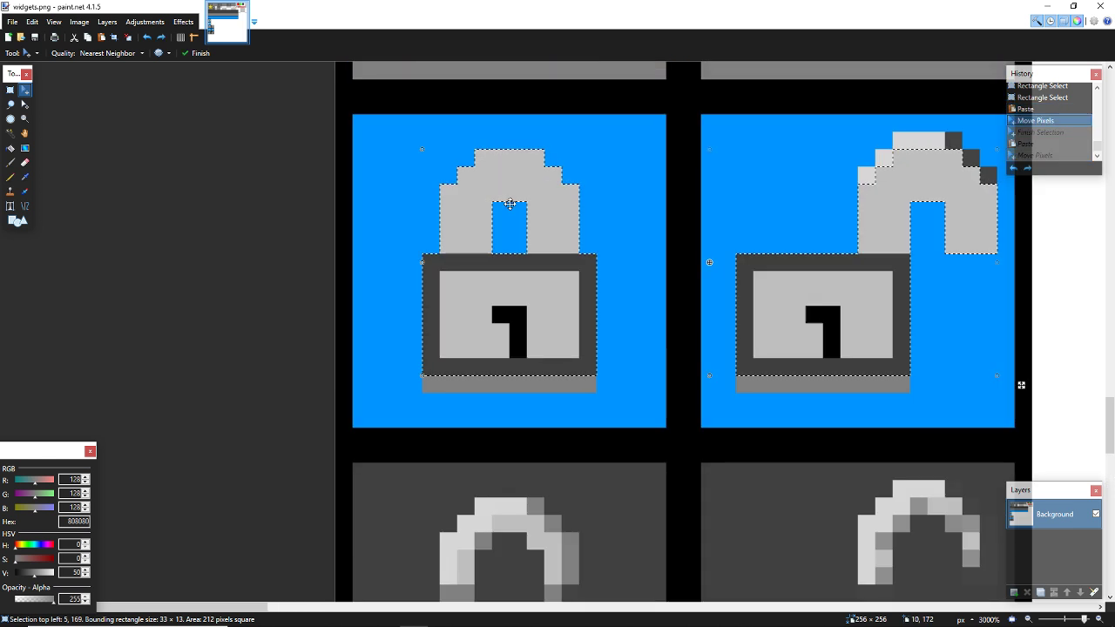
{"action": "key", "text": "s"}
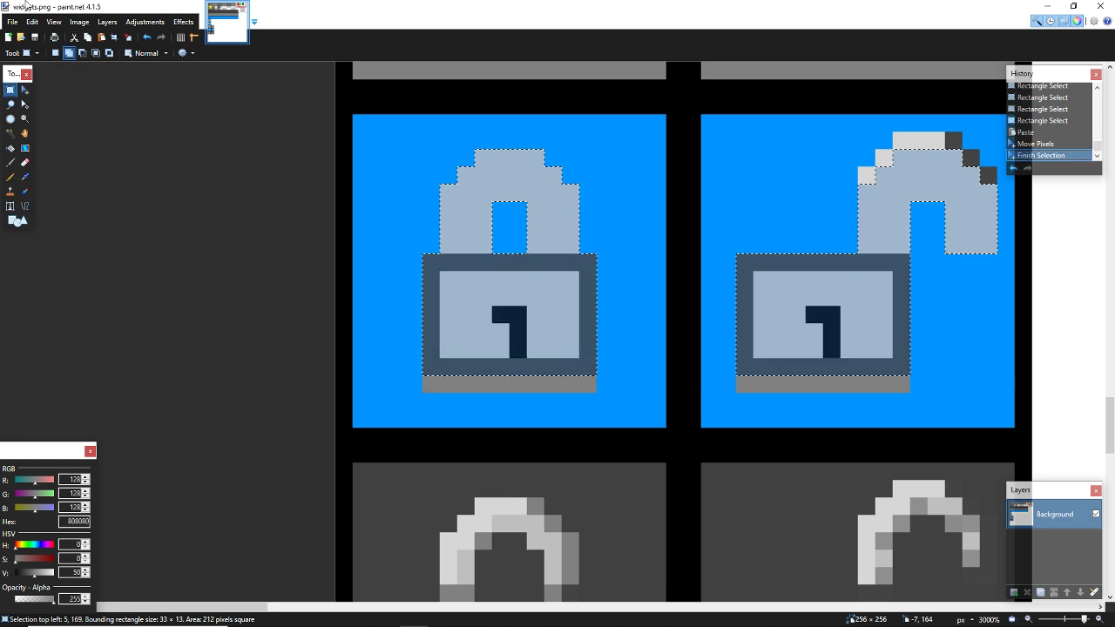
{"action": "key", "text": "ctrl+d"}
Step: Pick the button blue 0094FF and pencil over the leftover pixels below both padlock bodies and above the open padlock's shackle
{"action": "key", "text": "k"}
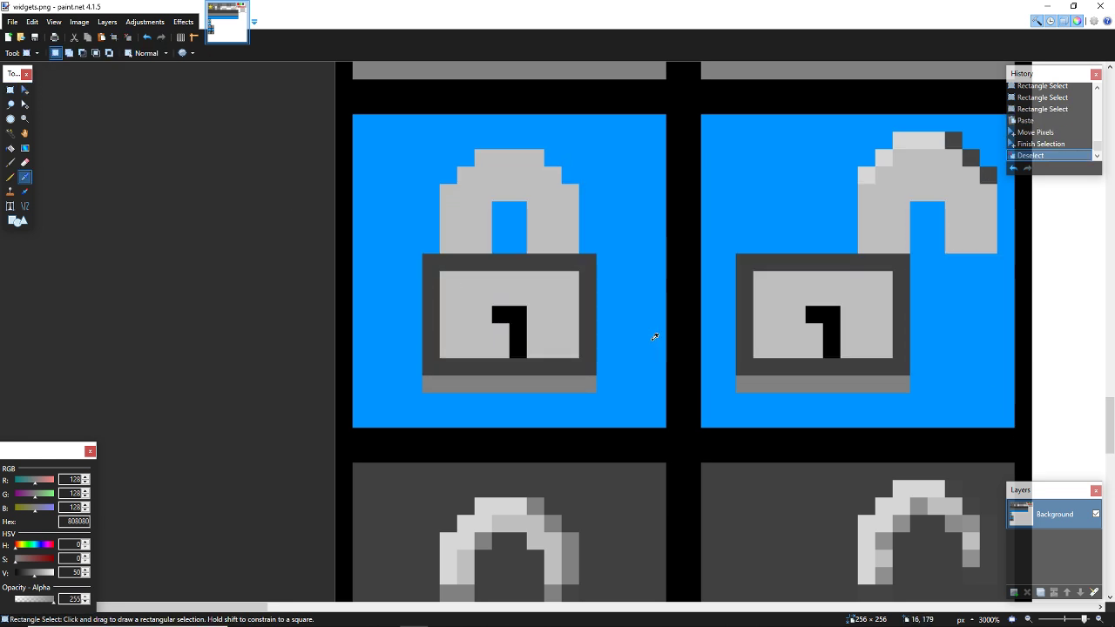
{"action": "left_click", "coordinate": [619, 350]}
{"action": "left_click_drag", "start_coordinate": [589, 366], "coordinate": [424, 384]}
{"action": "key", "text": "ctrl+z"}
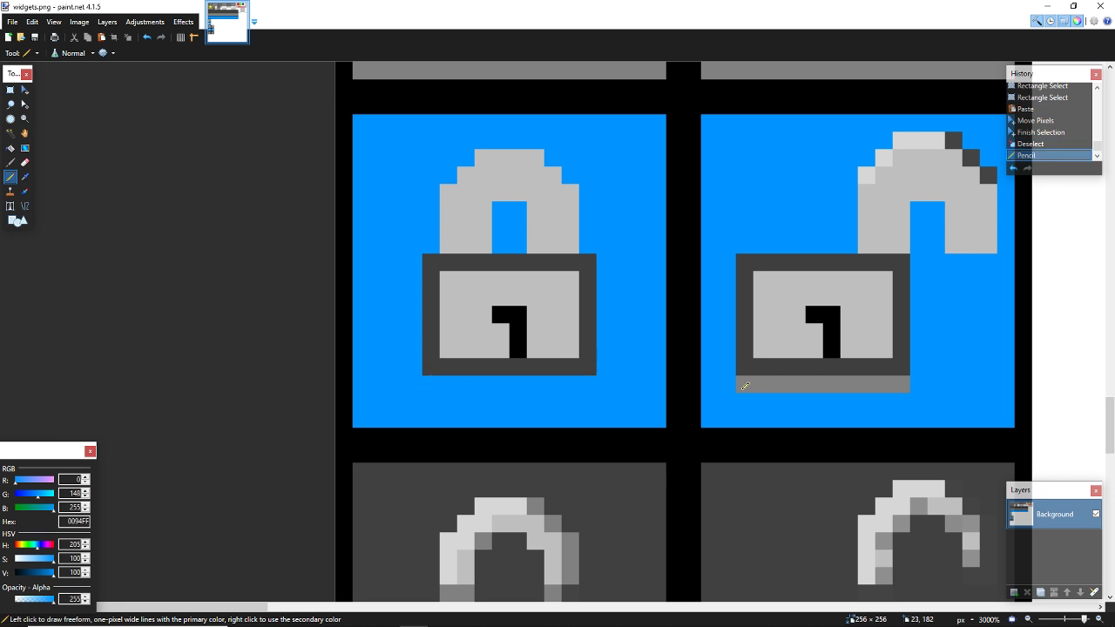
{"action": "mouse_move", "coordinate": [746, 386]}
{"action": "left_mouse_down"}
{"action": "mouse_move", "coordinate": [923, 394]}
{"action": "mouse_move", "coordinate": [989, 378]}
{"action": "mouse_move", "coordinate": [953, 349]}
{"action": "mouse_move", "coordinate": [899, 349]}
{"action": "left_mouse_up"}
{"action": "scroll", "coordinate": [958, 349], "scroll_direction": "up", "scroll_amount": 3}
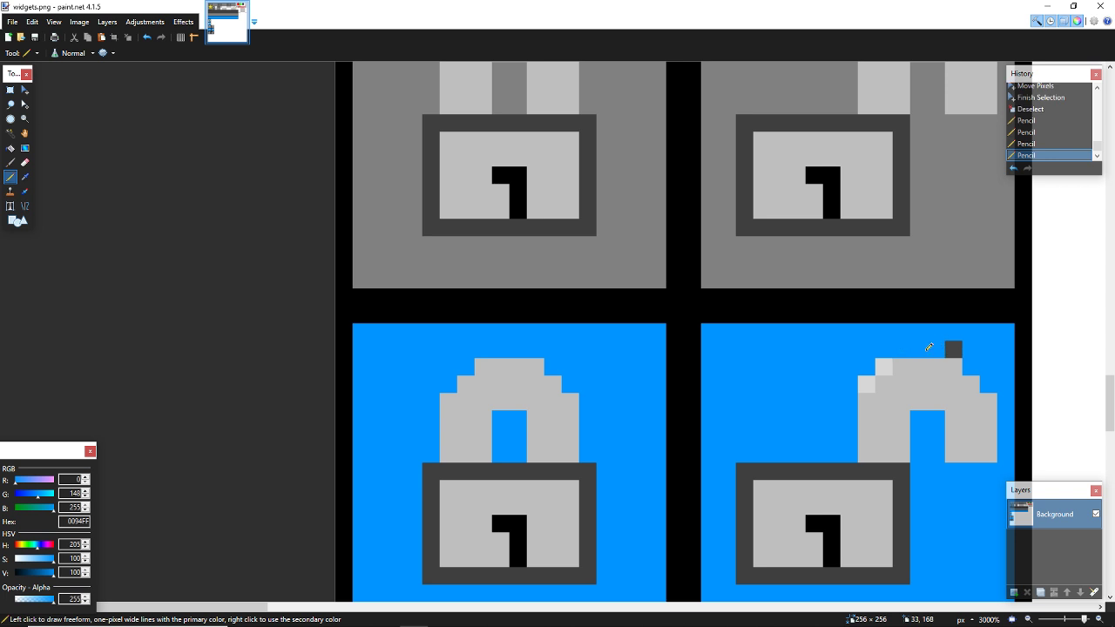
{"action": "left_click", "coordinate": [884, 367]}
{"action": "left_click", "coordinate": [867, 384]}
Step: Pick the dark grey of the padlock body's frame and set the colour's brightness (V) to 35
{"action": "scroll", "coordinate": [839, 288], "scroll_direction": "down", "scroll_amount": 2, "text": "ctrl"}
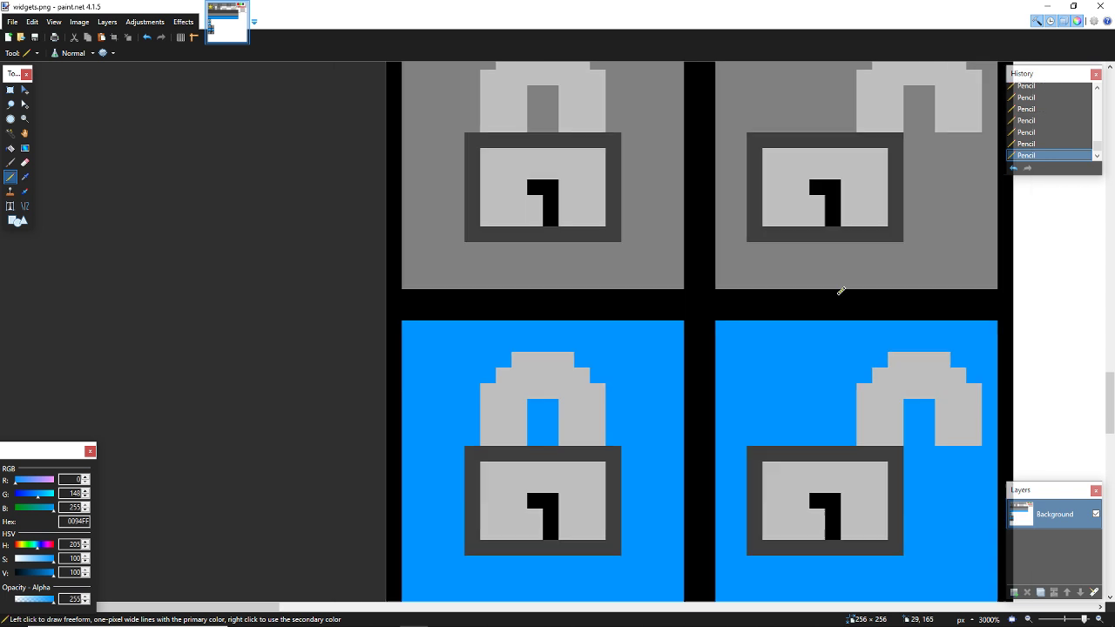
{"action": "scroll", "coordinate": [802, 310], "scroll_direction": "down", "scroll_amount": 3}
{"action": "scroll", "coordinate": [802, 310], "scroll_direction": "up", "scroll_amount": 3, "text": "ctrl"}
{"action": "scroll", "coordinate": [816, 306], "scroll_direction": "down", "scroll_amount": 2}
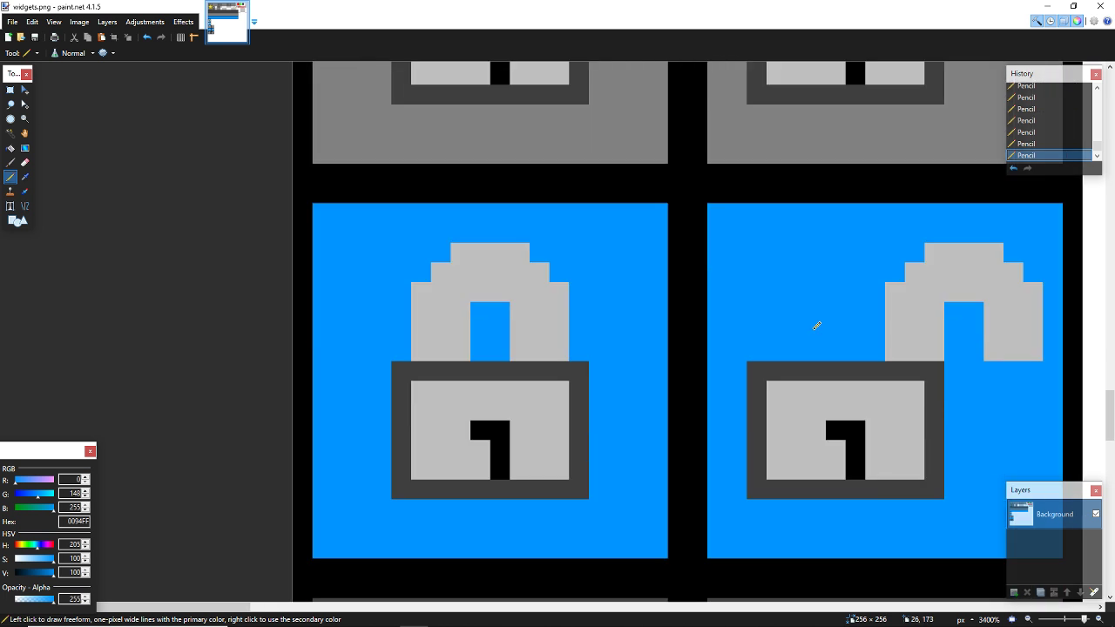
{"action": "key", "text": "k"}
{"action": "left_click", "coordinate": [824, 370]}
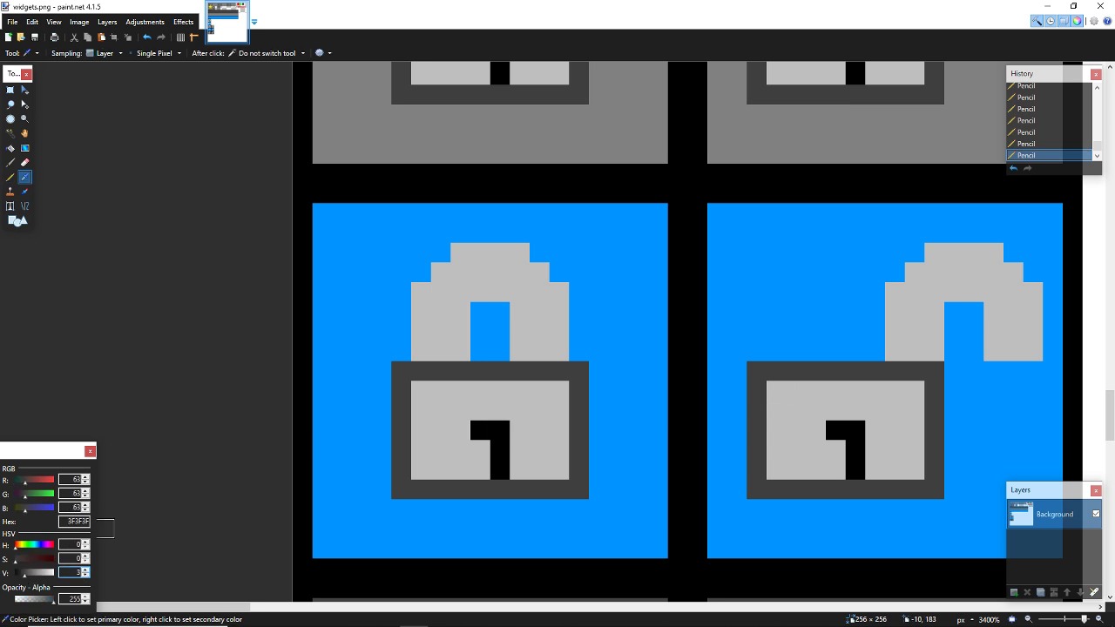
{"action": "left_click", "coordinate": [88, 570]}
{"action": "type", "text": "35"}
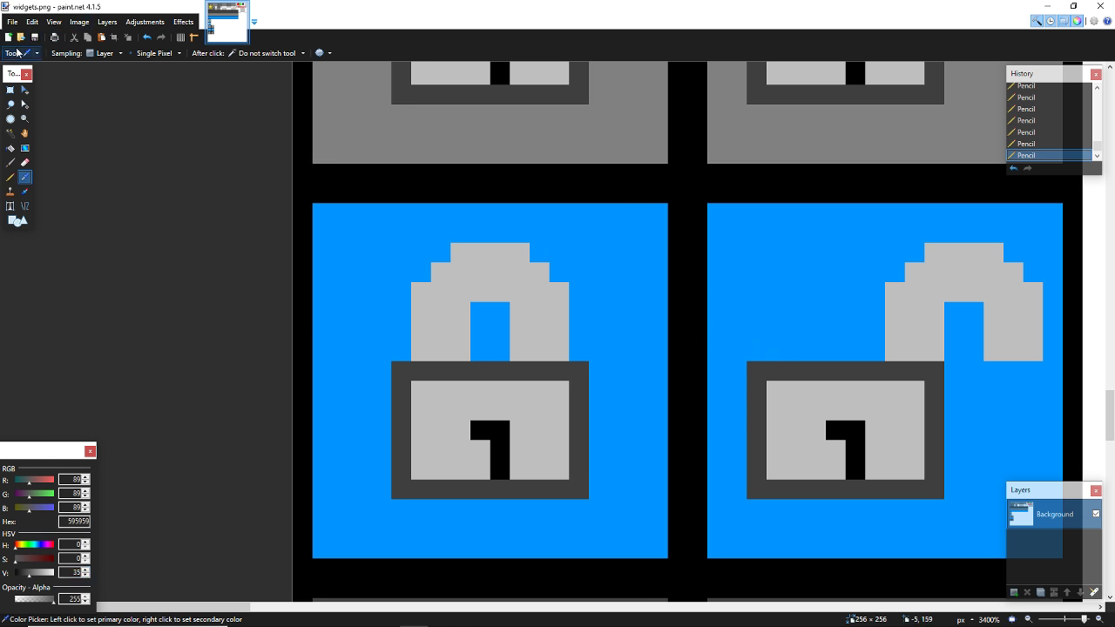
Step: Fill the blue-button closed padlock's frame with grey 595959, switching the Paint Bucket's flood mode from global to contiguous
{"action": "left_click", "coordinate": [11, 149]}
{"action": "left_click", "coordinate": [440, 374]}
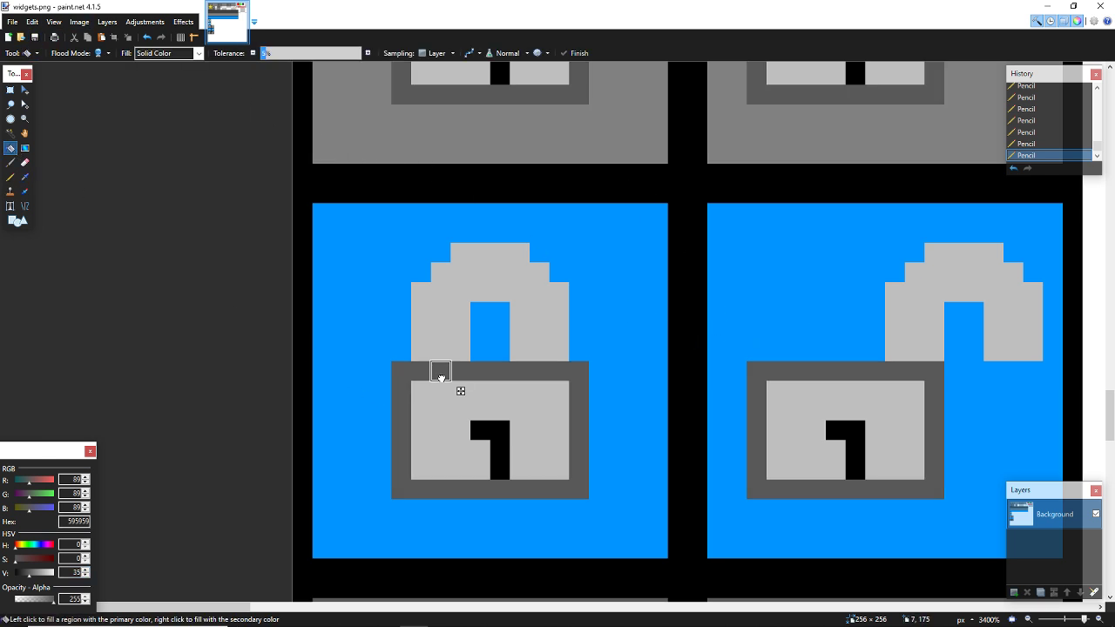
{"action": "left_click", "coordinate": [440, 375]}
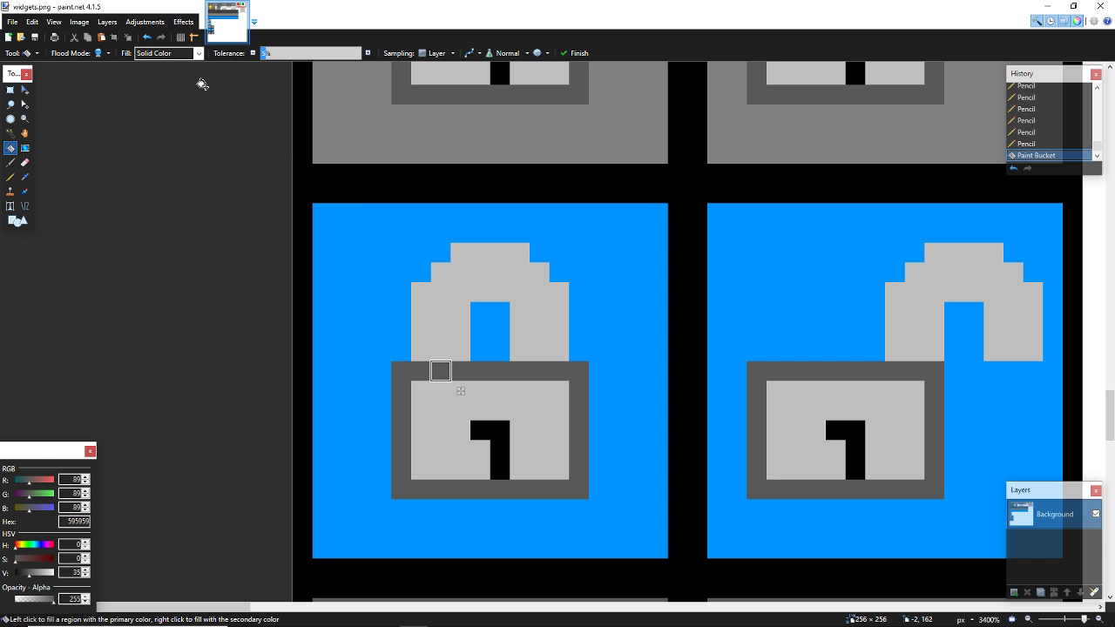
{"action": "left_click", "coordinate": [97, 53]}
{"action": "scroll", "coordinate": [413, 179], "scroll_direction": "down", "scroll_amount": 3}
{"action": "scroll", "coordinate": [717, 291], "scroll_direction": "up", "scroll_amount": 2}
{"action": "key", "text": "Return"}
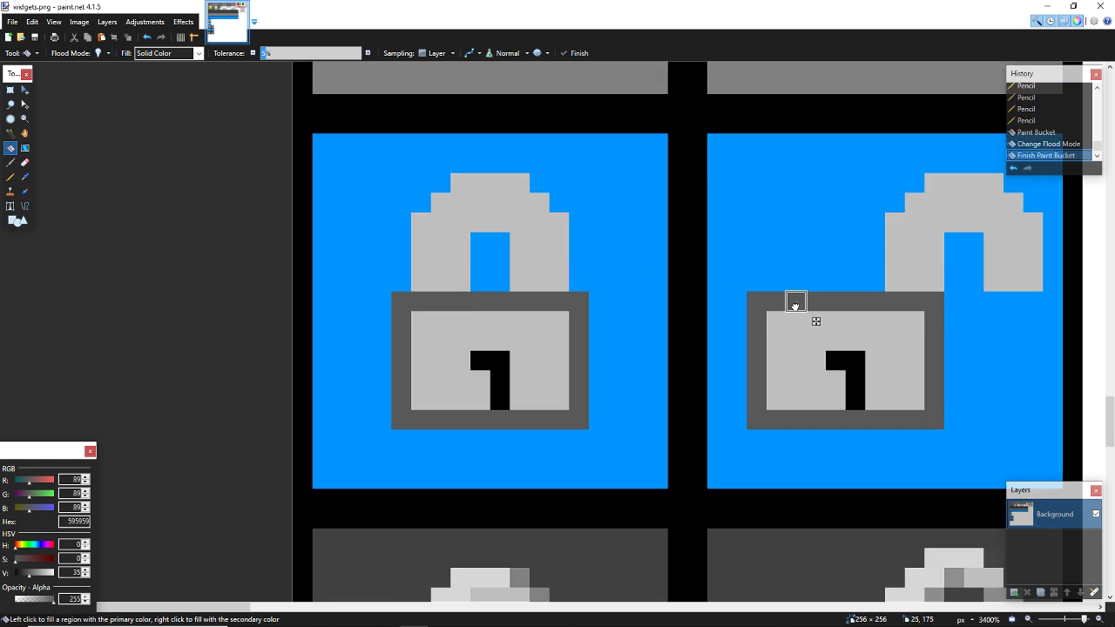
Step: Fill the frames of the blue-button open padlock and both grey-button padlocks with grey 595959
{"action": "left_click", "coordinate": [795, 305]}
{"action": "scroll", "coordinate": [793, 279], "scroll_direction": "up", "scroll_amount": 4}
{"action": "left_click", "coordinate": [751, 324]}
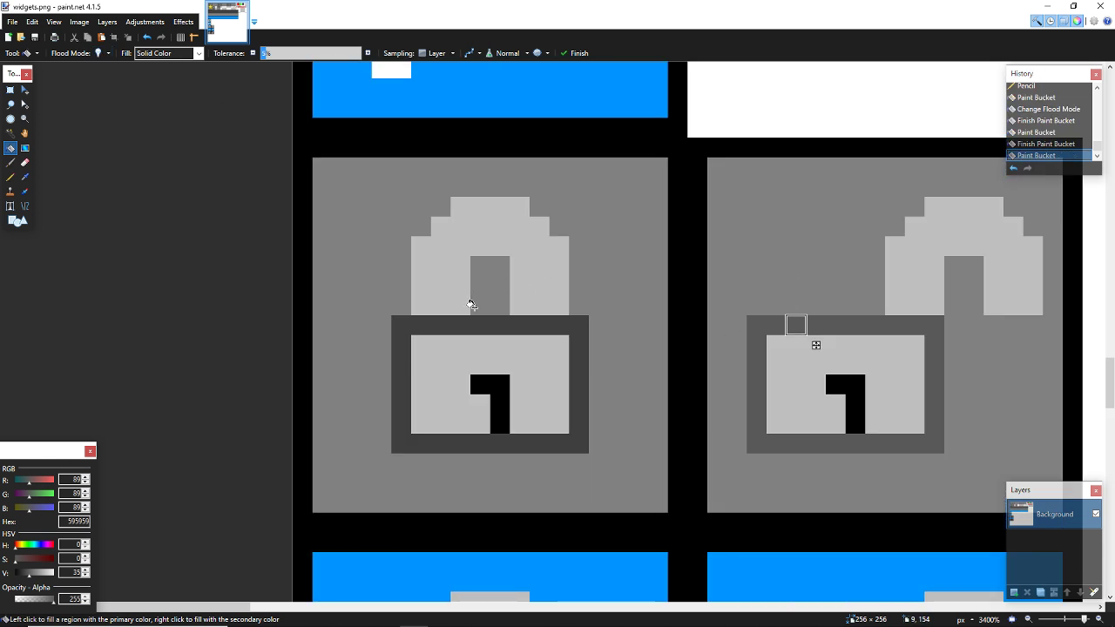
{"action": "left_click", "coordinate": [471, 305]}
Step: Select the bodies of both blue-button padlocks together, using Rectangle Select in add (union) mode
{"action": "scroll", "coordinate": [623, 256], "scroll_direction": "down", "scroll_amount": 1, "text": "ctrl"}
{"action": "scroll", "coordinate": [618, 270], "scroll_direction": "down", "scroll_amount": 5}
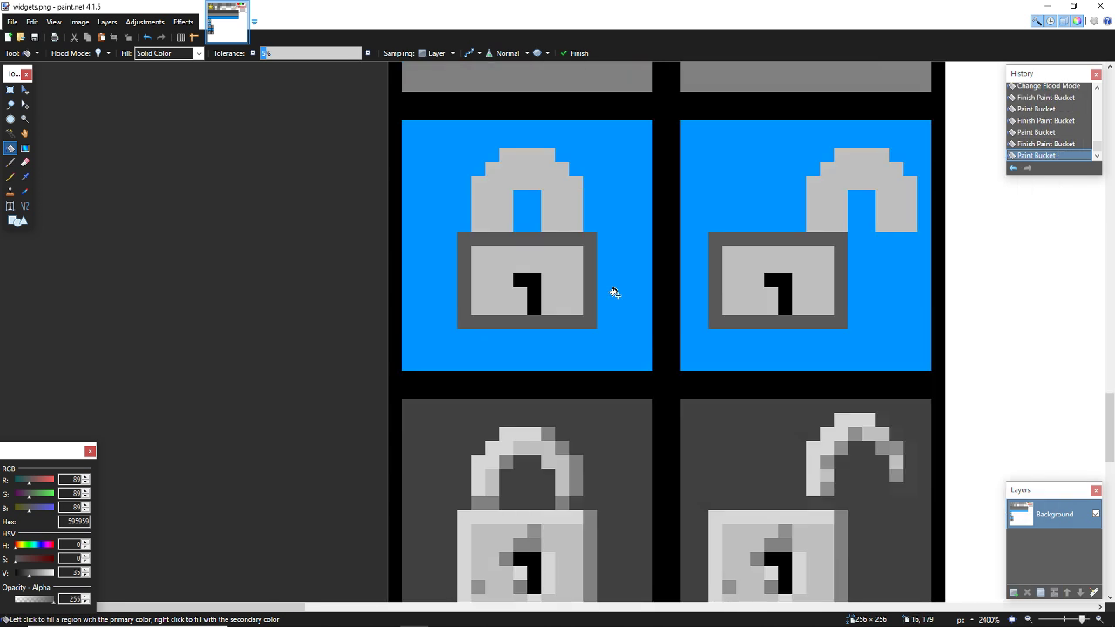
{"action": "scroll", "coordinate": [619, 288], "scroll_direction": "down", "scroll_amount": 2}
{"action": "scroll", "coordinate": [660, 263], "scroll_direction": "up", "scroll_amount": 1}
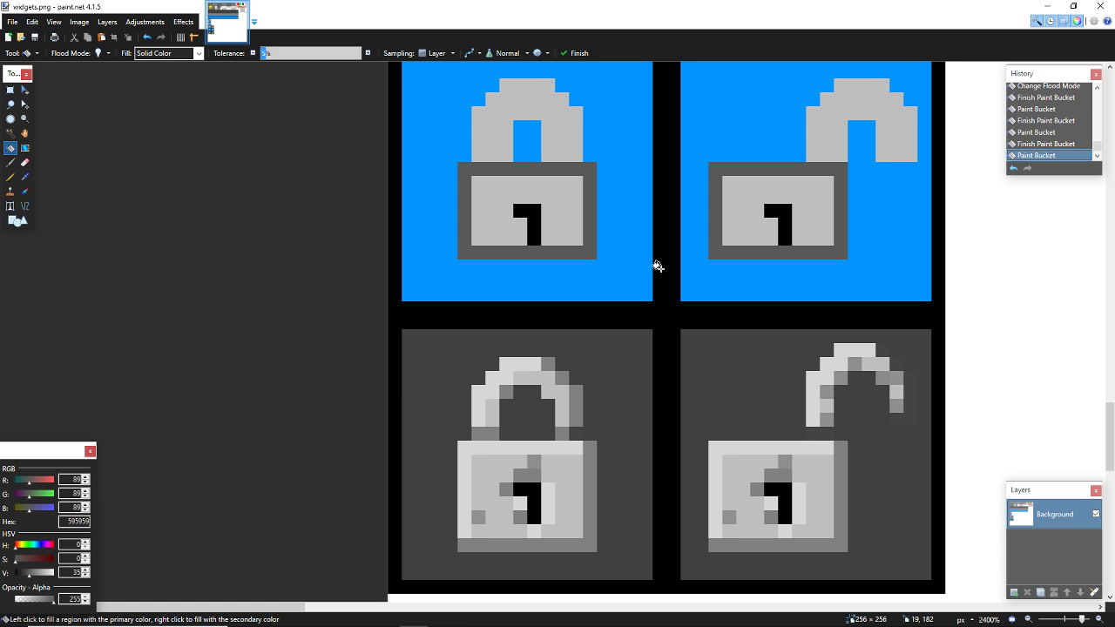
{"action": "scroll", "coordinate": [658, 267], "scroll_direction": "up", "scroll_amount": 1}
{"action": "key", "text": "s"}
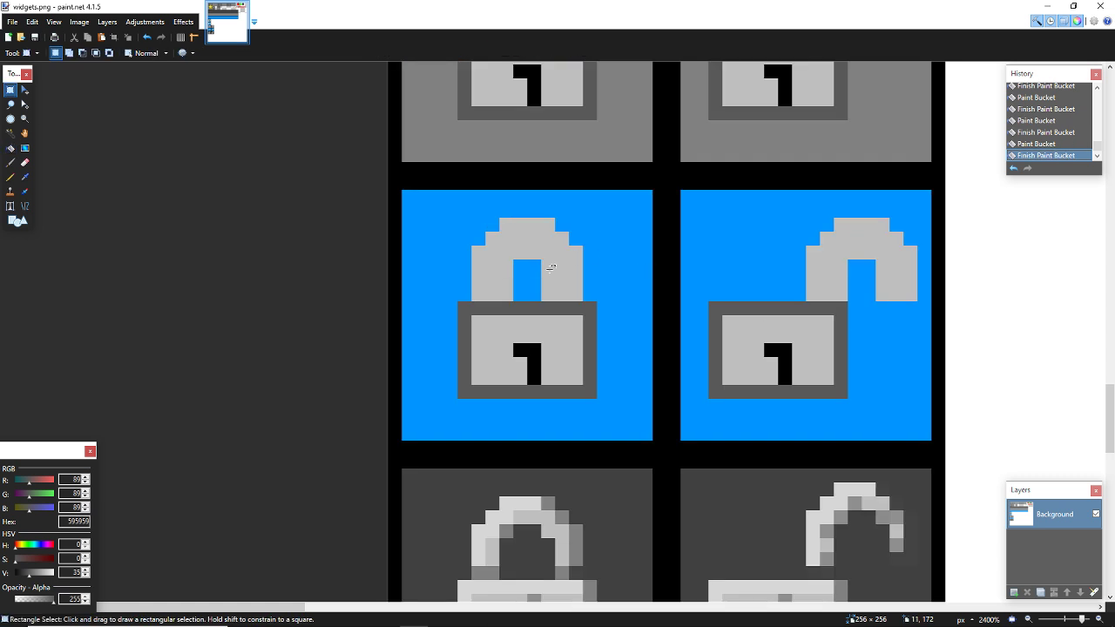
{"action": "scroll", "coordinate": [551, 267], "scroll_direction": "up", "scroll_amount": 2}
{"action": "left_click", "coordinate": [69, 54]}
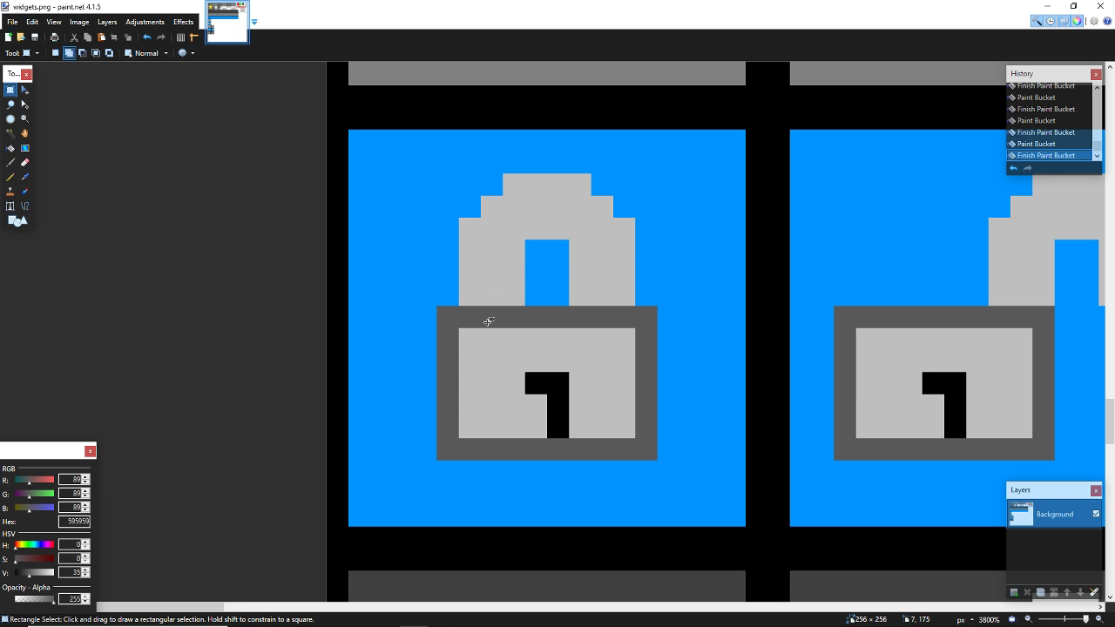
{"action": "left_click_drag", "start_coordinate": [472, 328], "coordinate": [660, 461]}
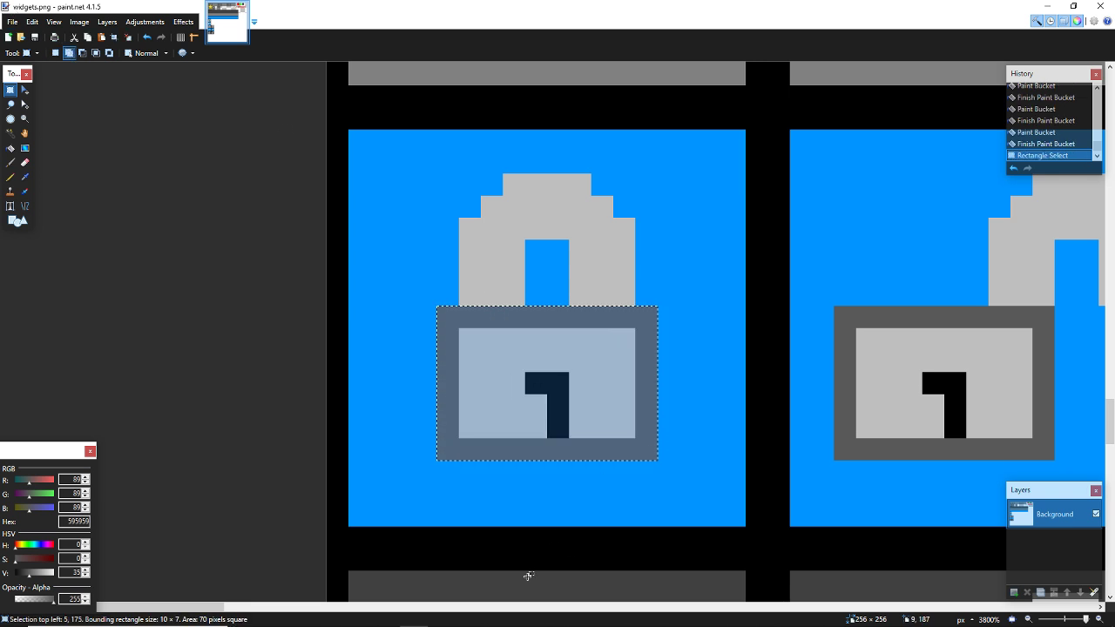
{"action": "left_click_drag", "start_coordinate": [191, 613], "coordinate": [224, 612]}
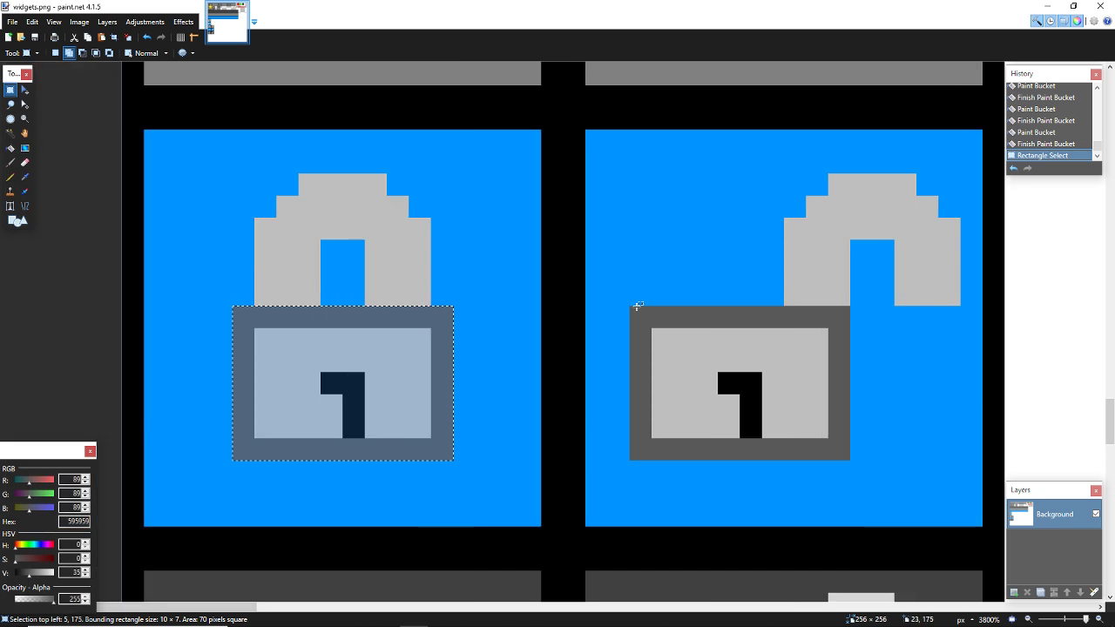
{"action": "left_click_drag", "start_coordinate": [639, 323], "coordinate": [839, 457]}
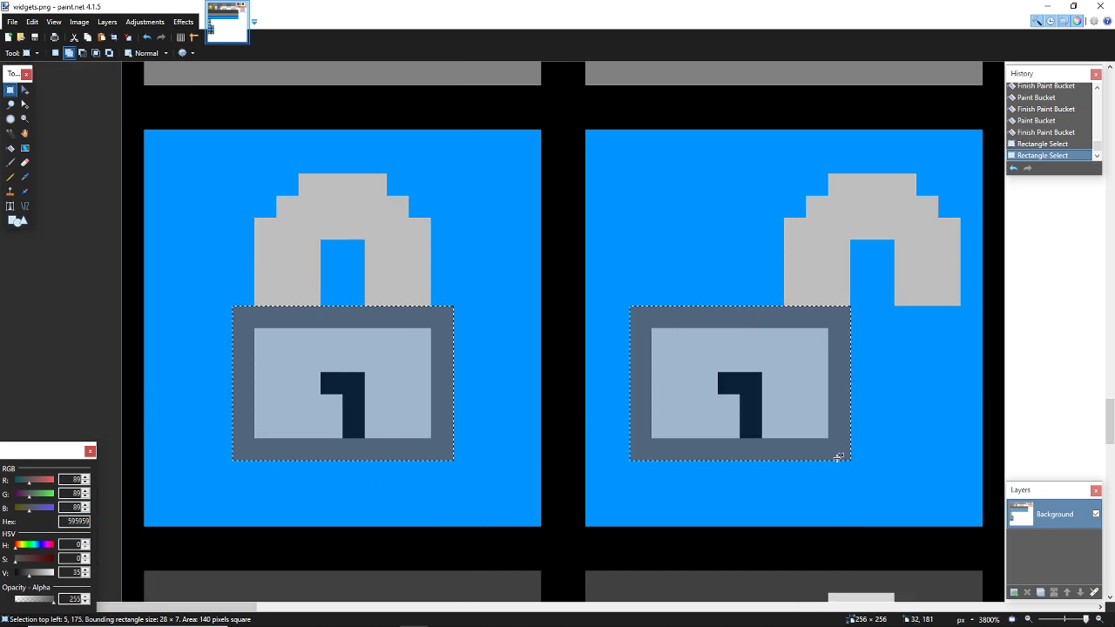
Step: Add the shackles of the closed and open blue-button padlocks to the selection, leaving out the blue gaps inside them
{"action": "left_click_drag", "start_coordinate": [310, 249], "coordinate": [422, 302]}
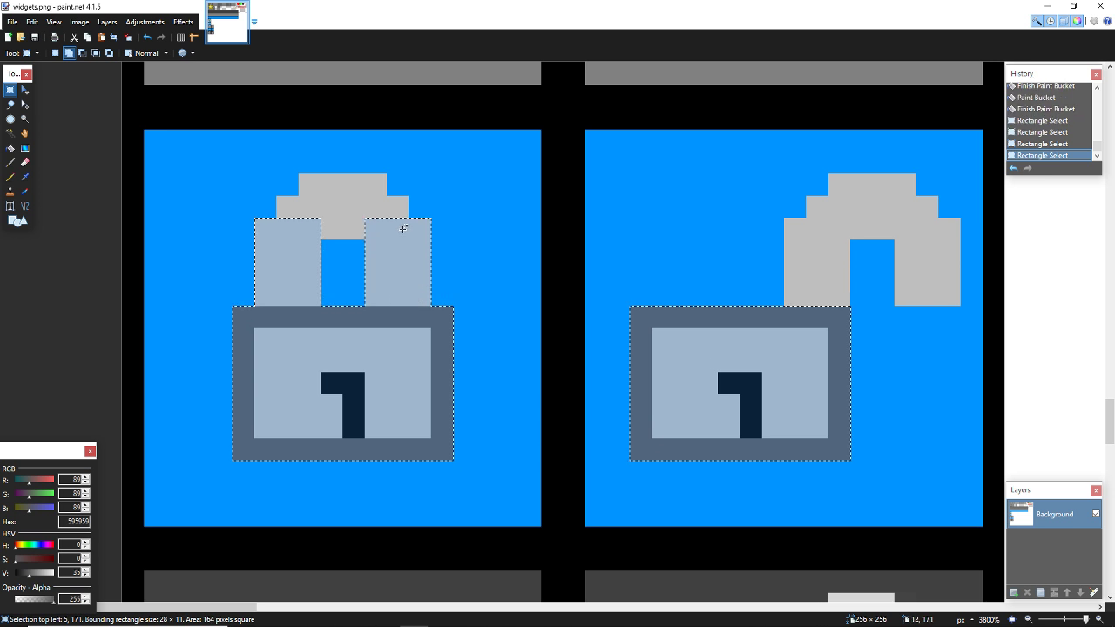
{"action": "left_click_drag", "start_coordinate": [405, 228], "coordinate": [368, 183]}
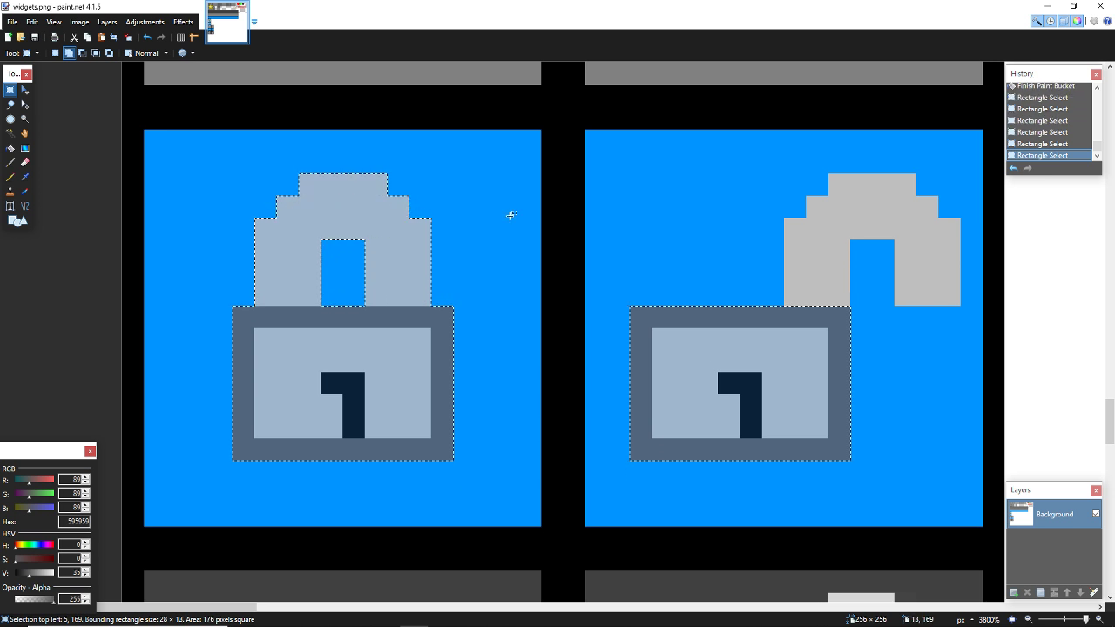
{"action": "left_click_drag", "start_coordinate": [809, 301], "coordinate": [841, 225]}
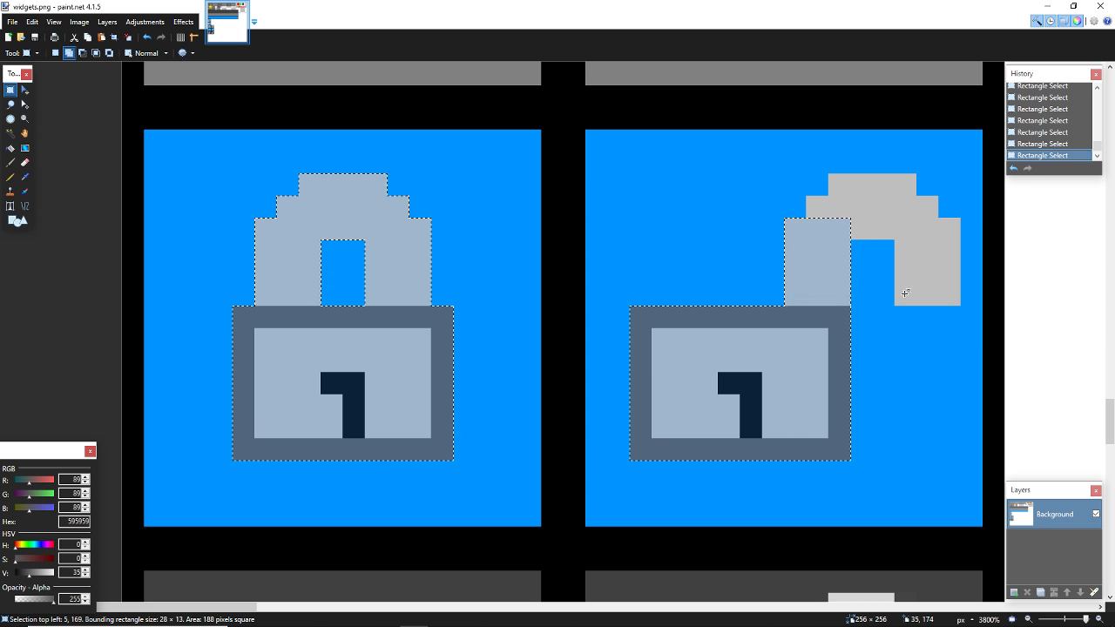
{"action": "left_click_drag", "start_coordinate": [903, 289], "coordinate": [889, 194]}
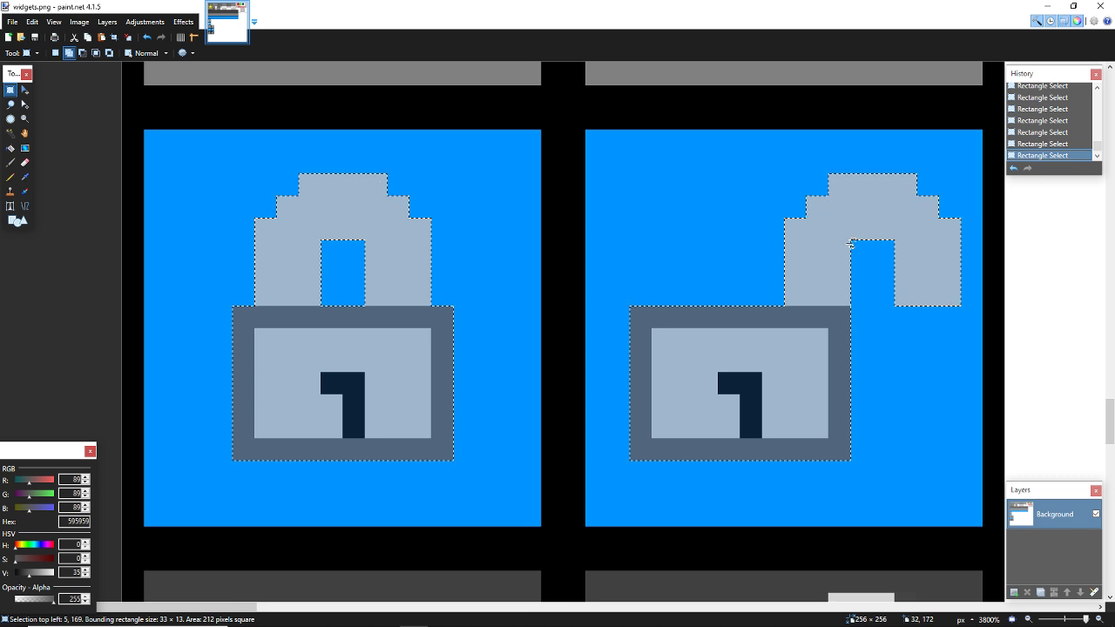
Step: Paste copies of both selected padlocks onto the dark lock buttons, and deselect with the selection mode set back to replace
{"action": "key", "text": "ctrl+v"}
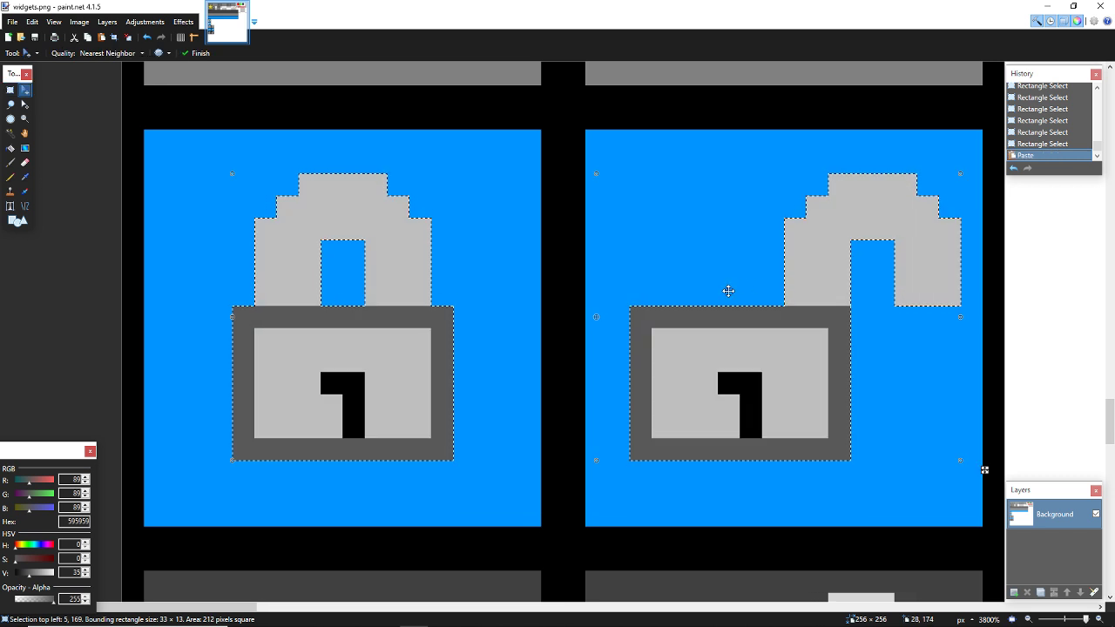
{"action": "scroll", "coordinate": [724, 289], "scroll_direction": "down", "scroll_amount": 5}
{"action": "left_click_drag", "start_coordinate": [709, 194], "coordinate": [698, 428]}
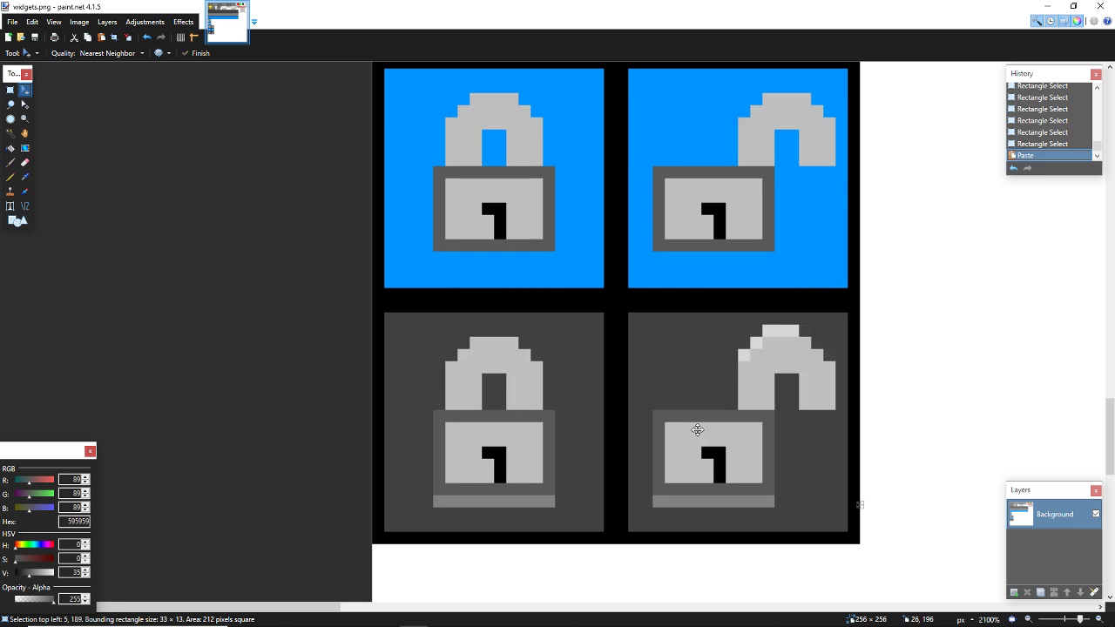
{"action": "scroll", "coordinate": [698, 430], "scroll_direction": "up", "scroll_amount": 3}
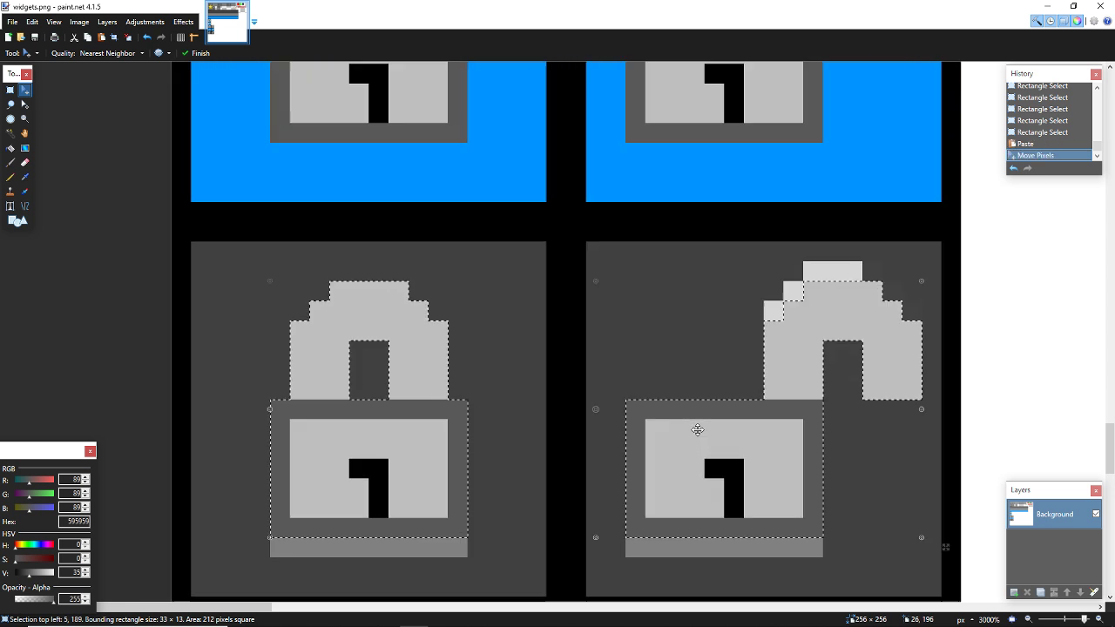
{"action": "key", "text": "s"}
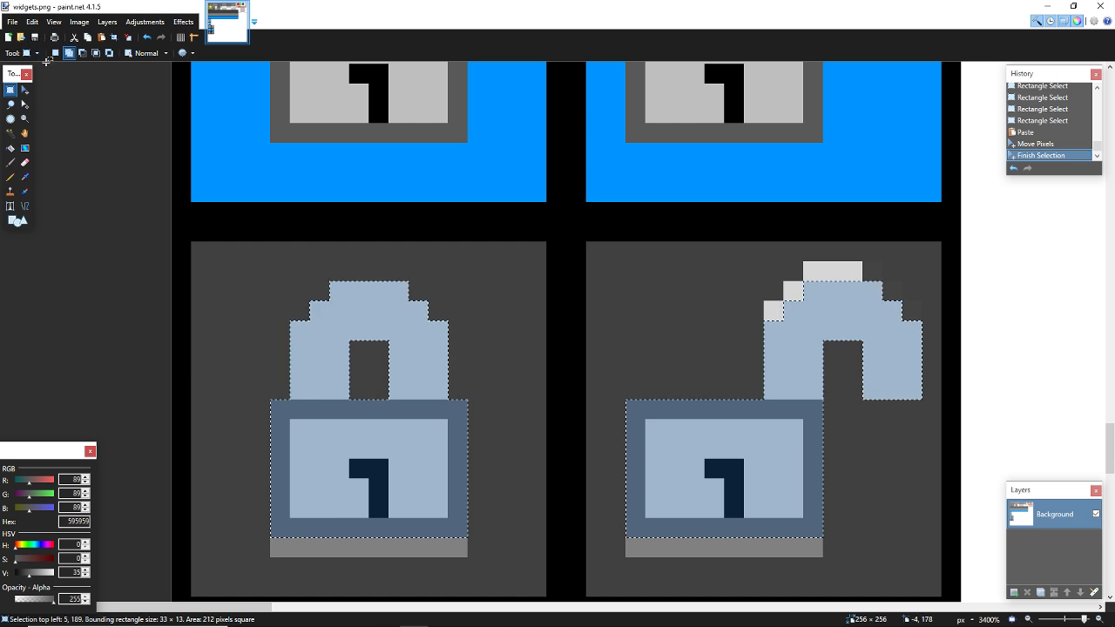
{"action": "left_click", "coordinate": [55, 53]}
{"action": "left_click", "coordinate": [299, 204]}
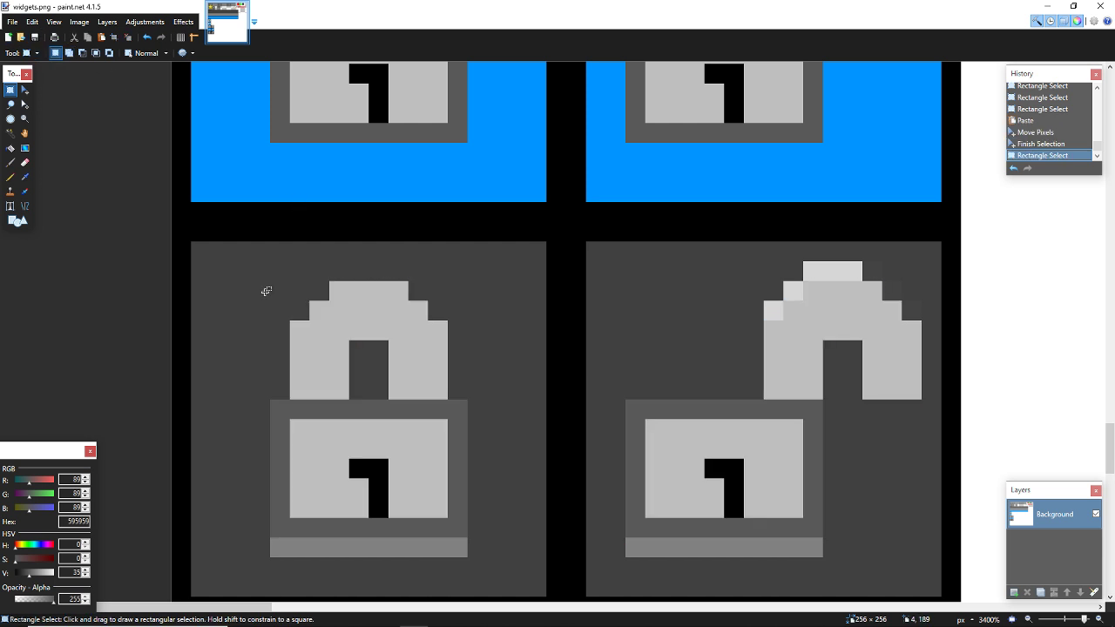
Step: Pick the dark button grey 404040 and fill the leftover grey strips below both dark-button padlocks
{"action": "key", "text": "k"}
{"action": "left_click", "coordinate": [257, 326]}
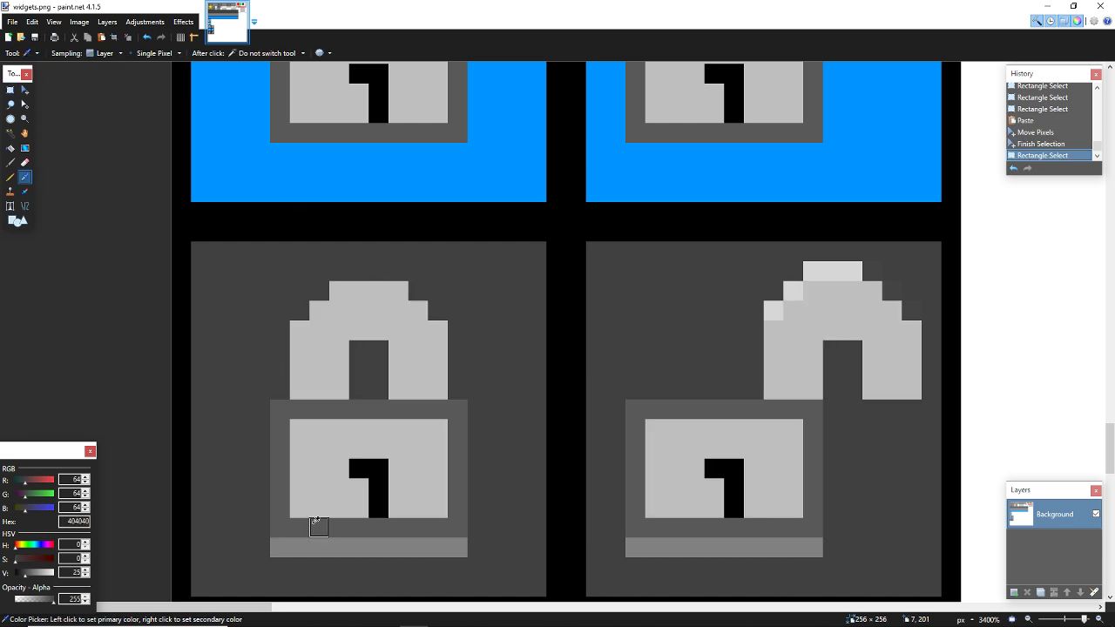
{"action": "key", "text": "f"}
{"action": "left_click", "coordinate": [339, 545]}
{"action": "left_click", "coordinate": [714, 547]}
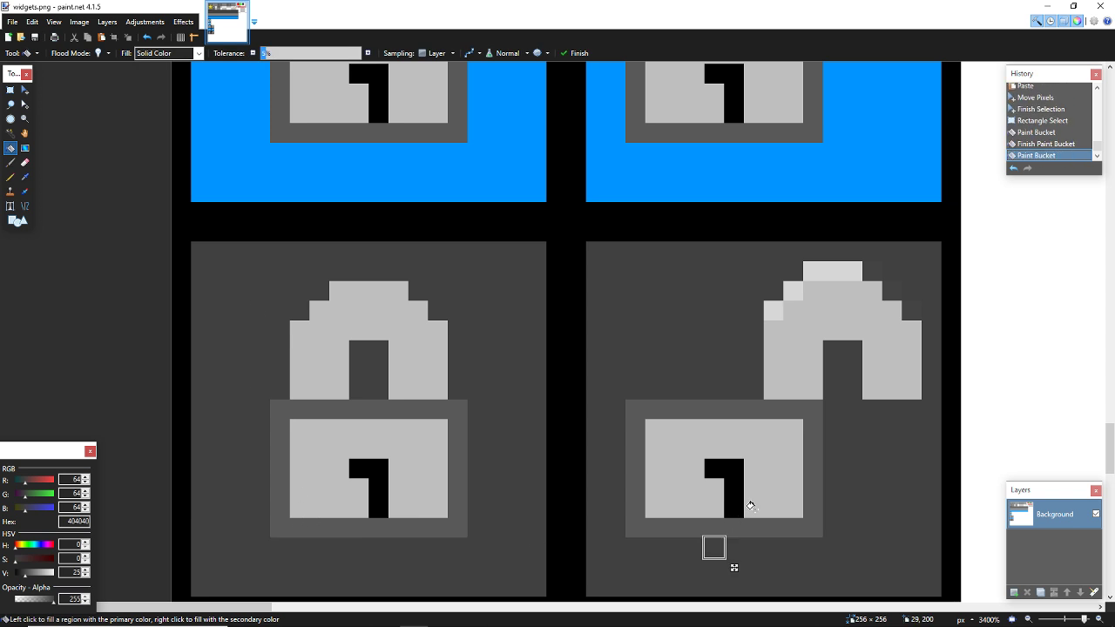
Step: Fill the leftover light and off-shade pixels around the dark-button open padlock's shackle with grey 404040
{"action": "scroll", "coordinate": [751, 506], "scroll_direction": "up", "scroll_amount": 3}
{"action": "left_click", "coordinate": [774, 449]}
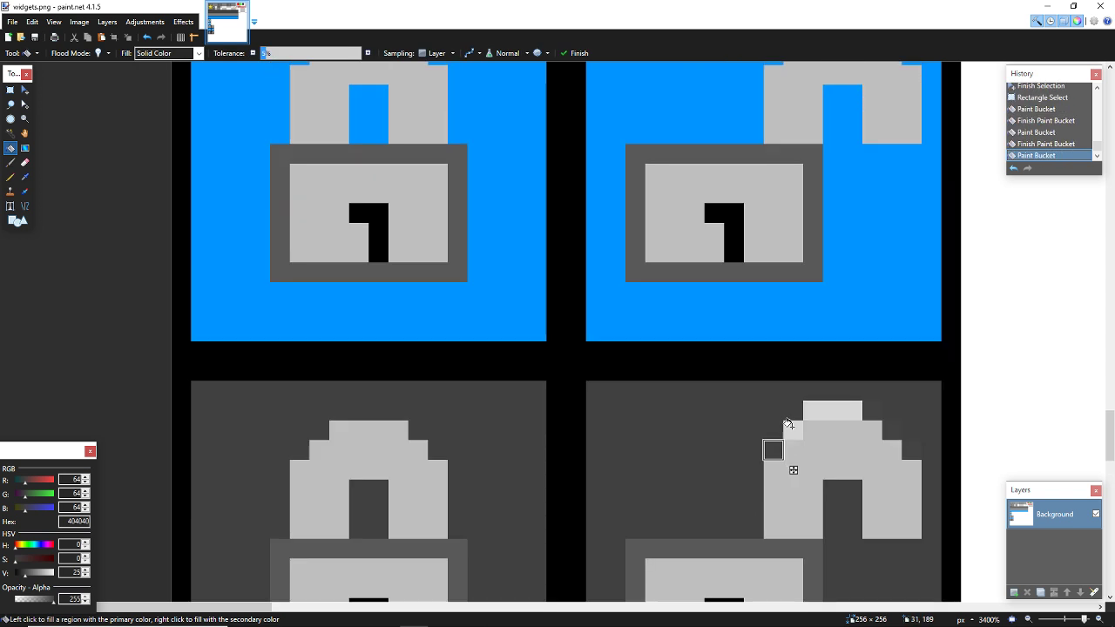
{"action": "left_click", "coordinate": [789, 427]}
{"action": "left_click", "coordinate": [832, 409]}
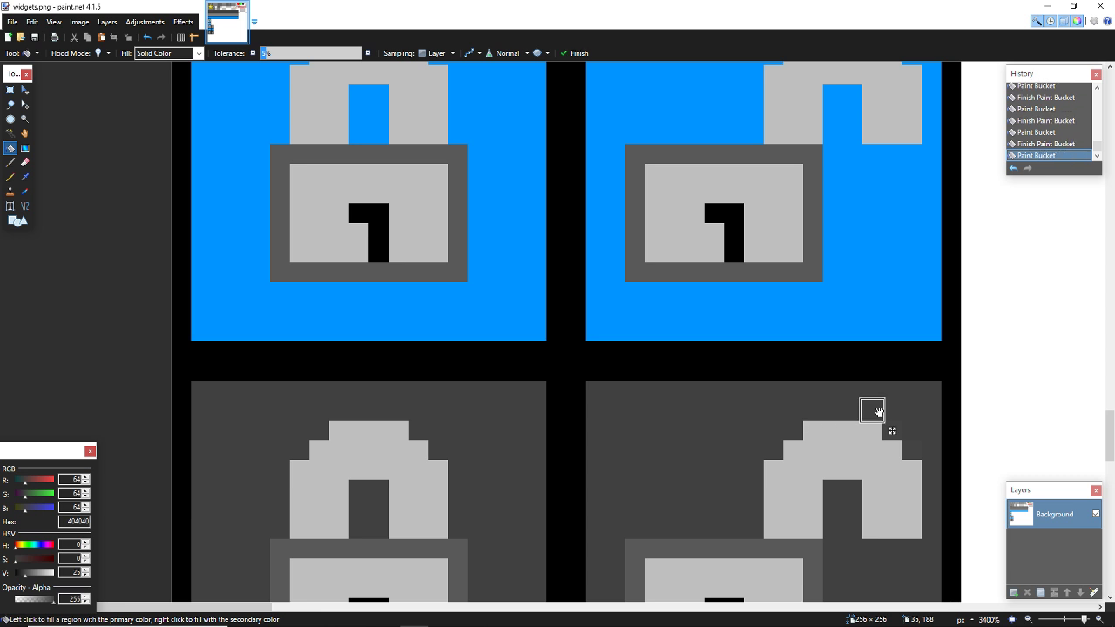
{"action": "scroll", "coordinate": [884, 427], "scroll_direction": "down", "scroll_amount": 1}
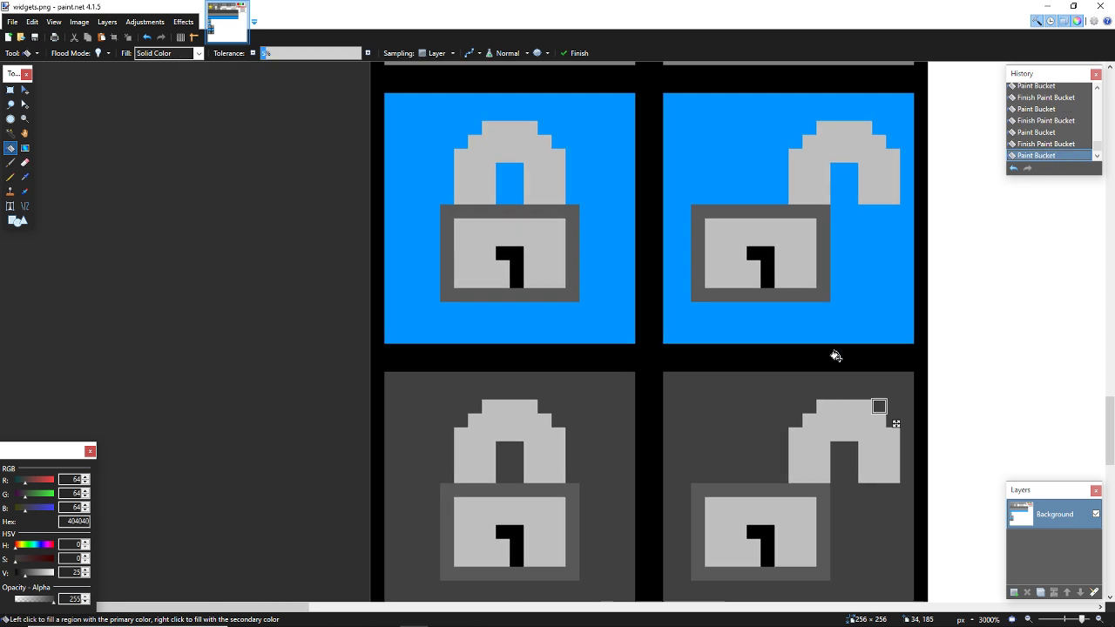
Step: Review the whole texture at 140% zoom and examine the status circles, envelopes and number badges up close
{"action": "scroll", "coordinate": [835, 356], "scroll_direction": "down", "scroll_amount": 10}
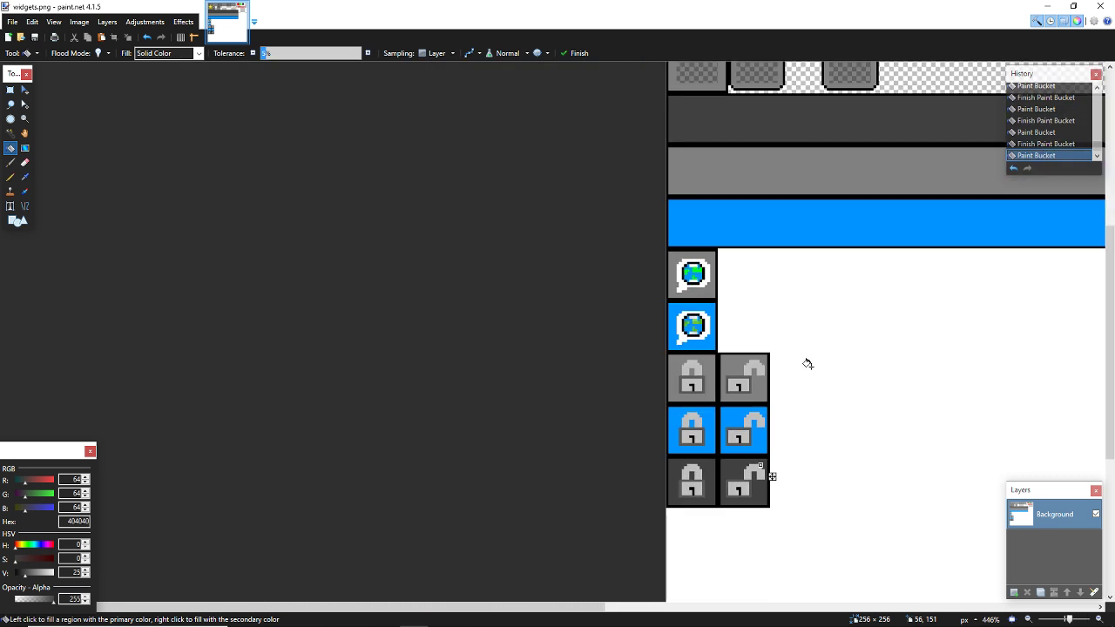
{"action": "scroll", "coordinate": [807, 364], "scroll_direction": "down", "scroll_amount": 1}
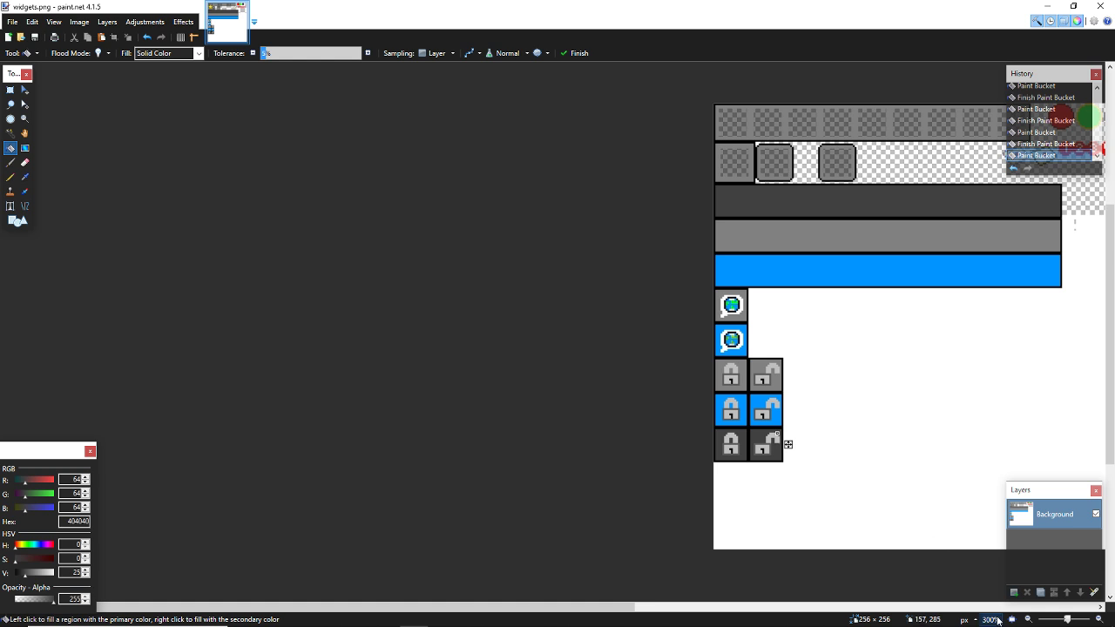
{"action": "left_click", "coordinate": [991, 620]}
{"action": "type", "text": "140"}
{"action": "key", "text": "Return"}
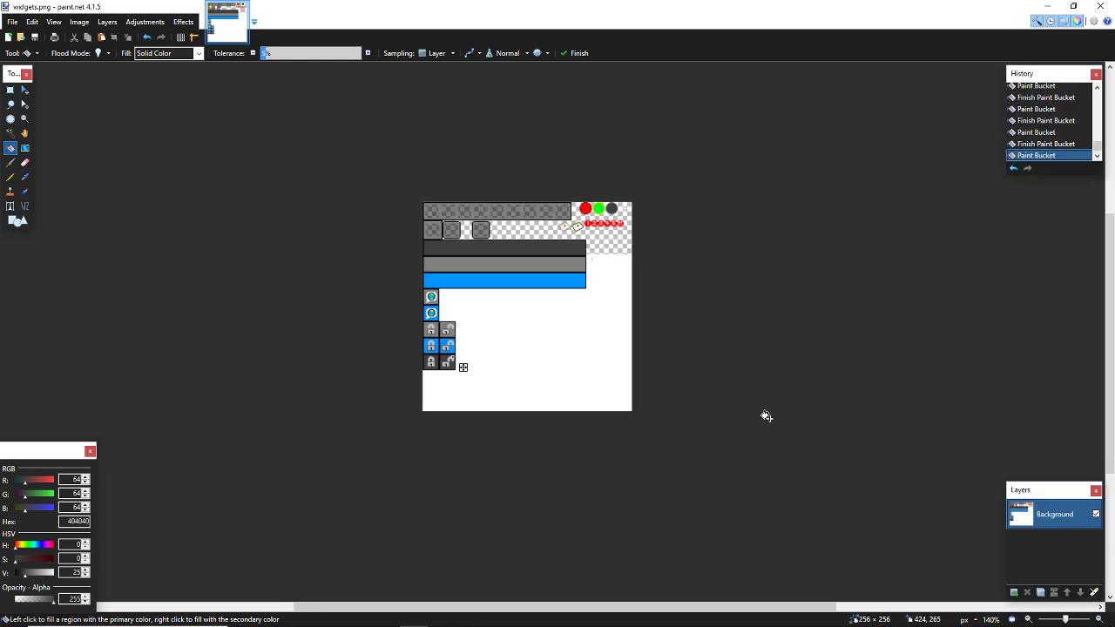
{"action": "scroll", "coordinate": [765, 417], "scroll_direction": "up", "scroll_amount": 6}
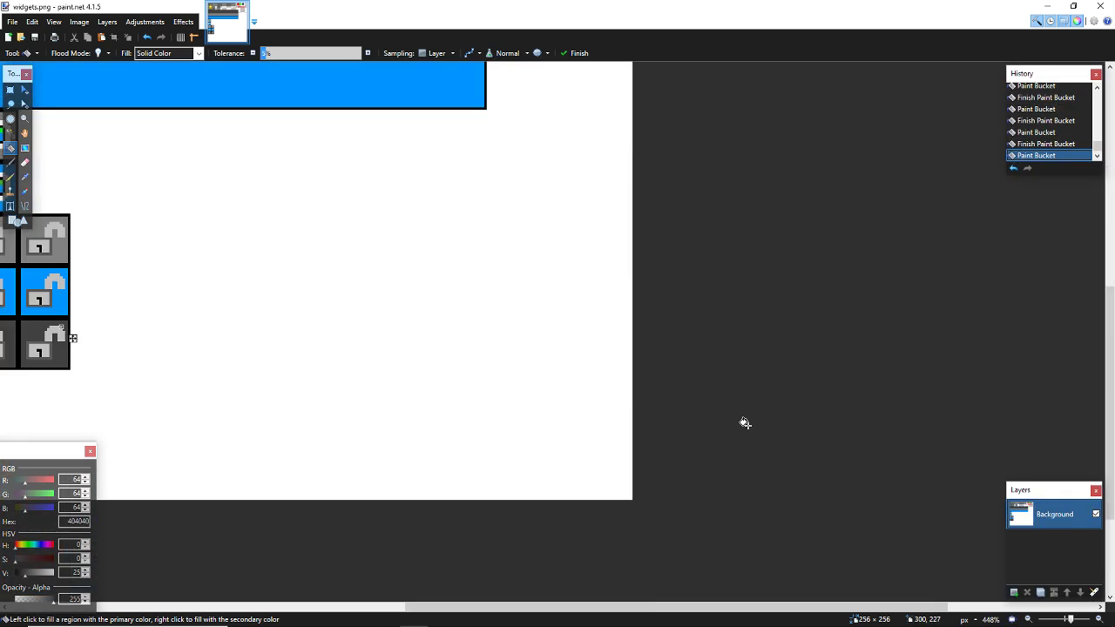
{"action": "scroll", "coordinate": [484, 579], "scroll_direction": "left", "scroll_amount": 5}
{"action": "scroll", "coordinate": [514, 579], "scroll_direction": "right", "scroll_amount": 2}
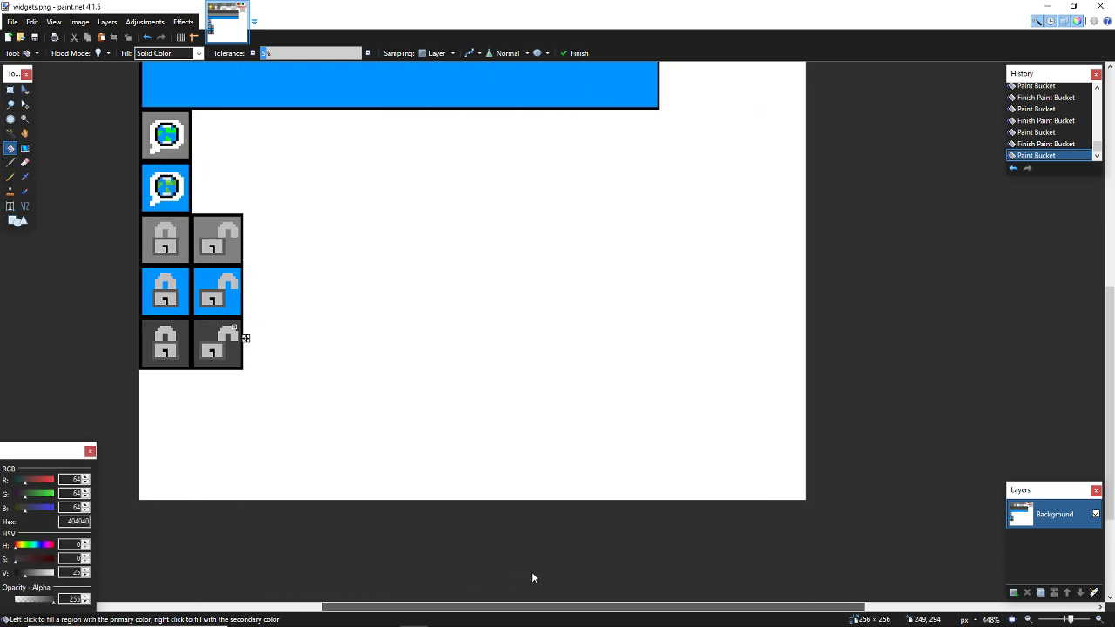
{"action": "scroll", "coordinate": [610, 506], "scroll_direction": "up", "scroll_amount": 5}
{"action": "scroll", "coordinate": [660, 436], "scroll_direction": "up", "scroll_amount": 3}
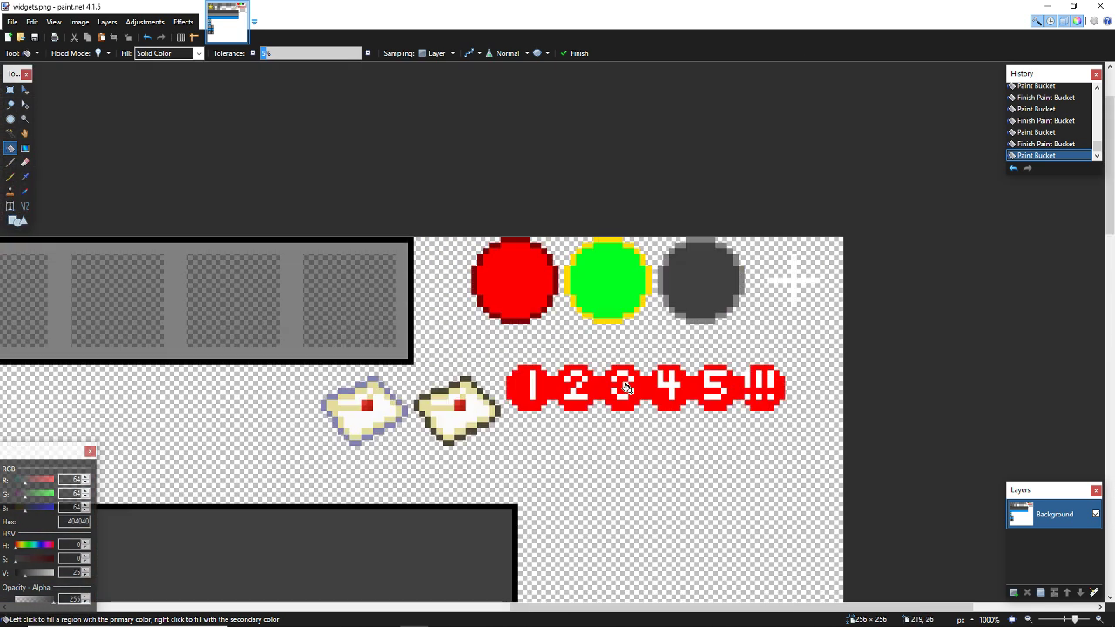
{"action": "scroll", "coordinate": [628, 388], "scroll_direction": "up", "scroll_amount": 4}
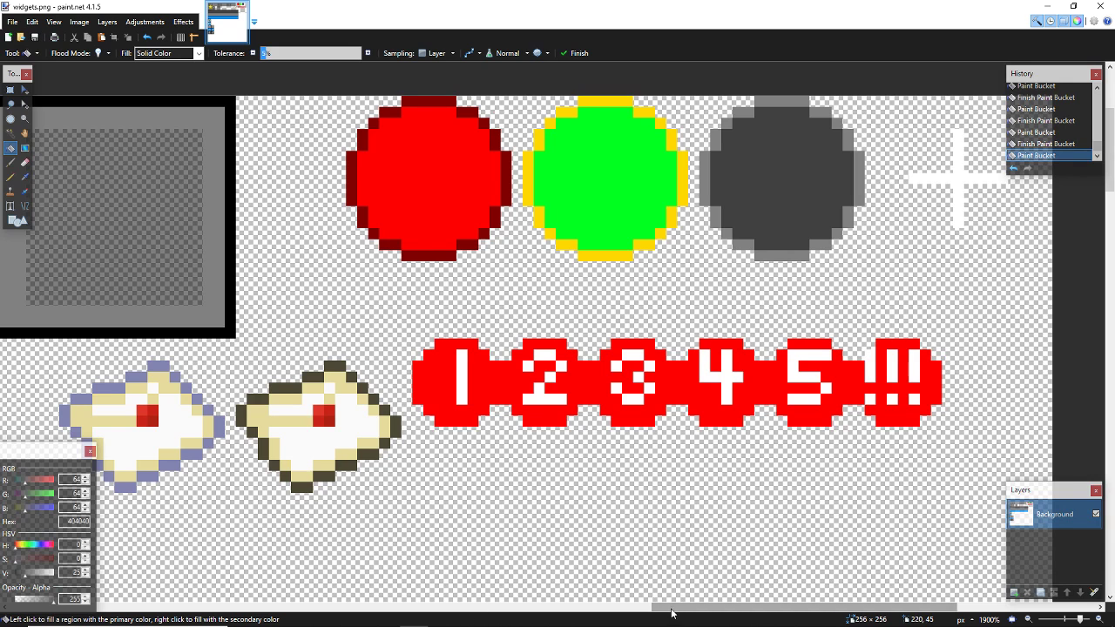
Step: Pick the dark outline colour 4C4835 and fill the other envelope's purple outline with it, using the global flood mode
{"action": "left_click_drag", "start_coordinate": [665, 612], "coordinate": [595, 610]}
{"action": "key", "text": "k"}
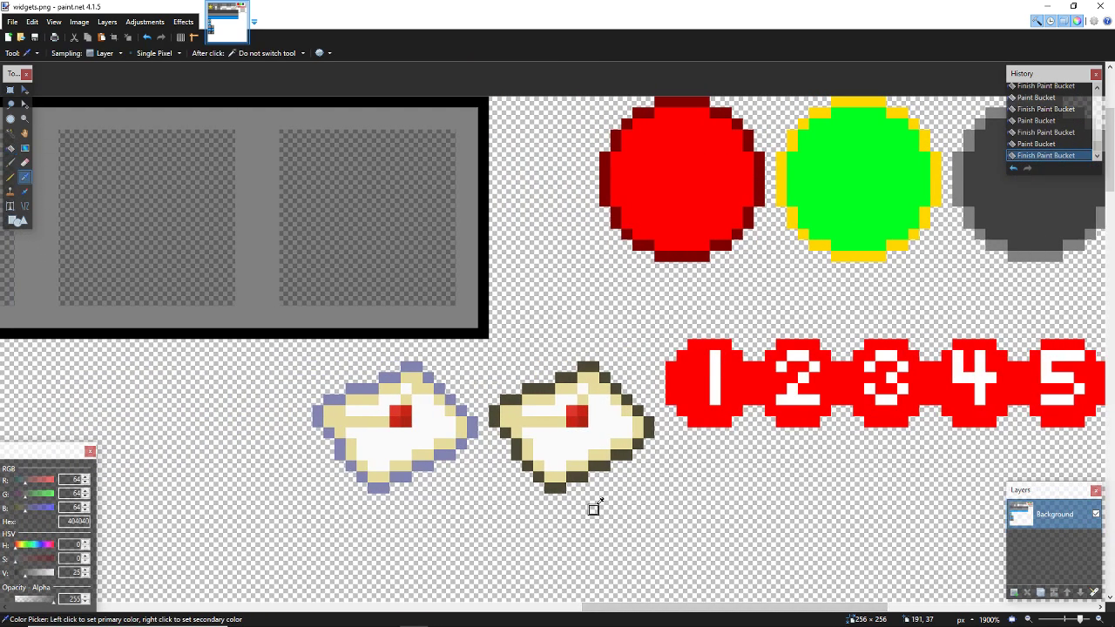
{"action": "left_click", "coordinate": [584, 467]}
{"action": "key", "text": "f"}
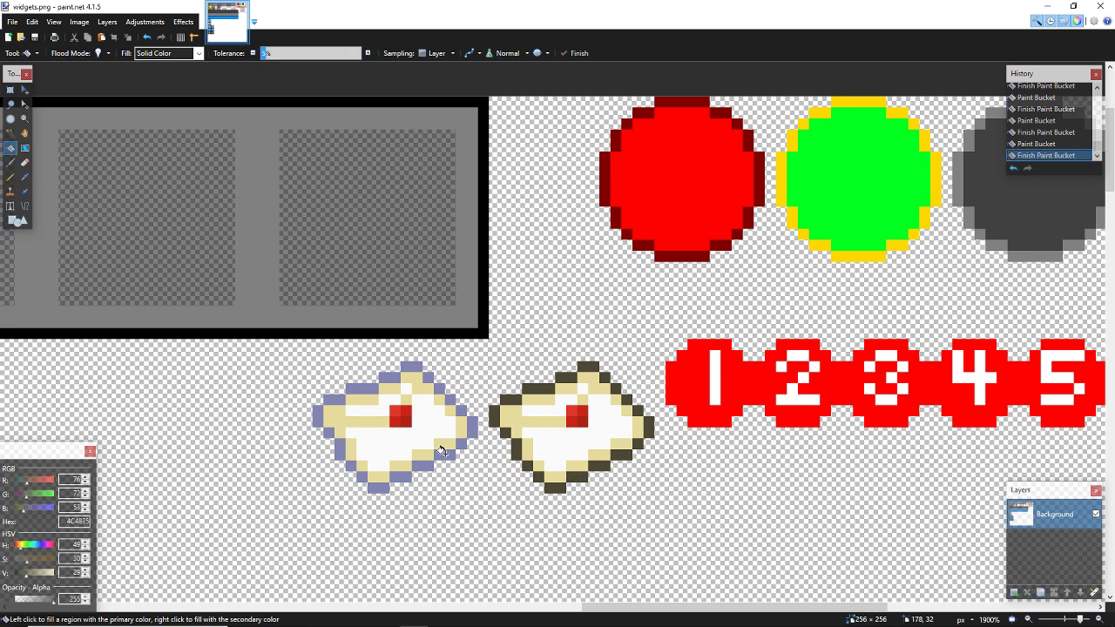
{"action": "left_click", "coordinate": [449, 455]}
{"action": "left_click", "coordinate": [102, 53]}
{"action": "left_click", "coordinate": [117, 84]}
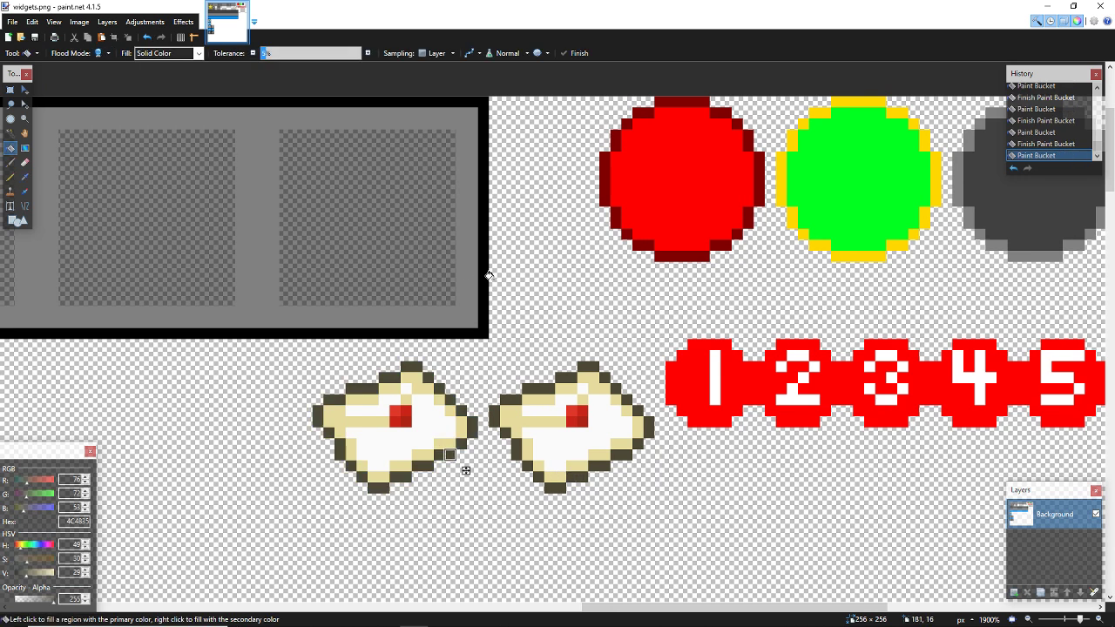
Step: Pick the beige E6DB9C from the envelope's edge and fill the white areas of both envelopes with it
{"action": "scroll", "coordinate": [612, 393], "scroll_direction": "up", "scroll_amount": 2, "text": "ctrl"}
{"action": "scroll", "coordinate": [614, 394], "scroll_direction": "up", "scroll_amount": 2, "text": "ctrl"}
{"action": "key", "text": "k"}
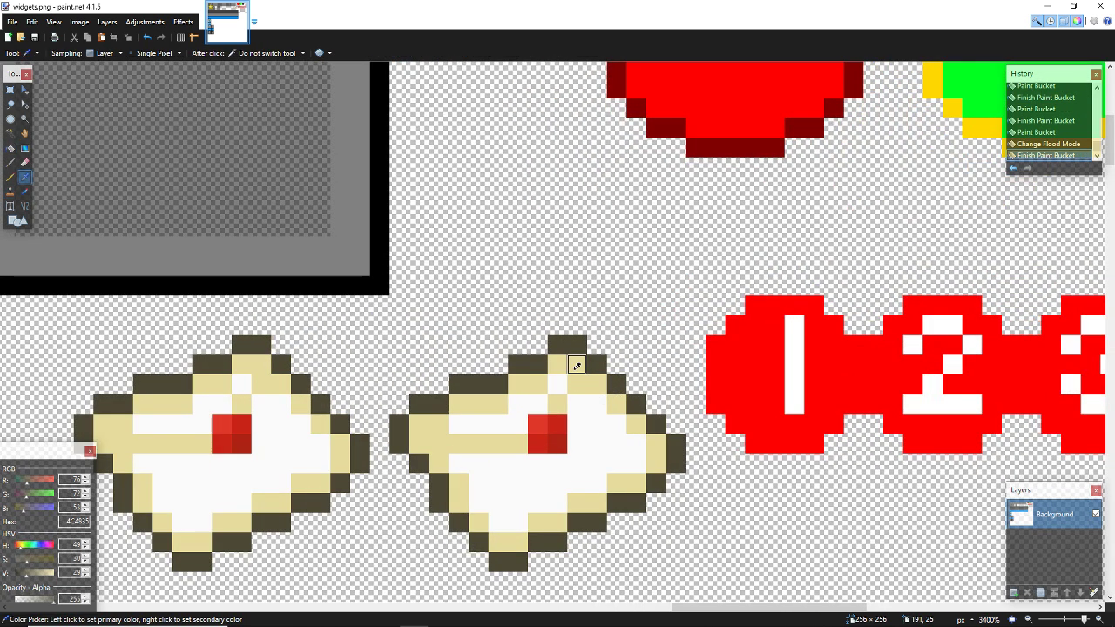
{"action": "key", "text": "f"}
{"action": "left_click", "coordinate": [577, 440]}
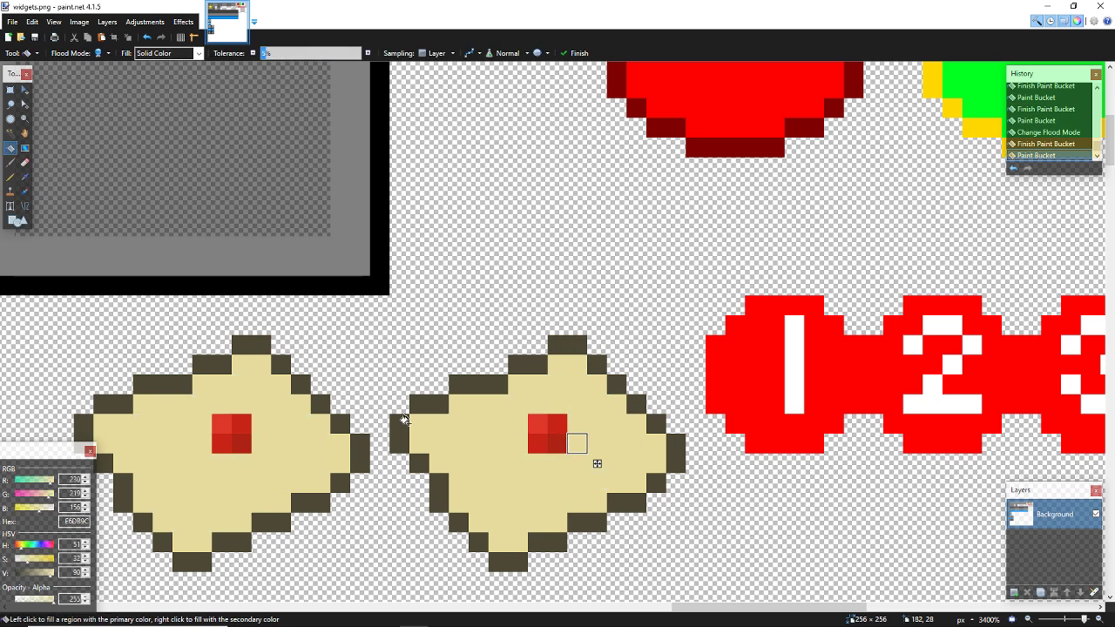
Step: Pick the red FF0000 from the number badges and recolour the four seal pixels of both envelopes with it
{"action": "key", "text": "k"}
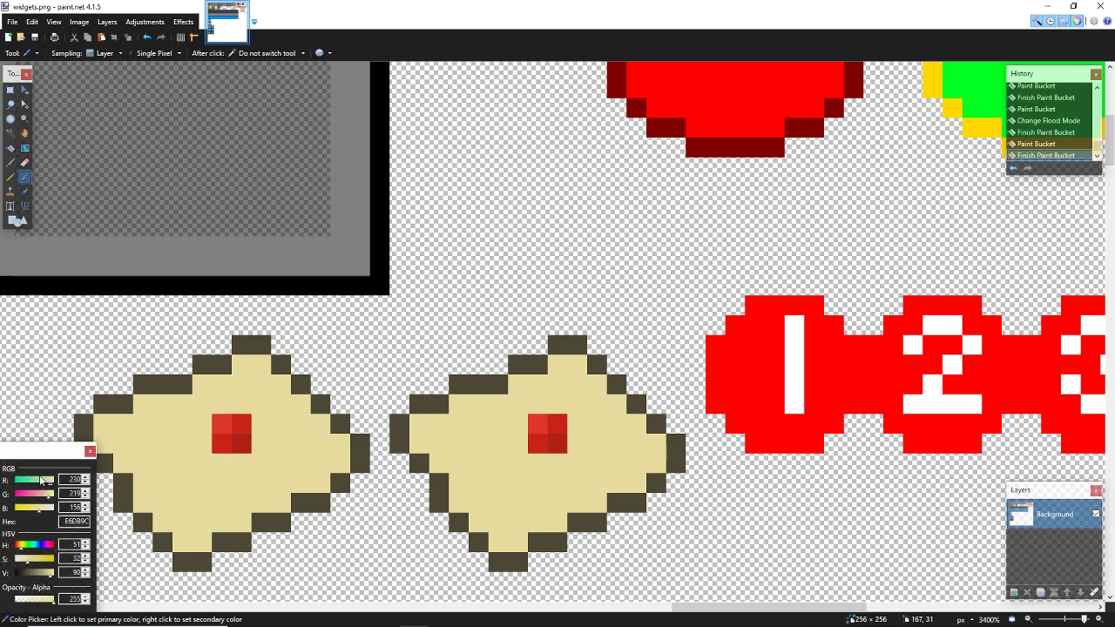
{"action": "left_click", "coordinate": [714, 400]}
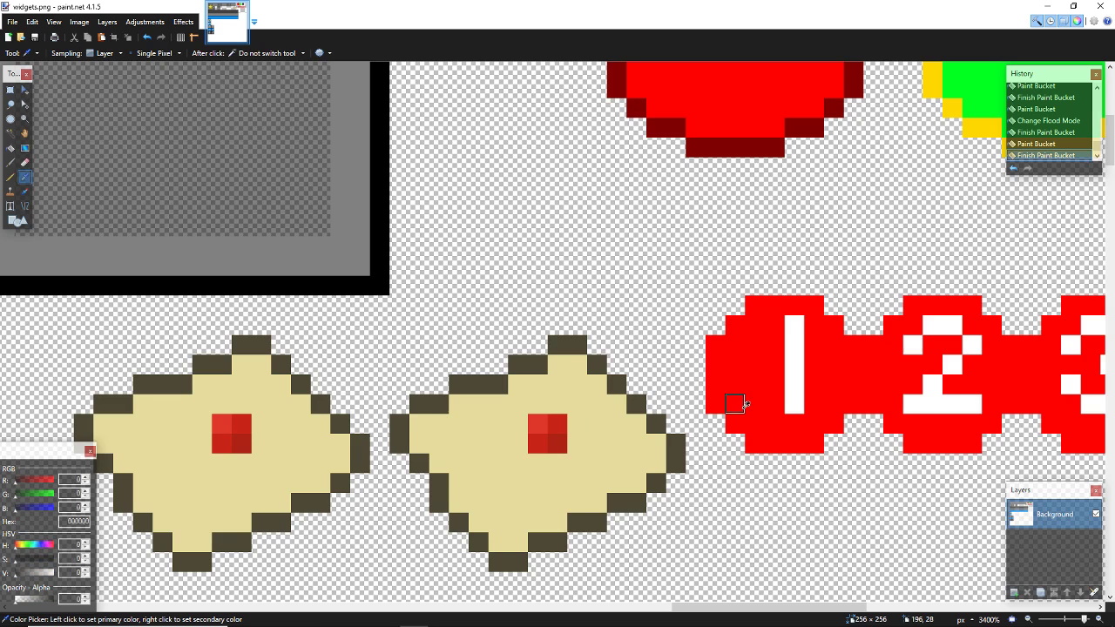
{"action": "left_click", "coordinate": [755, 385]}
{"action": "key", "text": "b"}
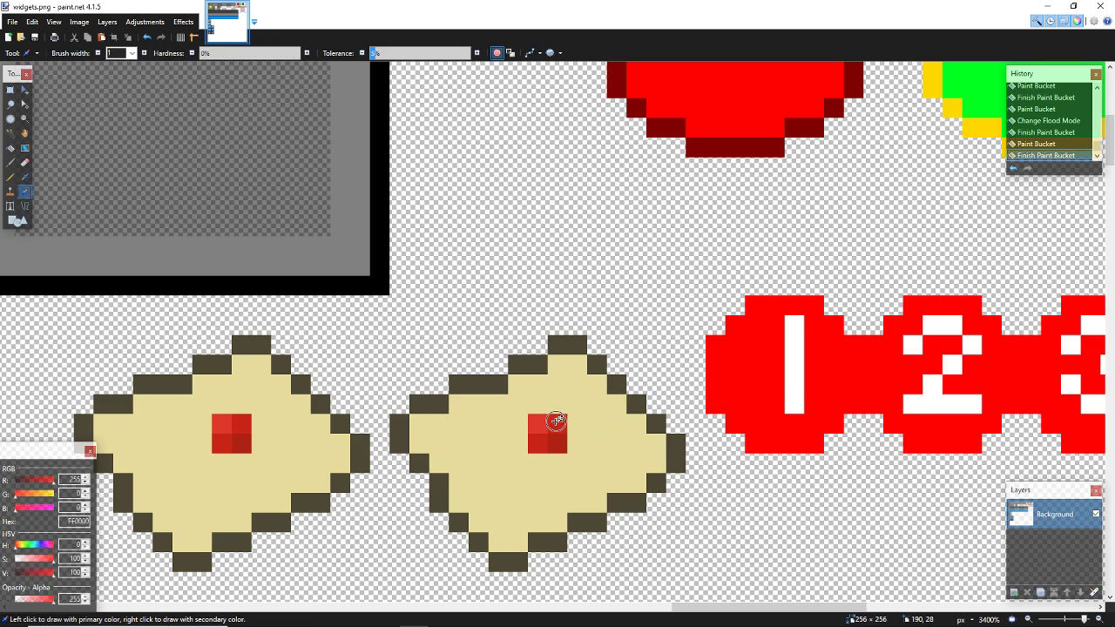
{"action": "left_click", "coordinate": [537, 423]}
{"action": "left_click", "coordinate": [558, 425]}
{"action": "left_click", "coordinate": [541, 441]}
{"action": "left_click", "coordinate": [559, 443]}
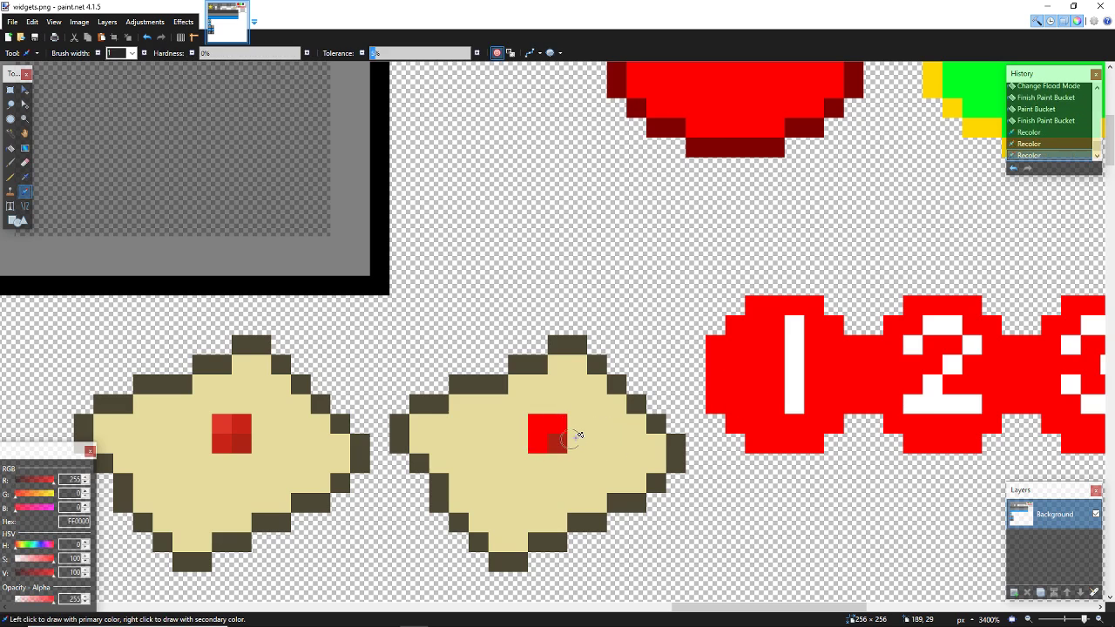
{"action": "left_click", "coordinate": [241, 440]}
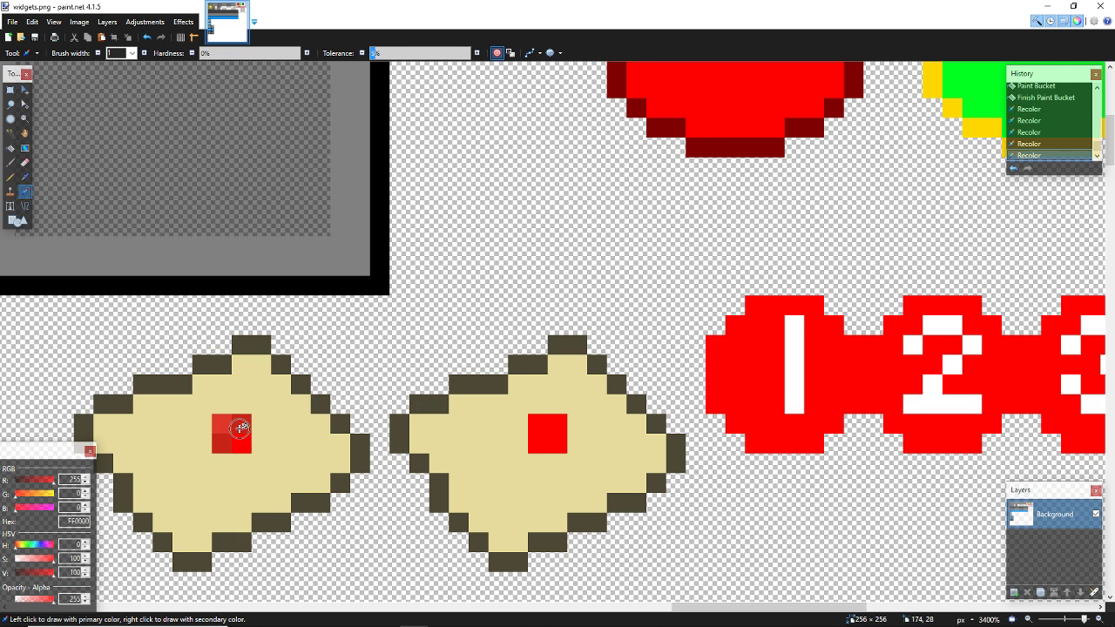
{"action": "left_click", "coordinate": [223, 423]}
{"action": "left_click", "coordinate": [220, 441]}
Step: Save the widgets.png texture with the auto-detect bit depth
{"action": "scroll", "coordinate": [496, 339], "scroll_direction": "down", "scroll_amount": 3, "text": "ctrl"}
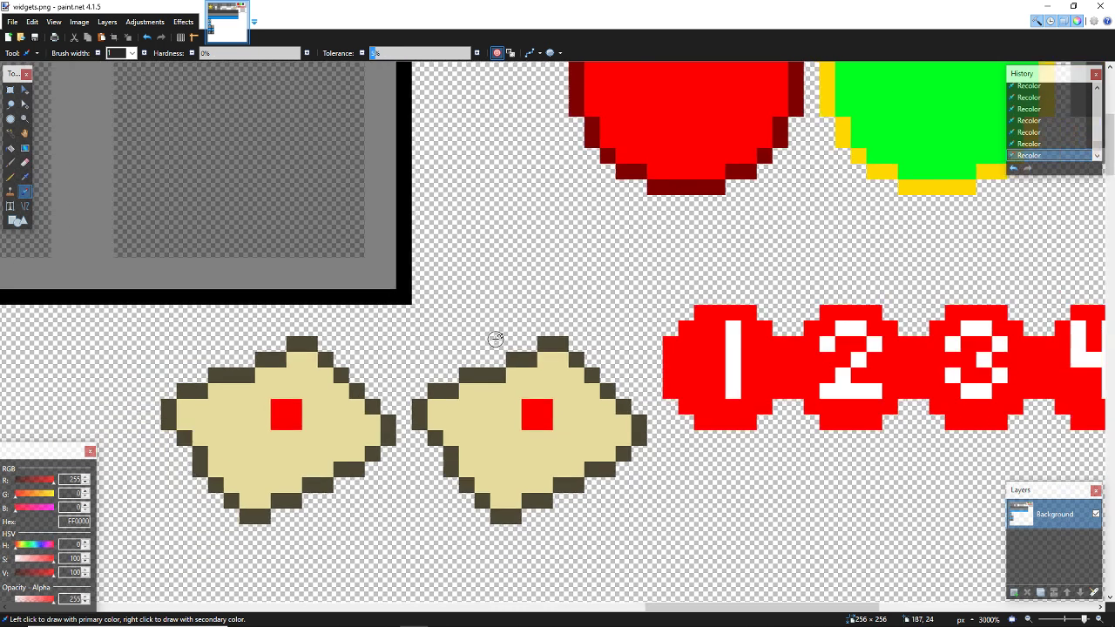
{"action": "scroll", "coordinate": [506, 332], "scroll_direction": "down", "scroll_amount": 4, "text": "ctrl"}
{"action": "scroll", "coordinate": [510, 328], "scroll_direction": "down", "scroll_amount": 5}
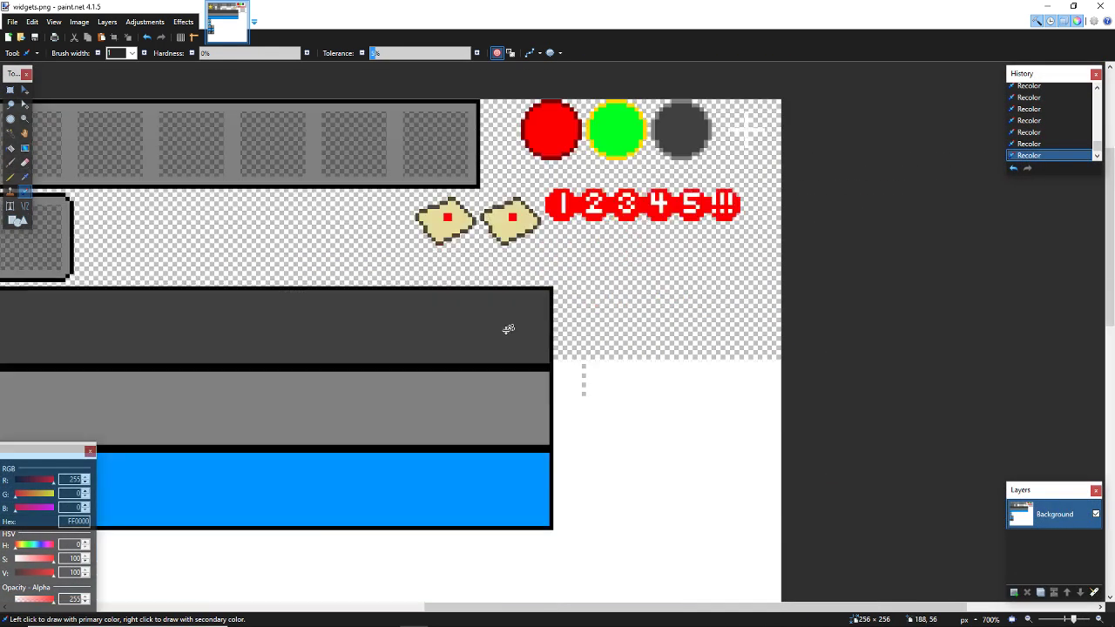
{"action": "scroll", "coordinate": [515, 307], "scroll_direction": "down", "scroll_amount": 4, "text": "ctrl"}
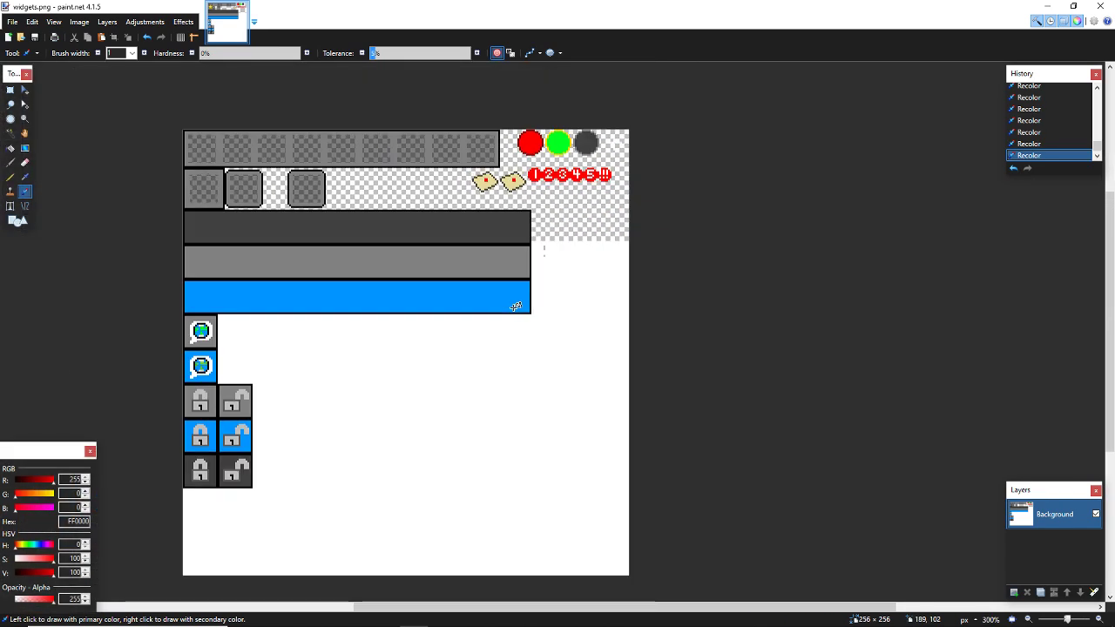
{"action": "key", "text": "ctrl+s"}
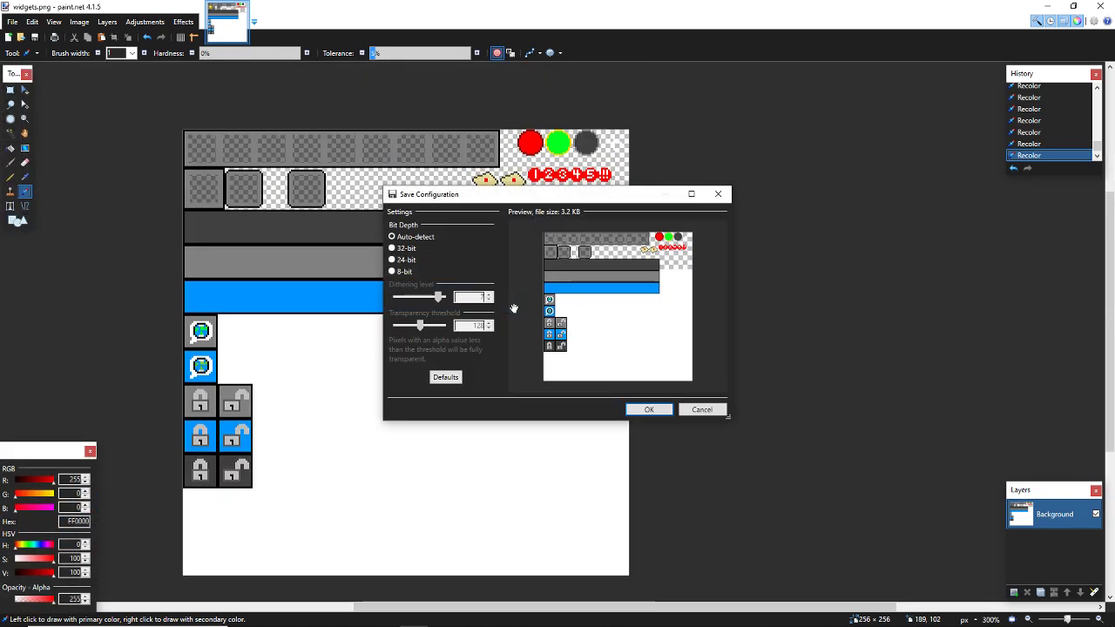
{"action": "key", "text": "Return"}
Step: Browse the gui textures folder and open inventory.png from its container subfolder
{"action": "key", "text": "ctrl+o"}
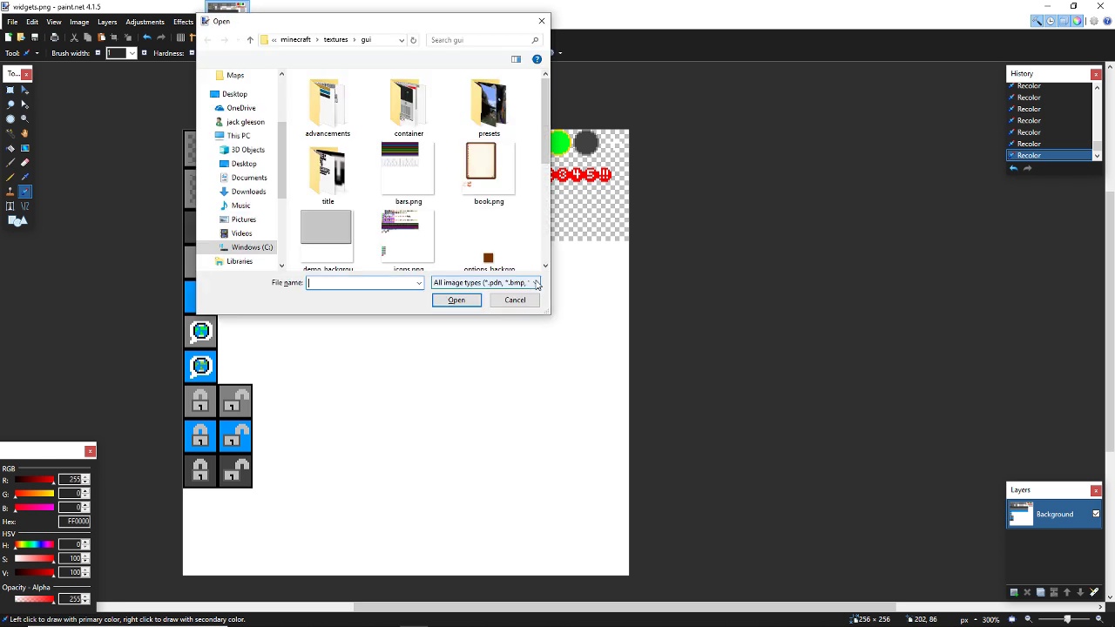
{"action": "scroll", "coordinate": [427, 183], "scroll_direction": "down", "scroll_amount": 1}
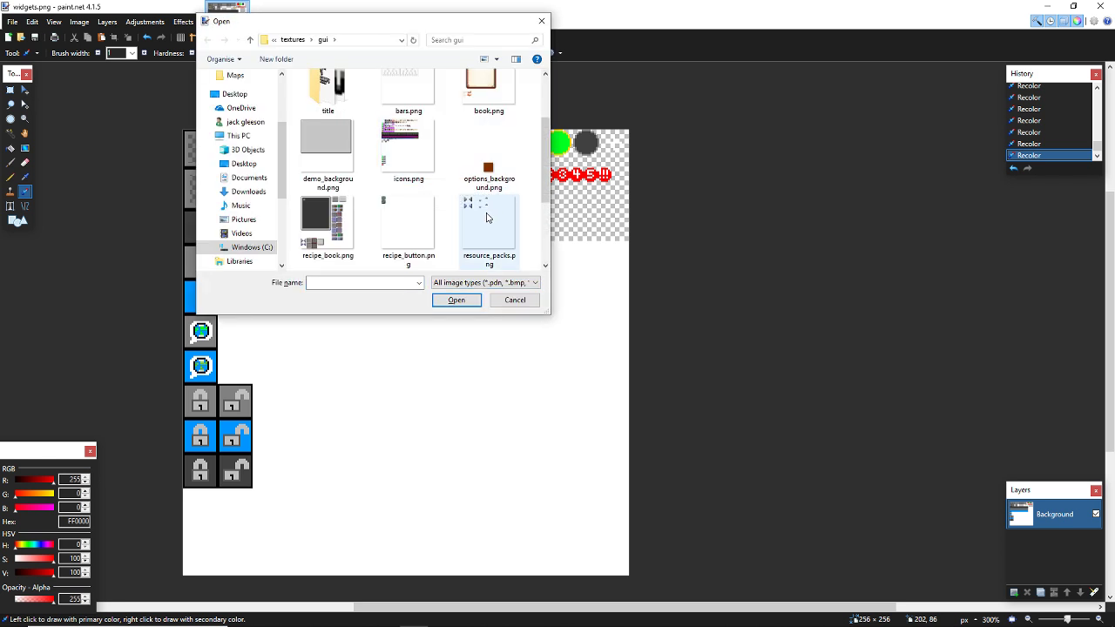
{"action": "scroll", "coordinate": [492, 205], "scroll_direction": "down", "scroll_amount": 2}
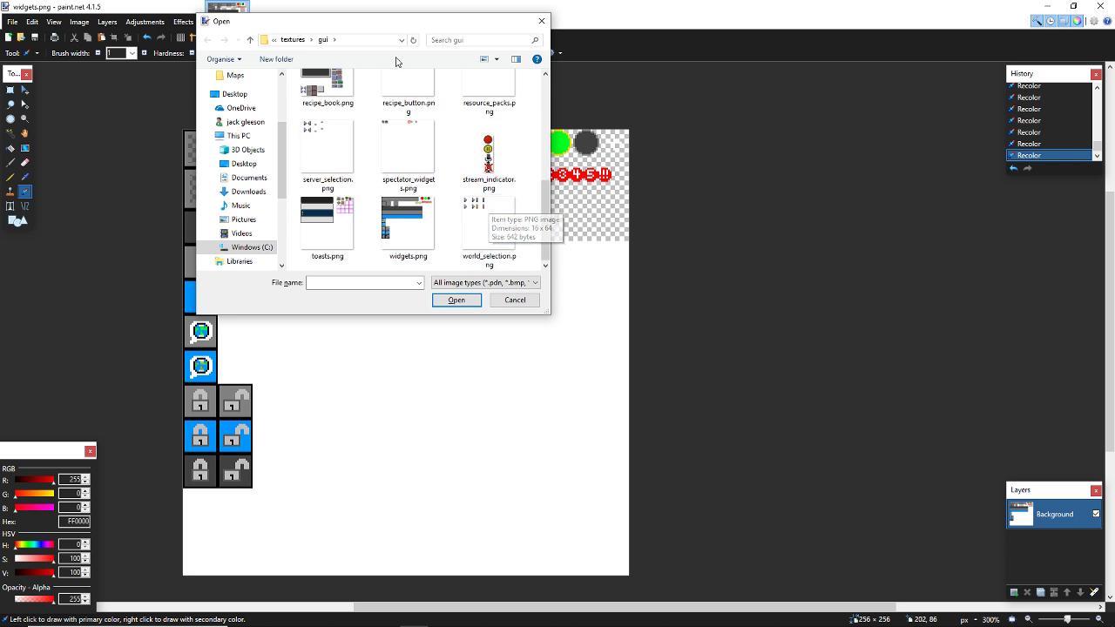
{"action": "scroll", "coordinate": [337, 111], "scroll_direction": "up", "scroll_amount": 3}
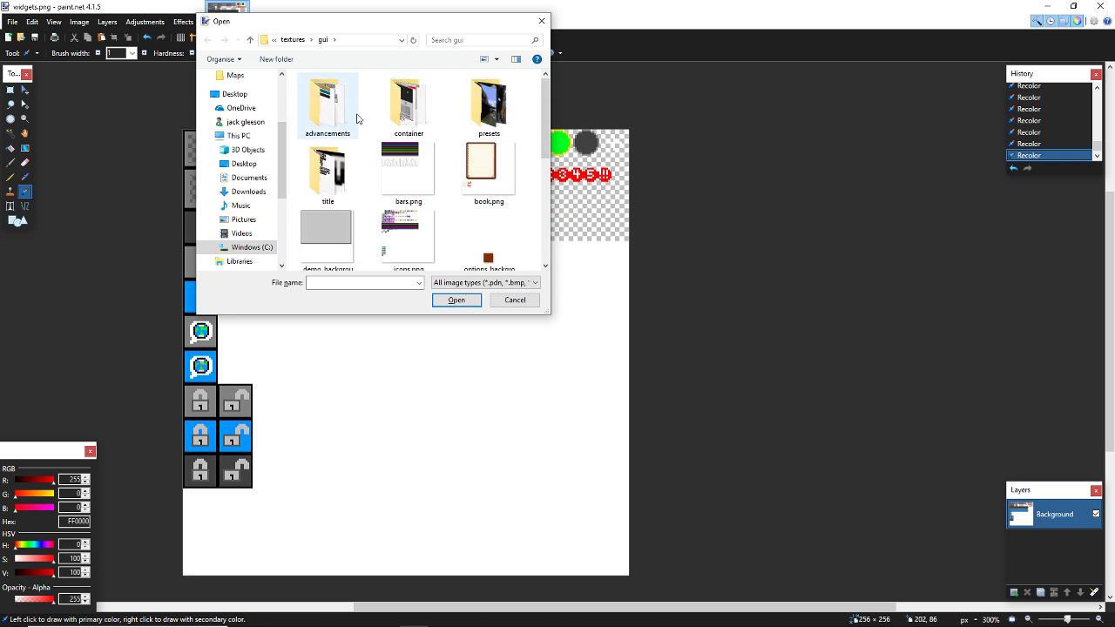
{"action": "left_click", "coordinate": [327, 180]}
{"action": "double_click", "coordinate": [332, 177]}
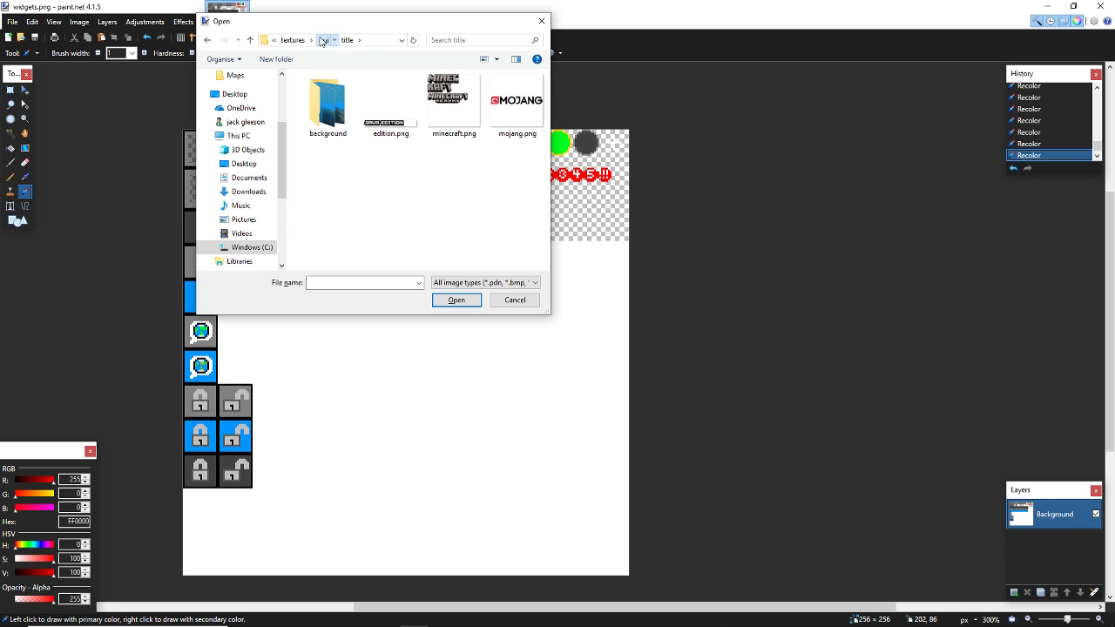
{"action": "left_click", "coordinate": [322, 40]}
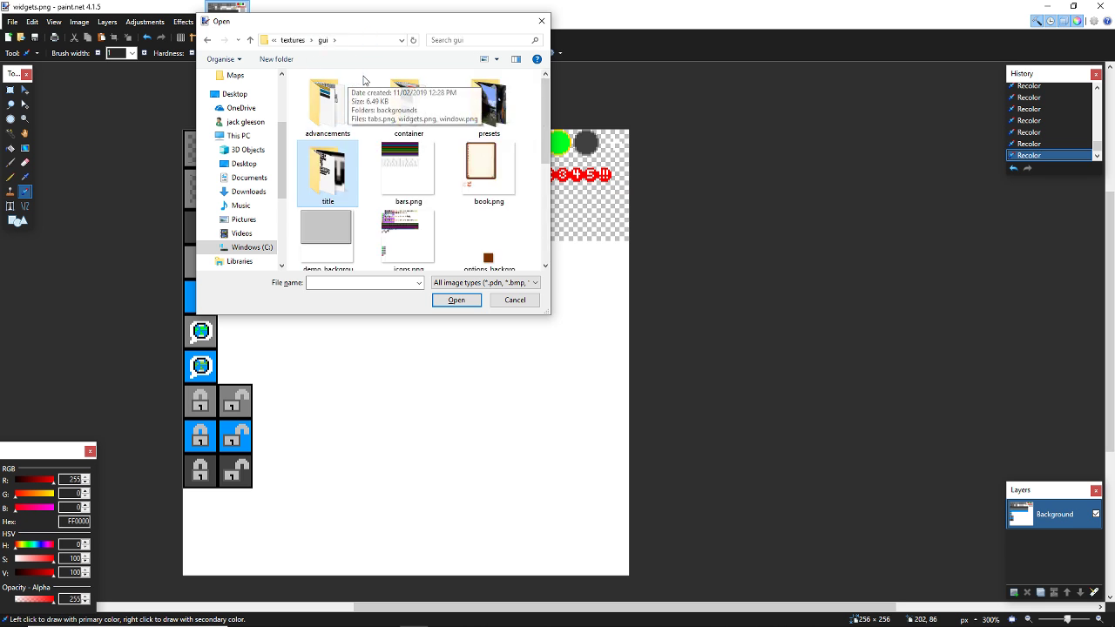
{"action": "double_click", "coordinate": [402, 100]}
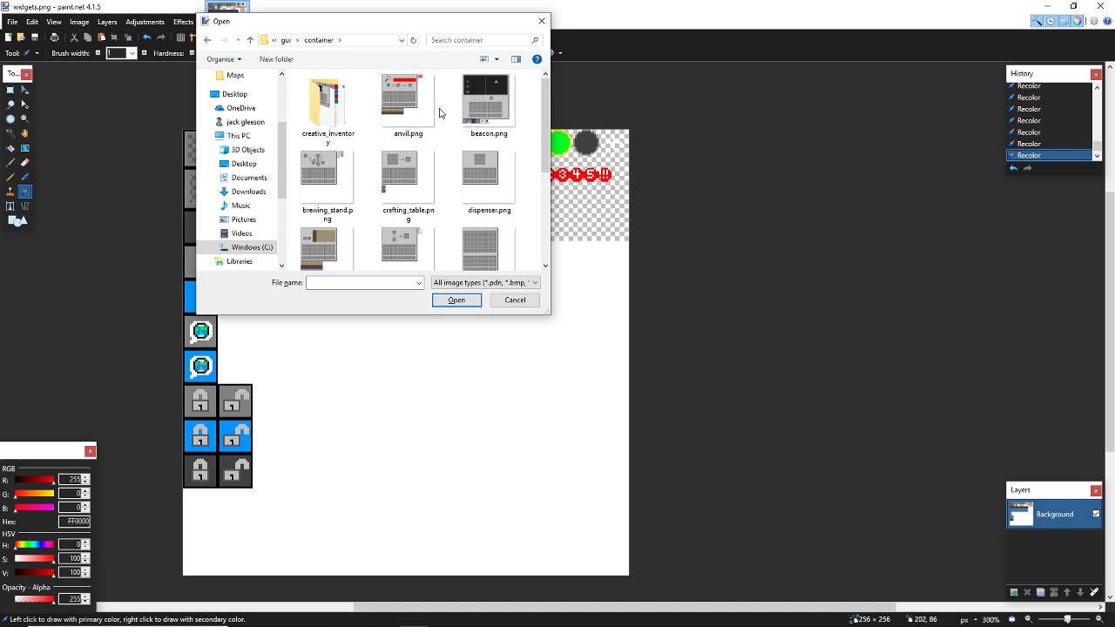
{"action": "scroll", "coordinate": [418, 109], "scroll_direction": "down", "scroll_amount": 2}
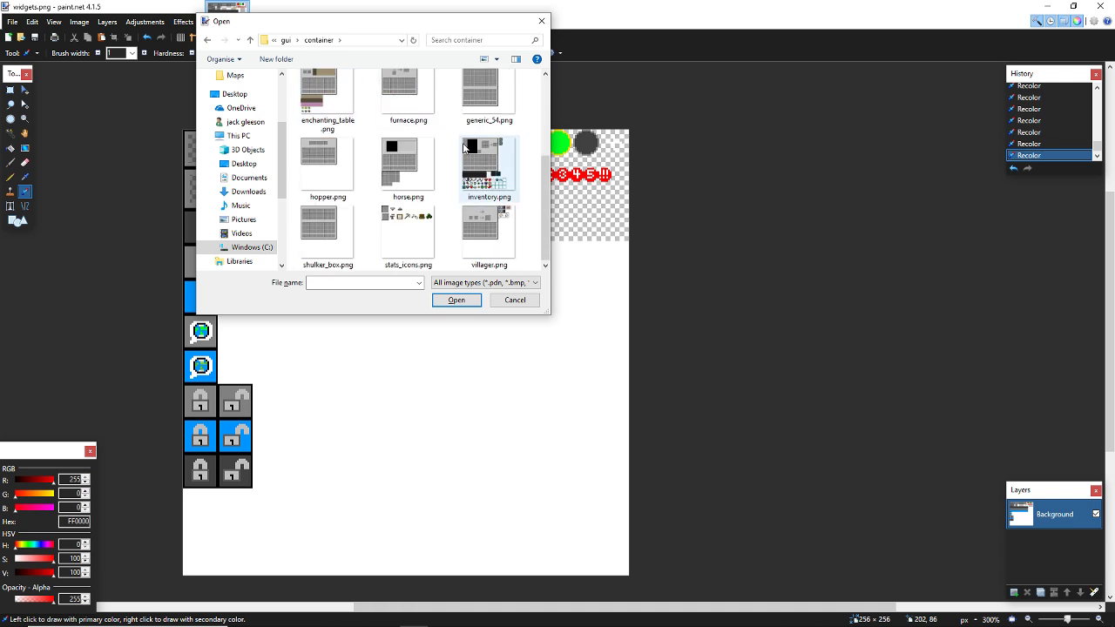
{"action": "double_click", "coordinate": [488, 158]}
{"action": "scroll", "coordinate": [611, 283], "scroll_direction": "up", "scroll_amount": 7}
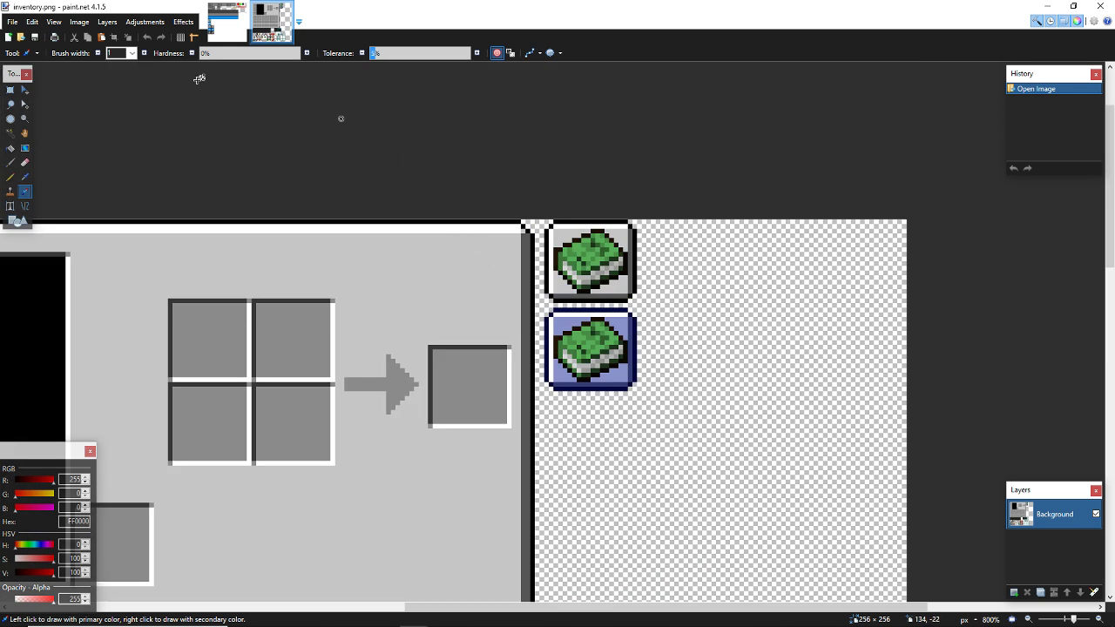
Step: Try filling the inventory panel's light grey background with grey 808080 picked from widgets.png, and undo the fill
{"action": "left_click", "coordinate": [237, 24]}
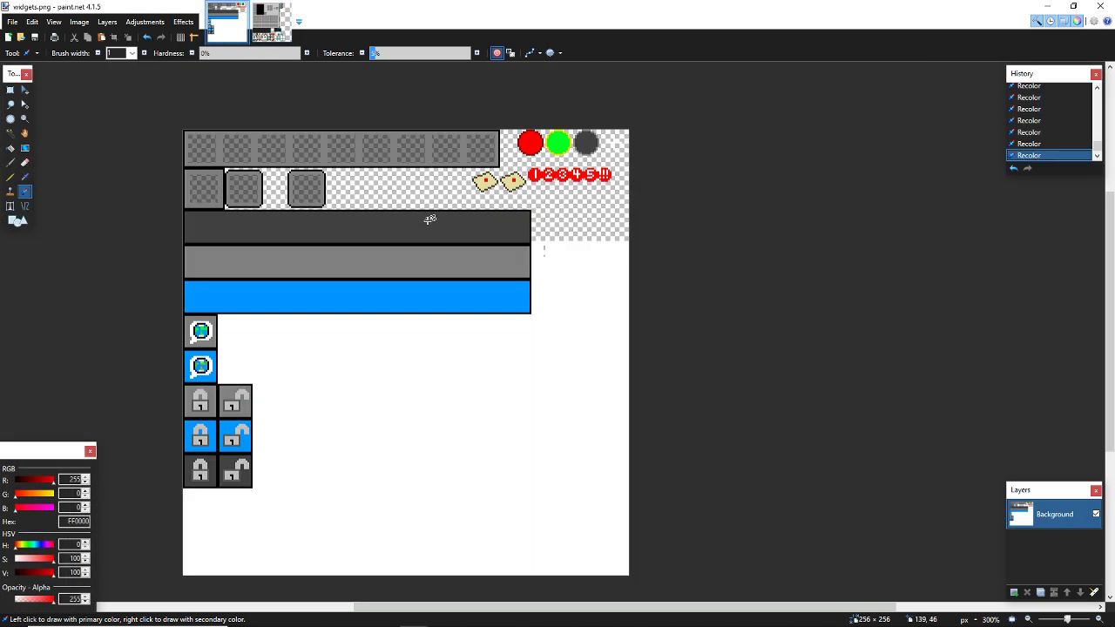
{"action": "key", "text": "k"}
{"action": "left_click", "coordinate": [403, 266]}
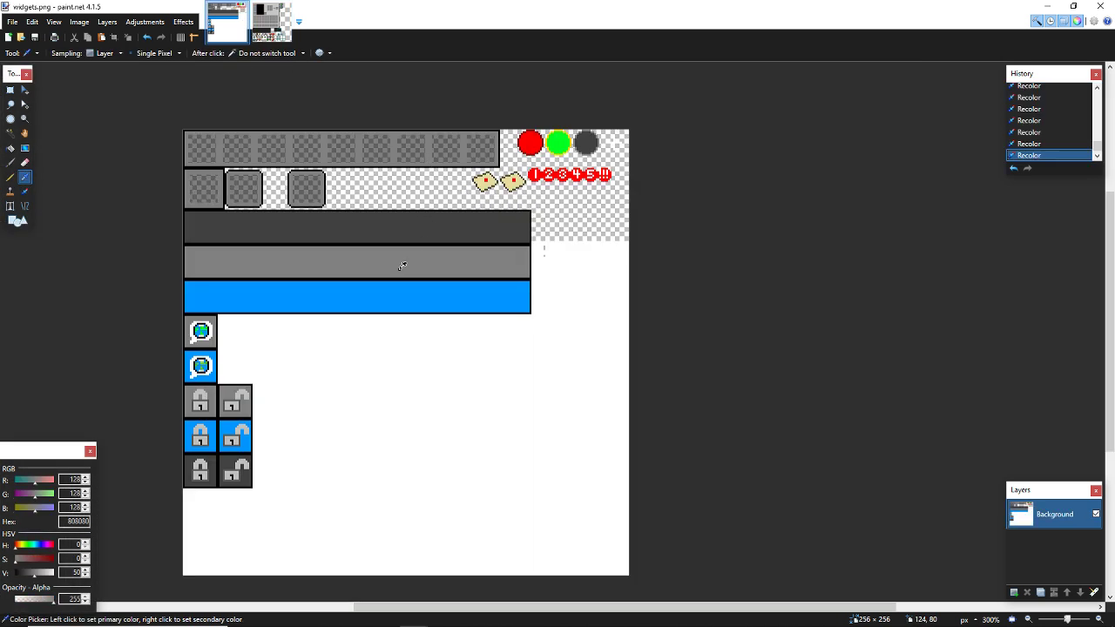
{"action": "left_click", "coordinate": [271, 21]}
{"action": "scroll", "coordinate": [448, 256], "scroll_direction": "up", "scroll_amount": 2}
{"action": "scroll", "coordinate": [449, 262], "scroll_direction": "down", "scroll_amount": 1}
{"action": "key", "text": "f"}
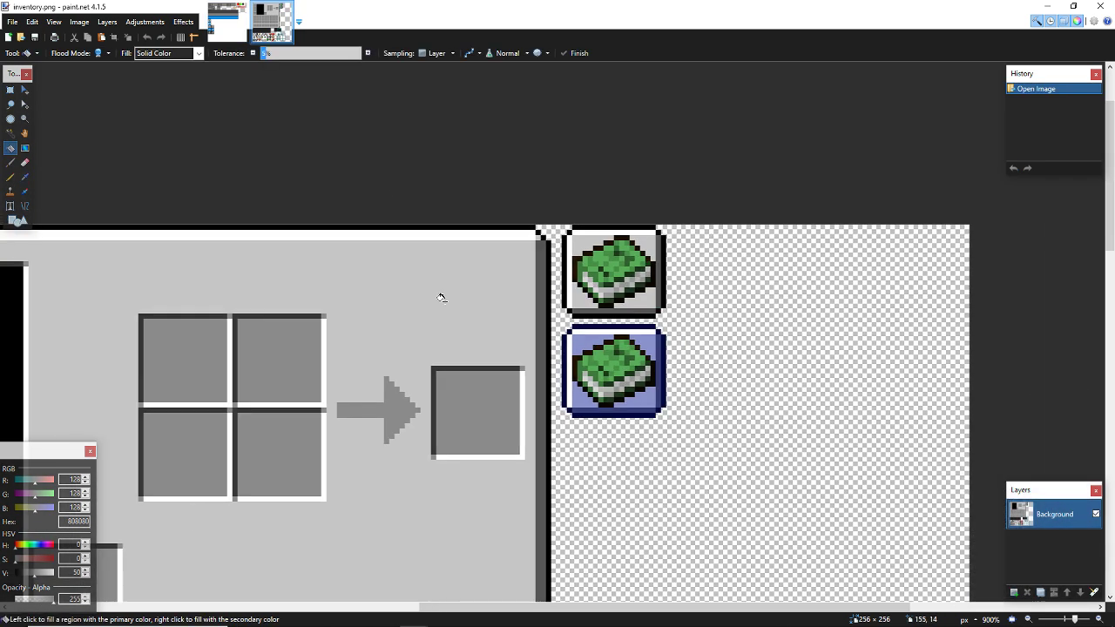
{"action": "left_click", "coordinate": [450, 279]}
{"action": "scroll", "coordinate": [452, 281], "scroll_direction": "down", "scroll_amount": 1}
{"action": "key", "text": "ctrl+z"}
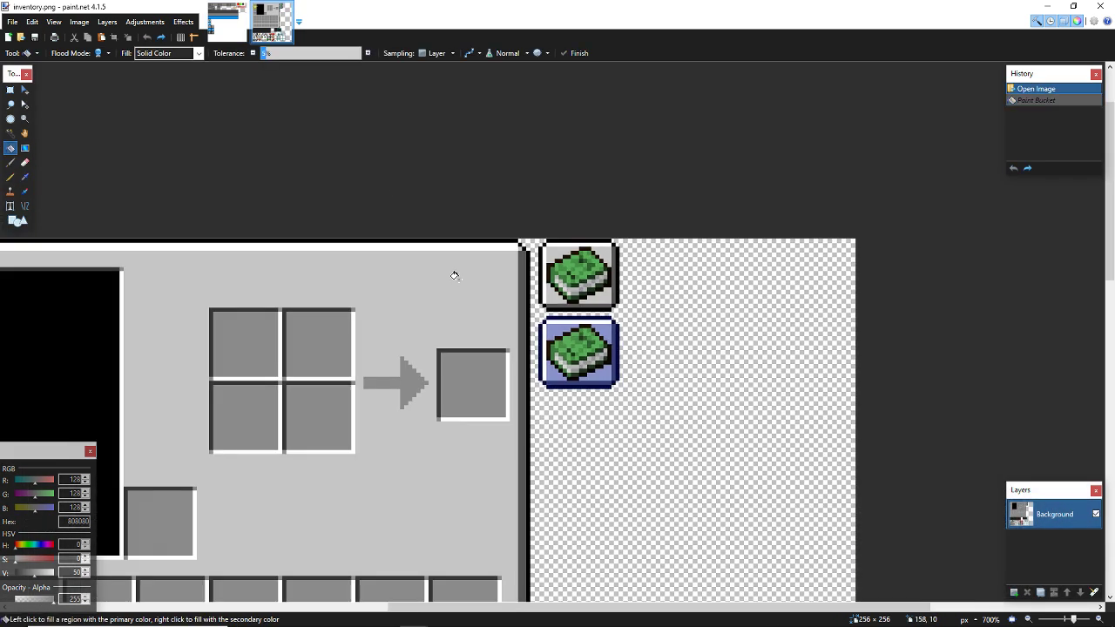
Step: Examine the inventory texture's crafting area, recipe book buttons, item slots and effect frames
{"action": "scroll", "coordinate": [453, 274], "scroll_direction": "up", "scroll_amount": 3}
{"action": "scroll", "coordinate": [466, 258], "scroll_direction": "up", "scroll_amount": 1}
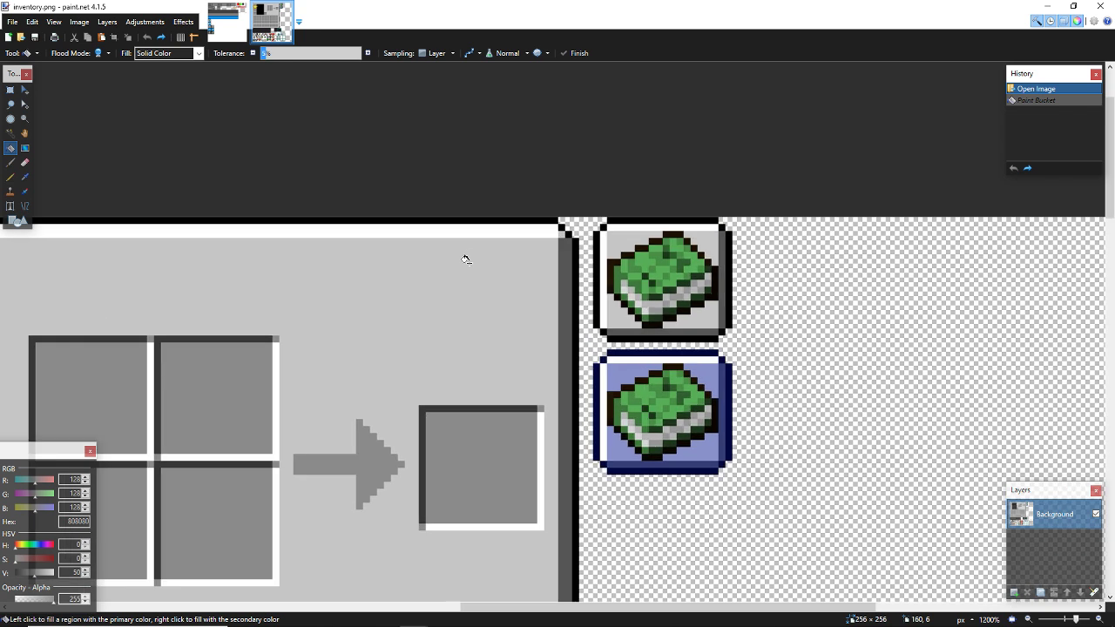
{"action": "scroll", "coordinate": [467, 258], "scroll_direction": "down", "scroll_amount": 1}
{"action": "scroll", "coordinate": [468, 257], "scroll_direction": "up", "scroll_amount": 1}
{"action": "scroll", "coordinate": [469, 255], "scroll_direction": "up", "scroll_amount": 1}
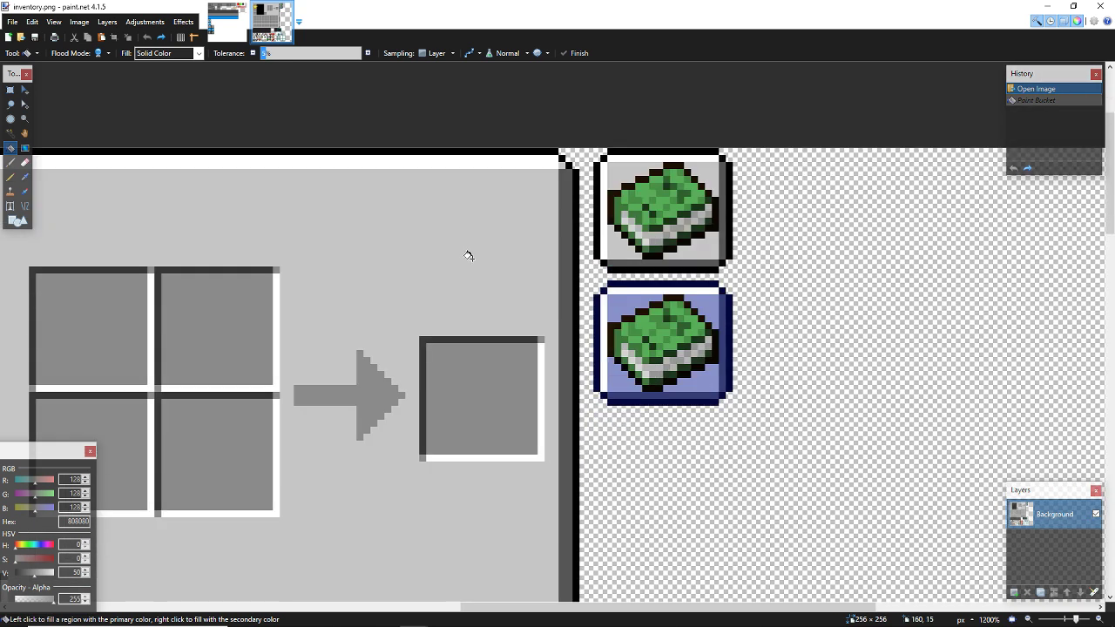
{"action": "scroll", "coordinate": [479, 244], "scroll_direction": "down", "scroll_amount": 2}
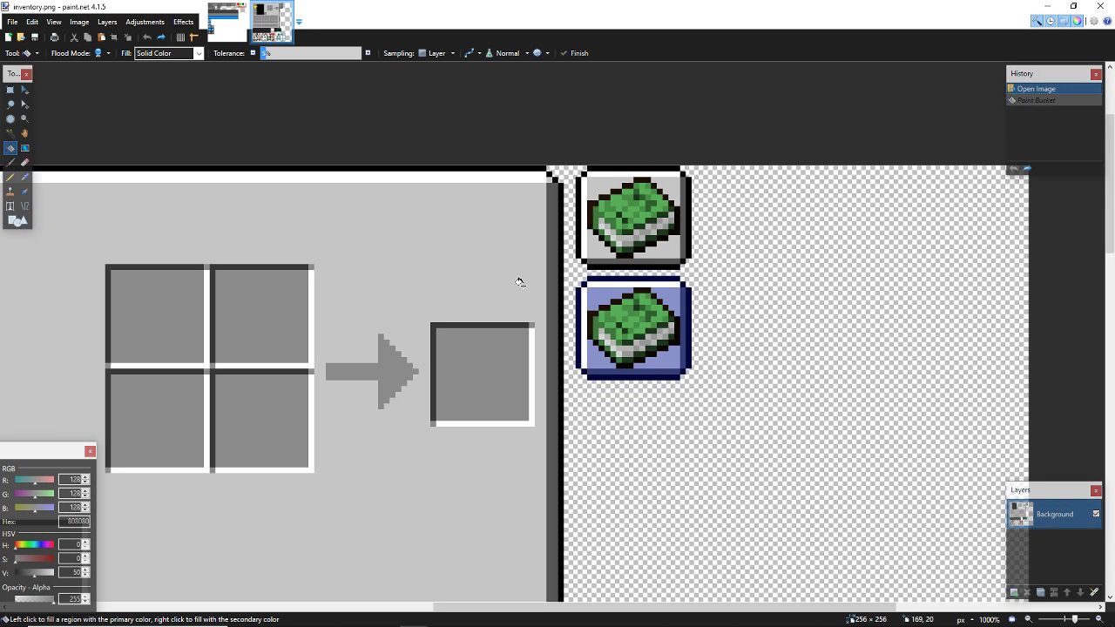
{"action": "scroll", "coordinate": [520, 282], "scroll_direction": "down", "scroll_amount": 6}
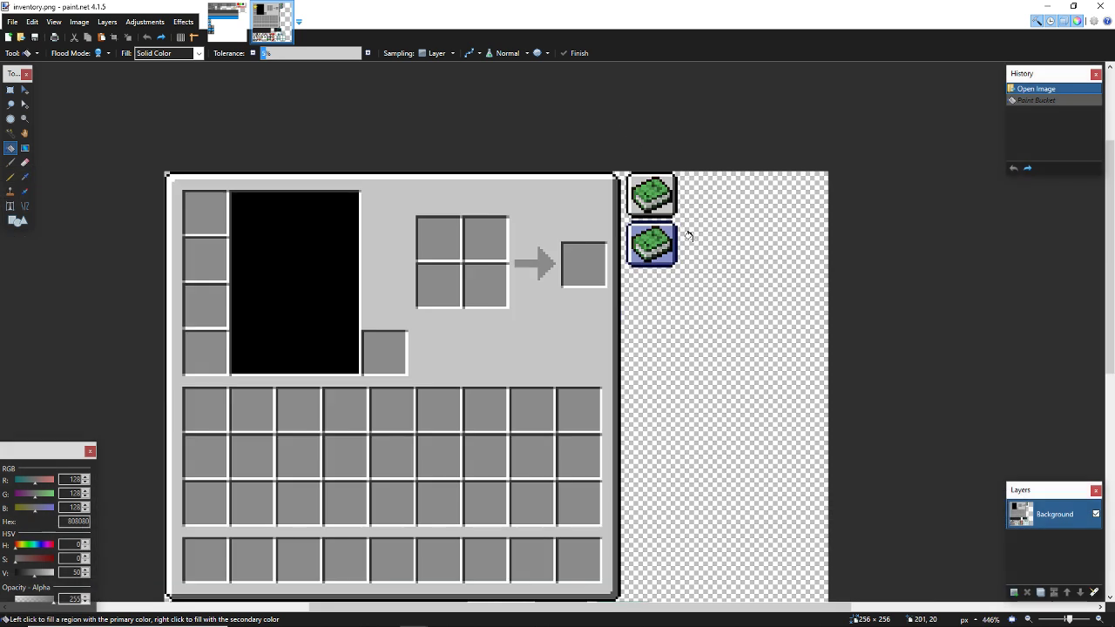
{"action": "scroll", "coordinate": [656, 307], "scroll_direction": "down", "scroll_amount": 3}
{"action": "scroll", "coordinate": [656, 309], "scroll_direction": "up", "scroll_amount": 1}
{"action": "scroll", "coordinate": [656, 308], "scroll_direction": "up", "scroll_amount": 5}
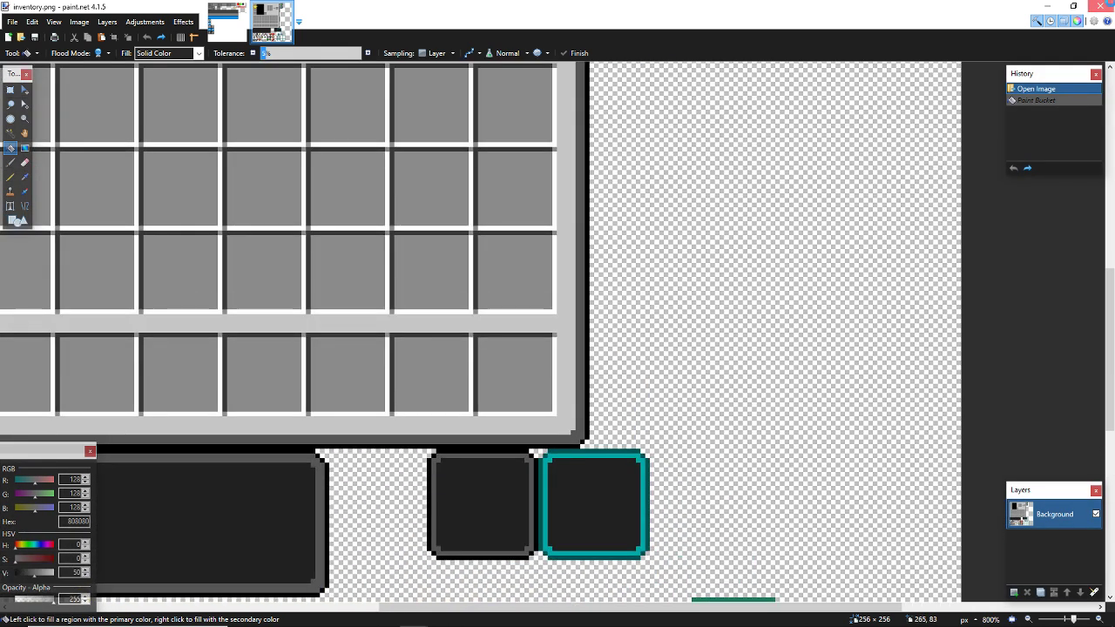
Step: Close the image editor without saving inventory.png and start Minecraft from the Minecraft Launcher's News page
{"action": "left_click", "coordinate": [1100, 6]}
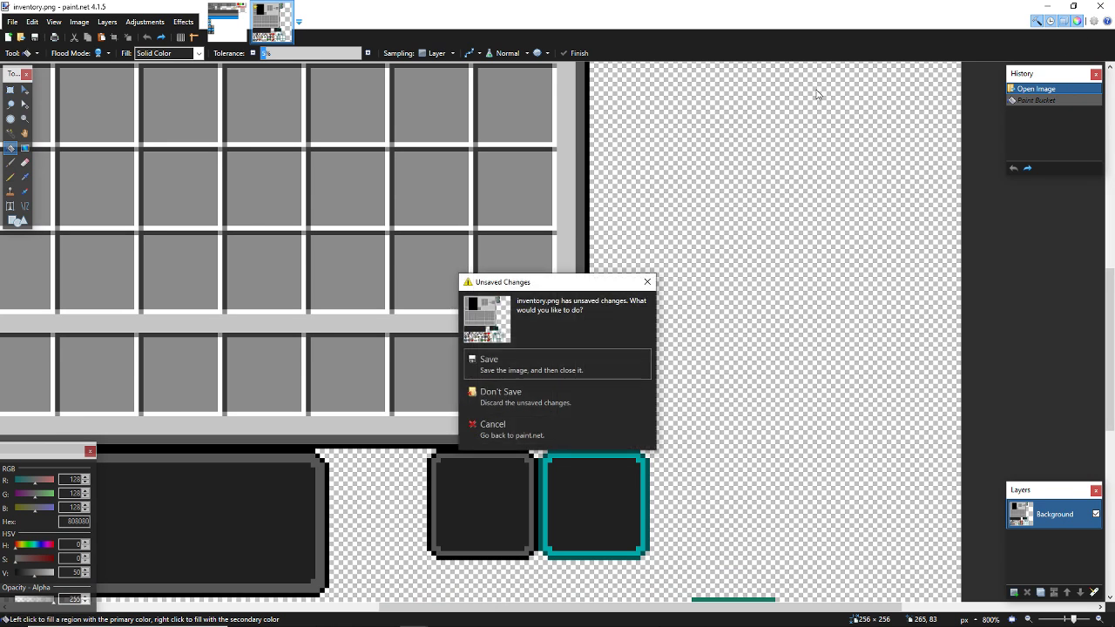
{"action": "left_click", "coordinate": [586, 407]}
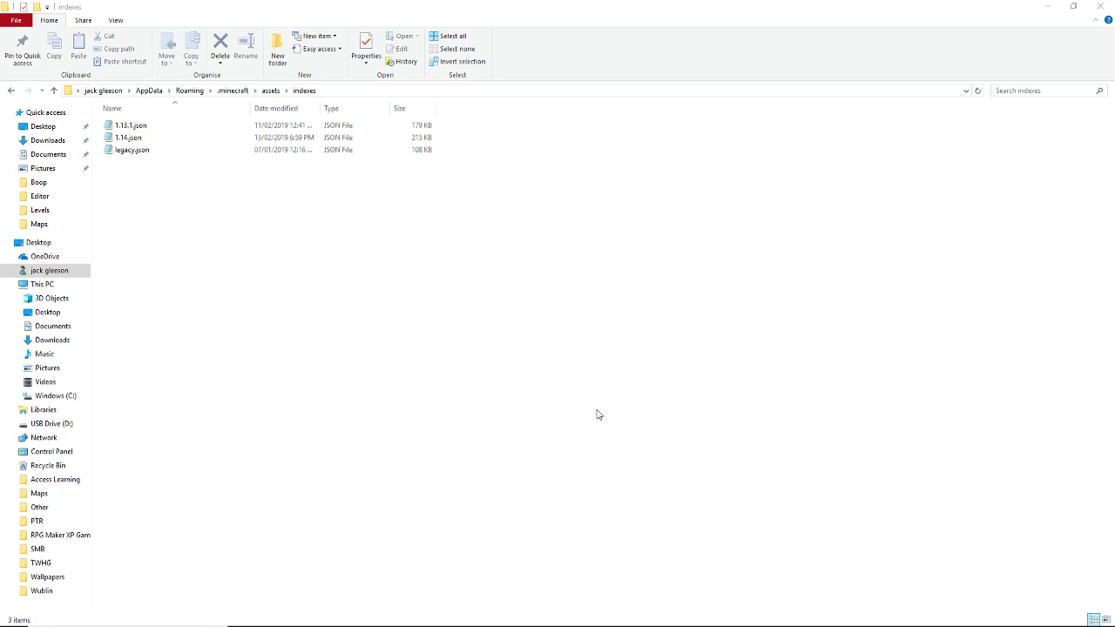
{"action": "left_click", "coordinate": [869, 616]}
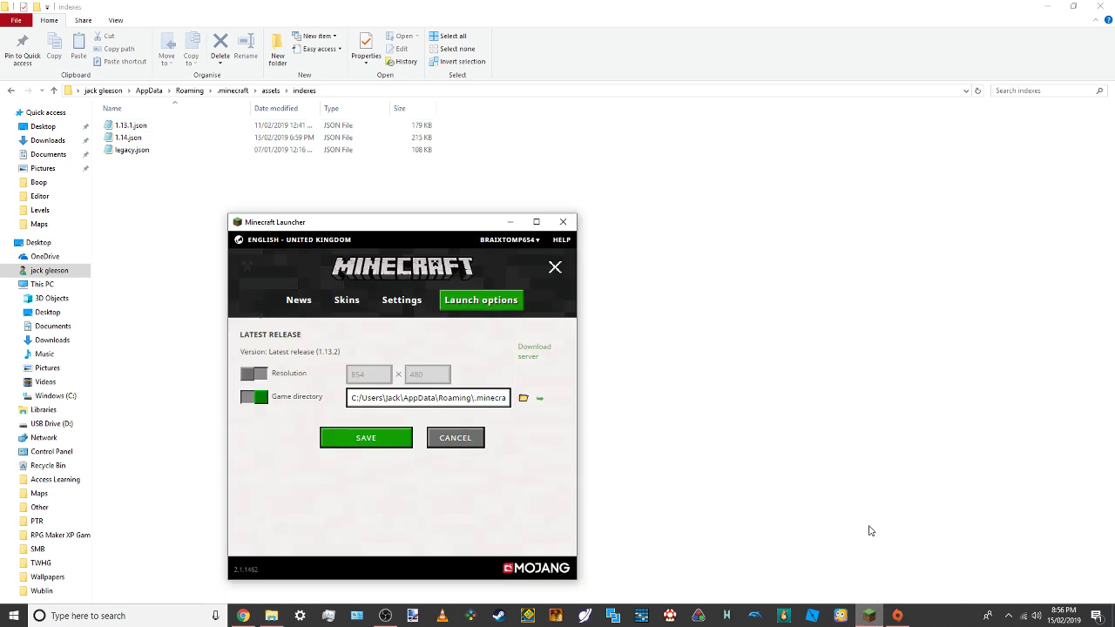
{"action": "left_click", "coordinate": [300, 307]}
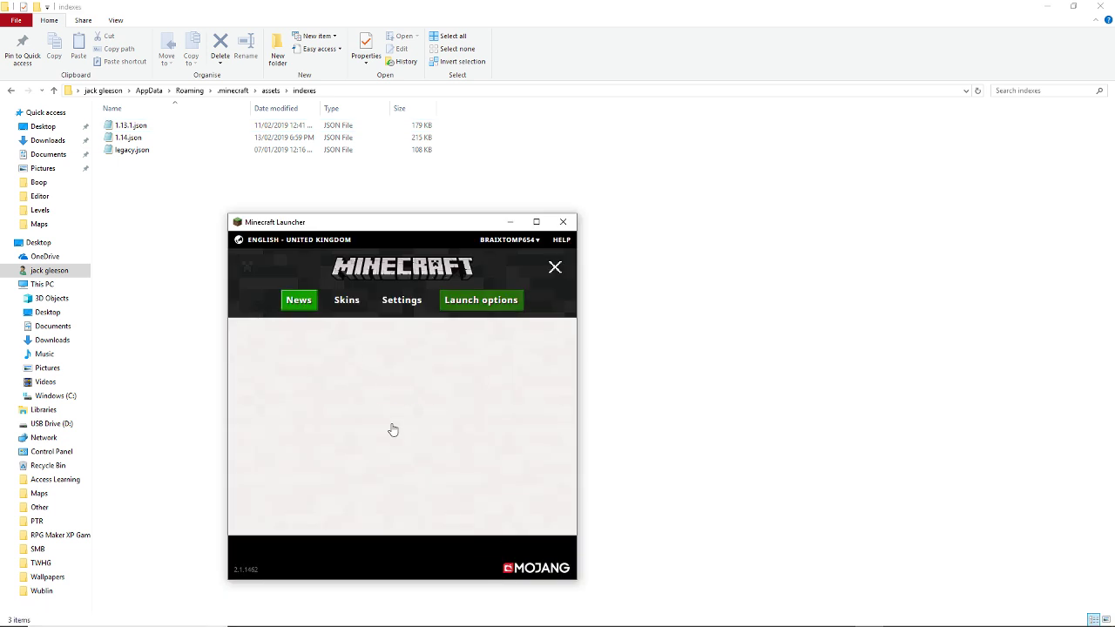
{"action": "left_click", "coordinate": [385, 556]}
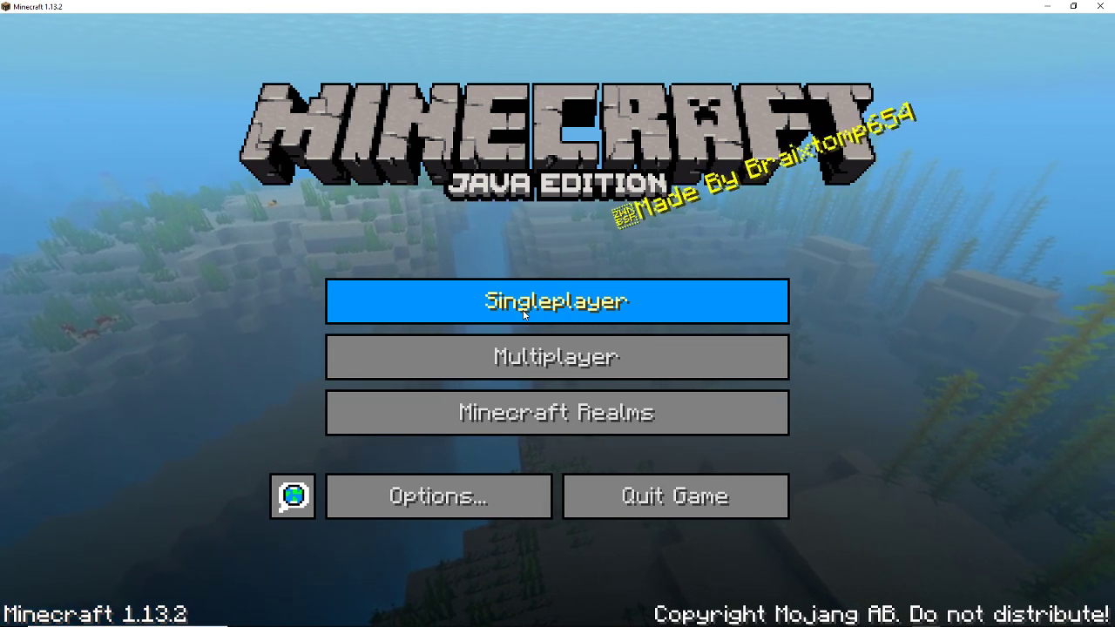
Step: Inspect the recoloured buttons on Minecraft's language screen and return to the title screen
{"action": "left_click", "coordinate": [293, 497]}
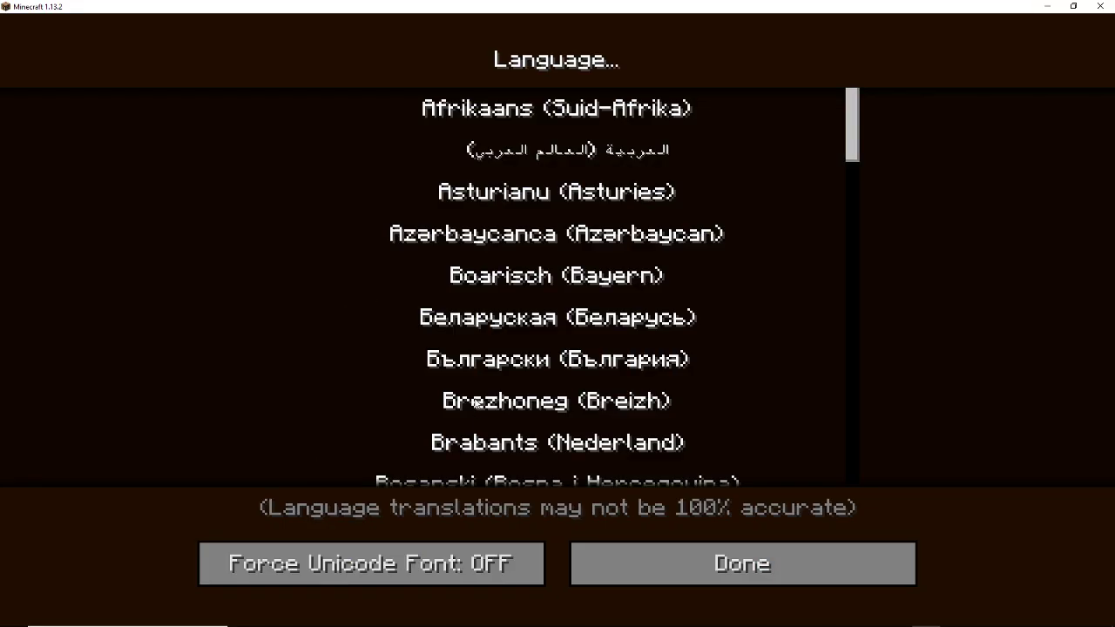
{"action": "scroll", "coordinate": [417, 380], "scroll_direction": "down", "scroll_amount": 2}
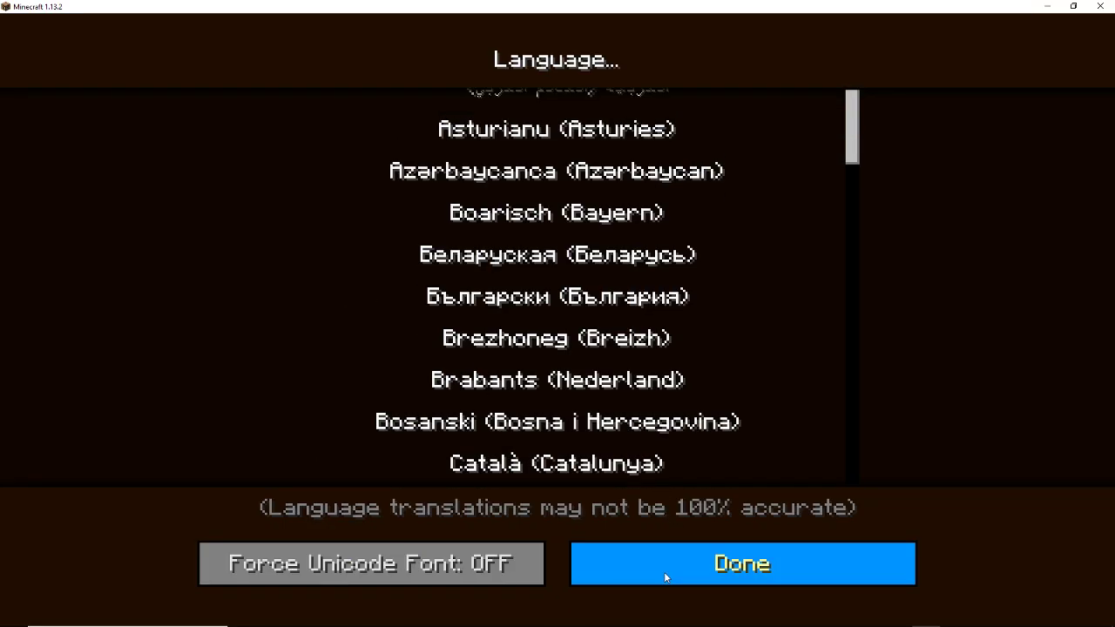
{"action": "left_click", "coordinate": [666, 575]}
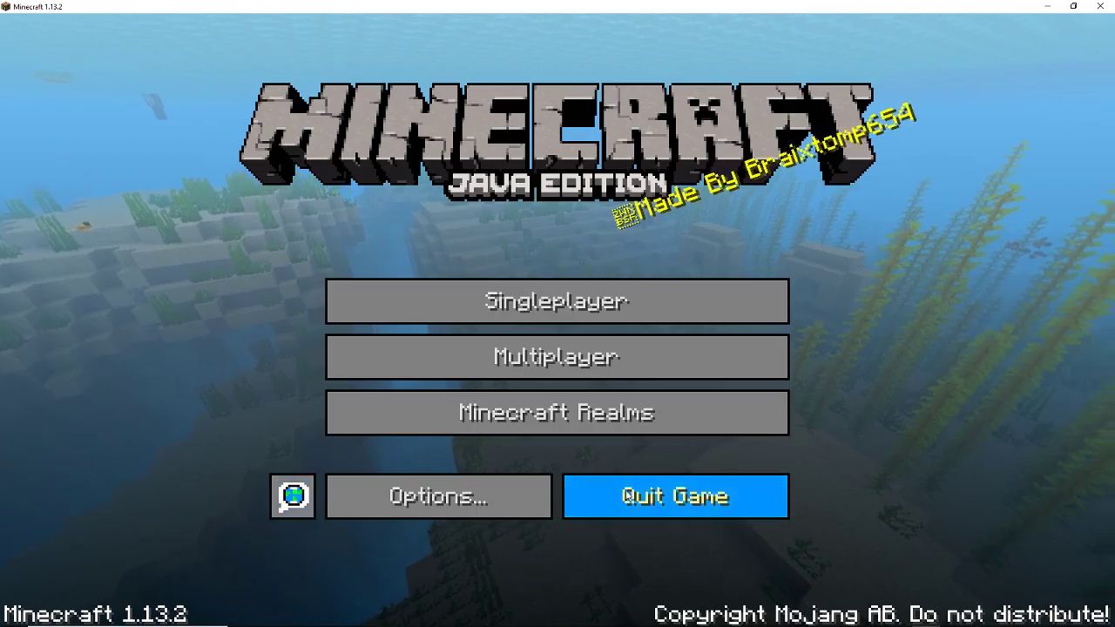
Step: Quit Minecraft and open widgets.png from the textures gui folder in paint.net
{"action": "left_click", "coordinate": [679, 498]}
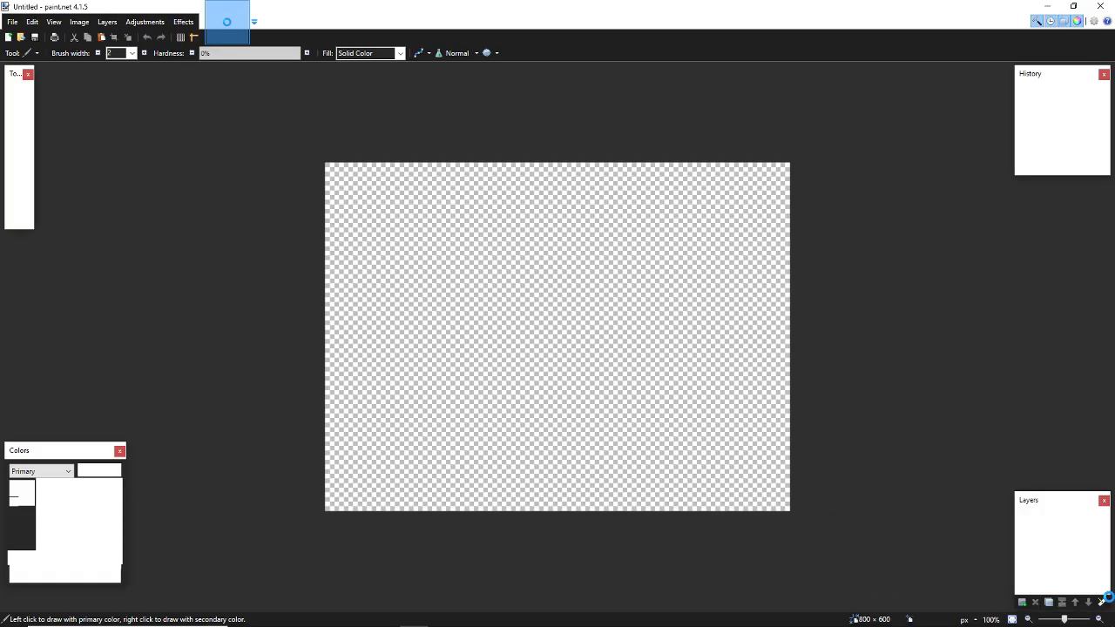
{"action": "key", "text": "ctrl+o"}
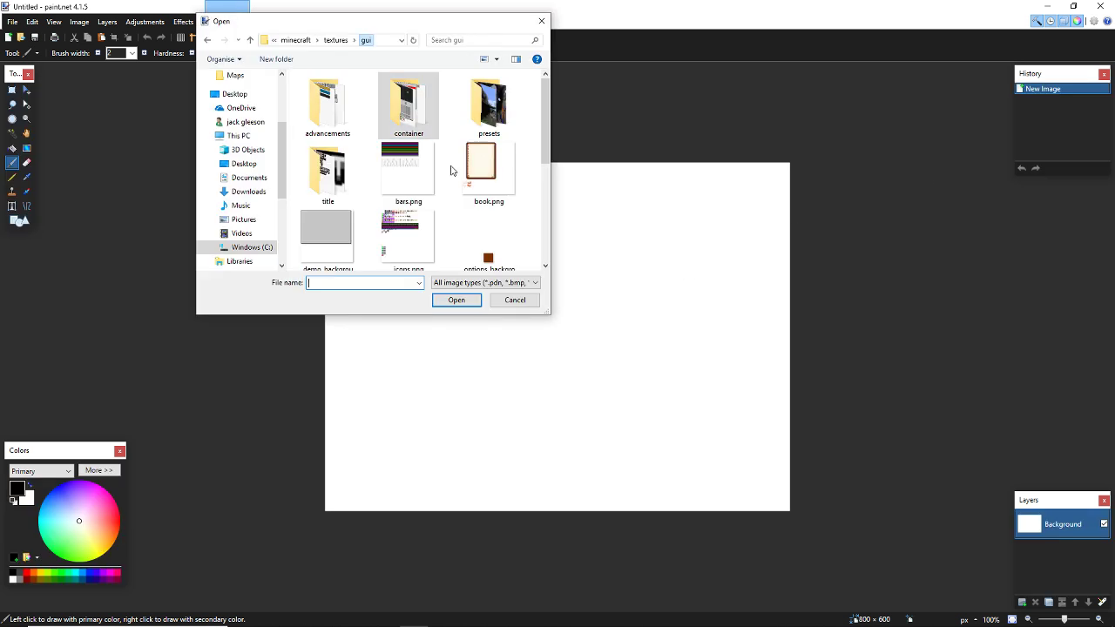
{"action": "scroll", "coordinate": [451, 171], "scroll_direction": "down", "scroll_amount": 3}
{"action": "scroll", "coordinate": [452, 171], "scroll_direction": "down", "scroll_amount": 1}
{"action": "double_click", "coordinate": [416, 225]}
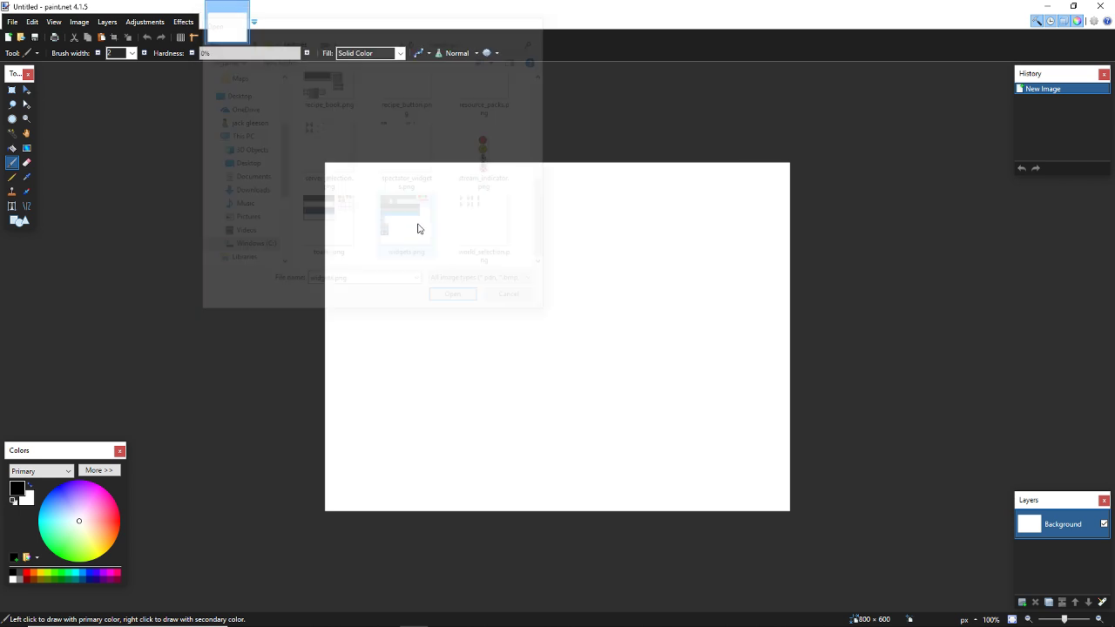
Step: Select the 9 × 9 pixel area around the globe, including its black outline, on the grey language button
{"action": "scroll", "coordinate": [448, 373], "scroll_direction": "up", "scroll_amount": 10}
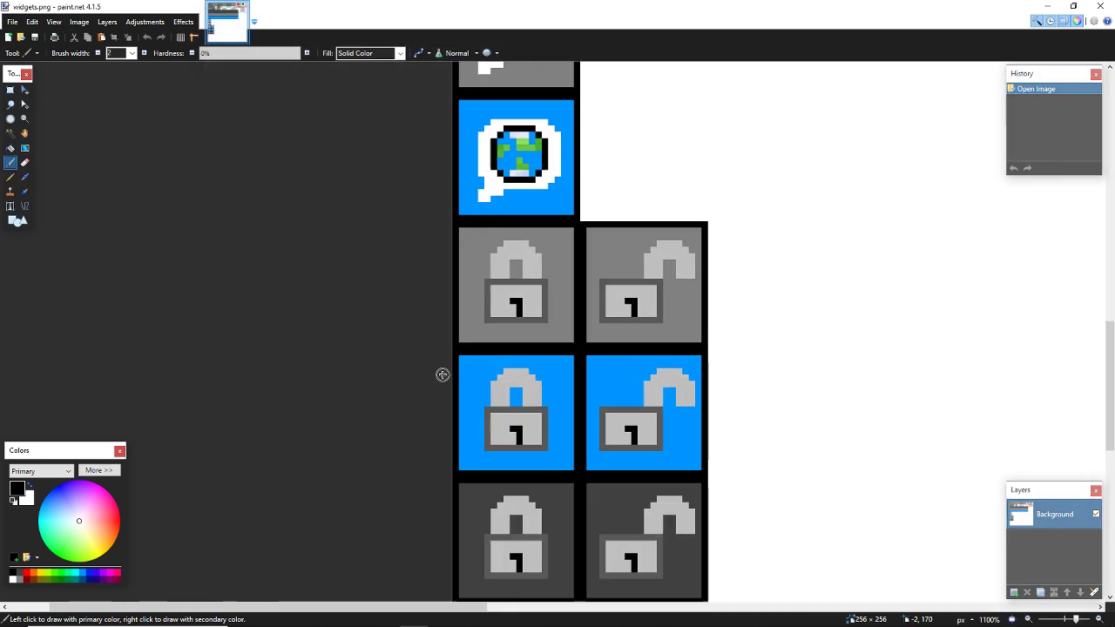
{"action": "scroll", "coordinate": [448, 373], "scroll_direction": "up", "scroll_amount": 3}
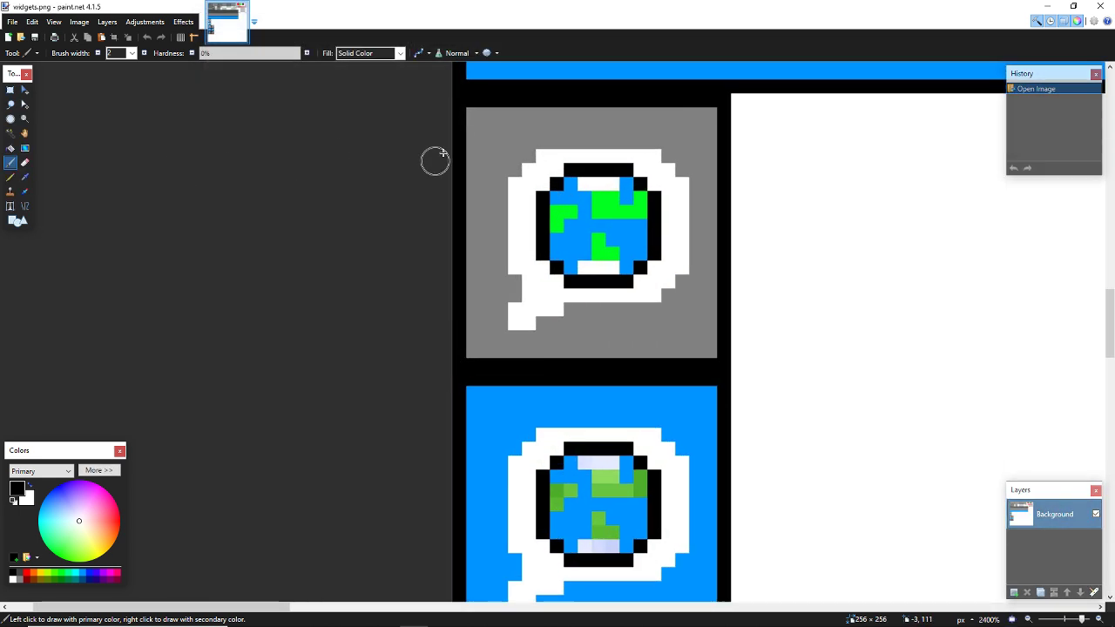
{"action": "key", "text": "s"}
{"action": "mouse_move", "coordinate": [537, 163]}
{"action": "left_mouse_down"}
{"action": "mouse_move", "coordinate": [578, 192]}
{"action": "mouse_move", "coordinate": [647, 289]}
{"action": "left_mouse_up"}
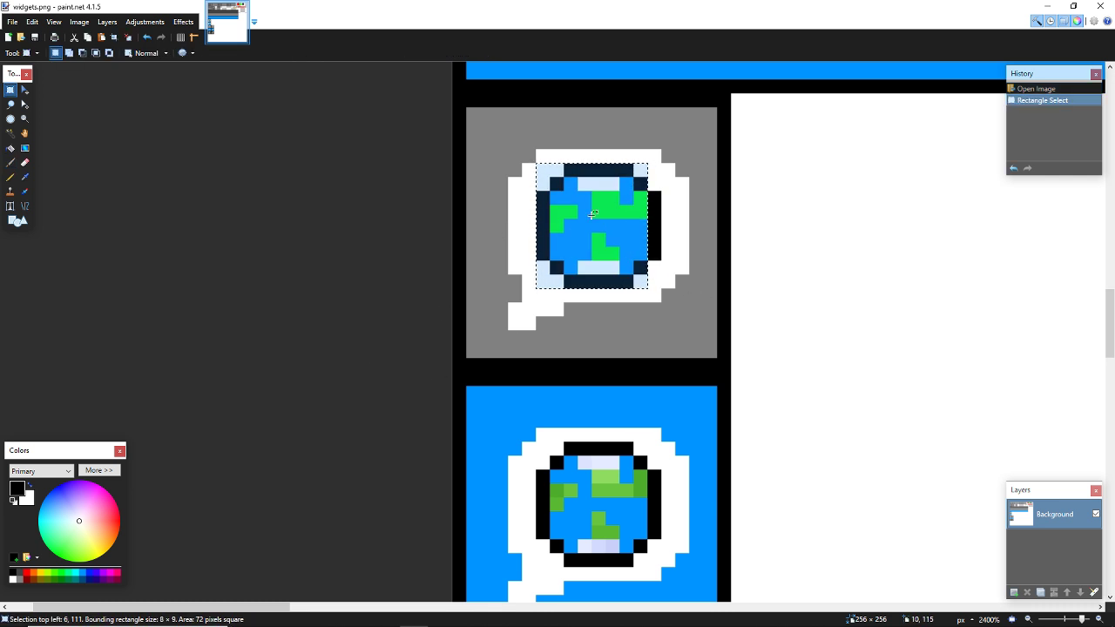
{"action": "left_click_drag", "start_coordinate": [545, 173], "coordinate": [662, 303]}
{"action": "key", "text": "ctrl+z"}
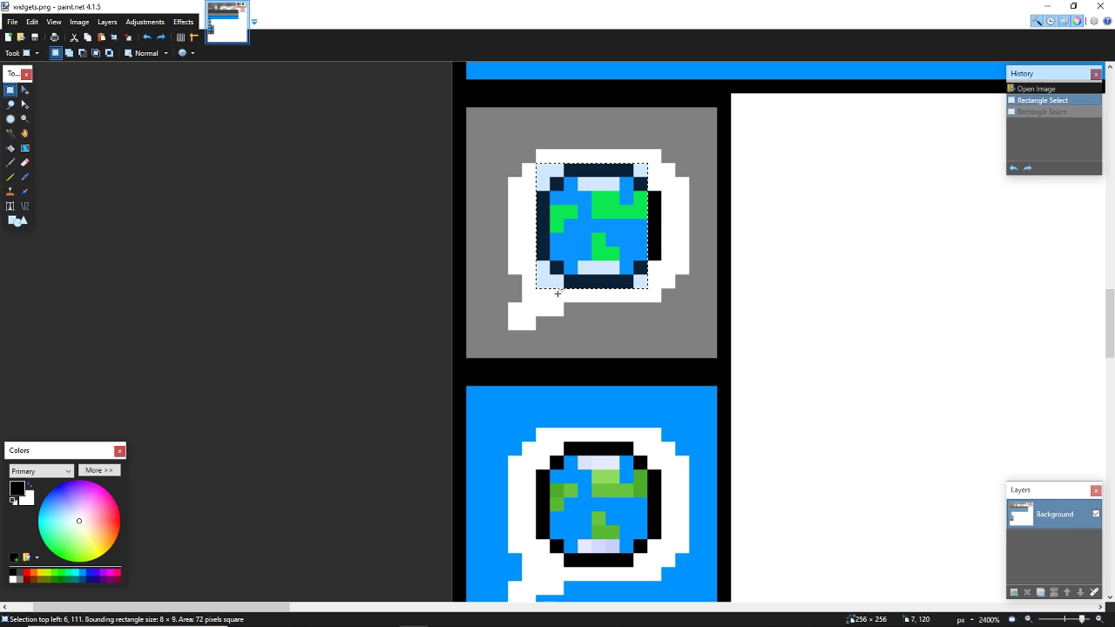
{"action": "left_click_drag", "start_coordinate": [540, 154], "coordinate": [651, 279]}
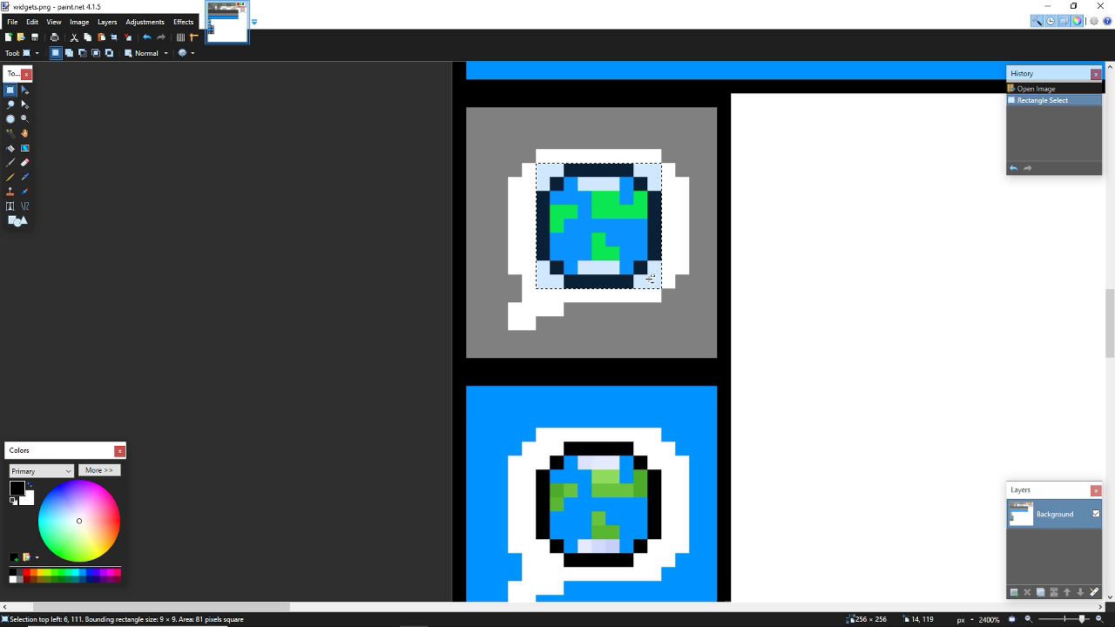
Step: Paste a copy of the grey button's globe over the globe on the blue language button and save widgets.png
{"action": "key", "text": "ctrl+c"}
{"action": "key", "text": "ctrl+v"}
{"action": "left_click_drag", "start_coordinate": [594, 184], "coordinate": [599, 474]}
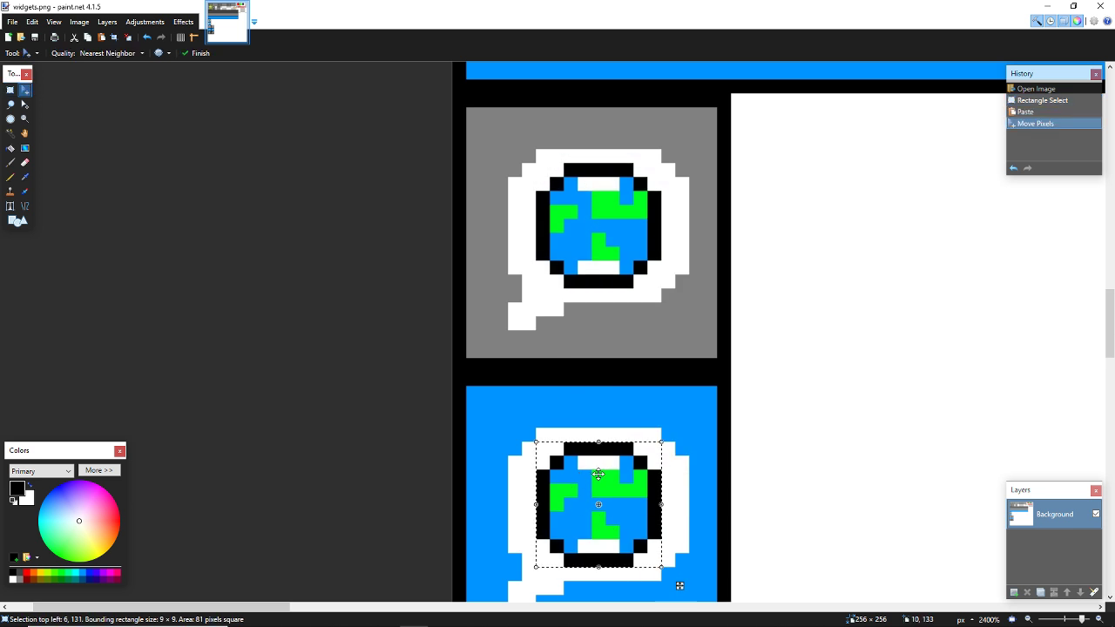
{"action": "key", "text": "ctrl+s"}
{"action": "key", "text": "Return"}
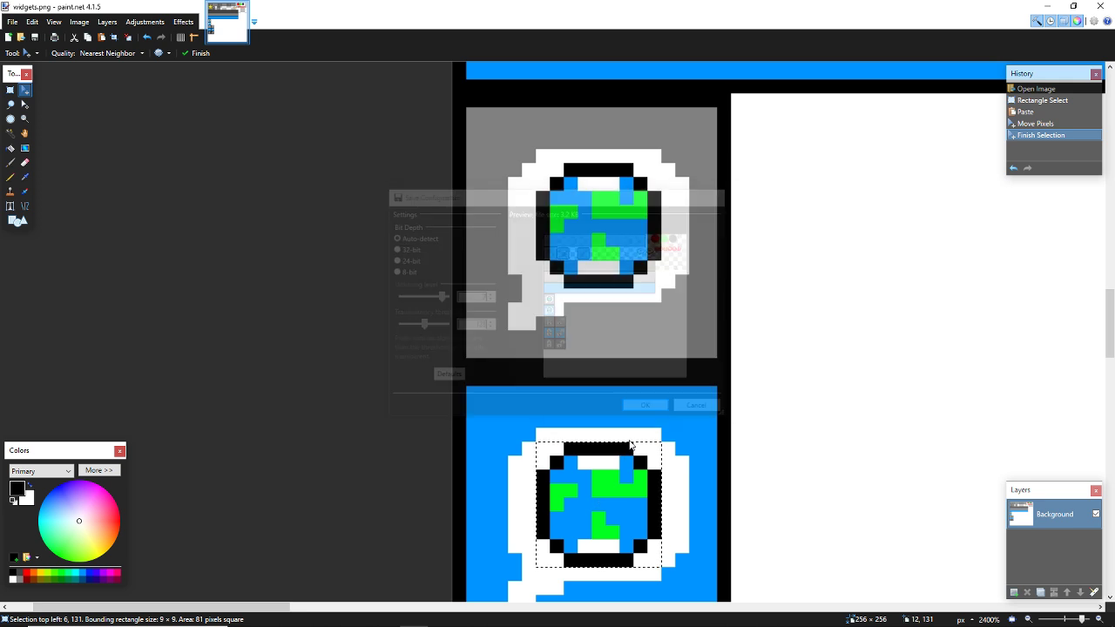
Step: Close the image editor and start the 1.13.2 OptiFine version of Minecraft from the Minecraft Launcher
{"action": "scroll", "coordinate": [779, 271], "scroll_direction": "down", "scroll_amount": 3}
{"action": "left_click", "coordinate": [1100, 7]}
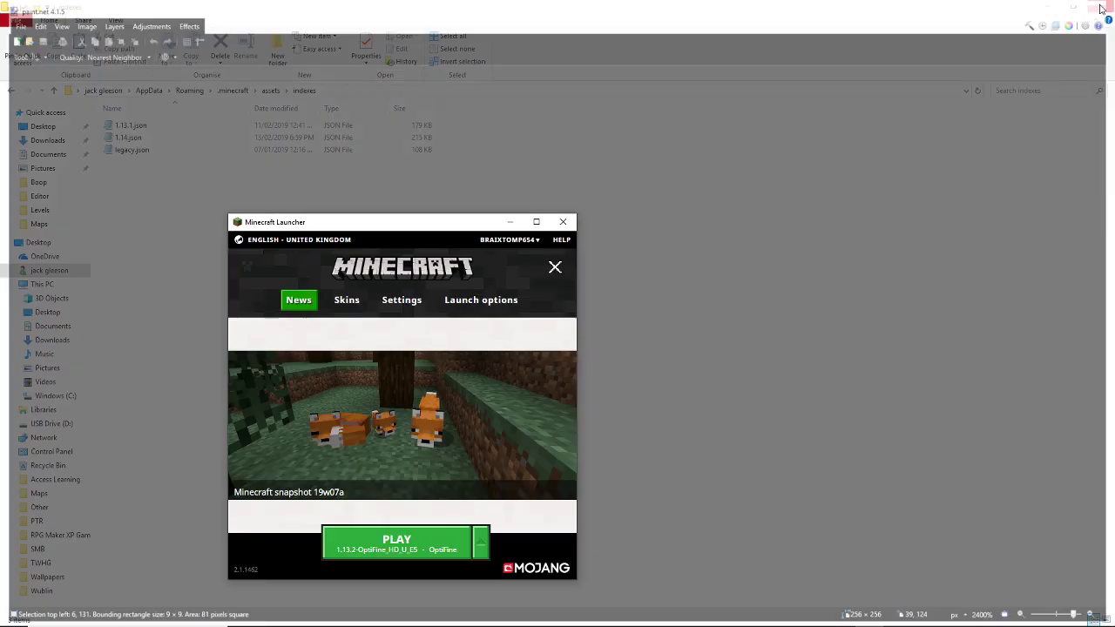
{"action": "left_click", "coordinate": [363, 551]}
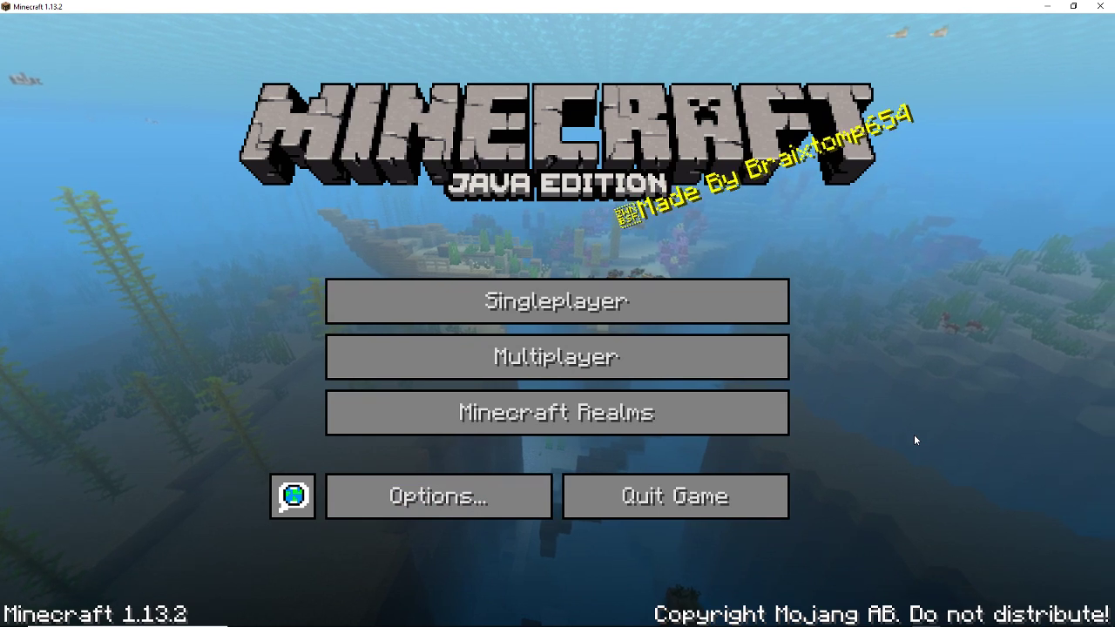
Step: Reset the icon of the singleplayer world "Resourse Pack", save the change and load that world
{"action": "left_click", "coordinate": [381, 290]}
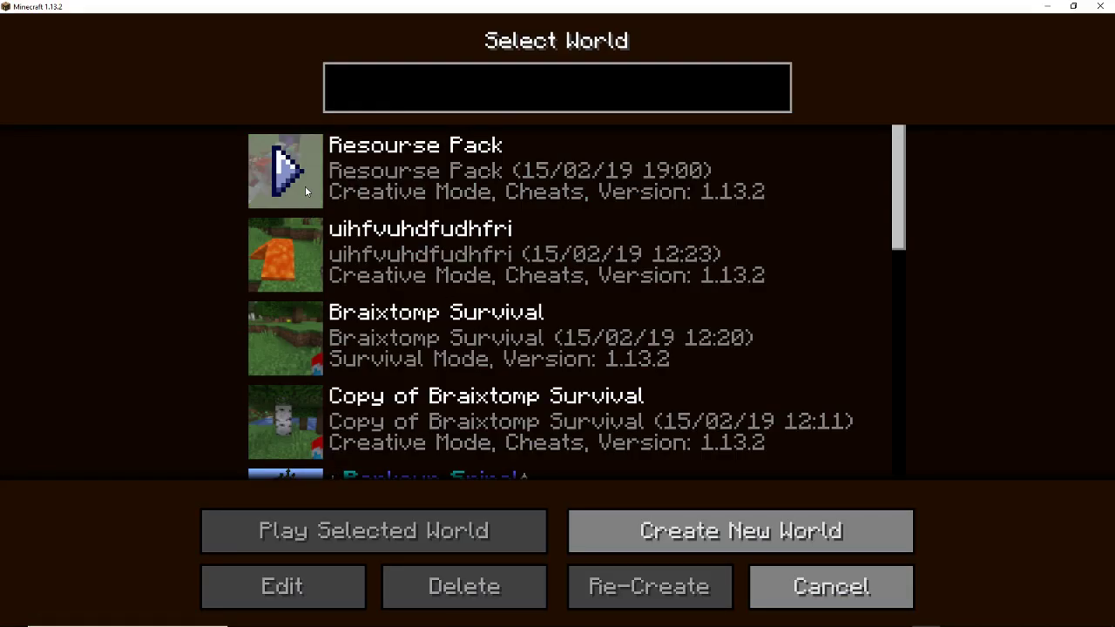
{"action": "left_click", "coordinate": [335, 163]}
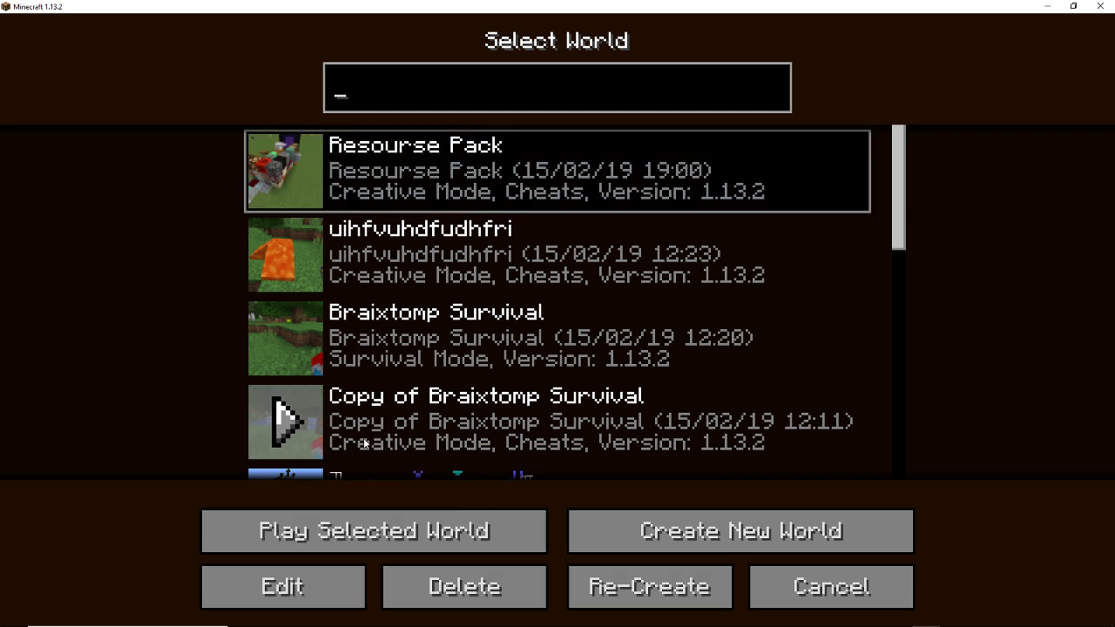
{"action": "left_click", "coordinate": [271, 596]}
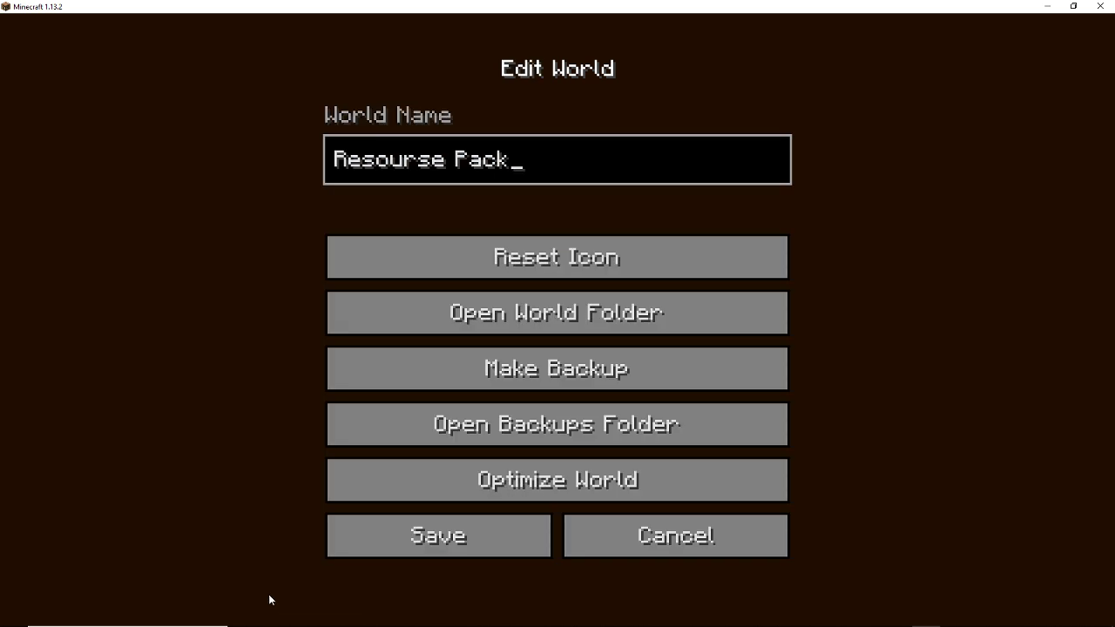
{"action": "left_click", "coordinate": [562, 258]}
{"action": "left_click", "coordinate": [468, 540]}
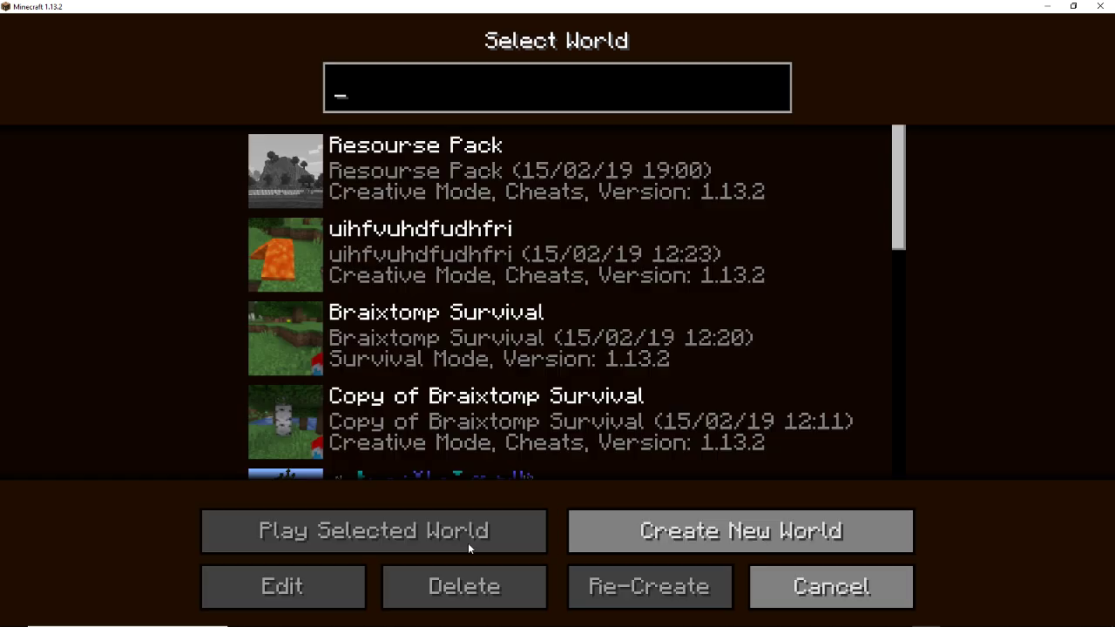
{"action": "left_click", "coordinate": [297, 159]}
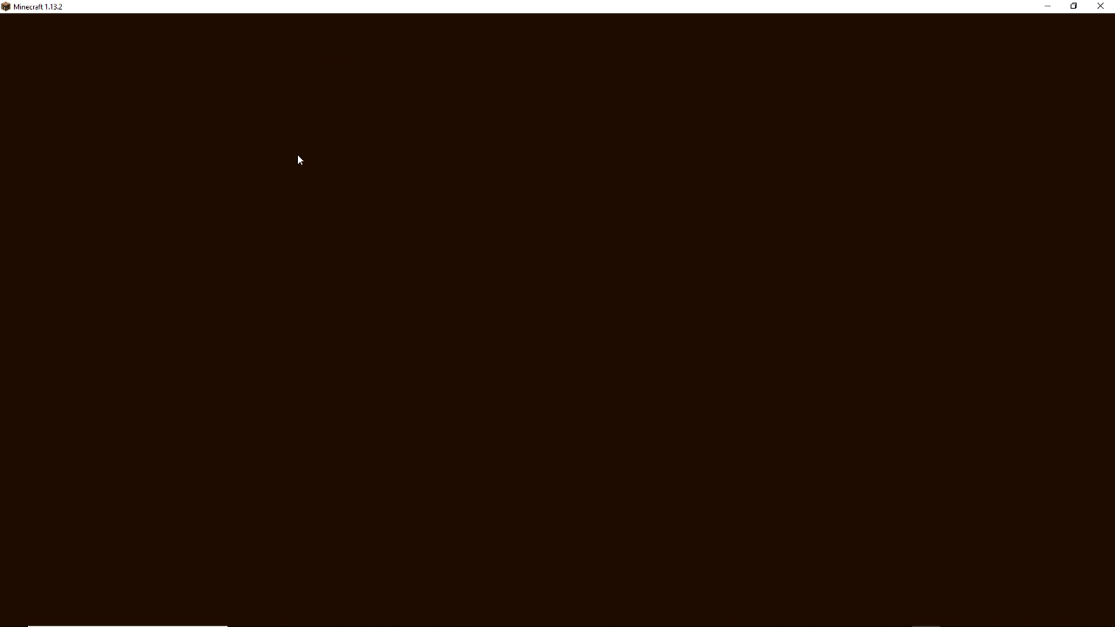